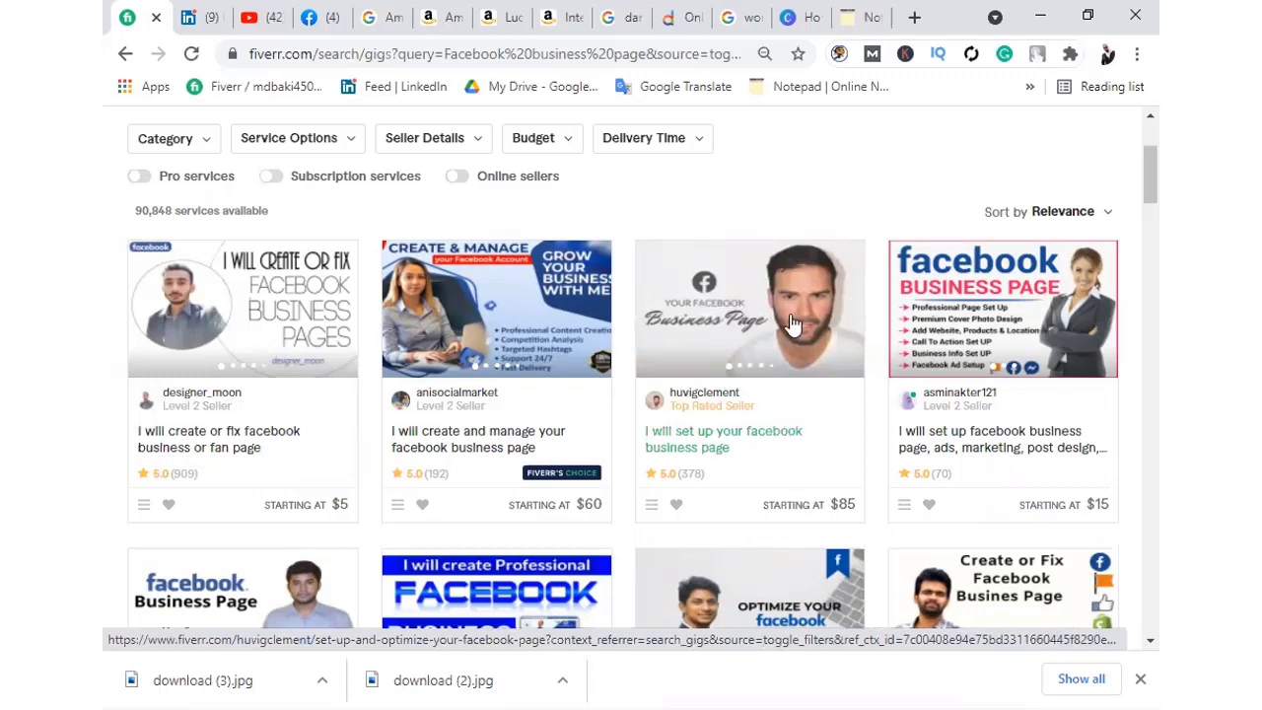
Leave Fiverr's 'Facebook business page' results and switch to the Facebook home feed tab
mouse_move(658, 414)
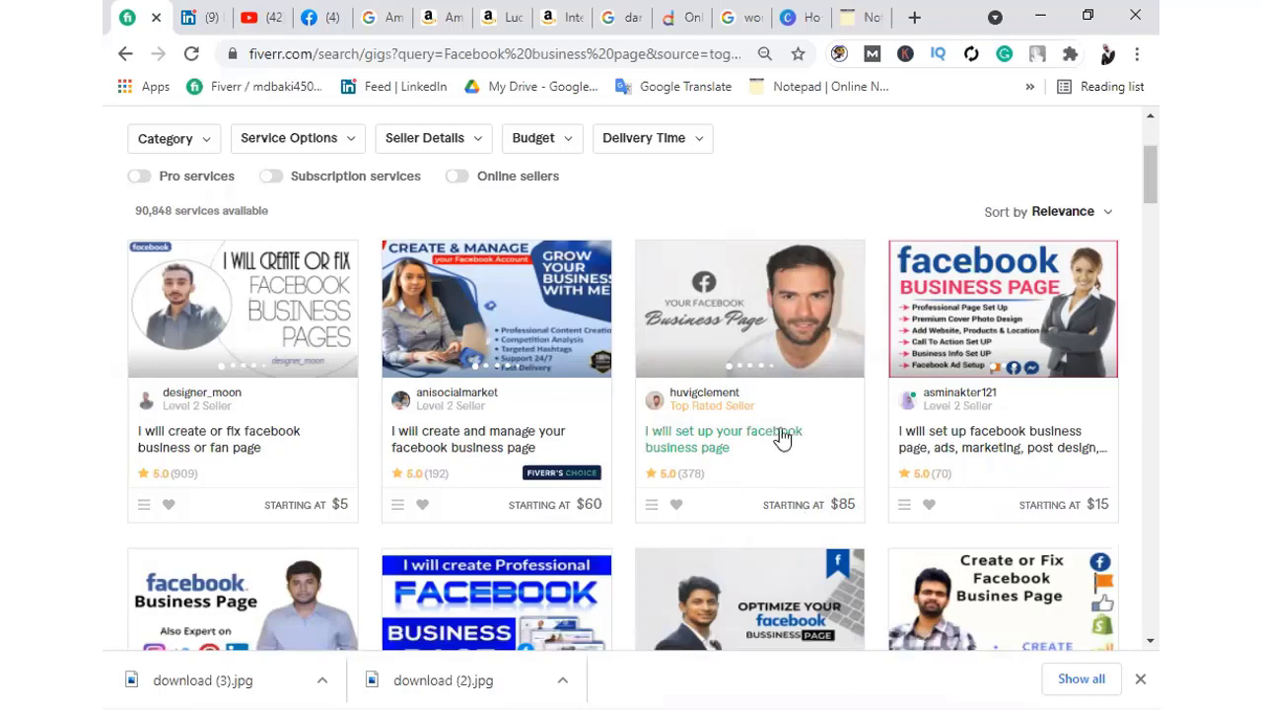
scroll(682, 417, up, 2)
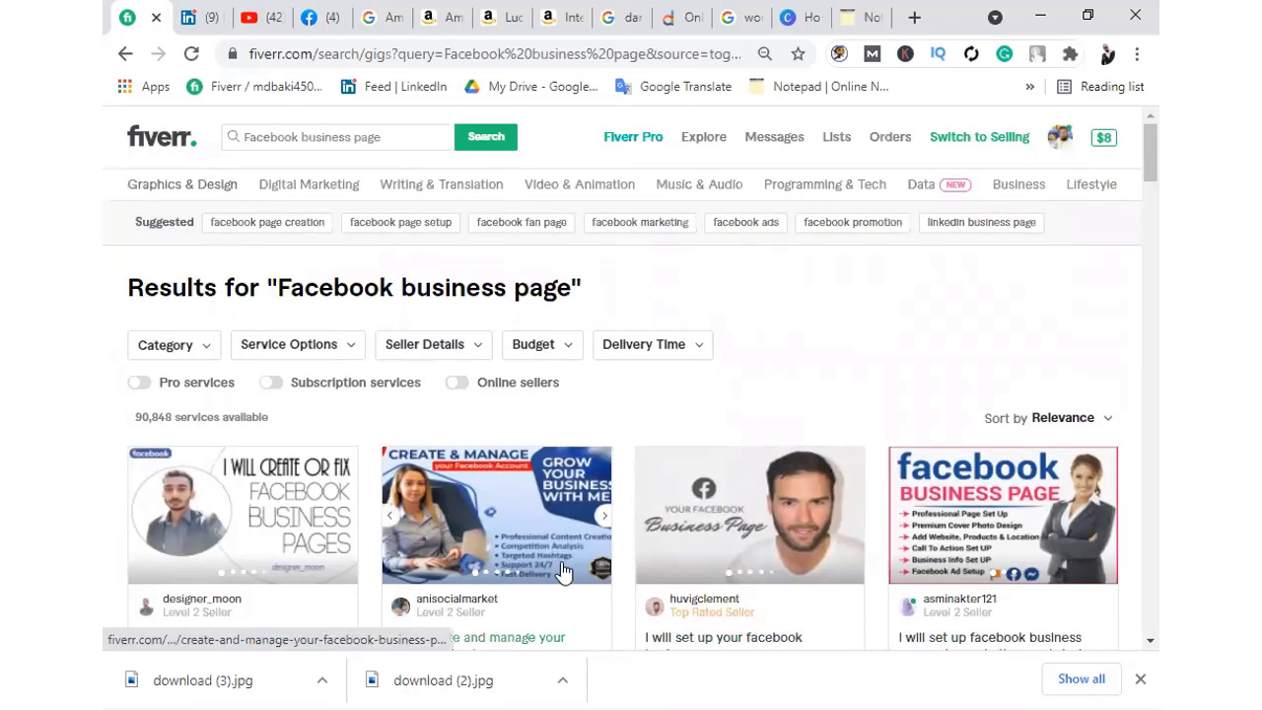
click(320, 17)
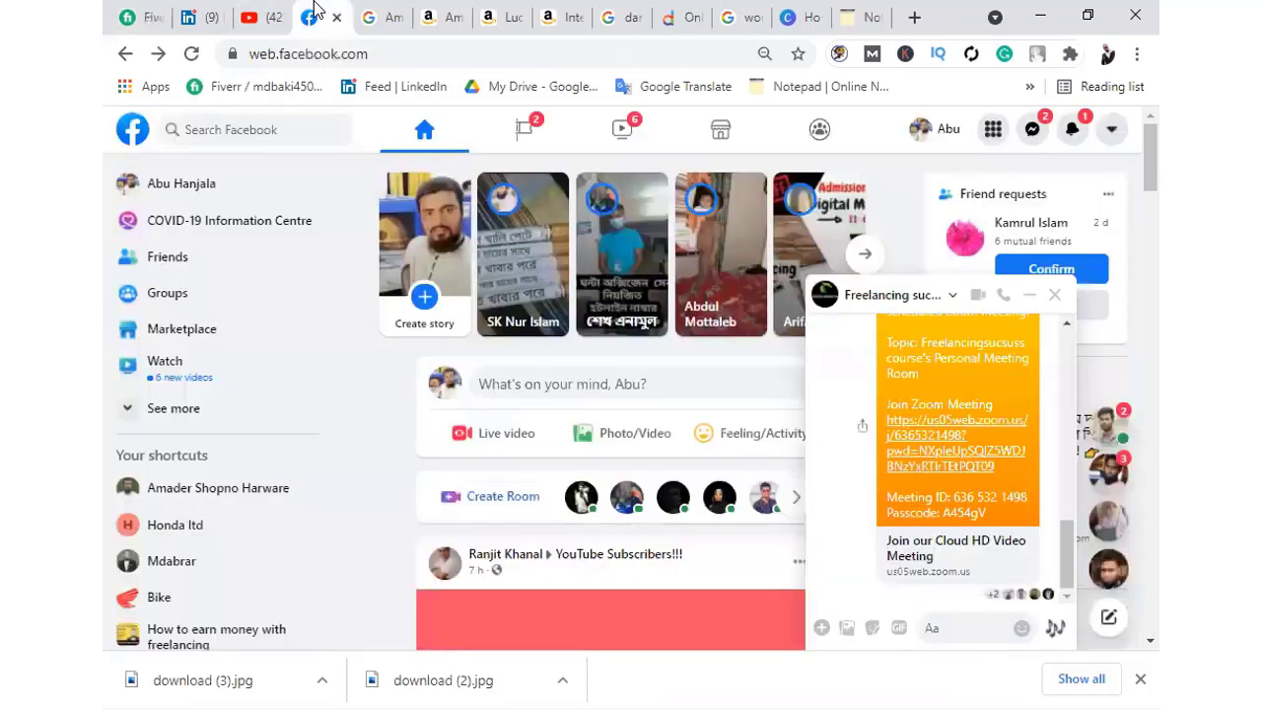
Close the Messenger chat, accept the Page invitation, and start a new Page from the Create menu
click(1029, 295)
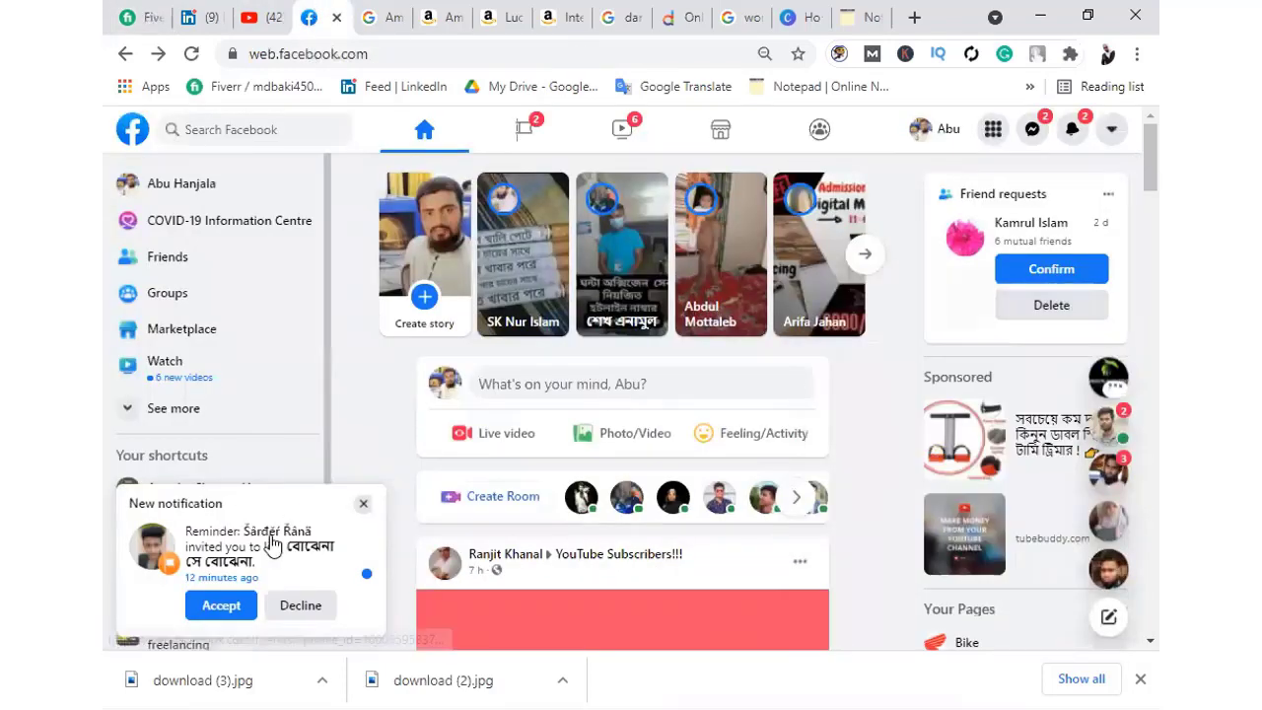
click(221, 605)
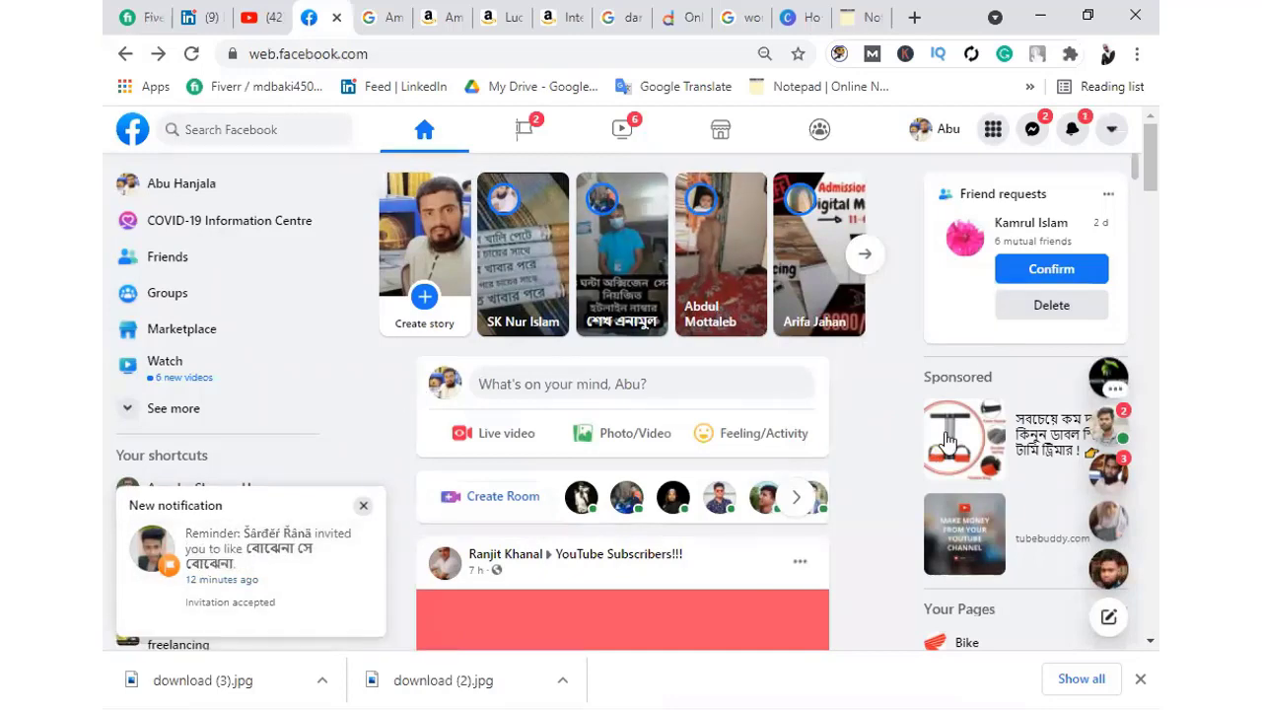
scroll(937, 445, down, 5)
scroll(938, 446, down, 5)
scroll(942, 473, up, 10)
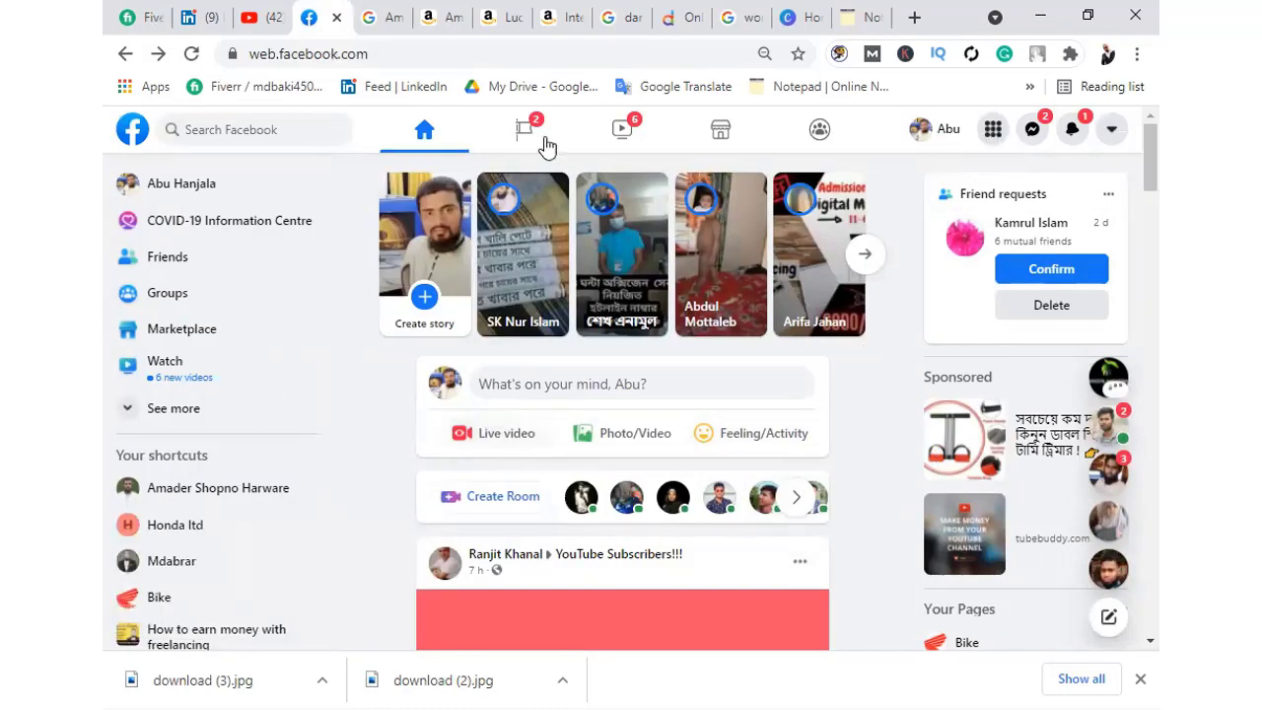
click(994, 131)
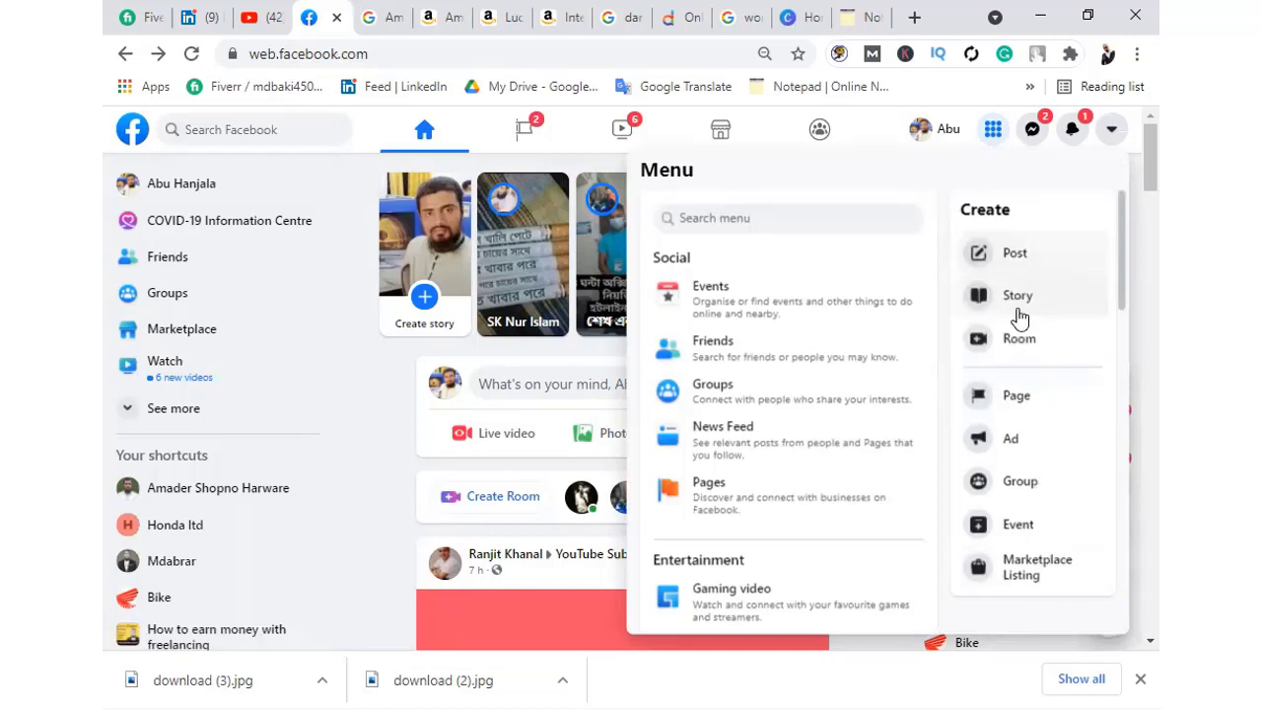
click(1022, 397)
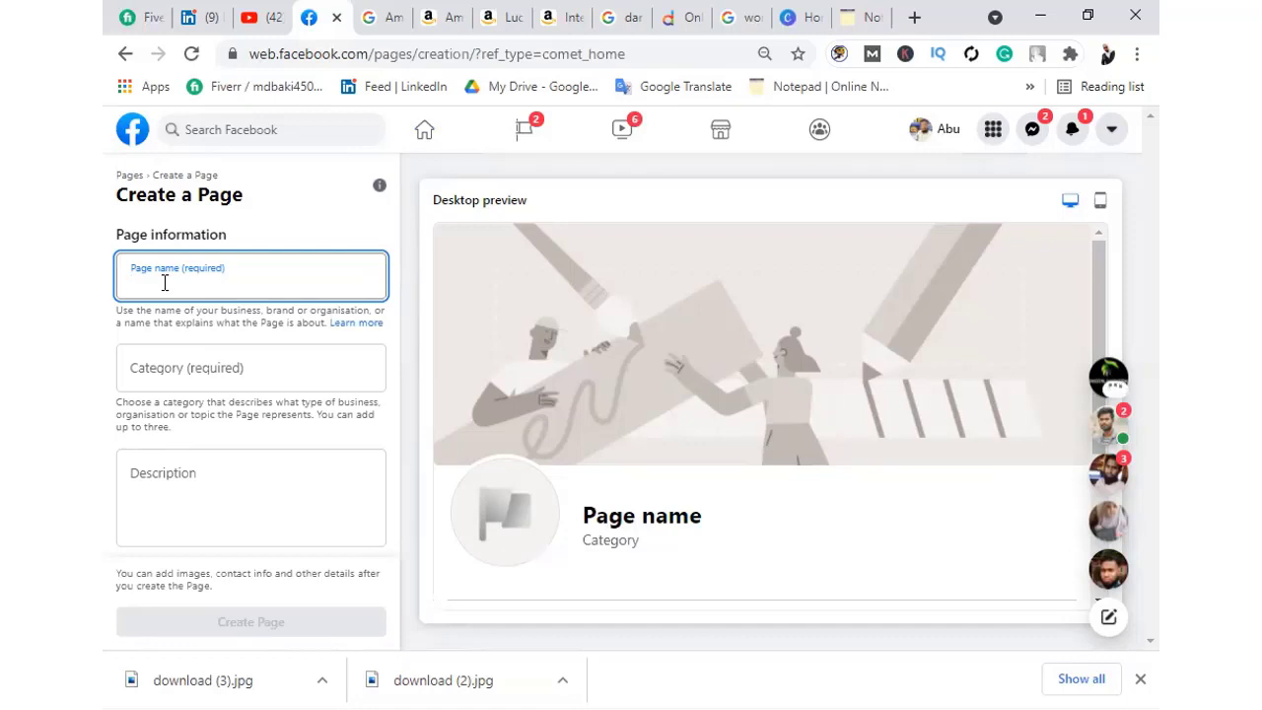
Enter 'Woman"s fashion' as the new Page's name
text(Wona)
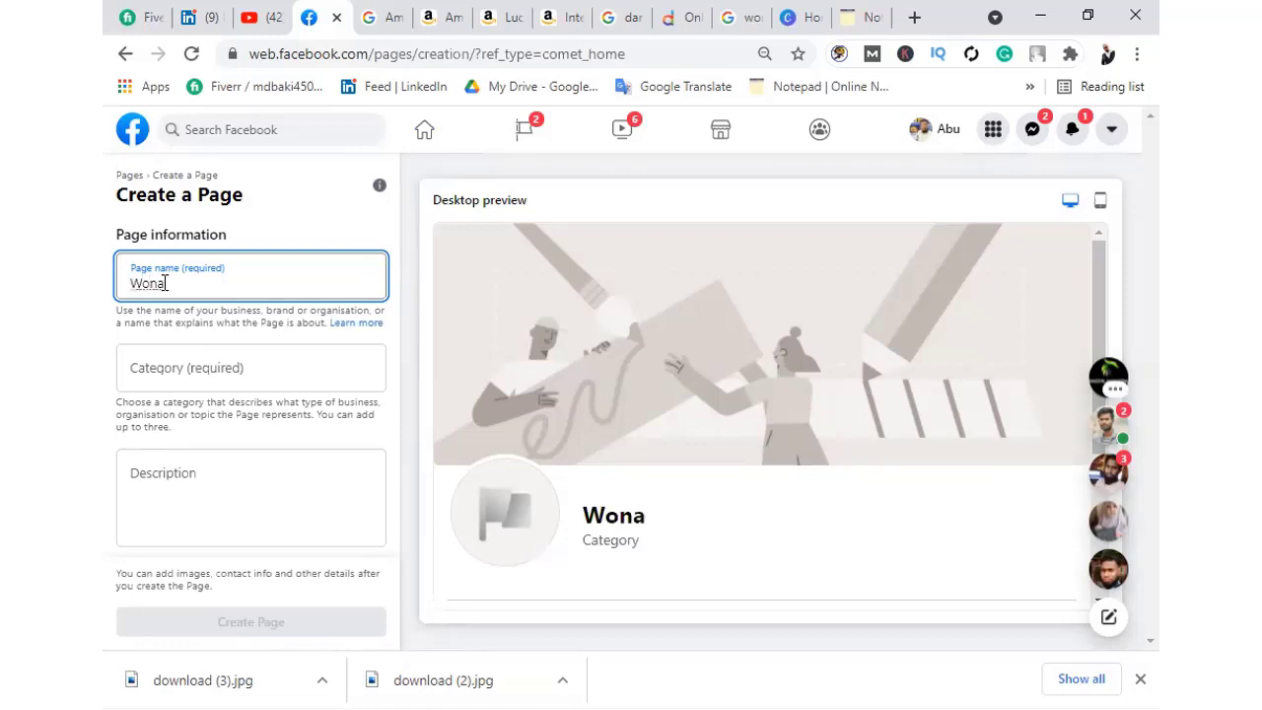
key(BackSpace)
key(BackSpace)
text(man"s fa)
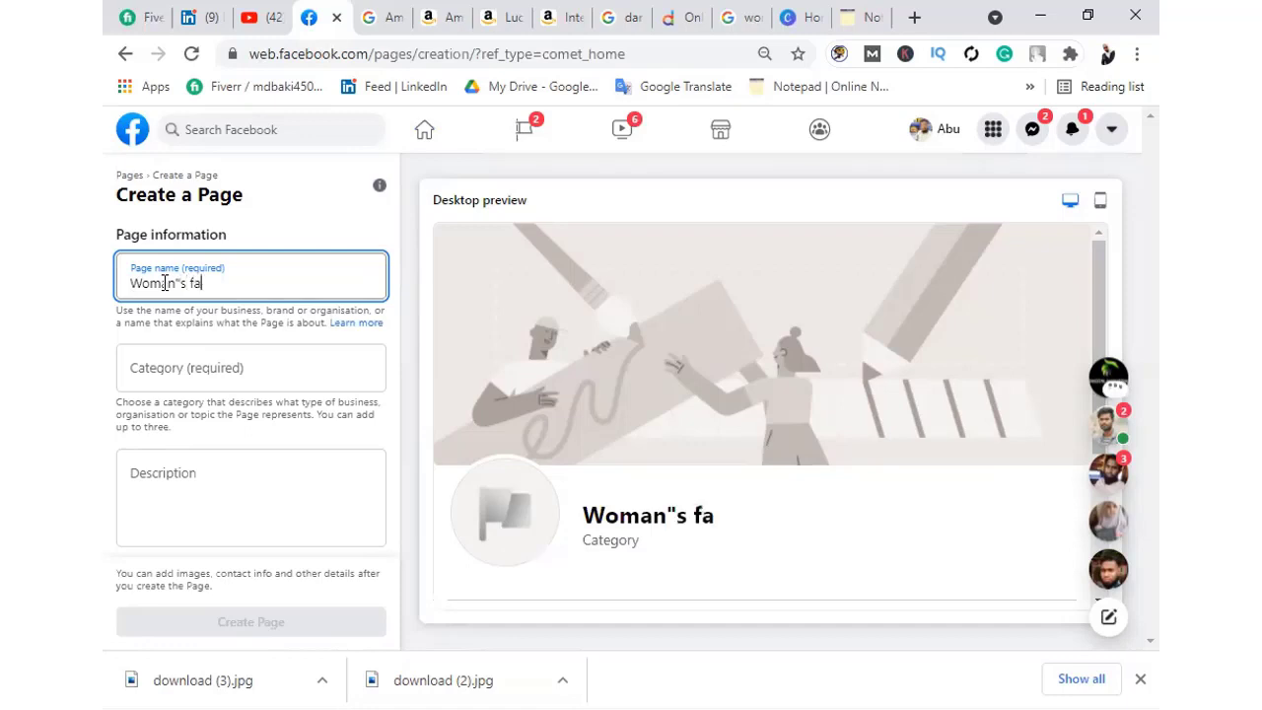
text(shion)
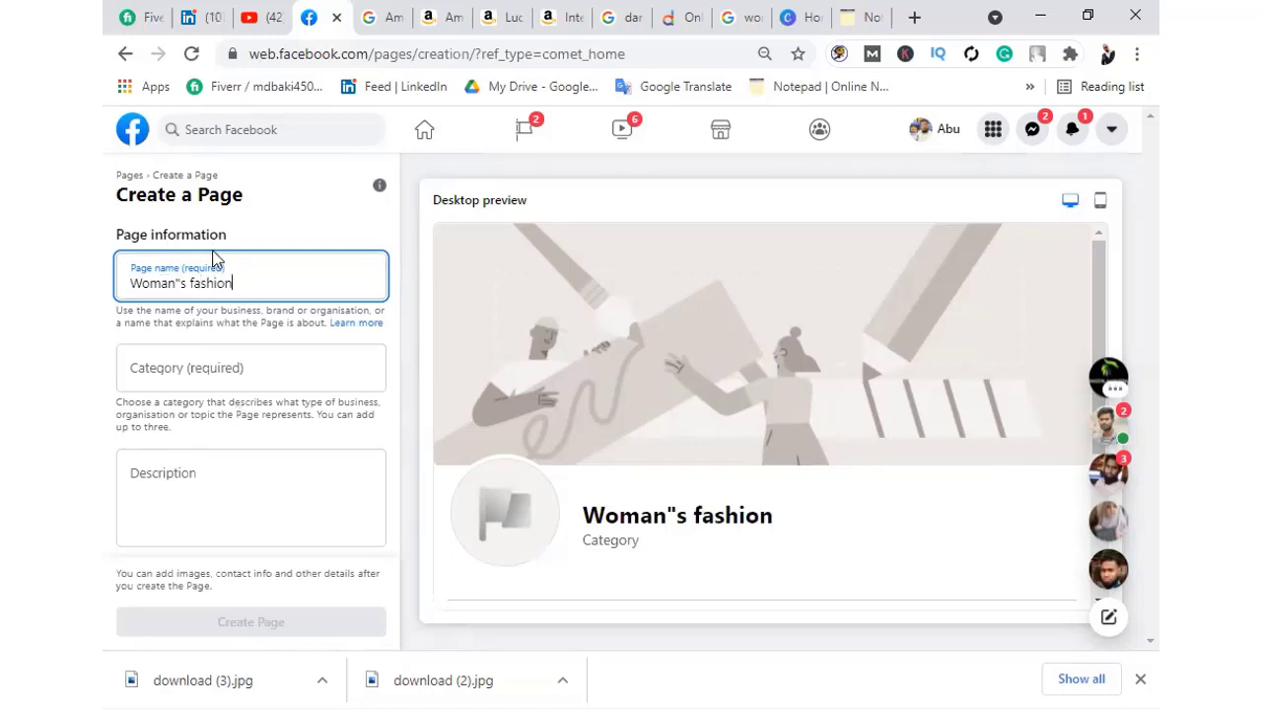
click(781, 523)
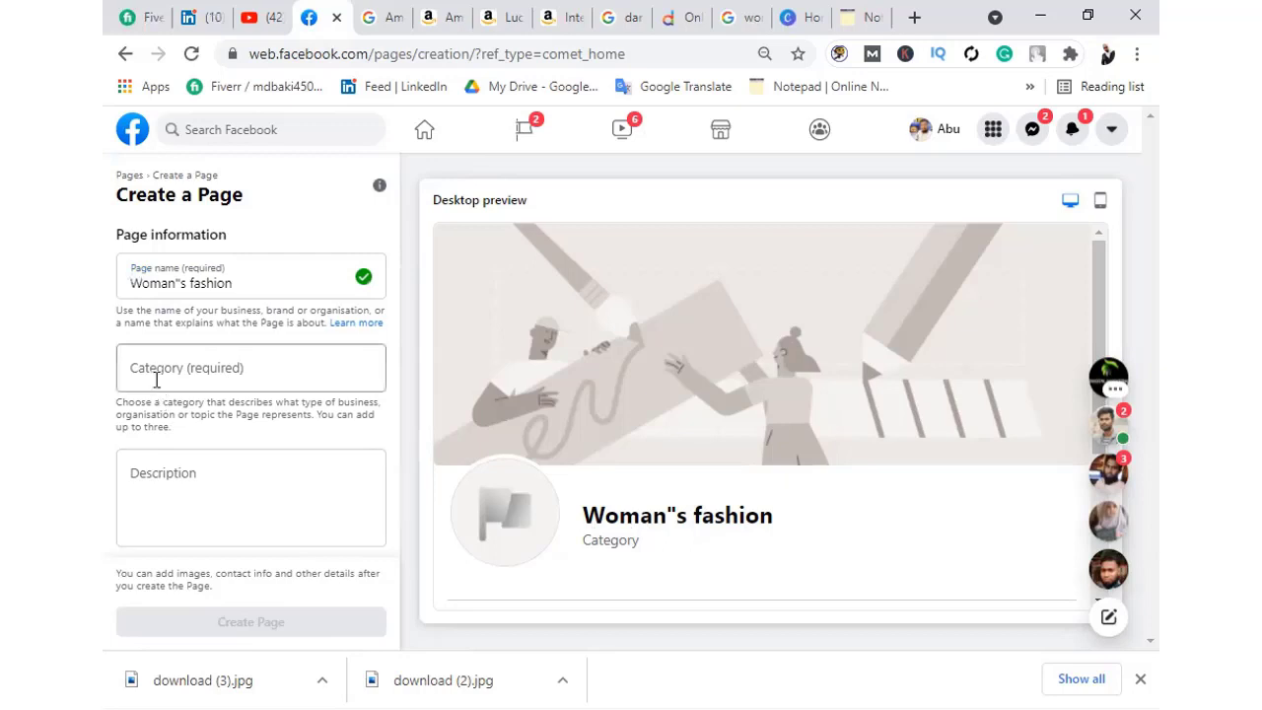
Set the Page category to Women's clothes shop
click(188, 367)
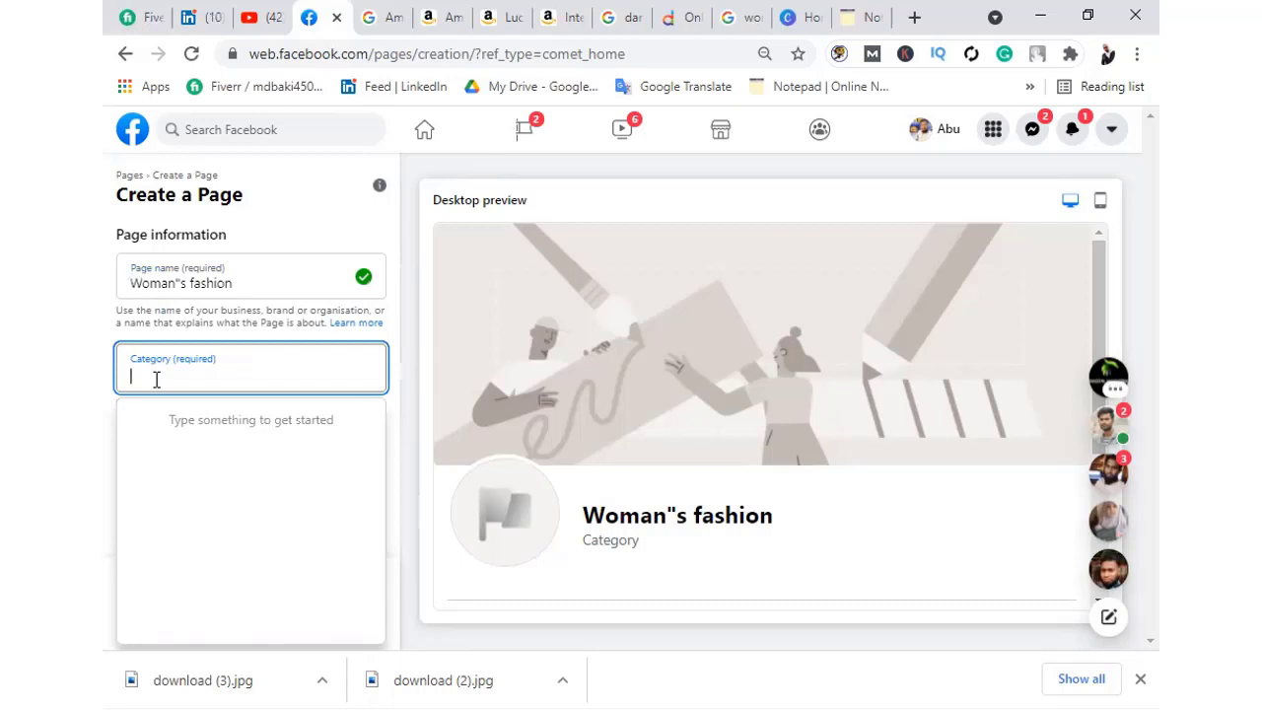
text(ct)
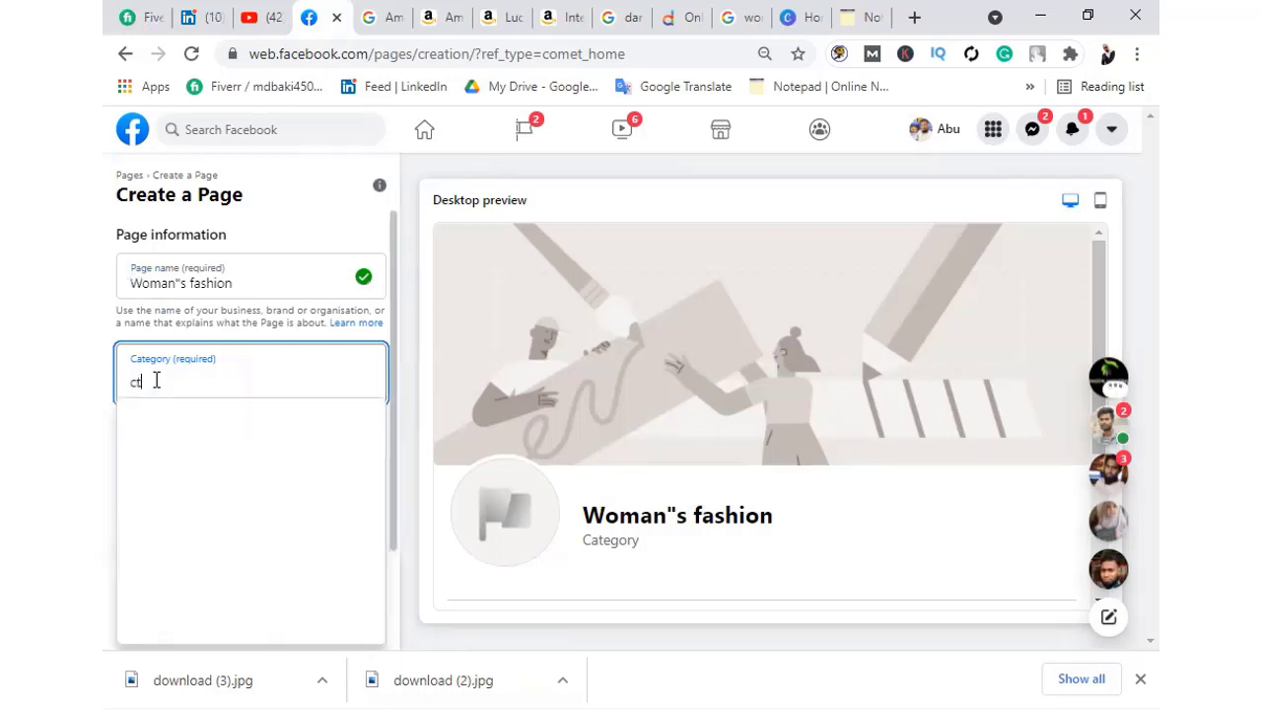
key(BackSpace)
text(lo)
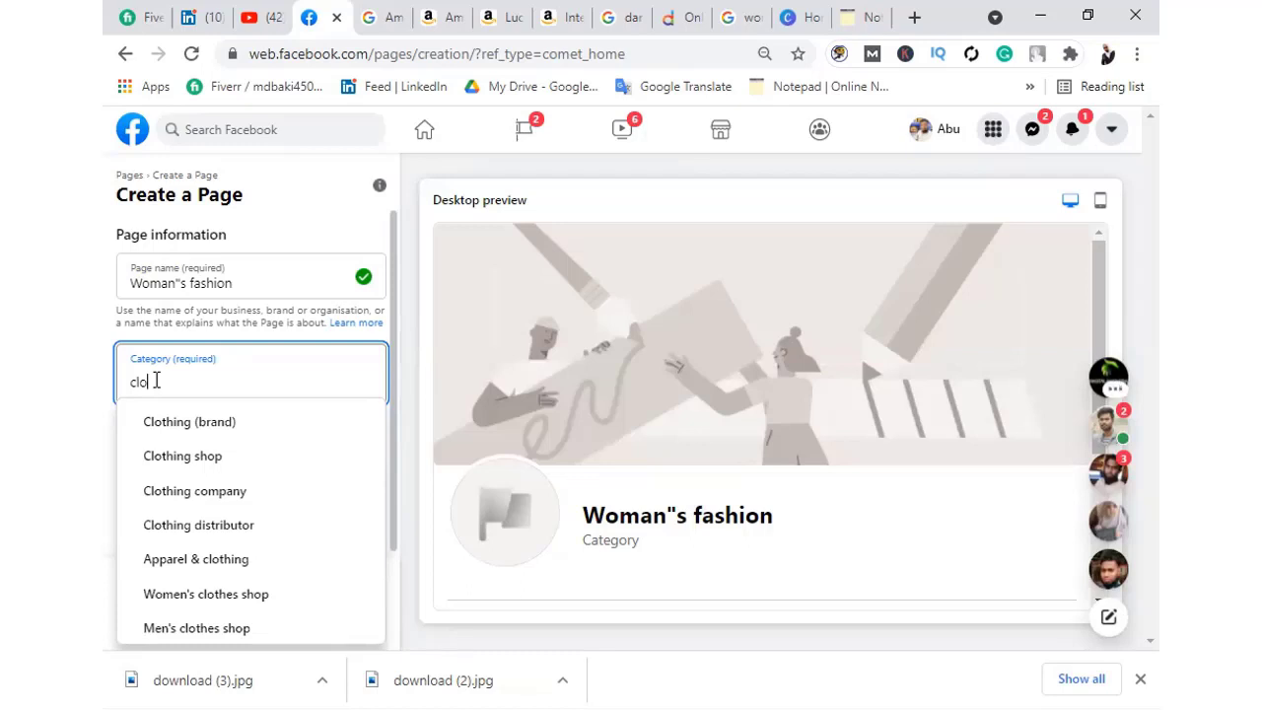
click(217, 594)
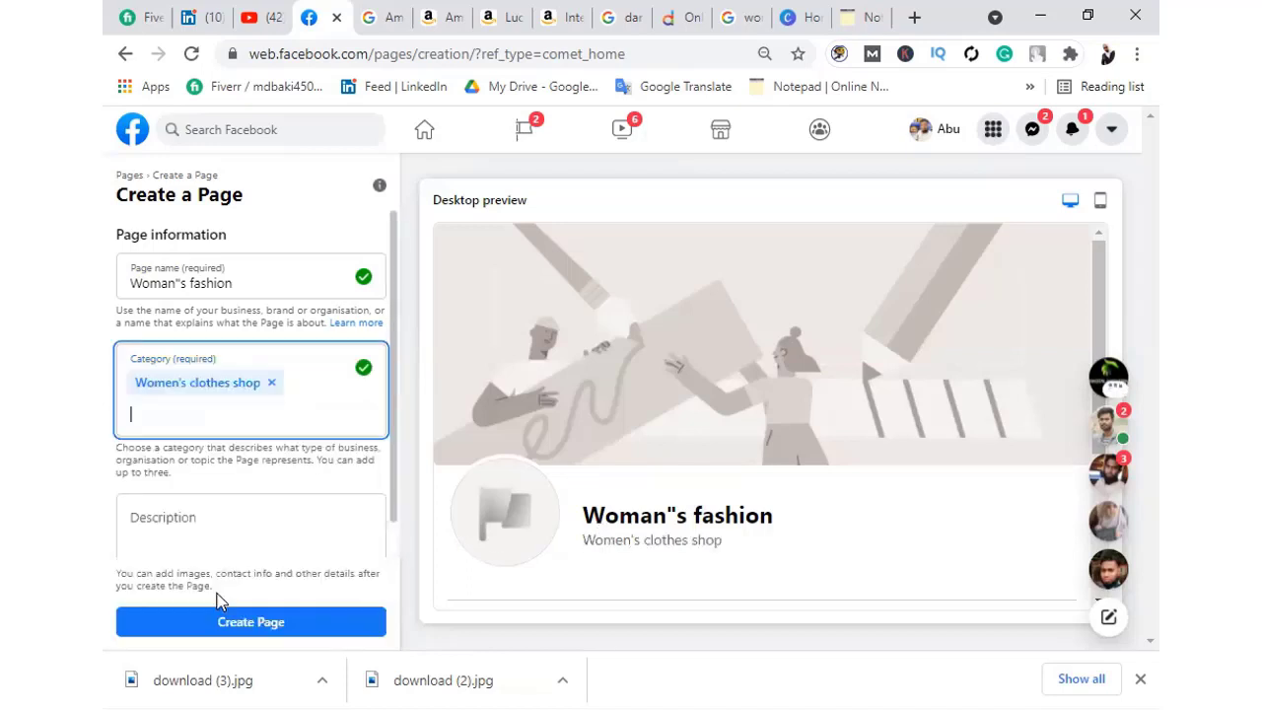
Add Fashion model as a second Page category
click(158, 414)
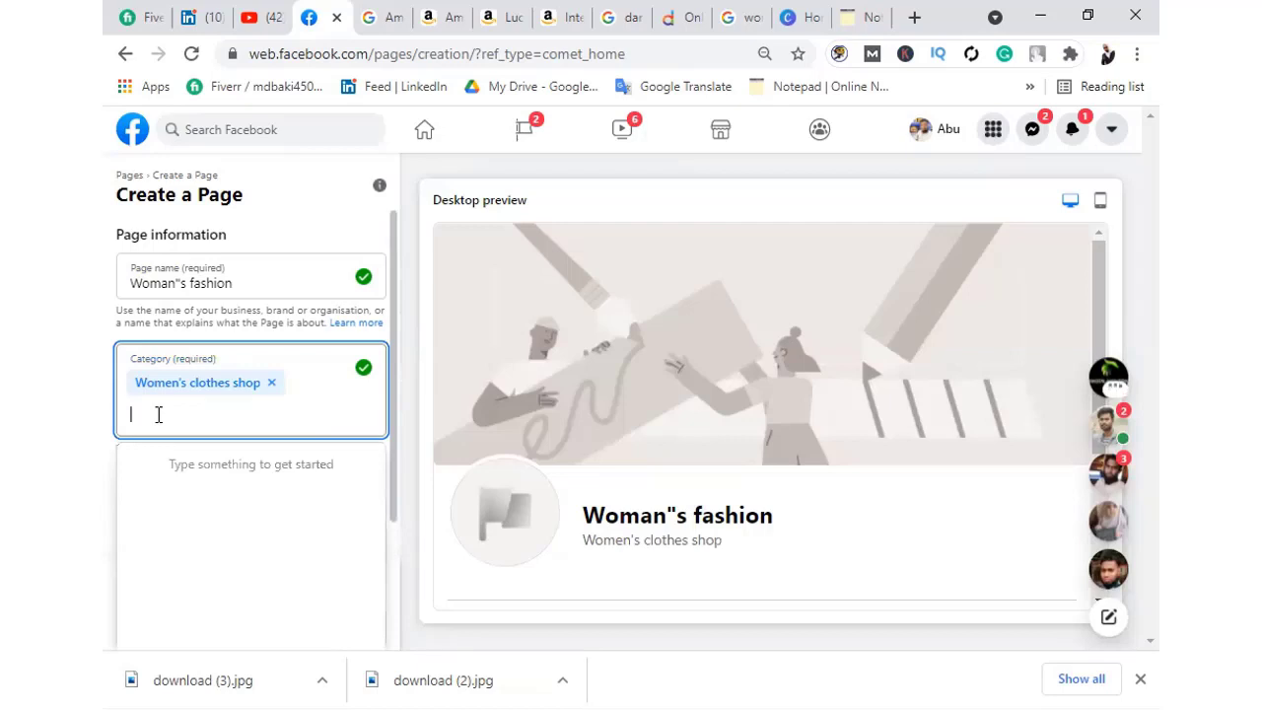
text(F)
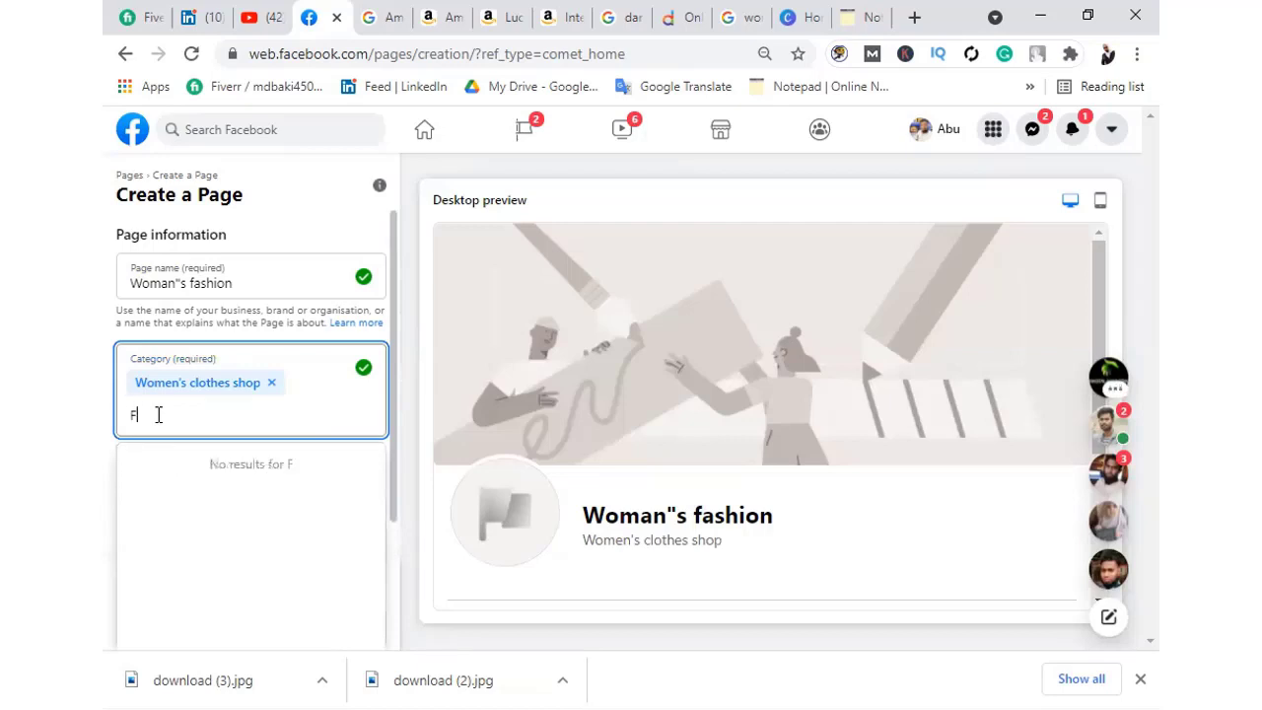
text(ashin)
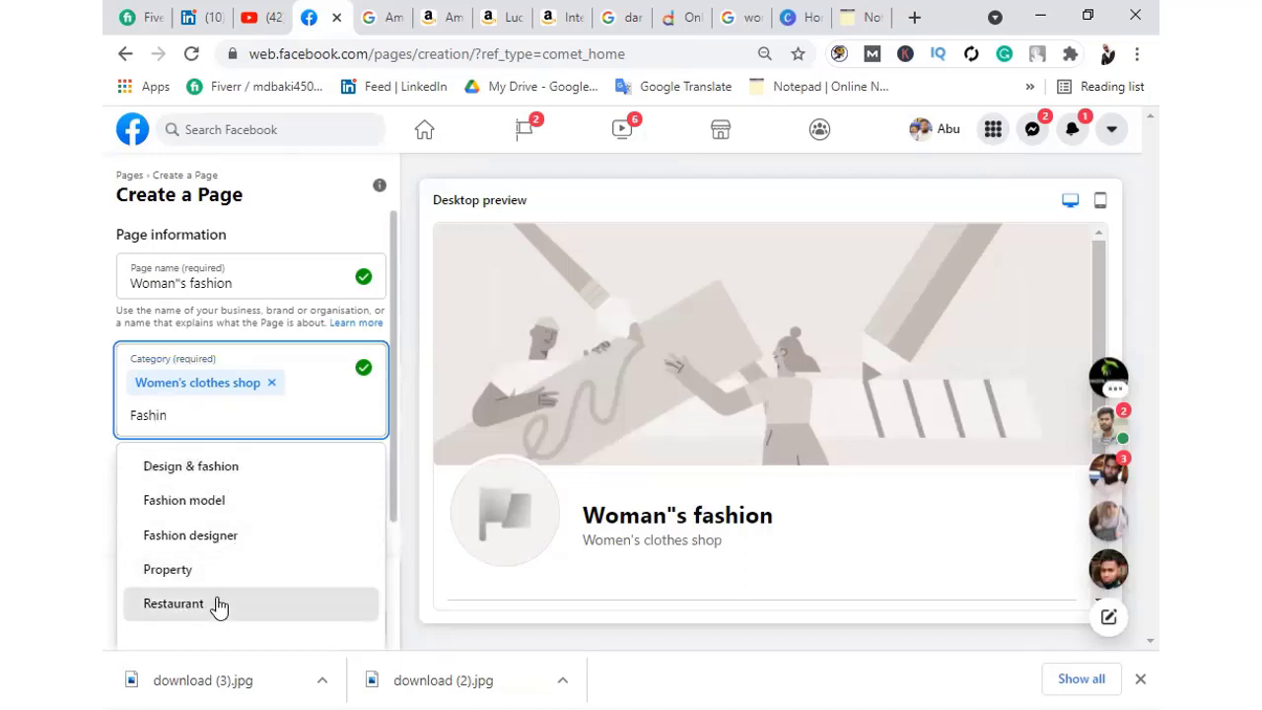
click(210, 501)
scroll(148, 502, down, 1)
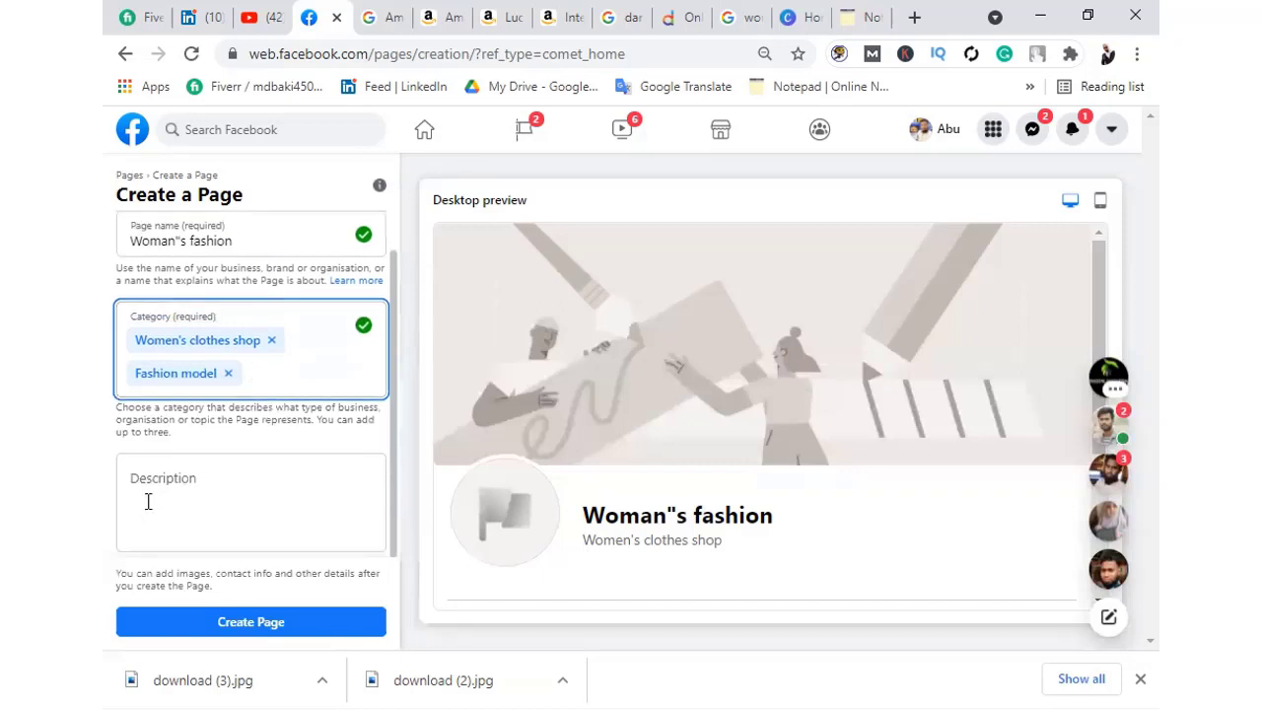
click(186, 489)
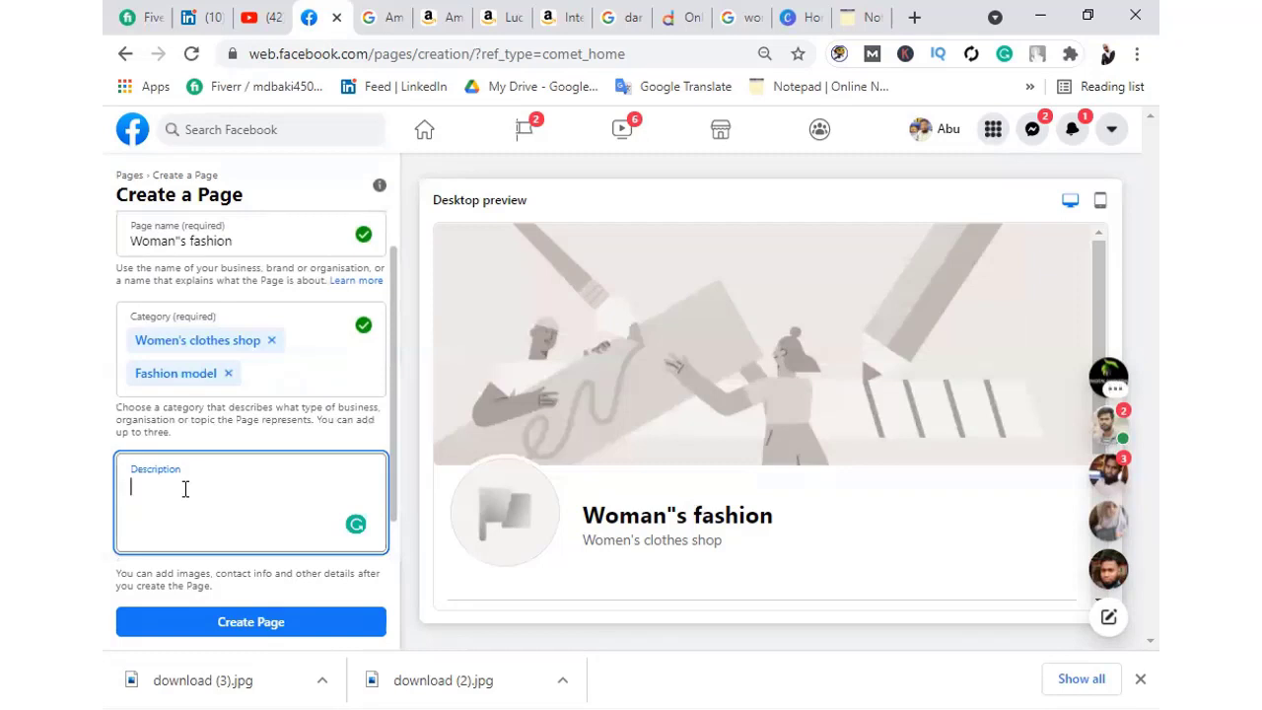
Write the description 'we sell high quality woman's clothes, you will find very good quality clothes here.'
text(we vsel)
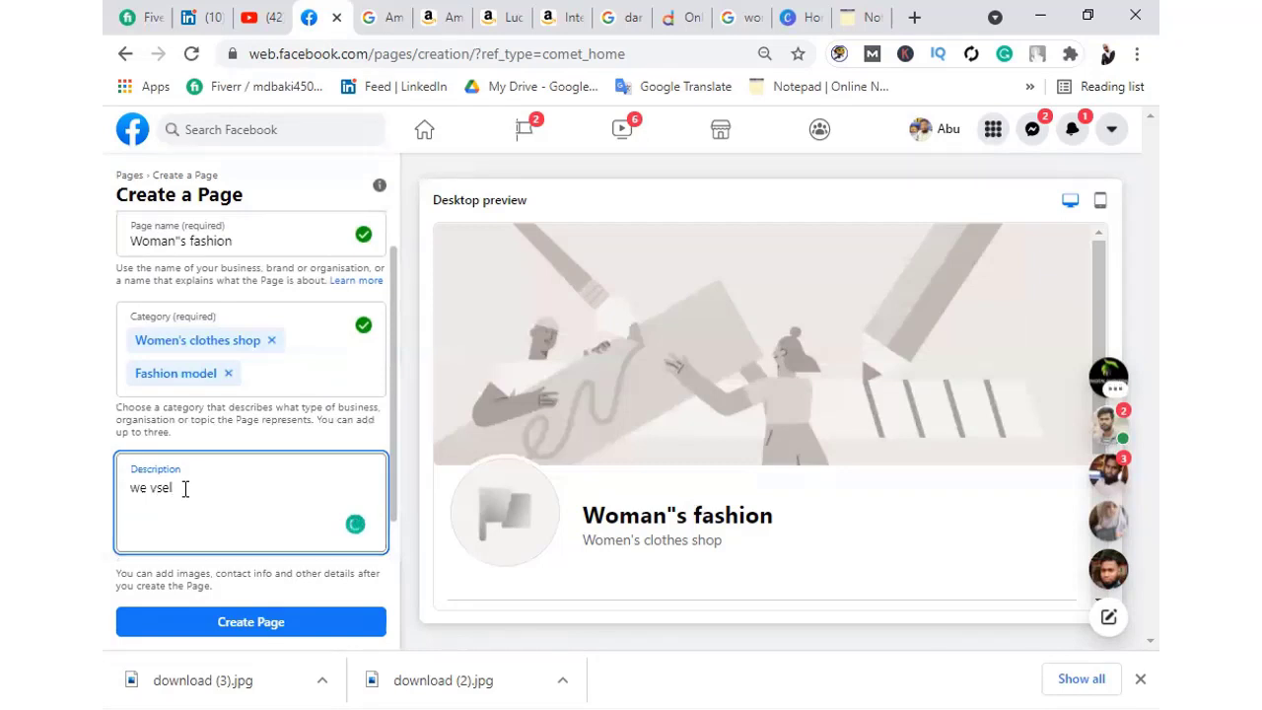
key(BackSpace)
key(BackSpace)
key(BackSpace)
key(BackSpace)
text(sell high quality)
text(wo)
key(BackSpace)
text(oma)
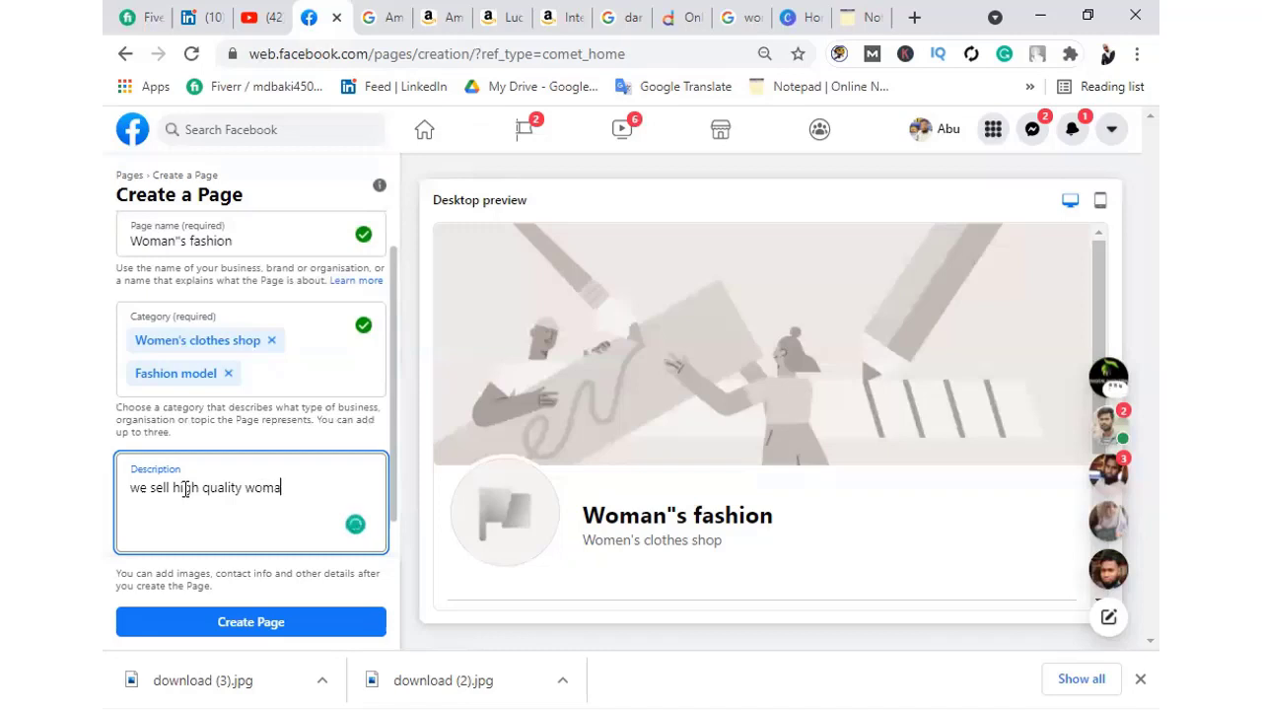
text(ns)
key(BackSpace)
text('s clothes.)
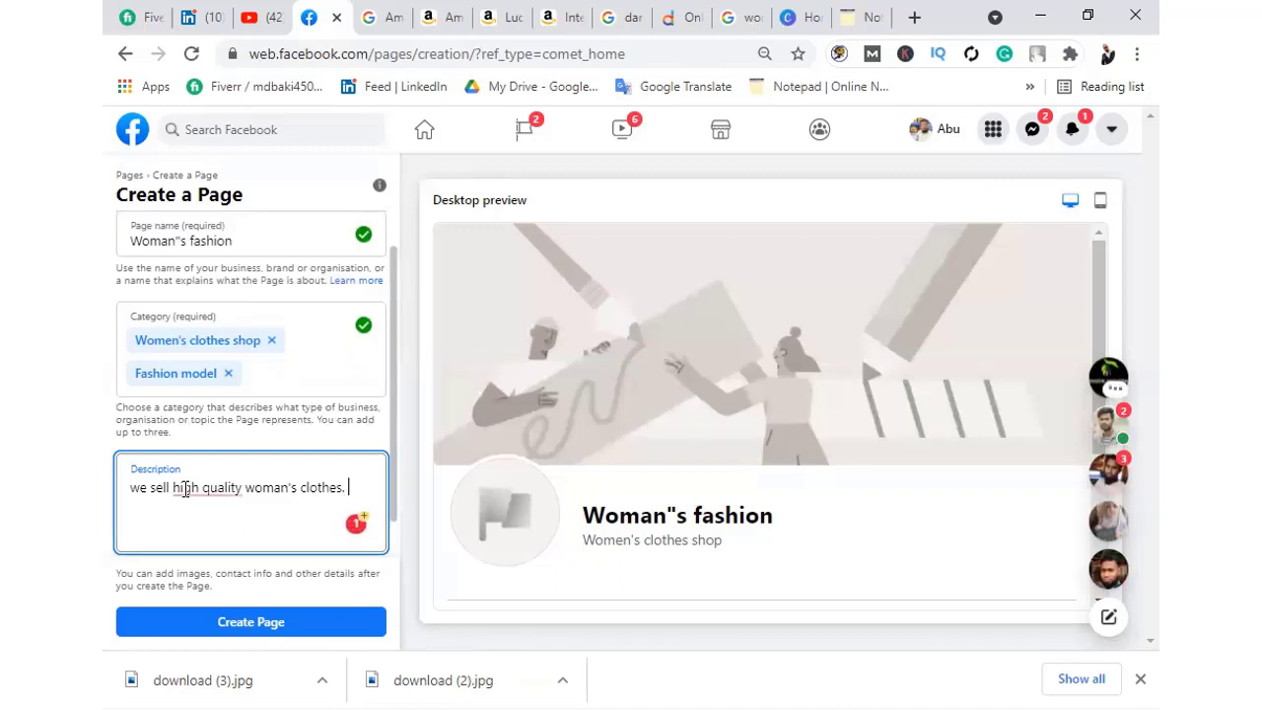
text(you will f)
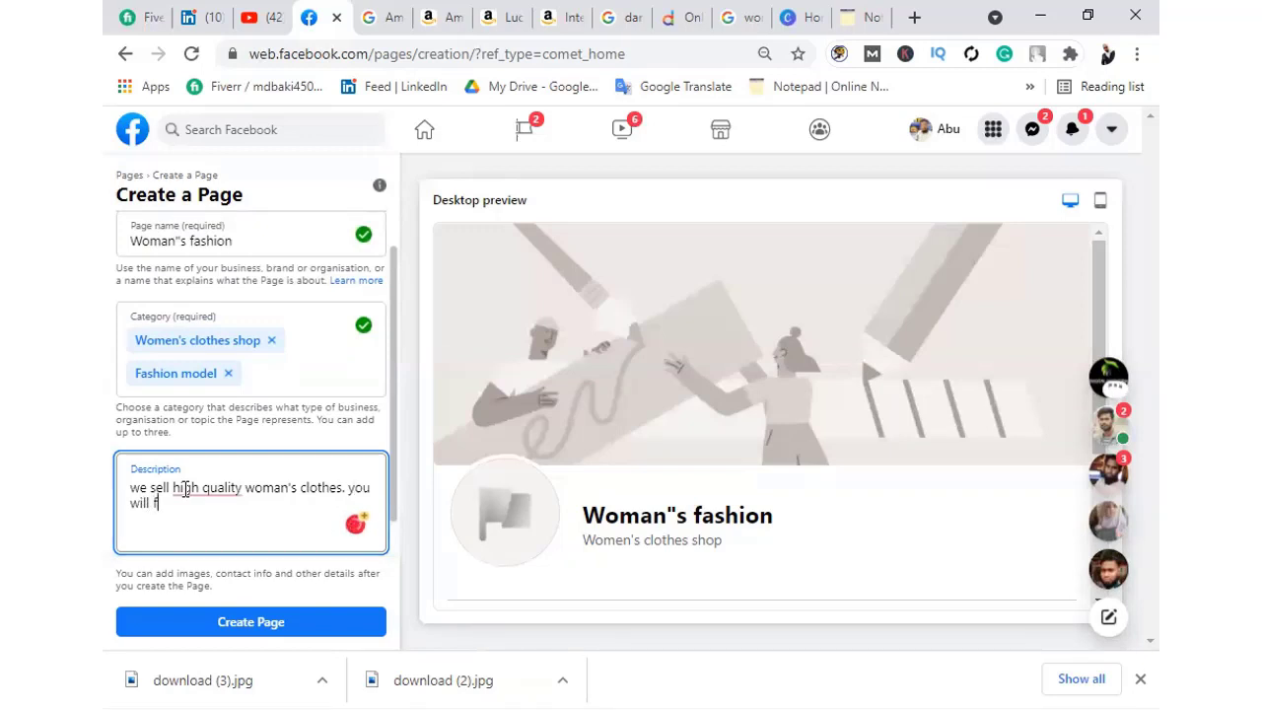
text(i)
text(nd ve)
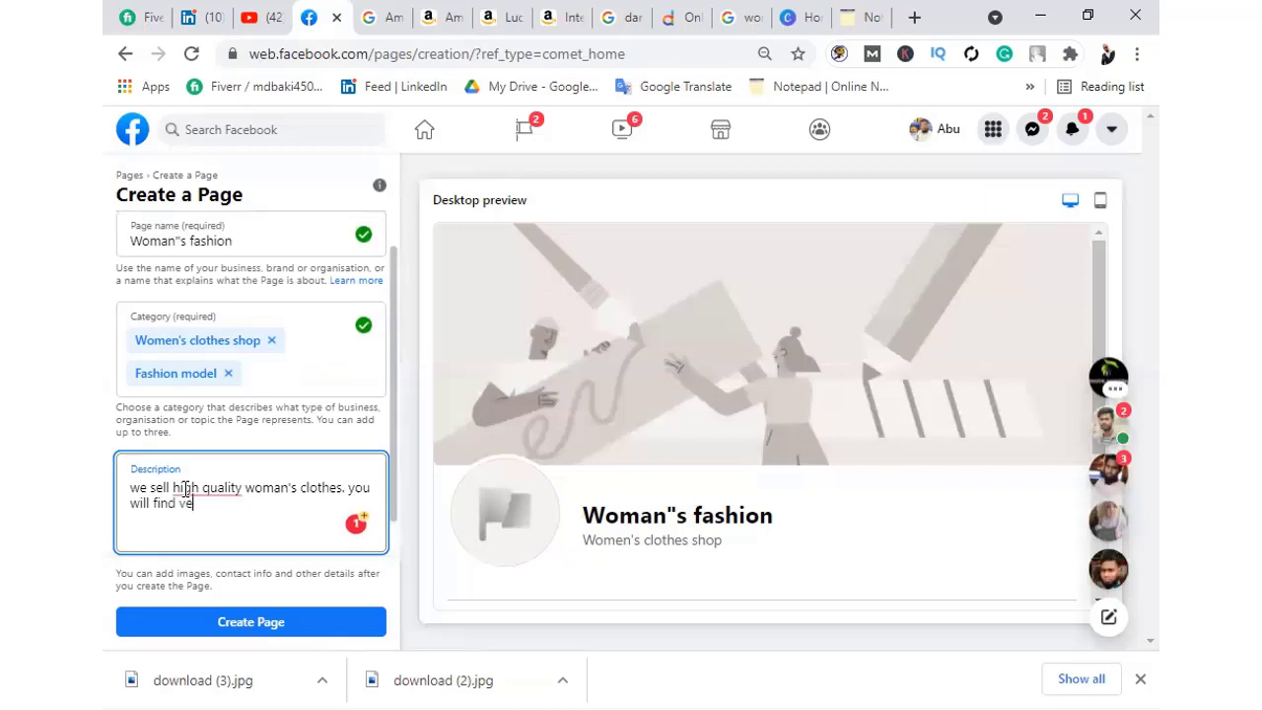
text(ry goo)
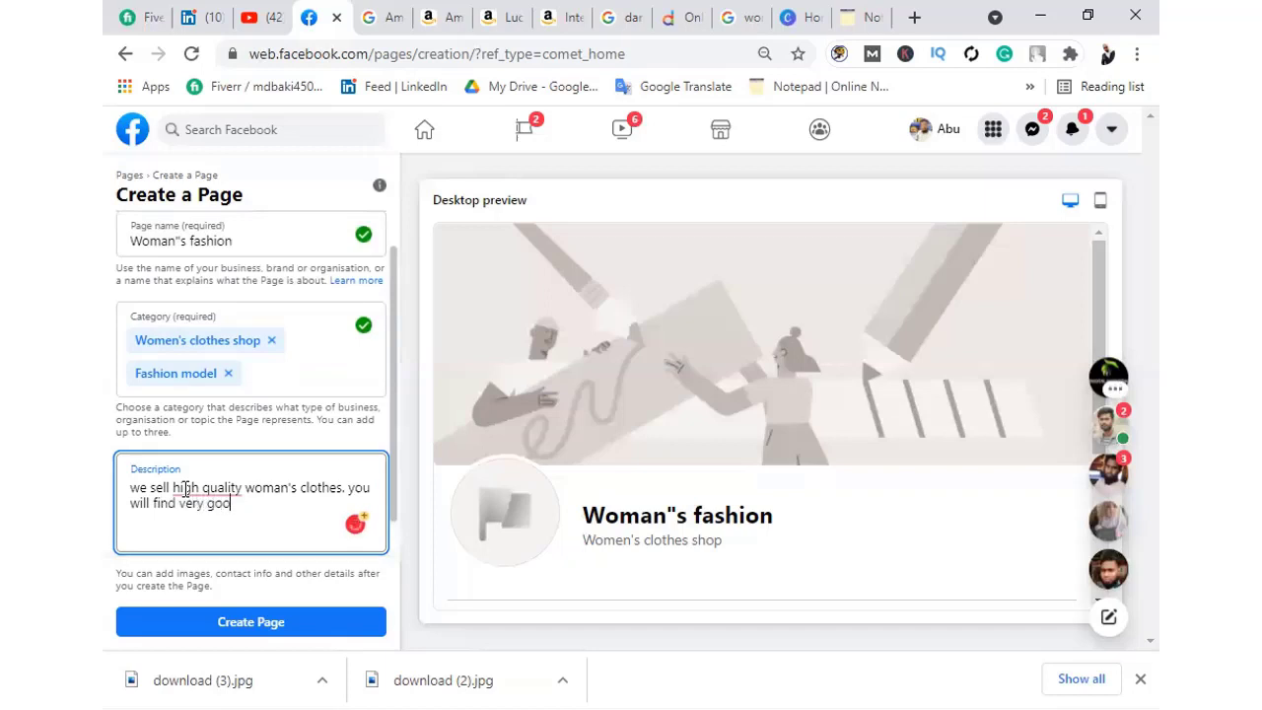
text(d )
text(q)
text(uality )
text(cloth)
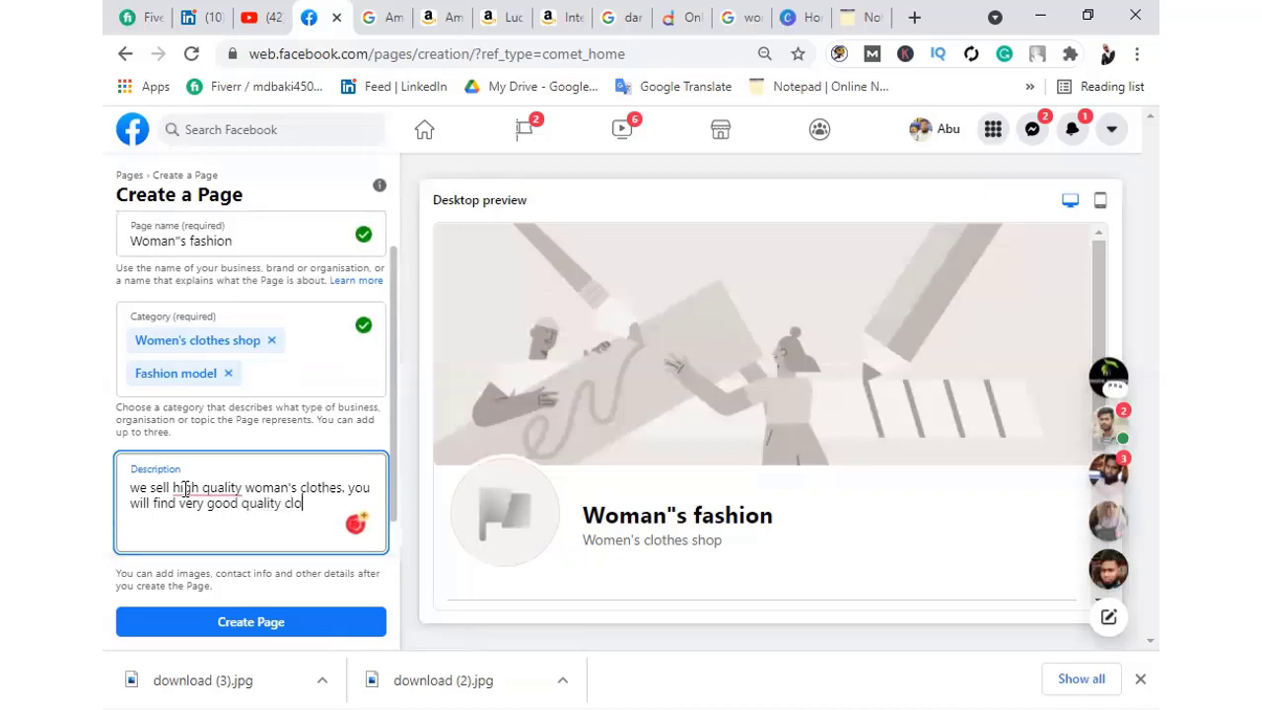
text(es hare.)
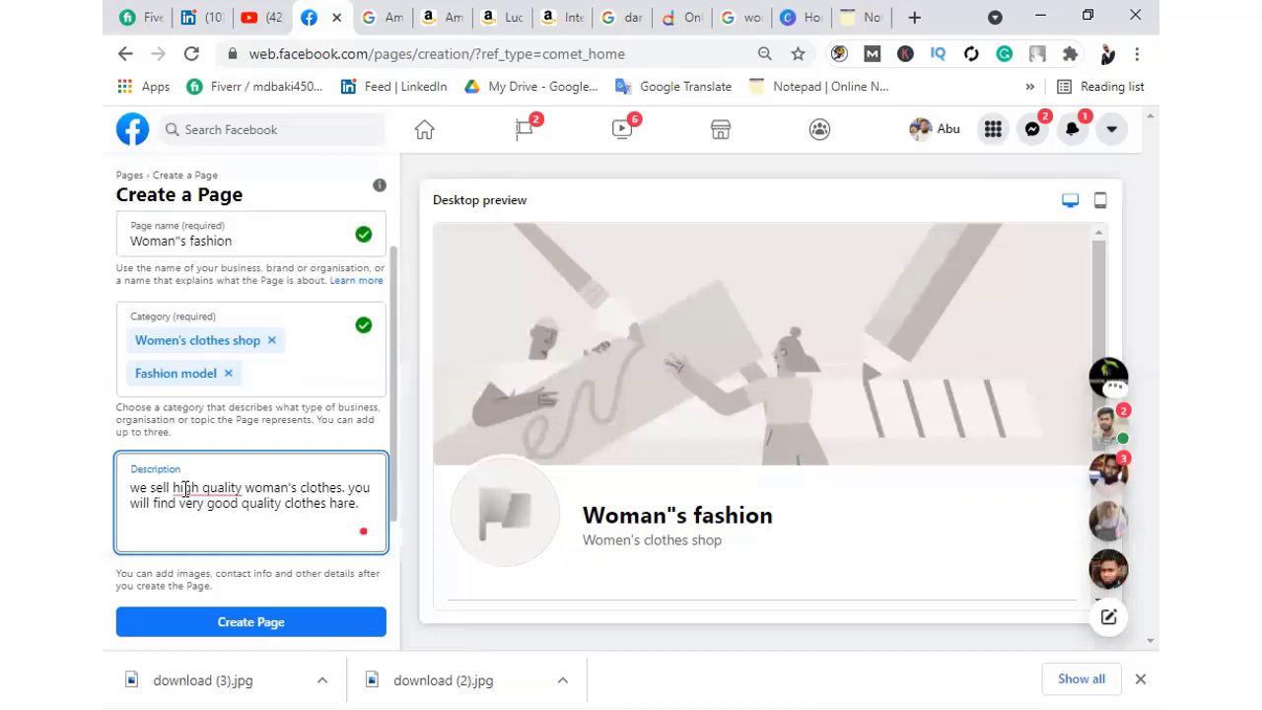
Change 'high quality' to 'high-quality' in the description
mouse_move(184, 489)
click(217, 530)
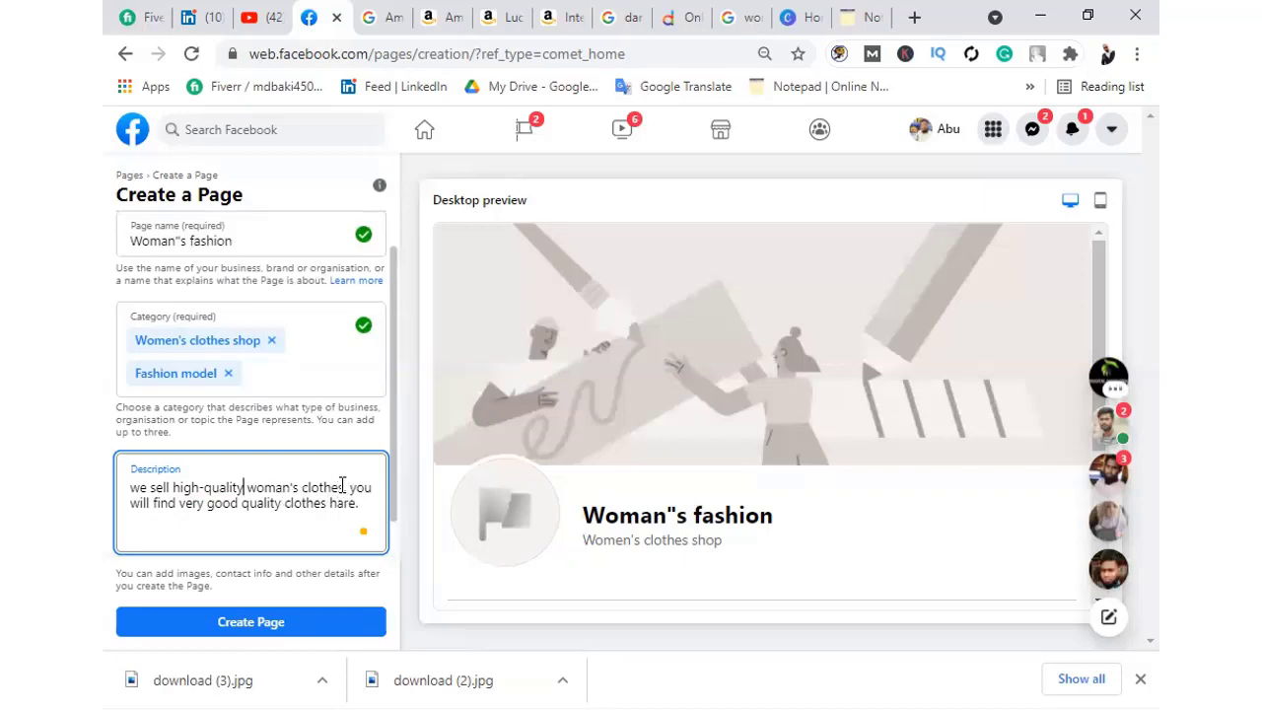
drag(343, 487, 173, 487)
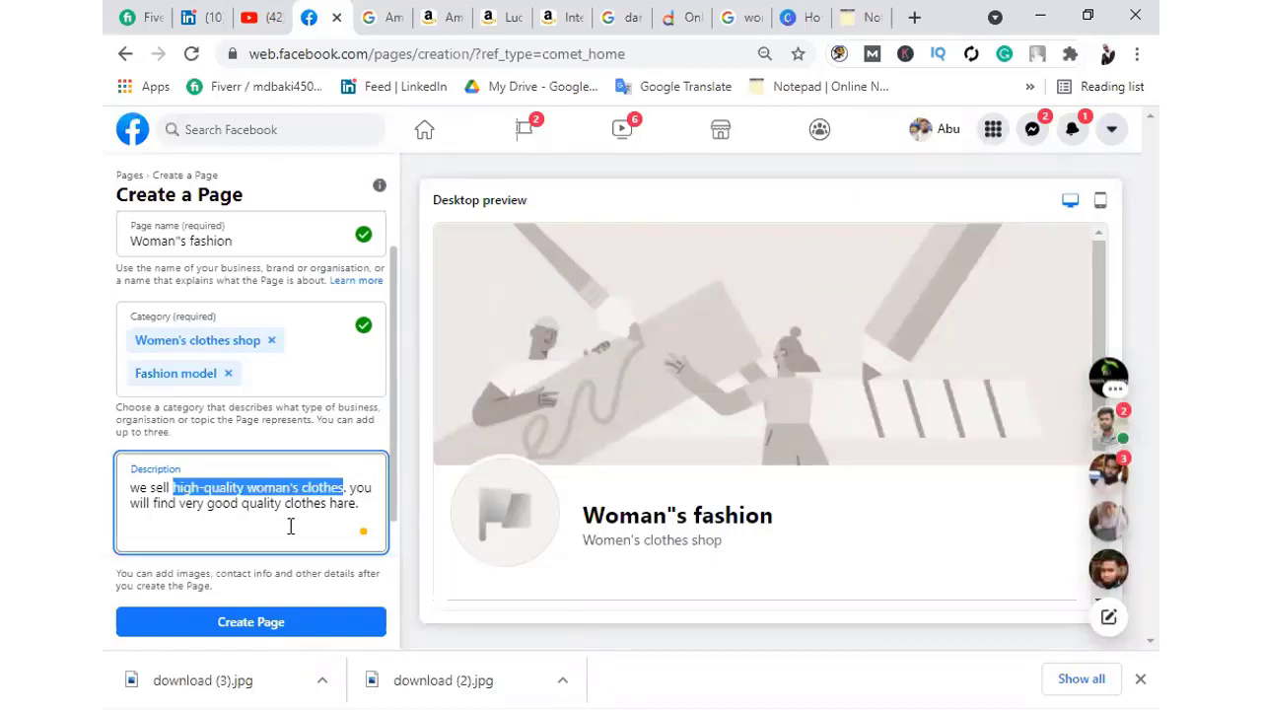
click(251, 524)
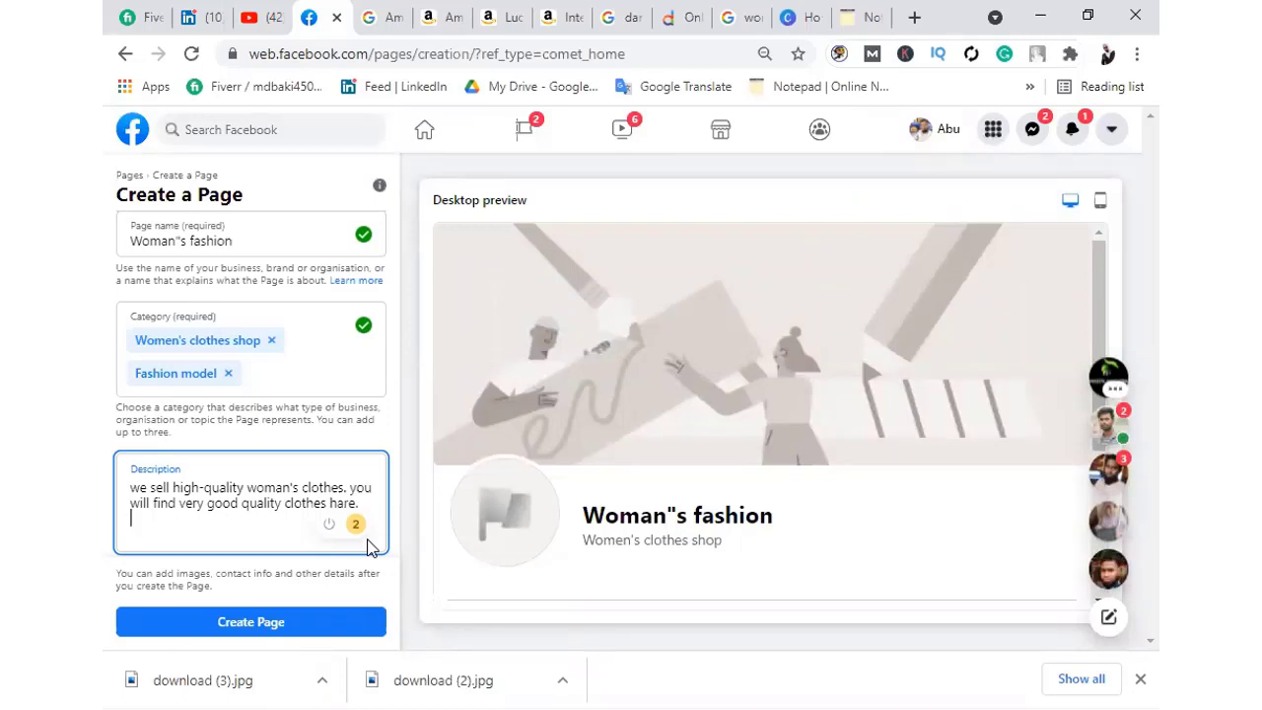
Add 'we keep up to date with all the clothes that people like at the present time.'
text(we kwp)
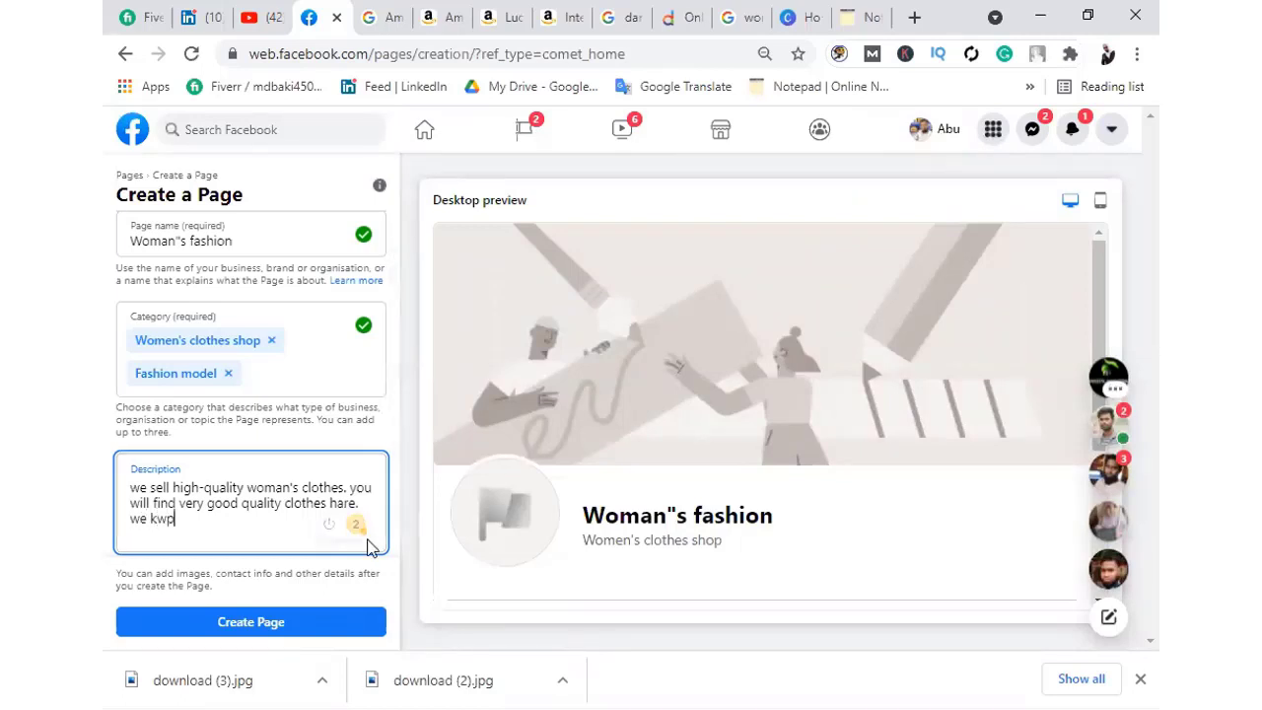
key(BackSpace)
key(BackSpace)
text(eep u)
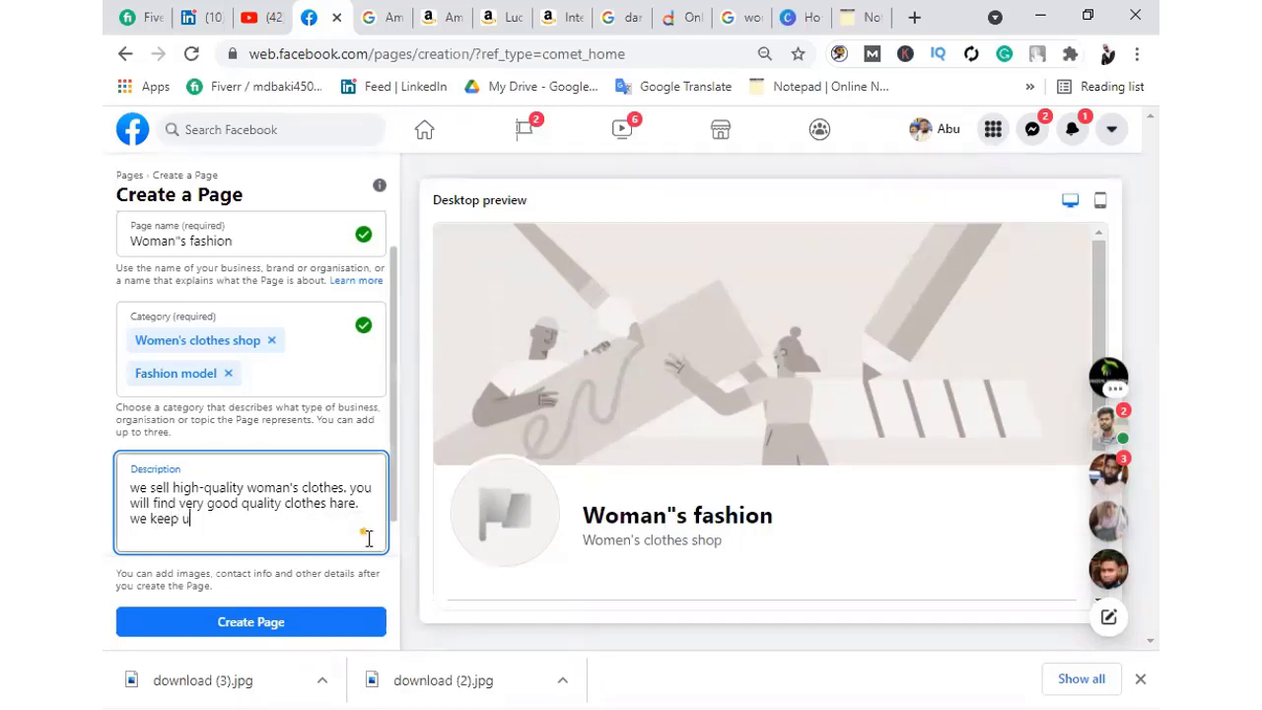
text(p to da)
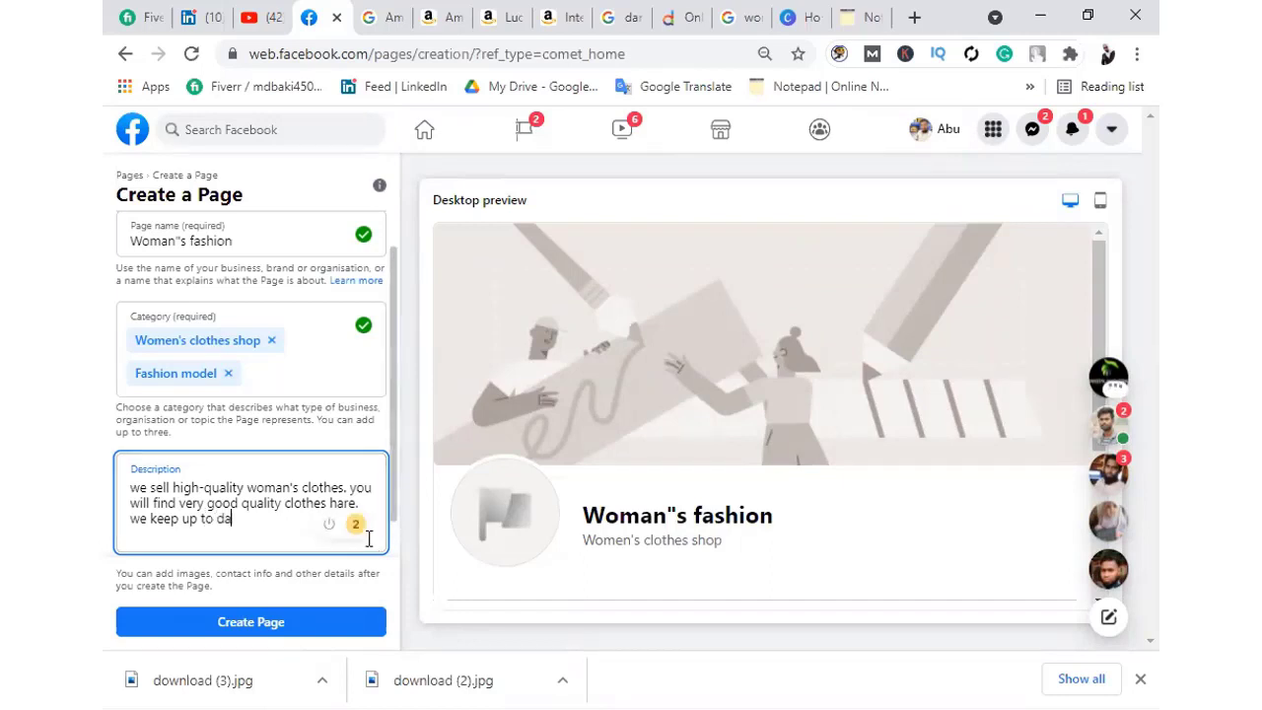
text(te)
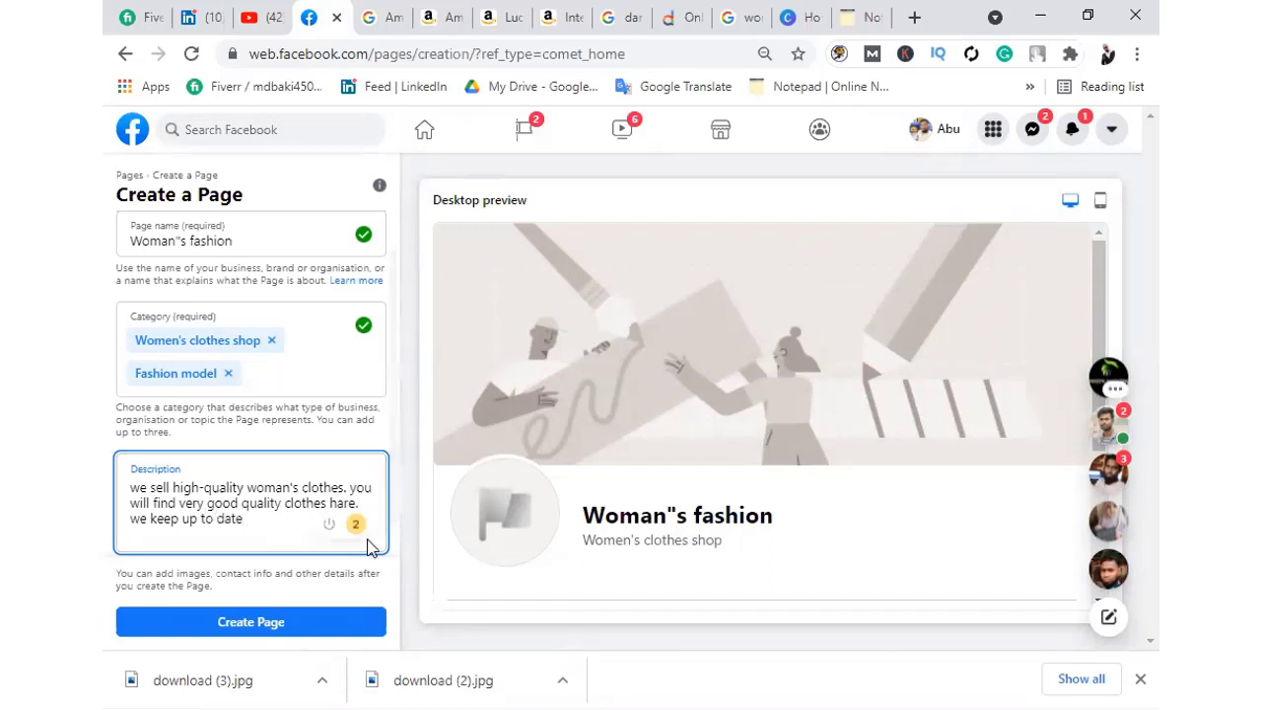
text( w)
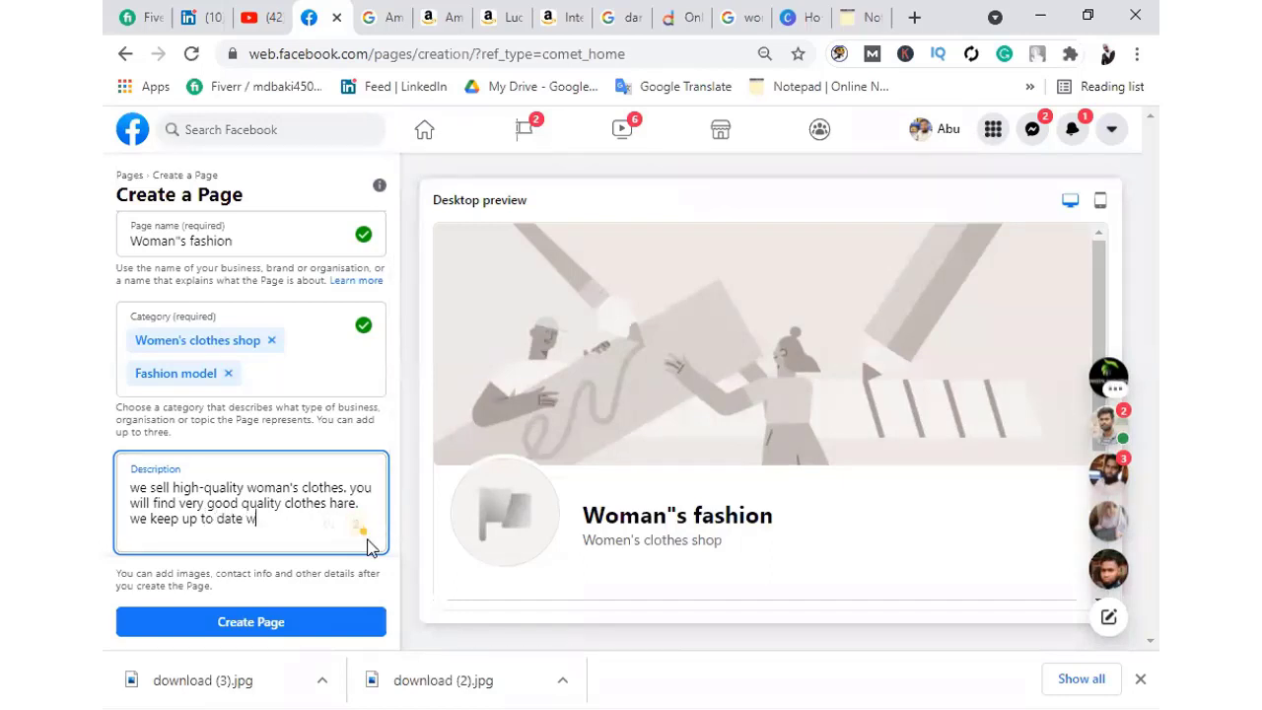
text(ith al )
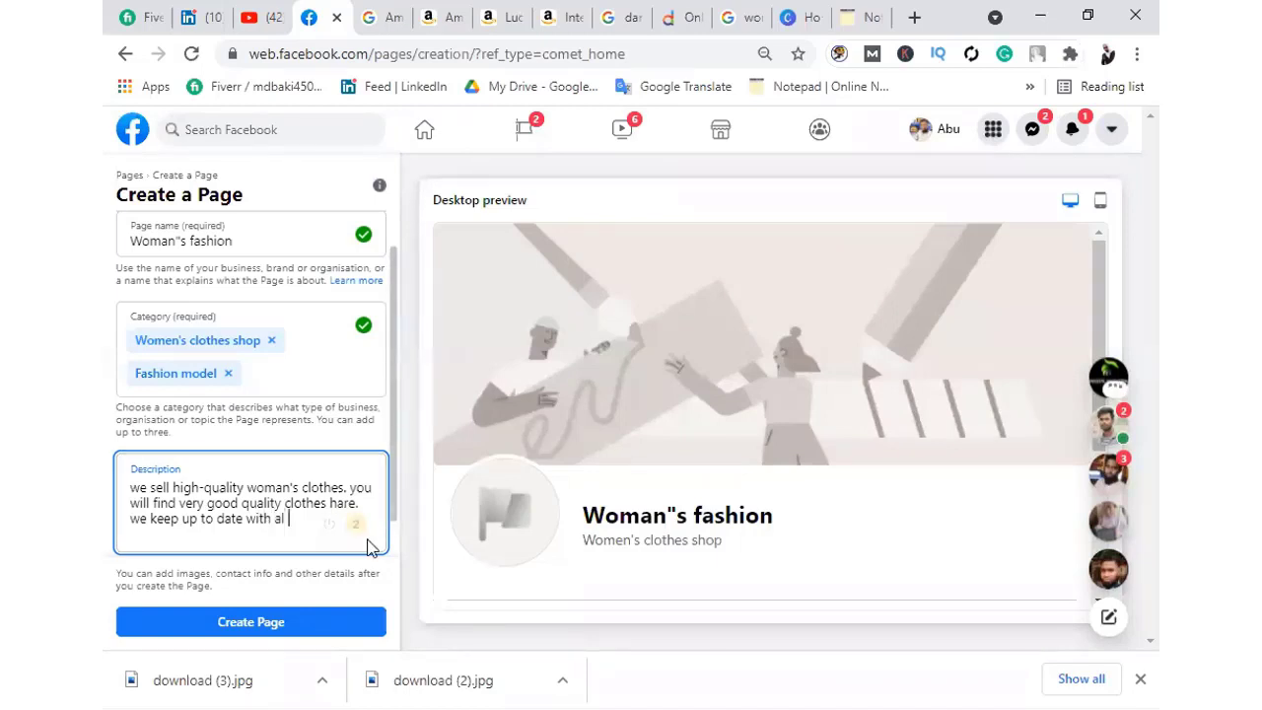
text(the)
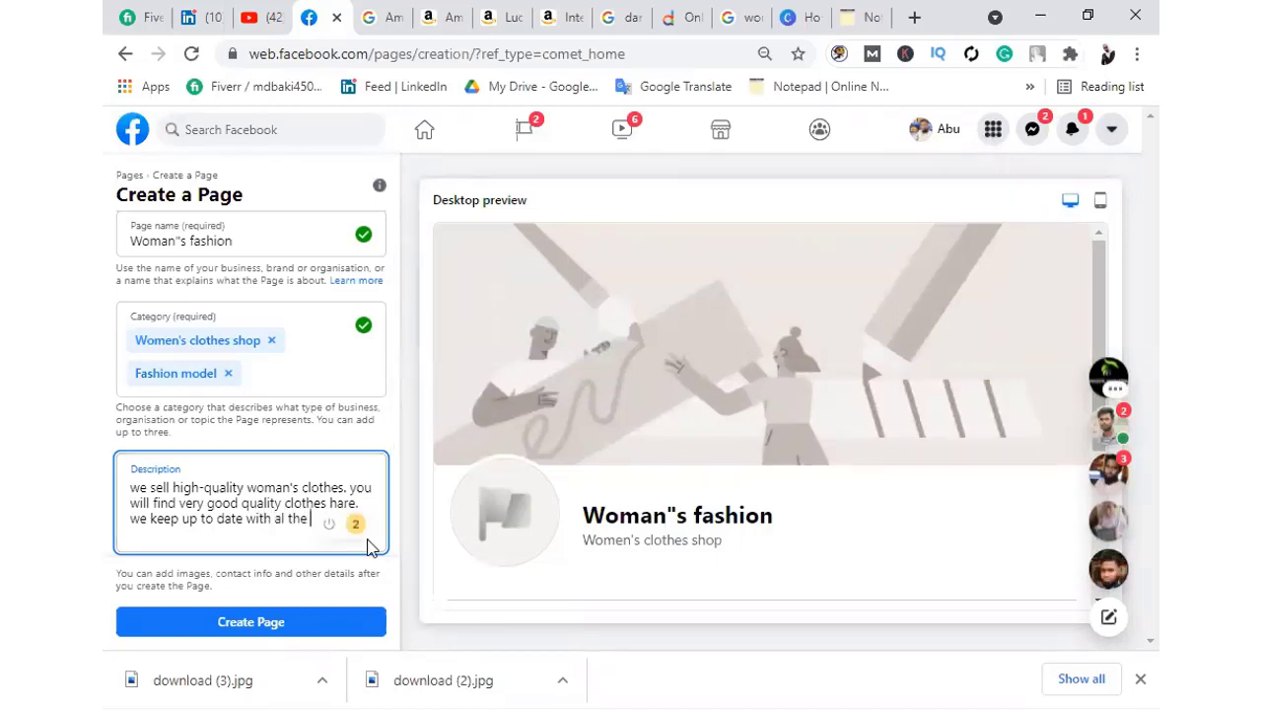
text( cloth)
text(es)
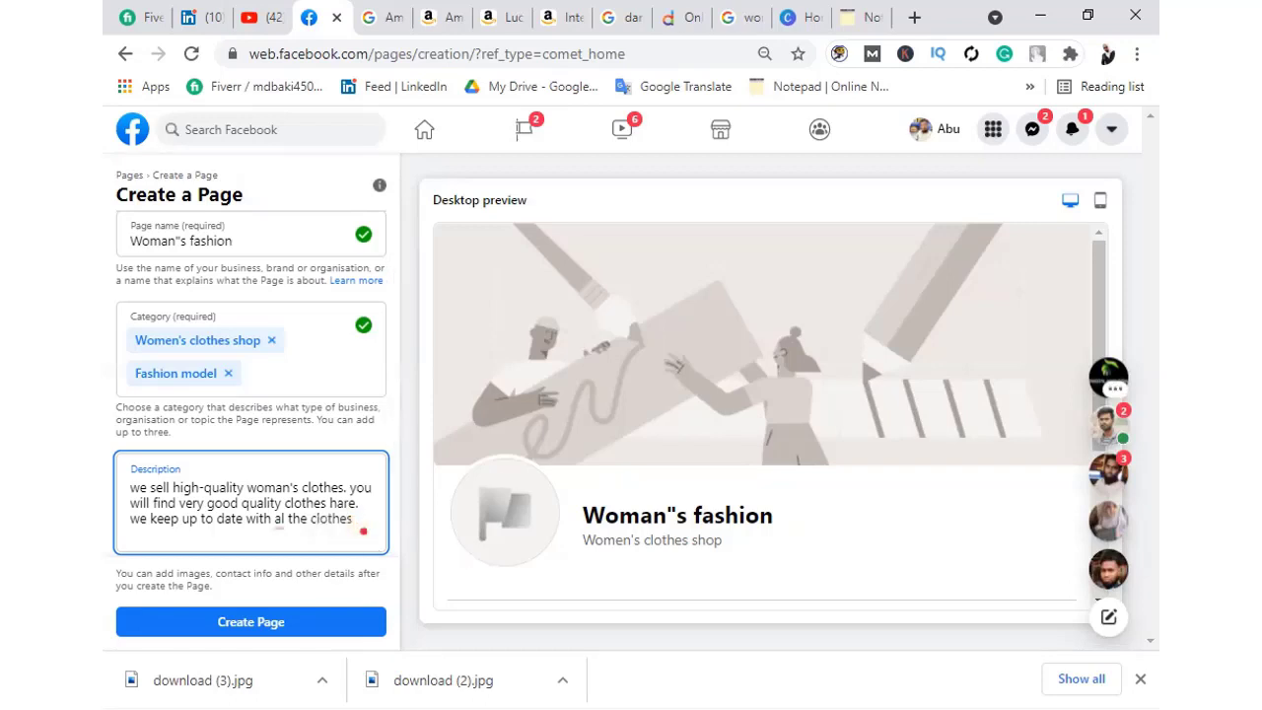
text( that people like )
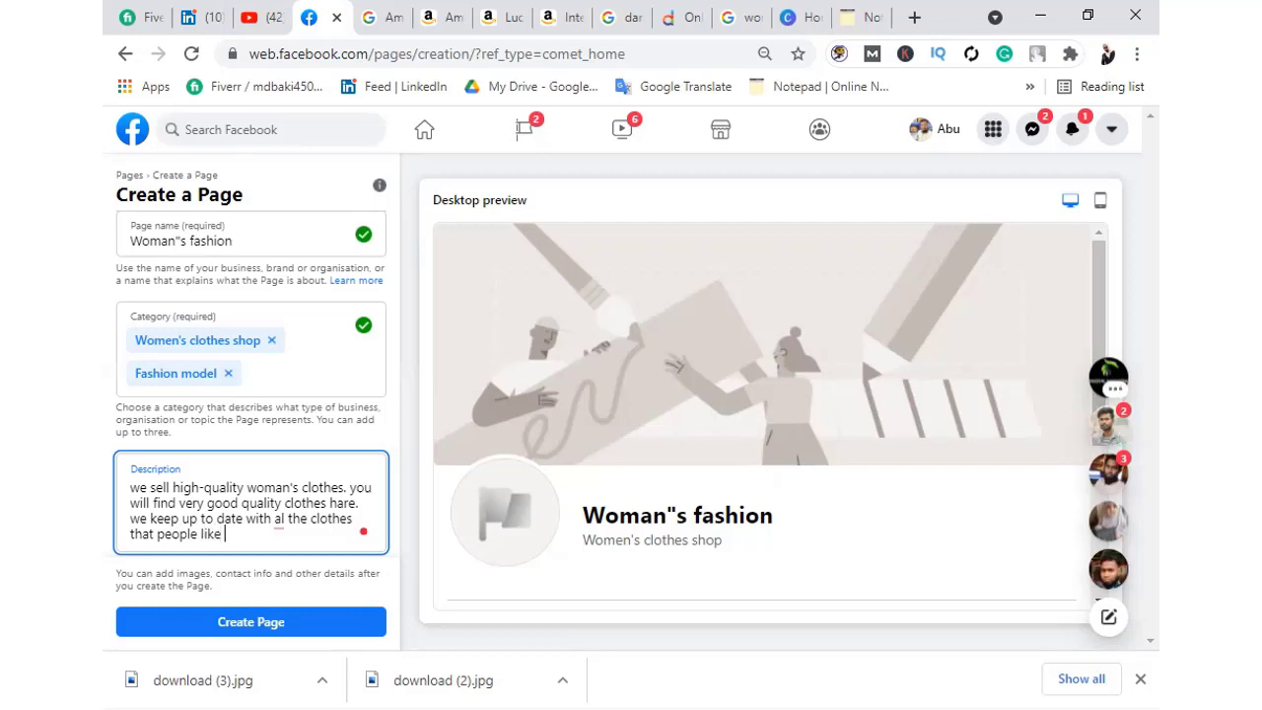
text(at the )
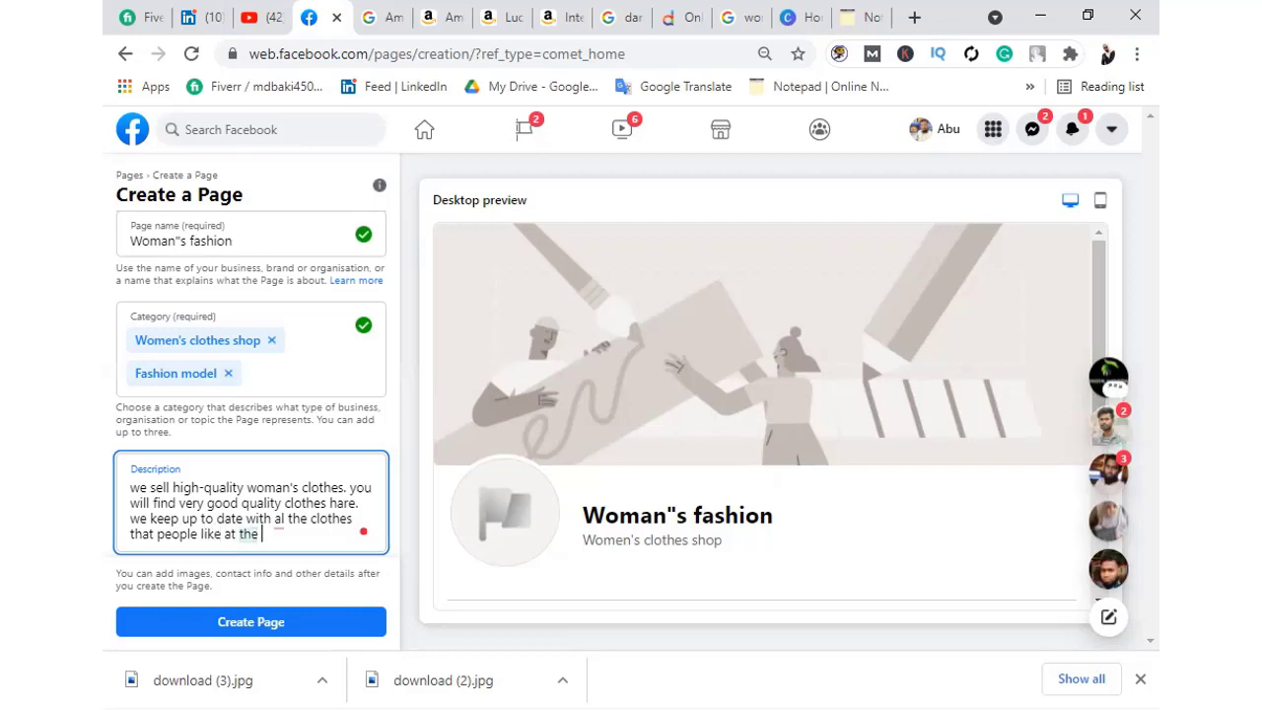
text(present time.)
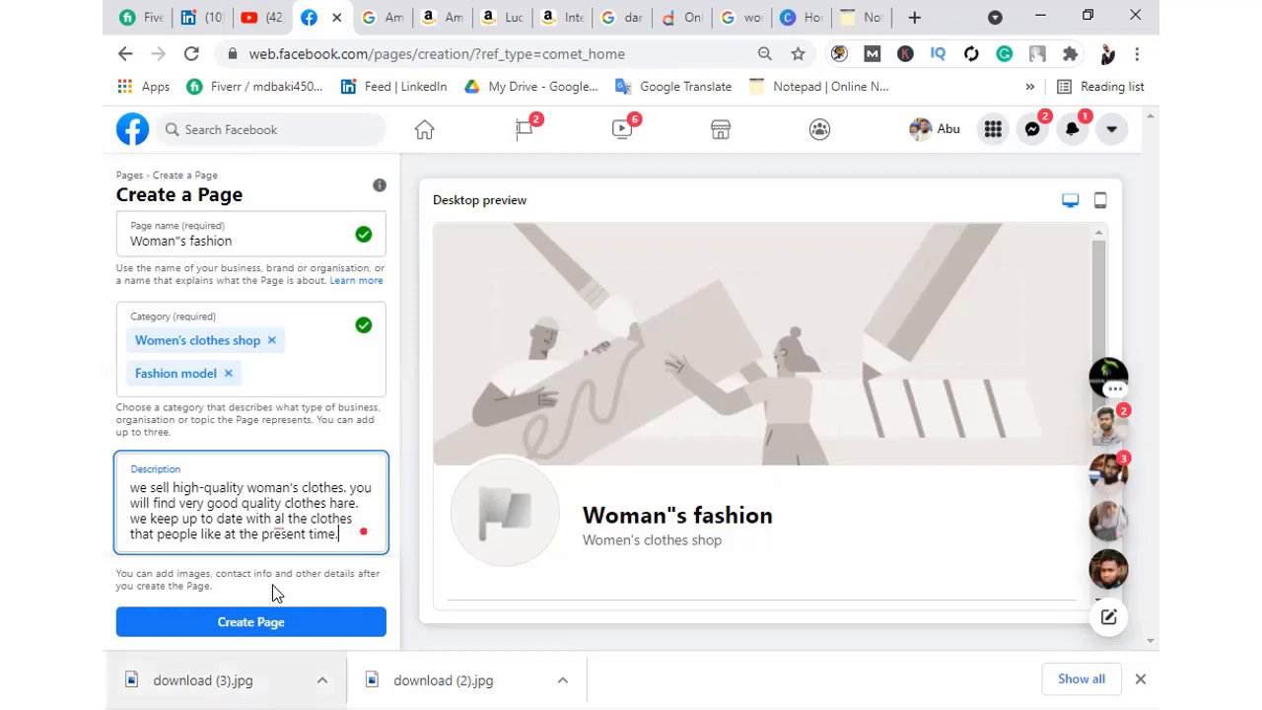
mouse_move(279, 518)
click(284, 431)
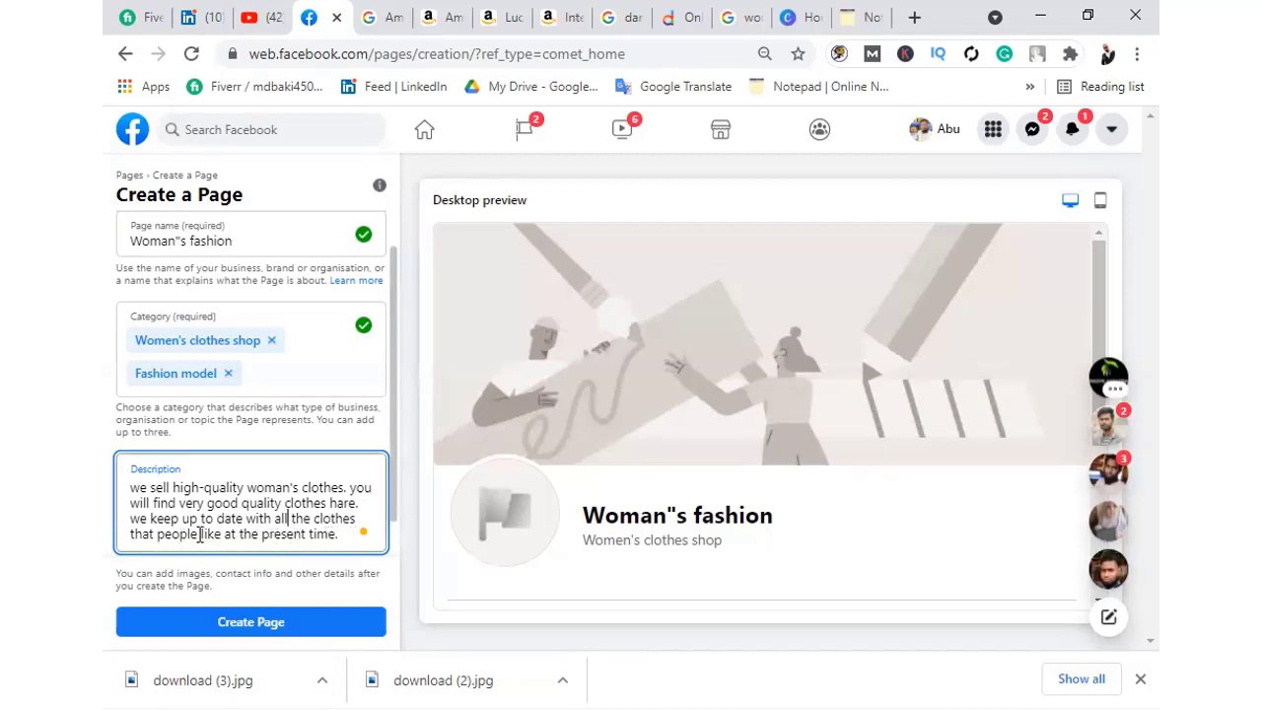
click(339, 534)
text(.)
Add 'we have collected them for you.' to the description, fixing the spelling of collected
text(we)
text( have )
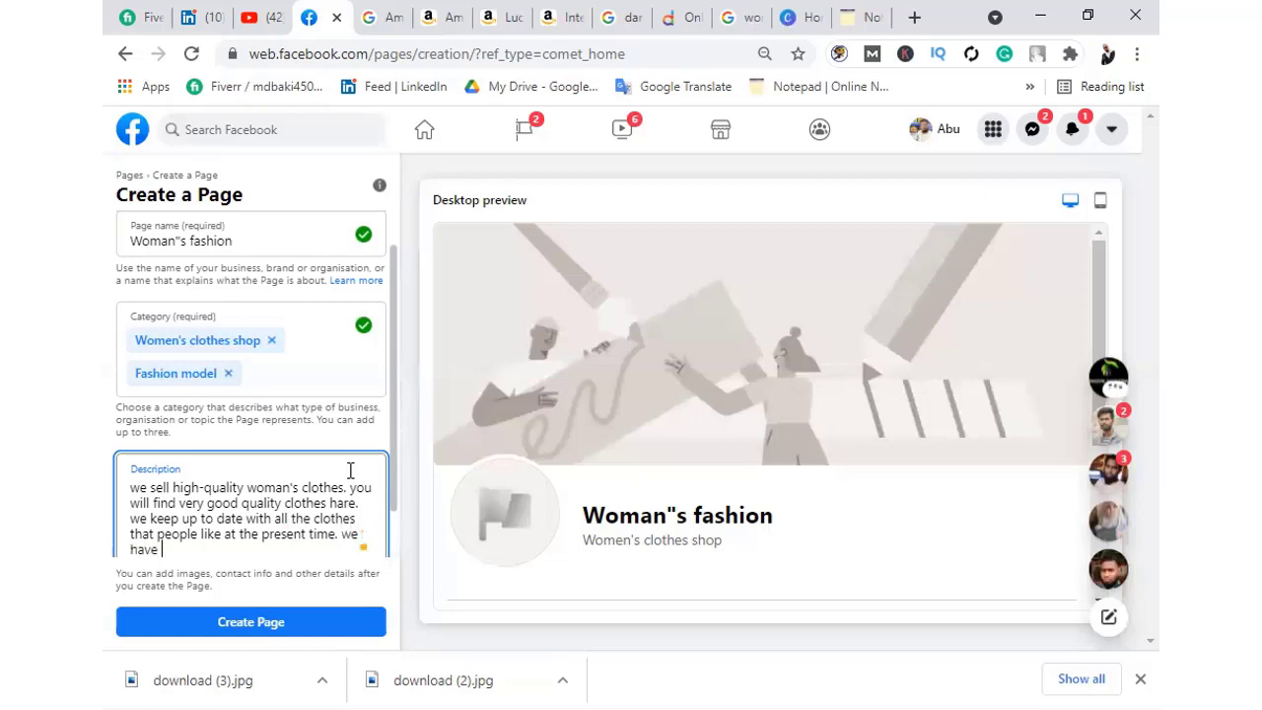
text(colected)
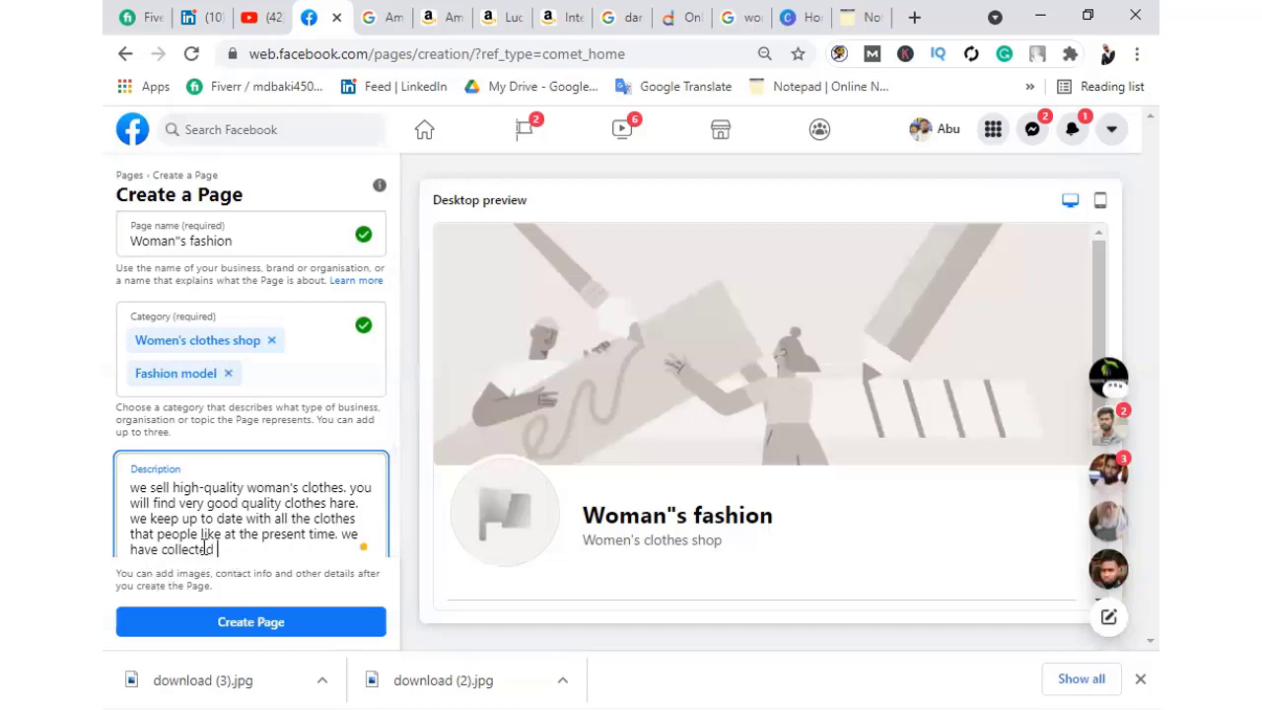
mouse_move(205, 549)
click(197, 603)
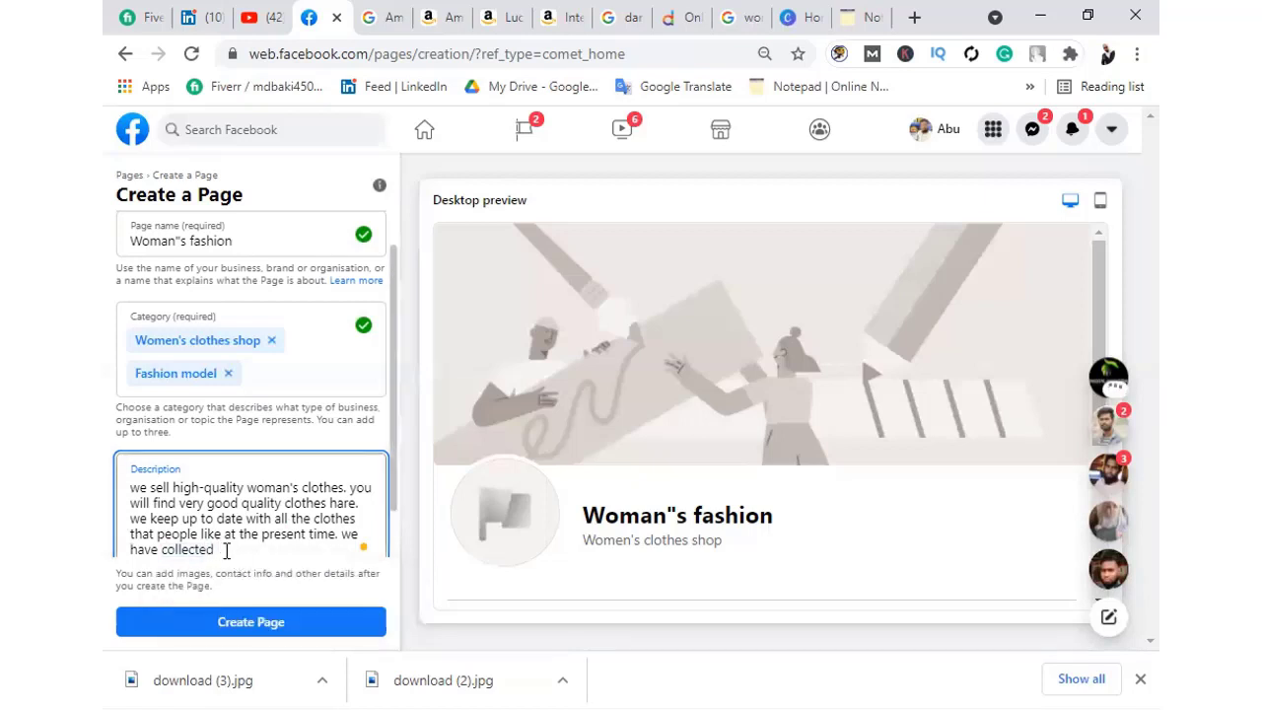
text(them for you.)
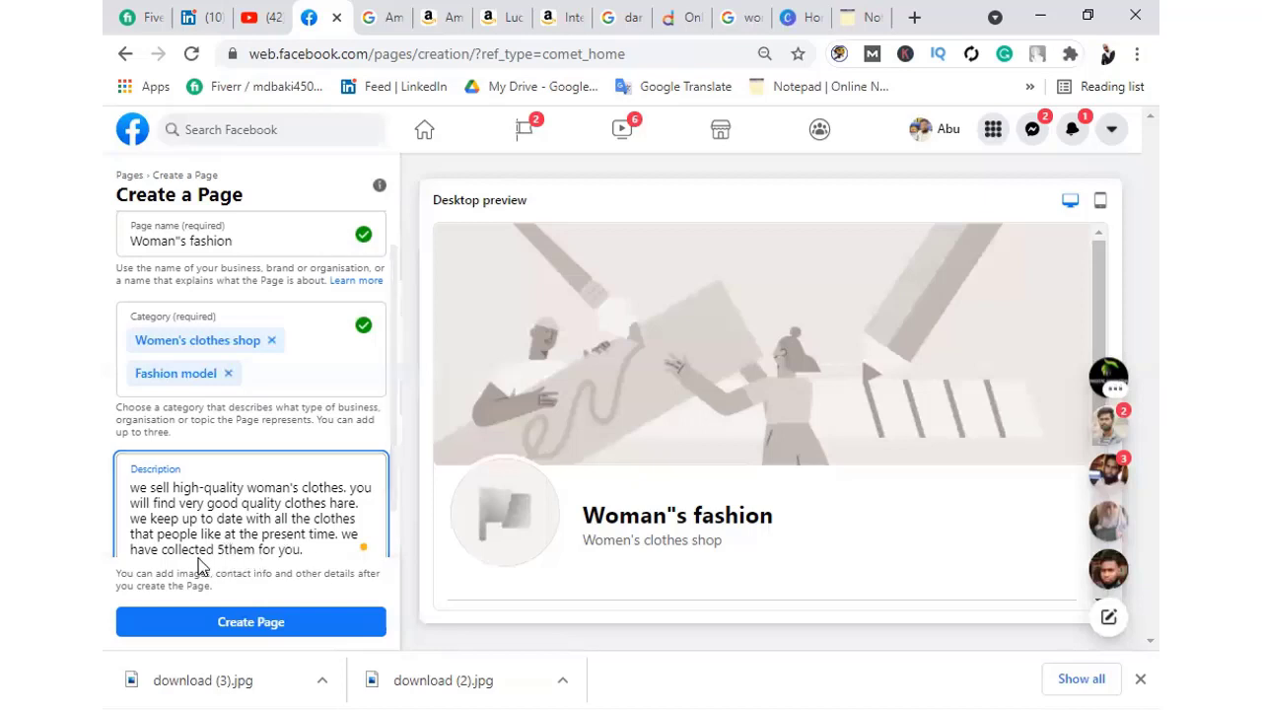
click(225, 549)
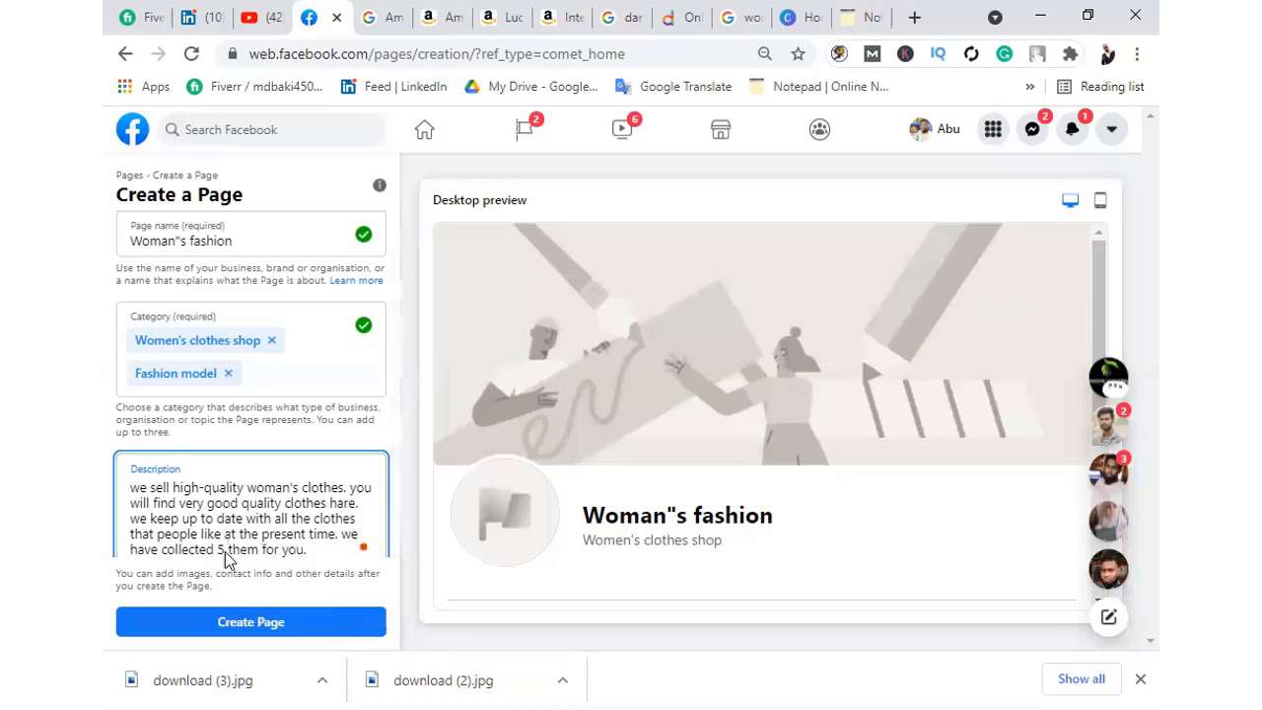
Delete the stray 5 and add a closing line inviting customers to inbox directly, with thanks
mouse_move(242, 549)
key(BackSpace)
key(BackSpace)
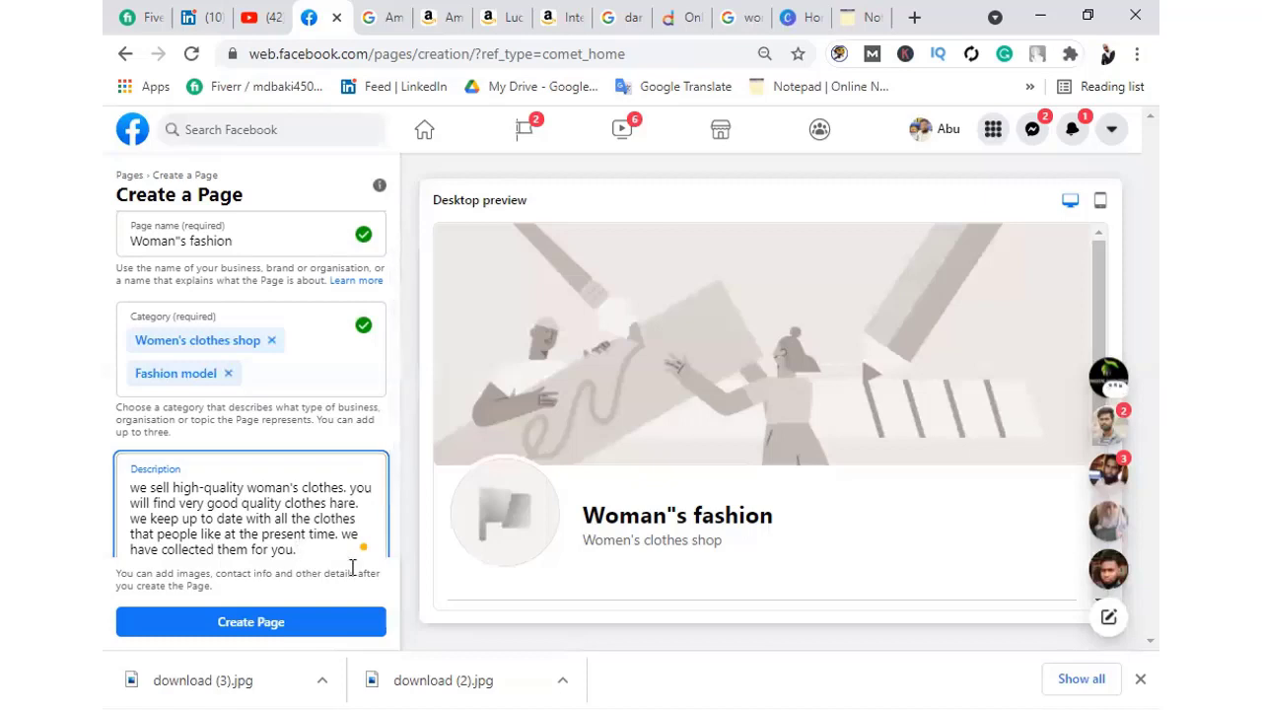
text(I f you need)
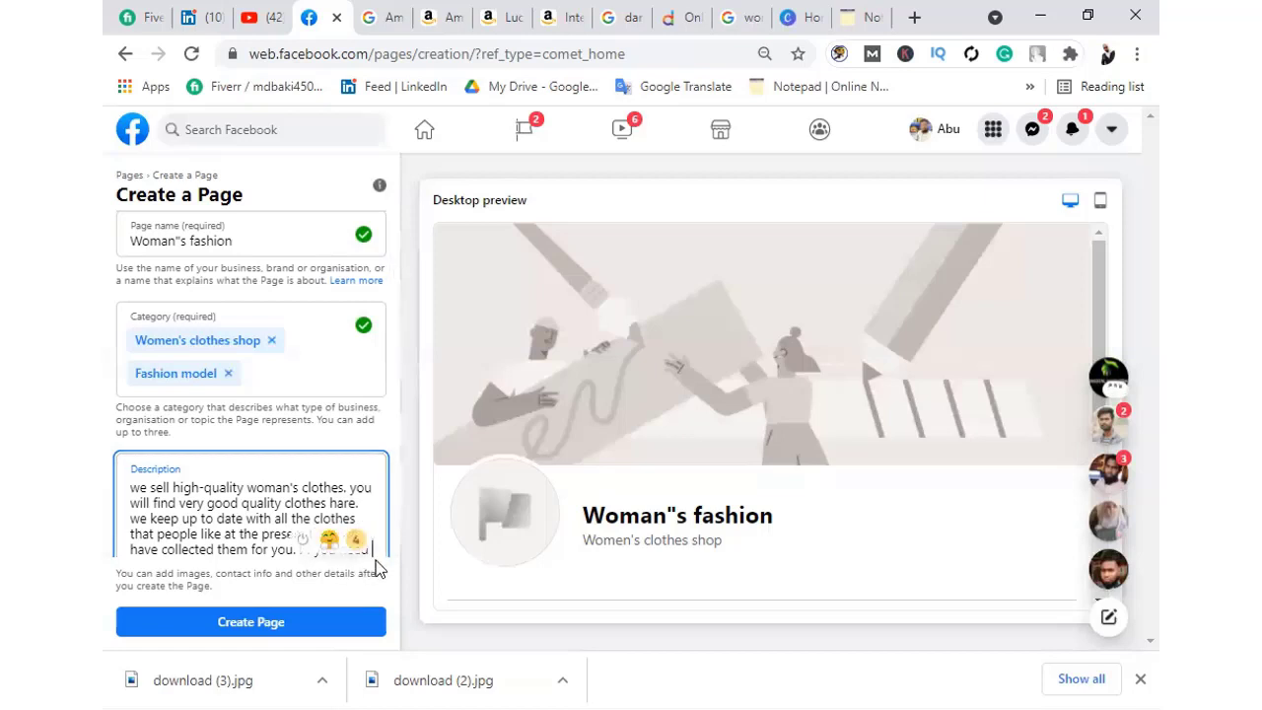
text(feel free to inbox directly. thank you.)
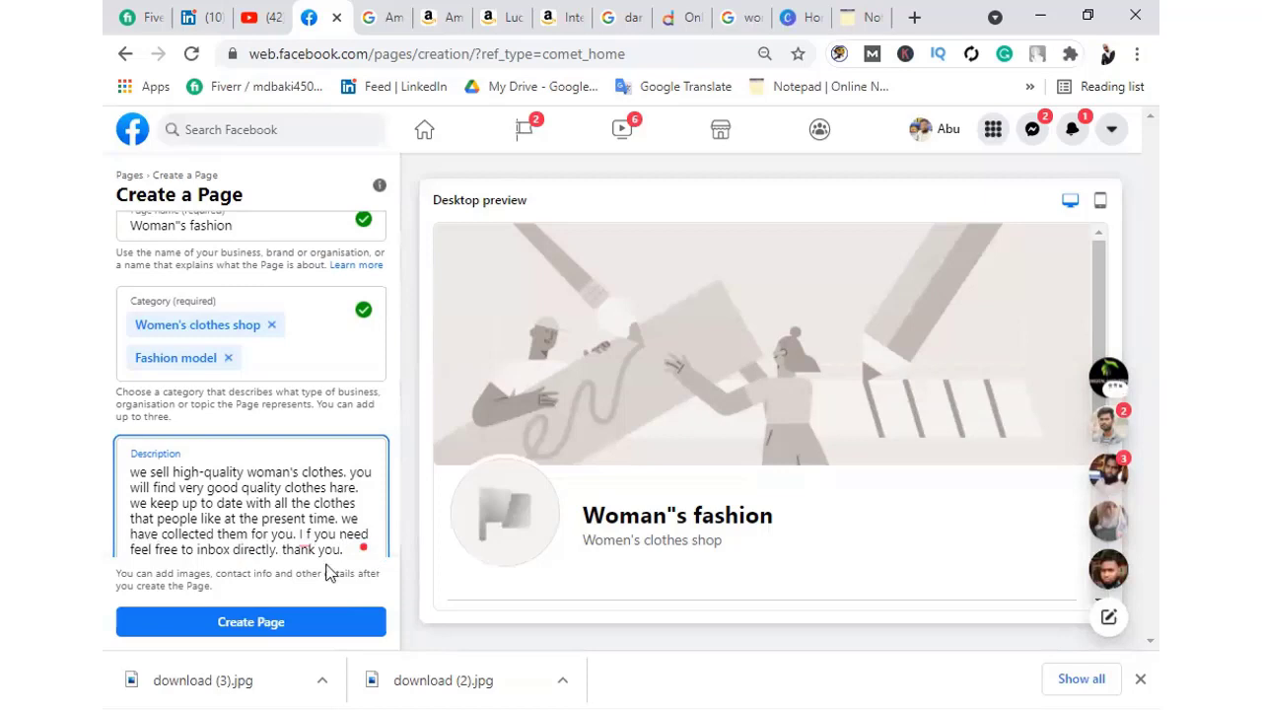
Correct 'I f' to 'If' and keep 'directly' in the description
mouse_move(301, 540)
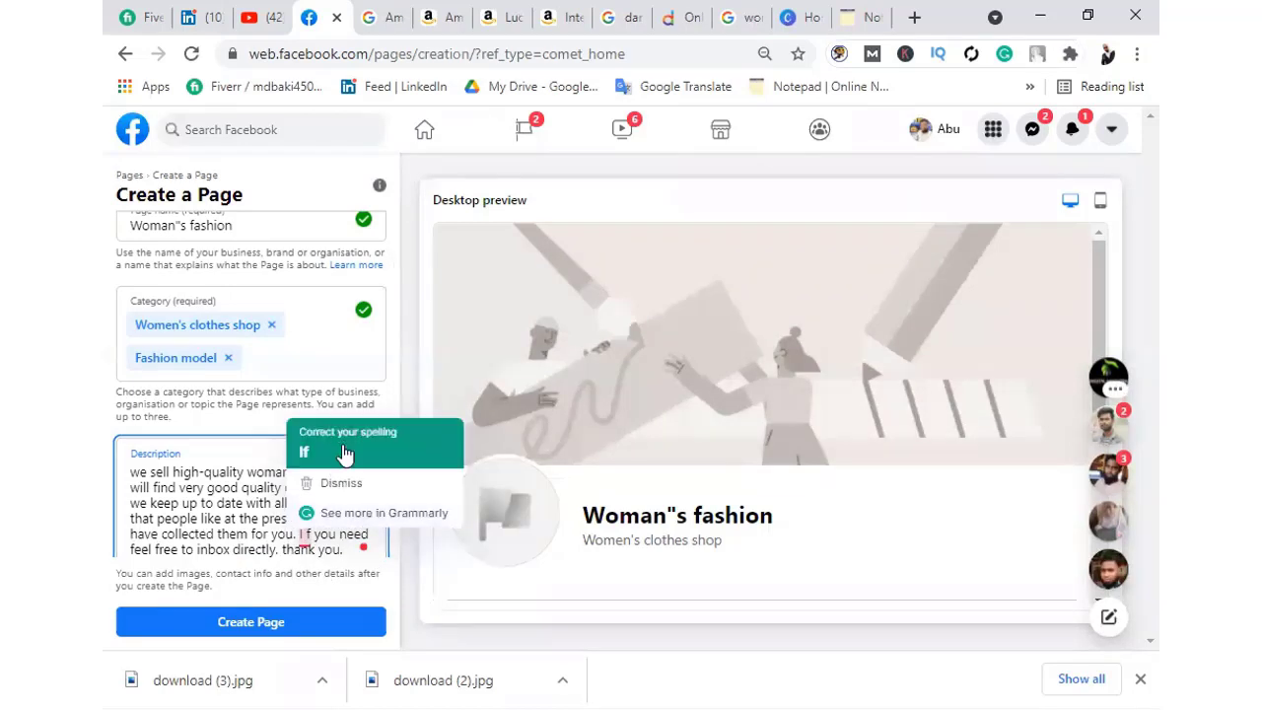
click(342, 449)
mouse_move(258, 548)
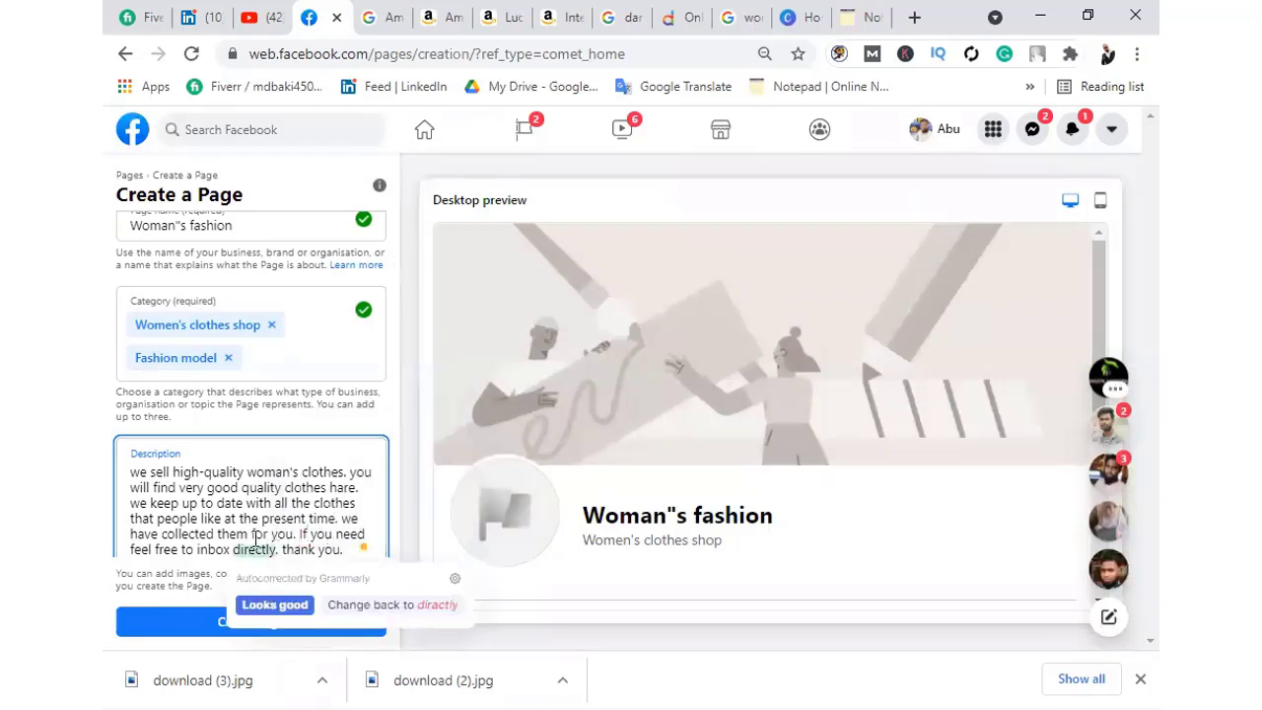
click(275, 604)
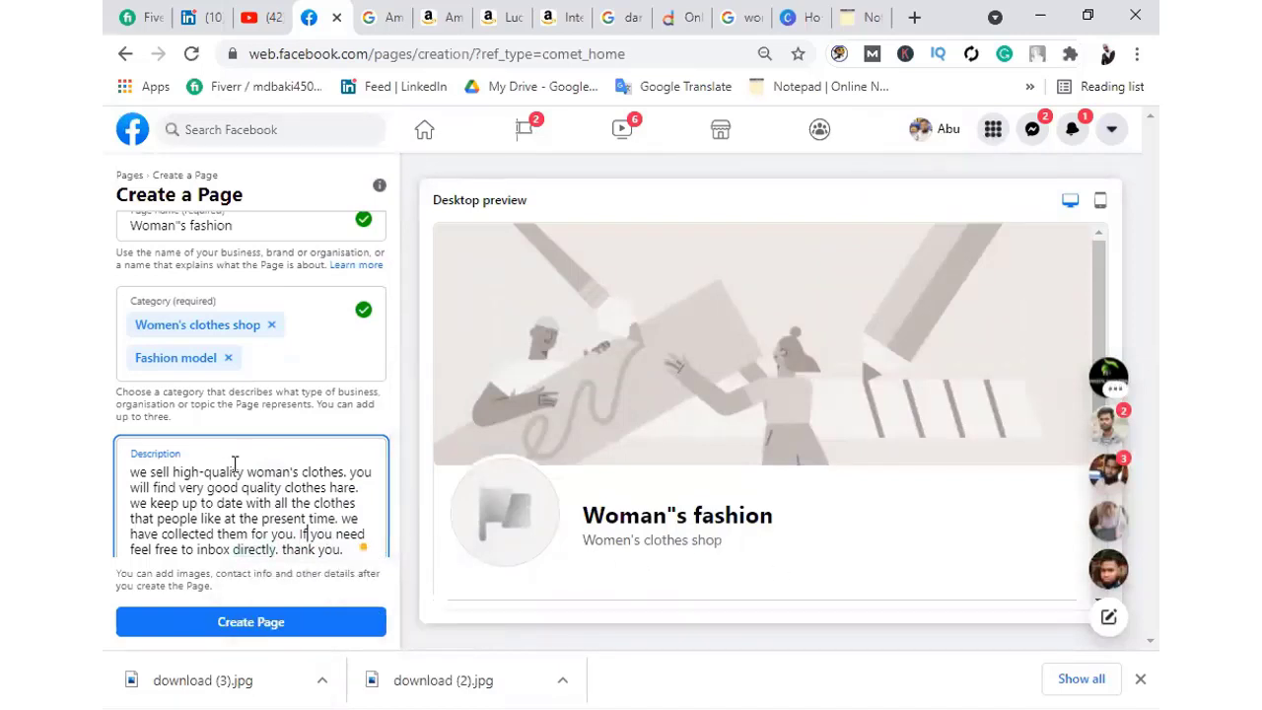
Submit the Woman"s fashion Page with Create Page
scroll(286, 522, down, 1)
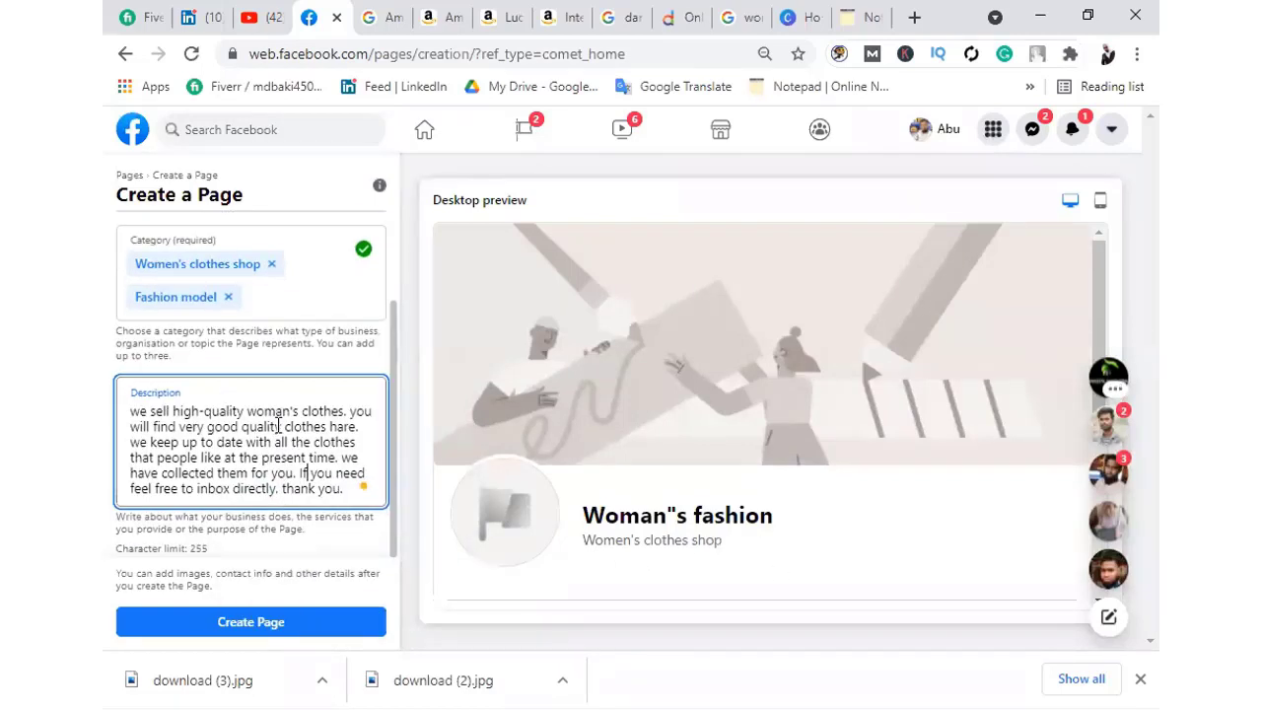
scroll(282, 449, up, 2)
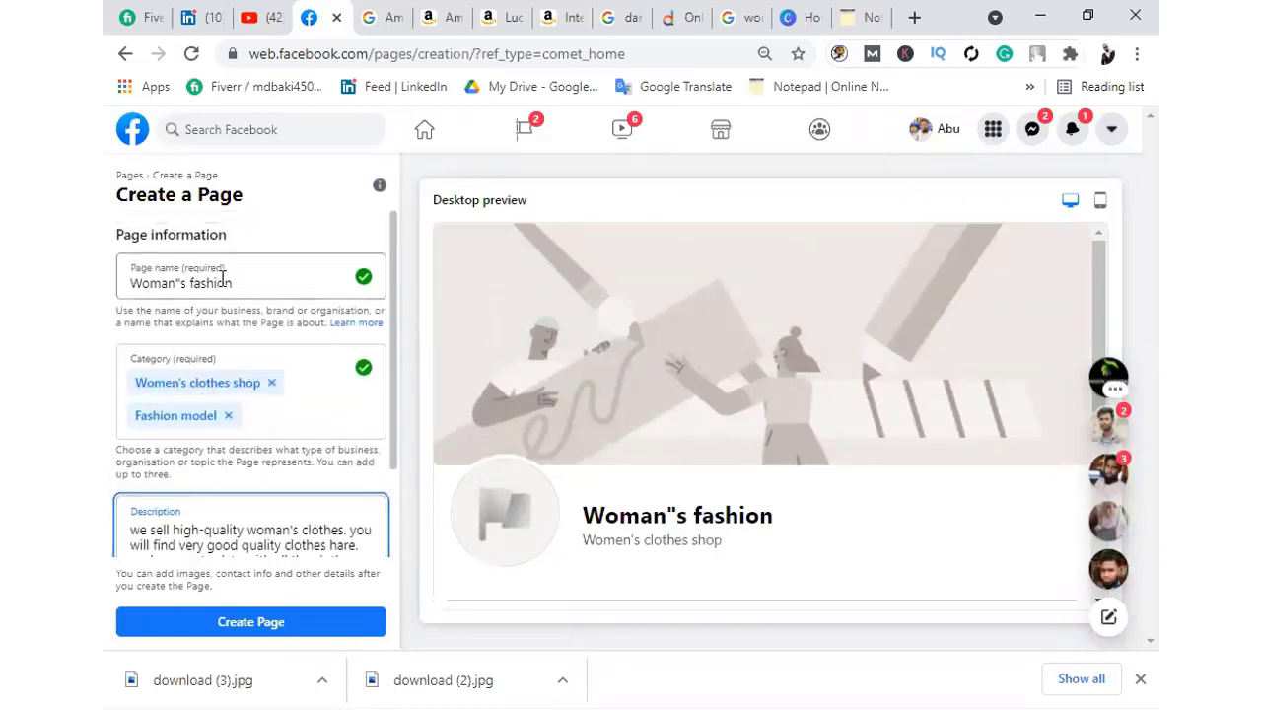
scroll(246, 414, down, 2)
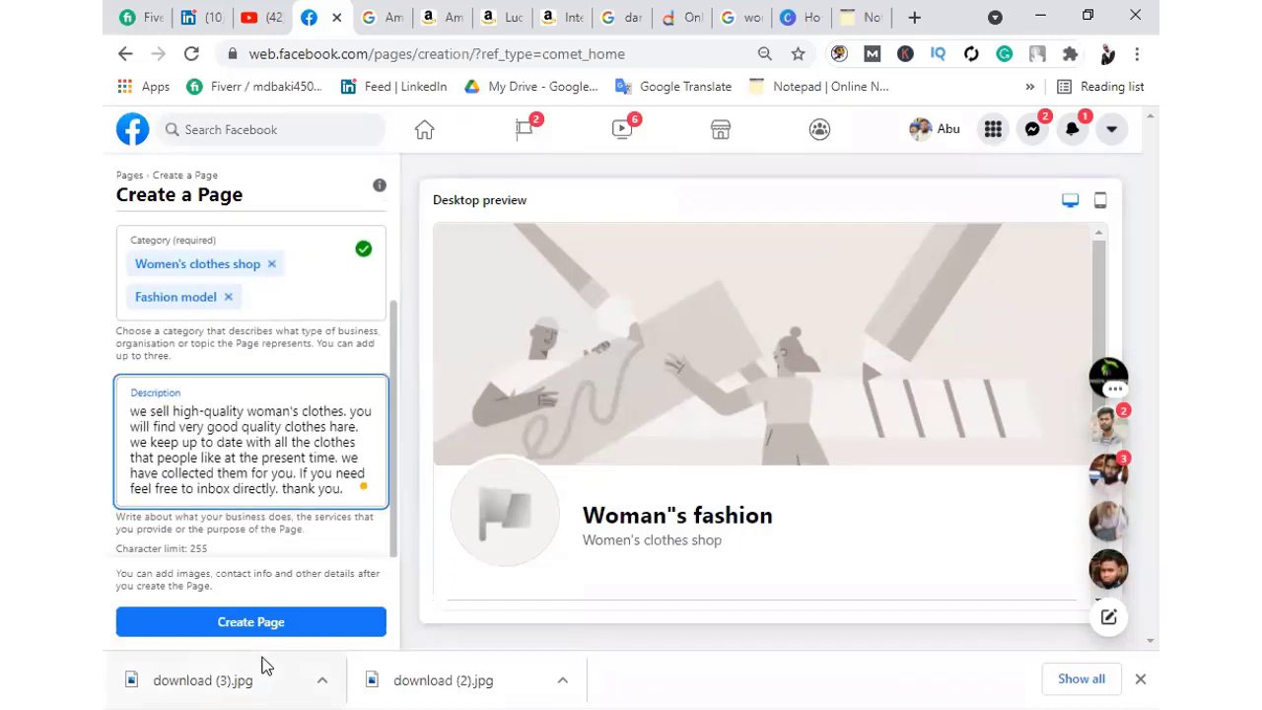
click(251, 622)
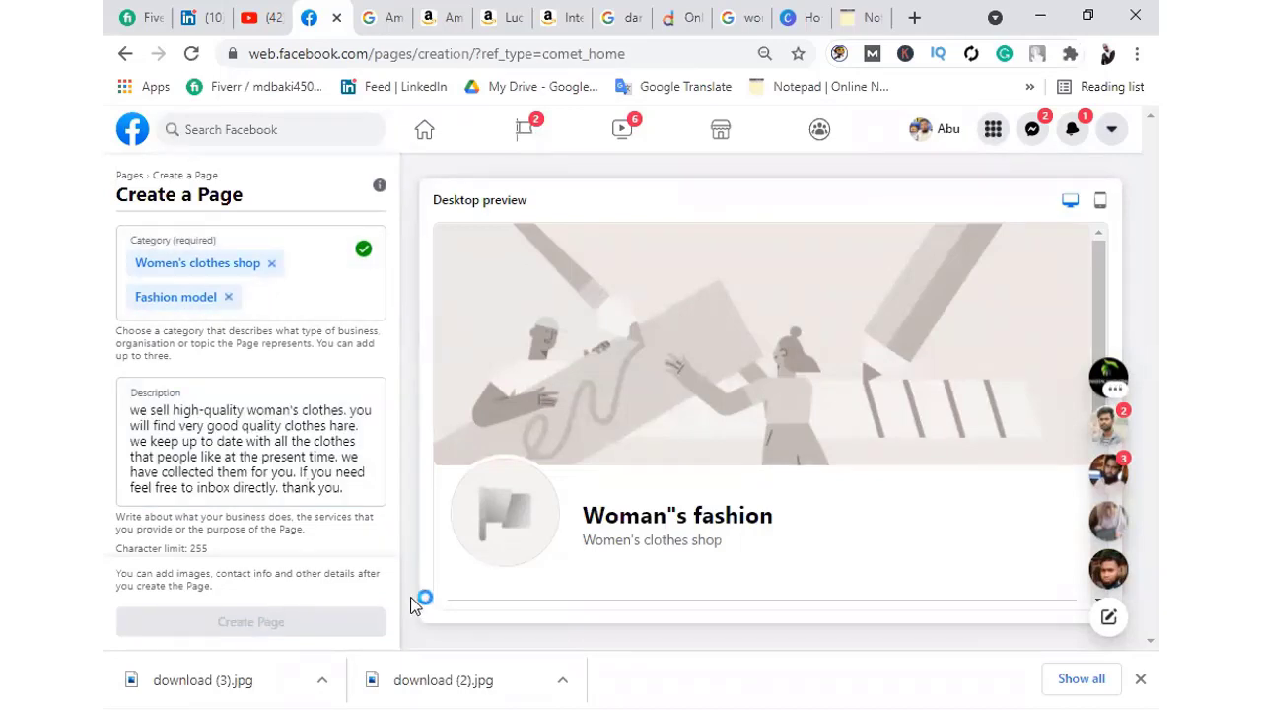
scroll(517, 502, down, 3)
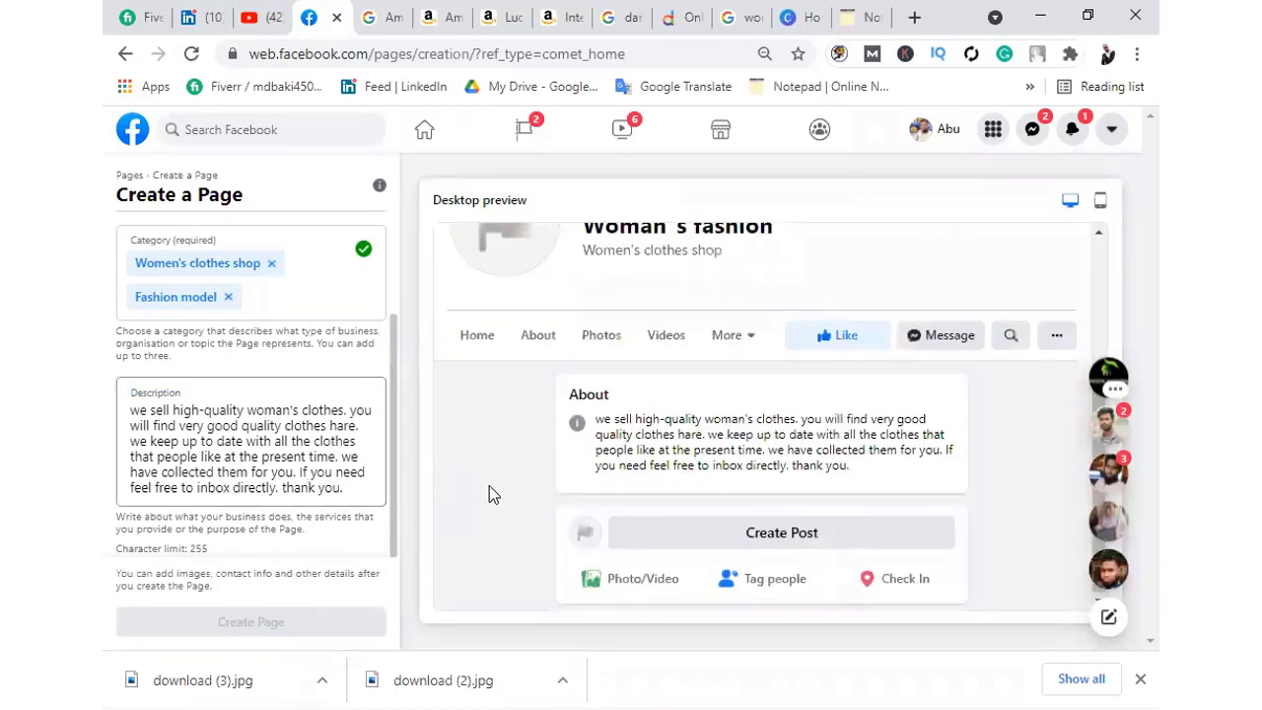
scroll(522, 473, up, 3)
scroll(592, 456, down, 3)
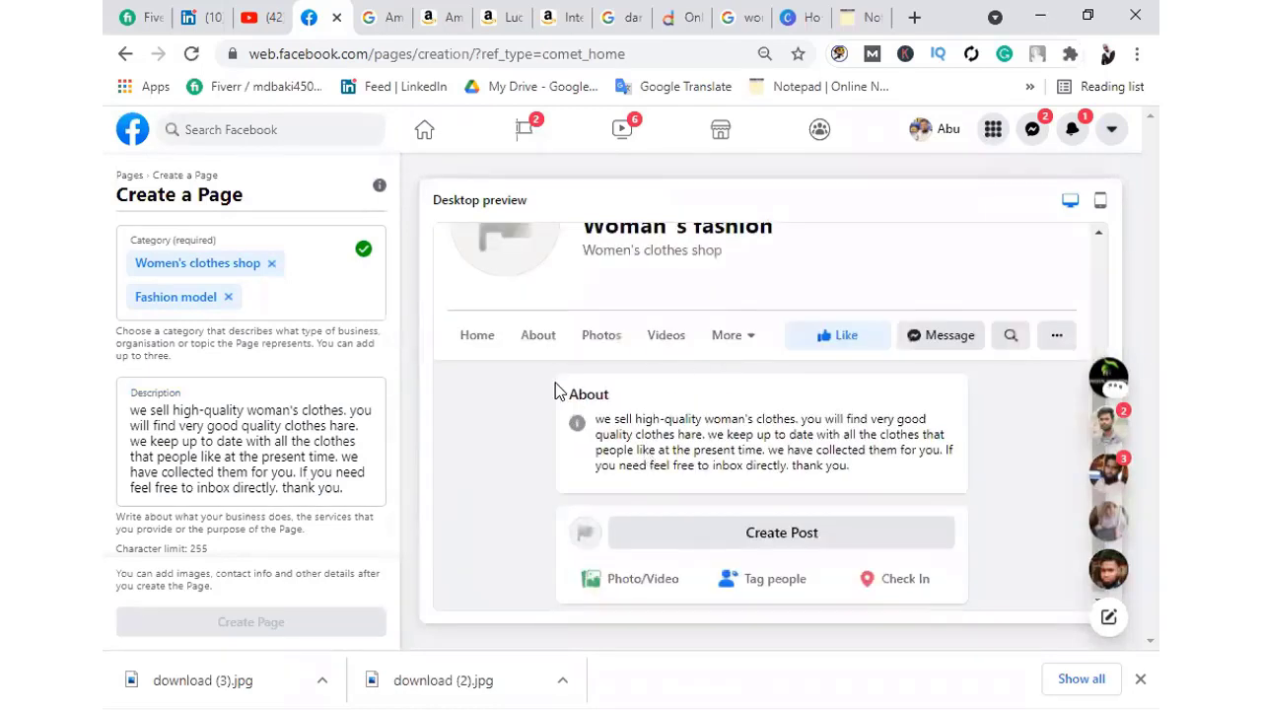
scroll(567, 391, up, 3)
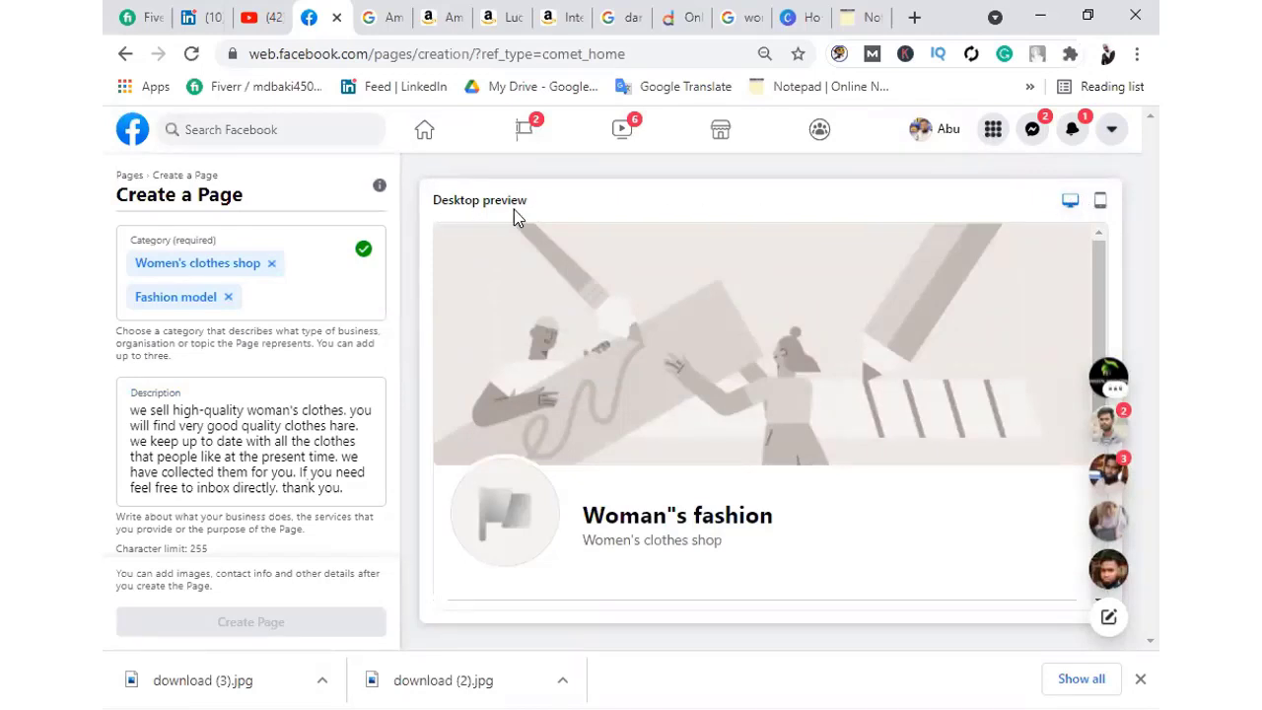
scroll(785, 546, down, 3)
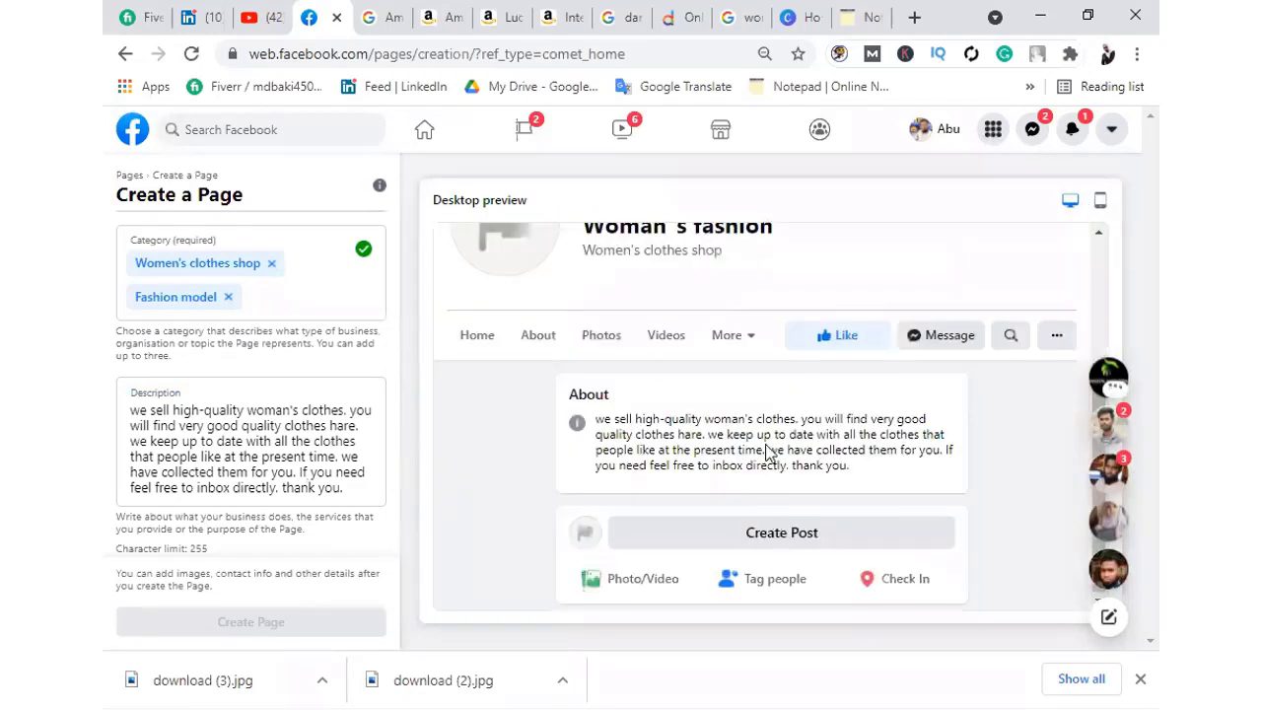
scroll(1071, 262, up, 3)
scroll(680, 483, down, 2)
scroll(685, 483, down, 2)
scroll(1101, 245, up, 3)
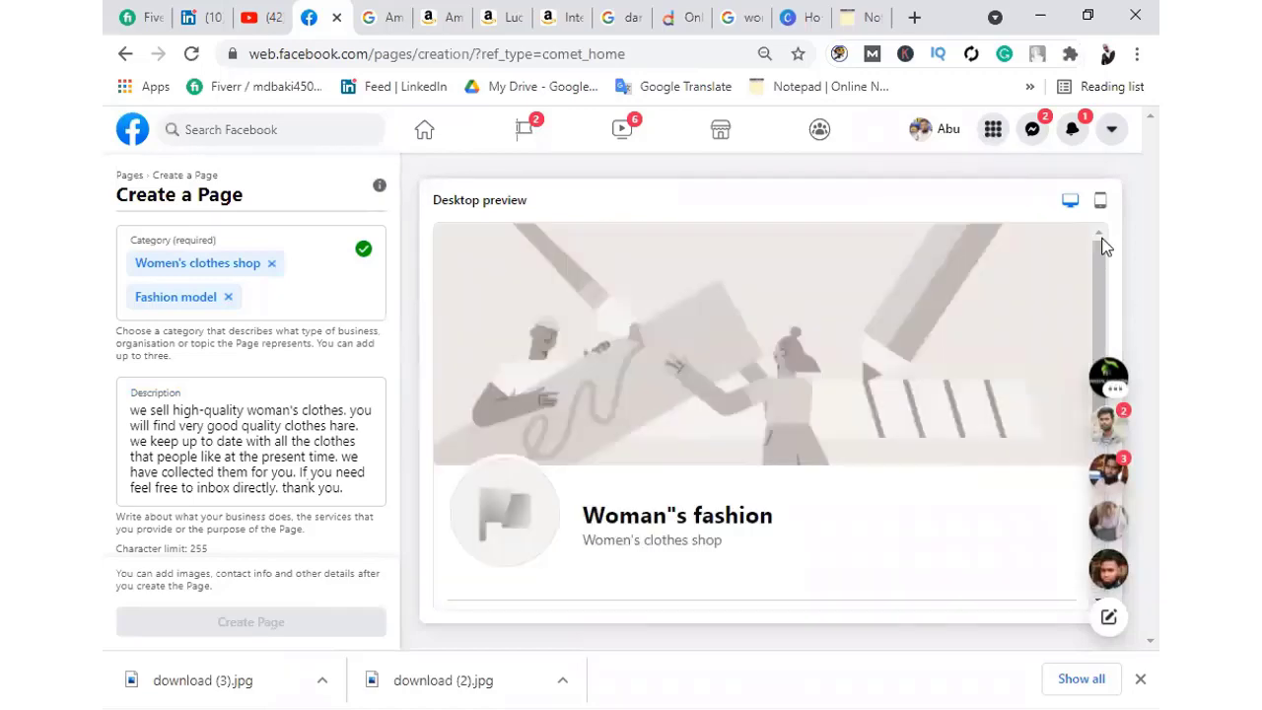
scroll(901, 310, down, 2)
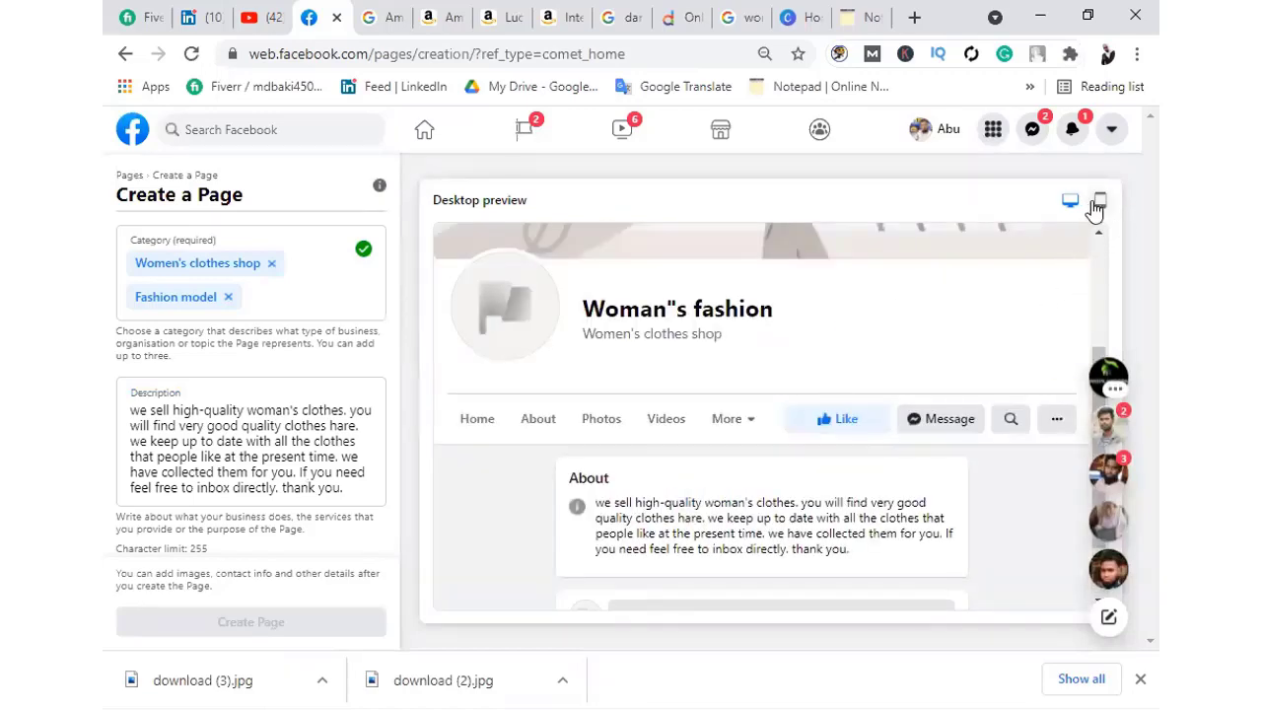
click(1099, 200)
scroll(798, 434, up, 3)
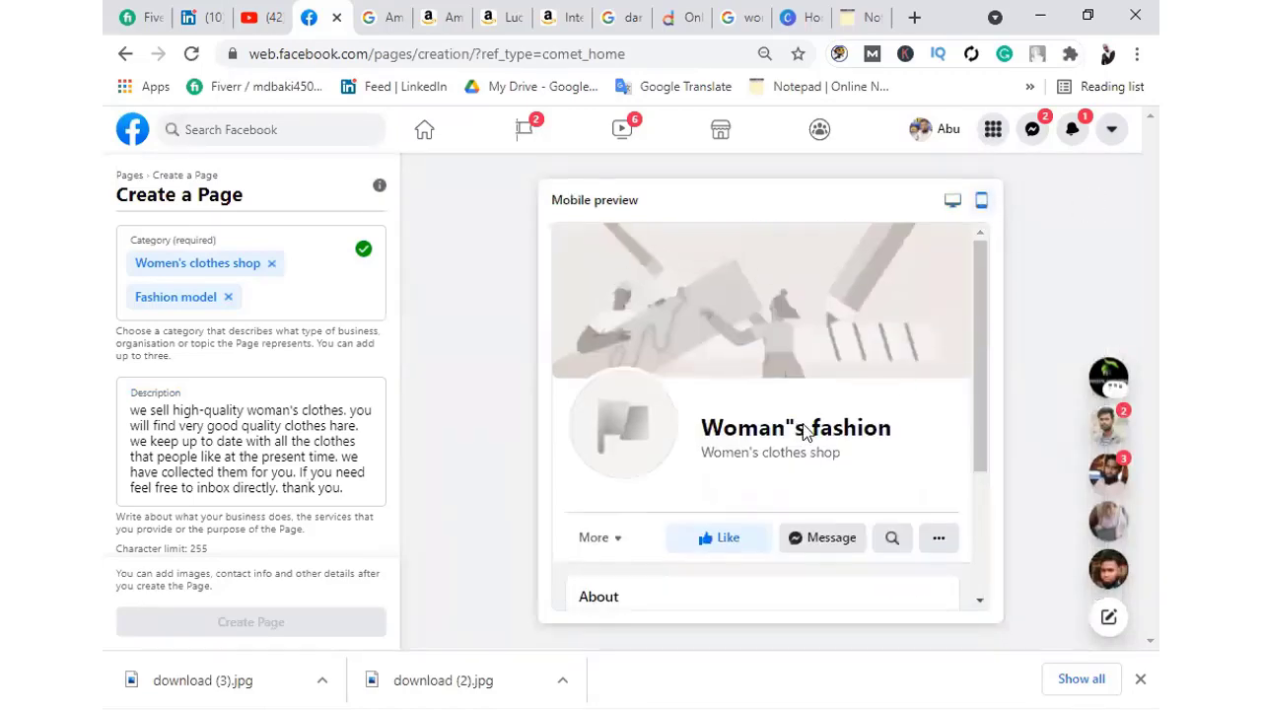
click(953, 201)
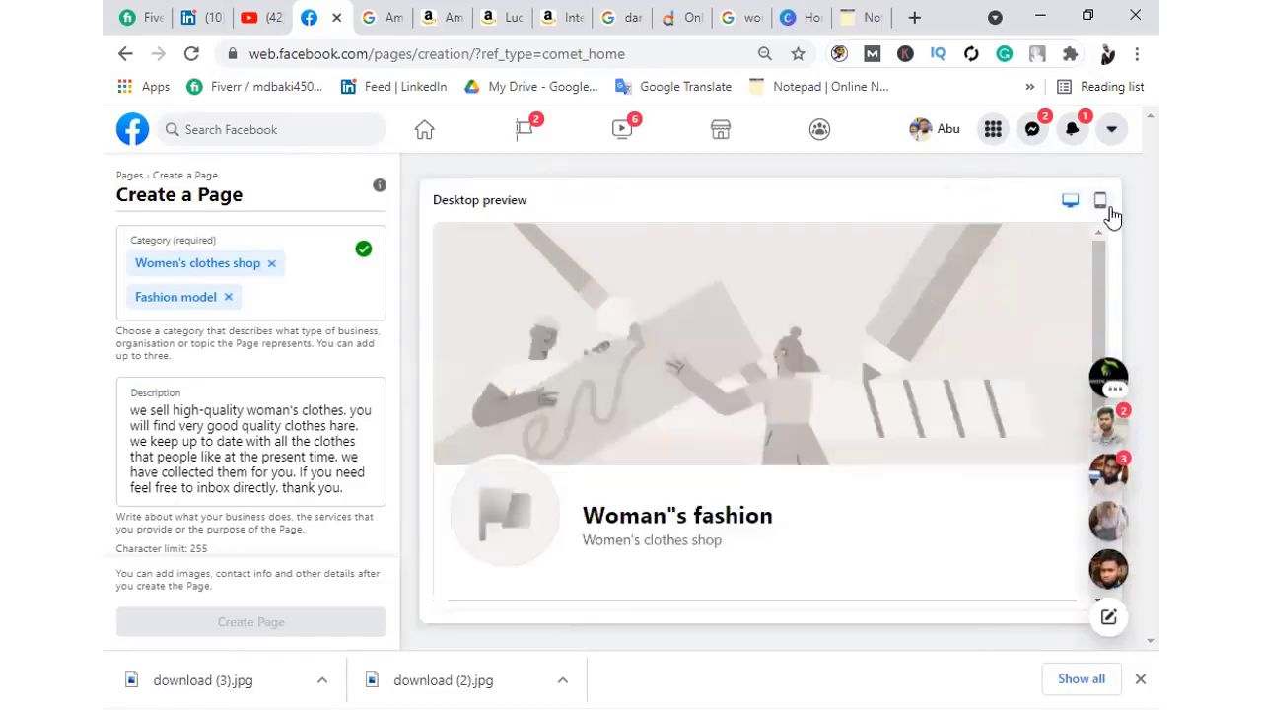
click(1100, 201)
click(952, 203)
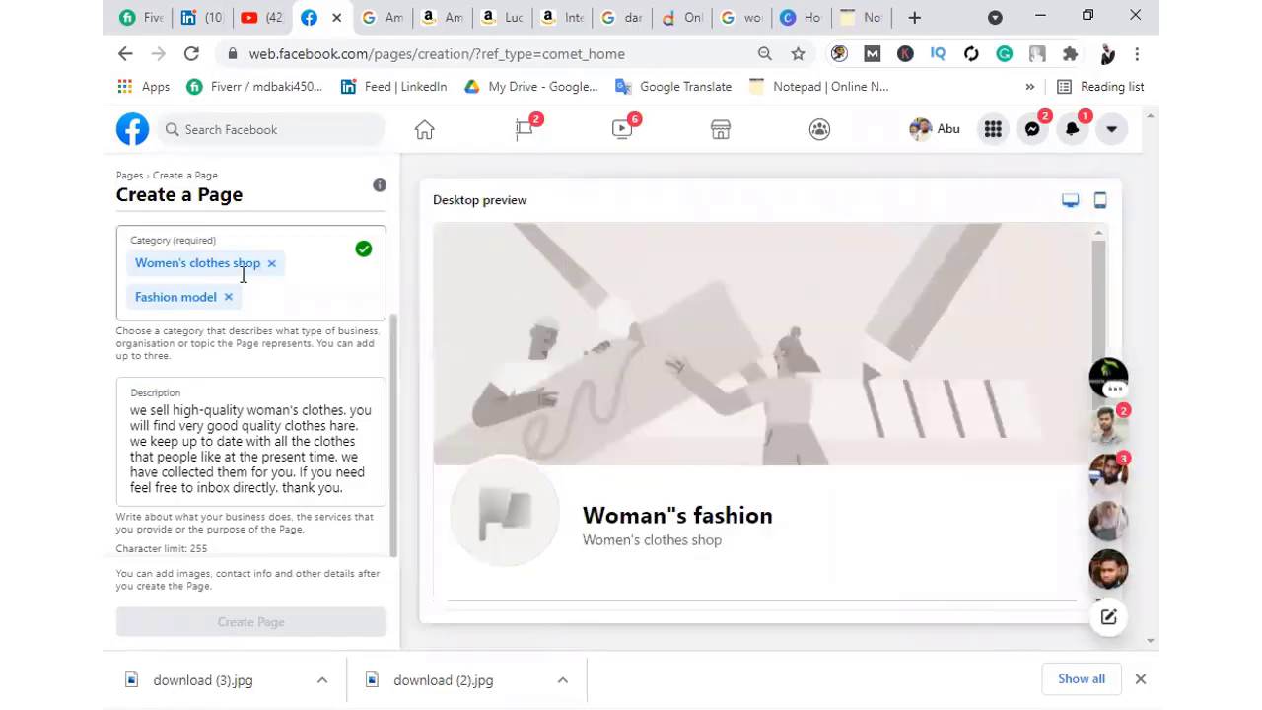
Abandon the unsaved Create a Page form and confirm leaving to the home feed
click(130, 142)
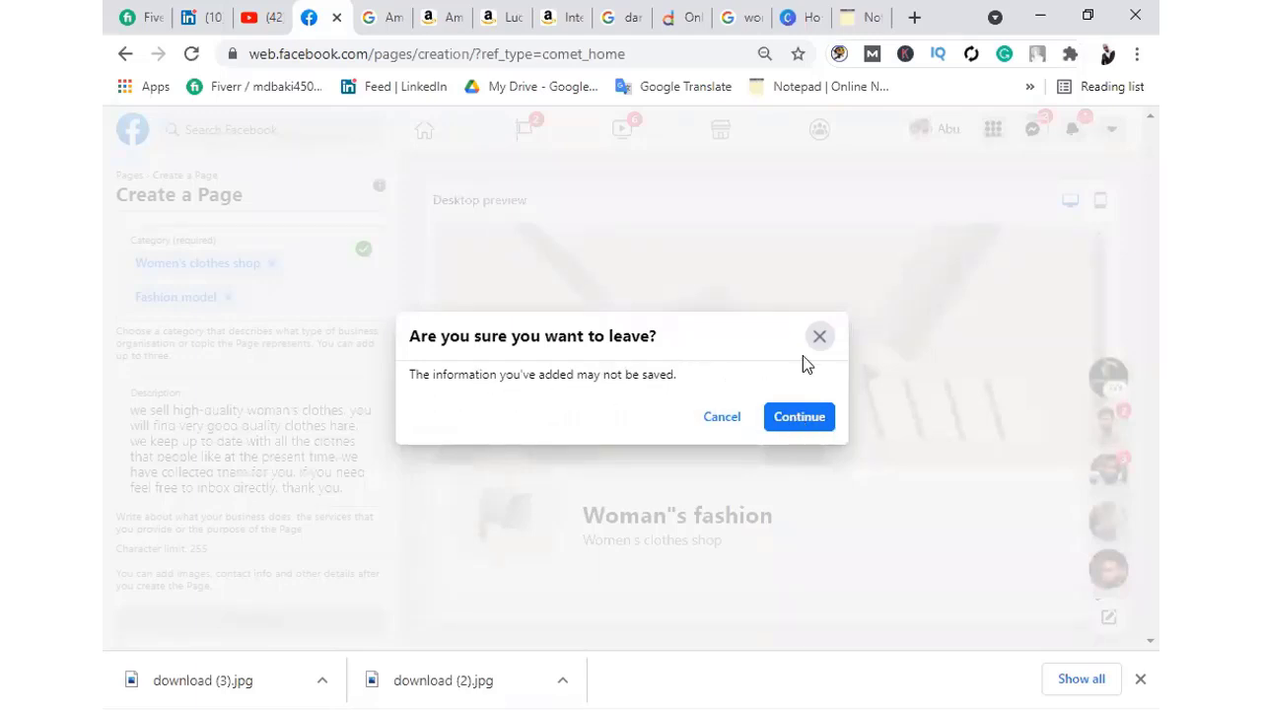
click(712, 413)
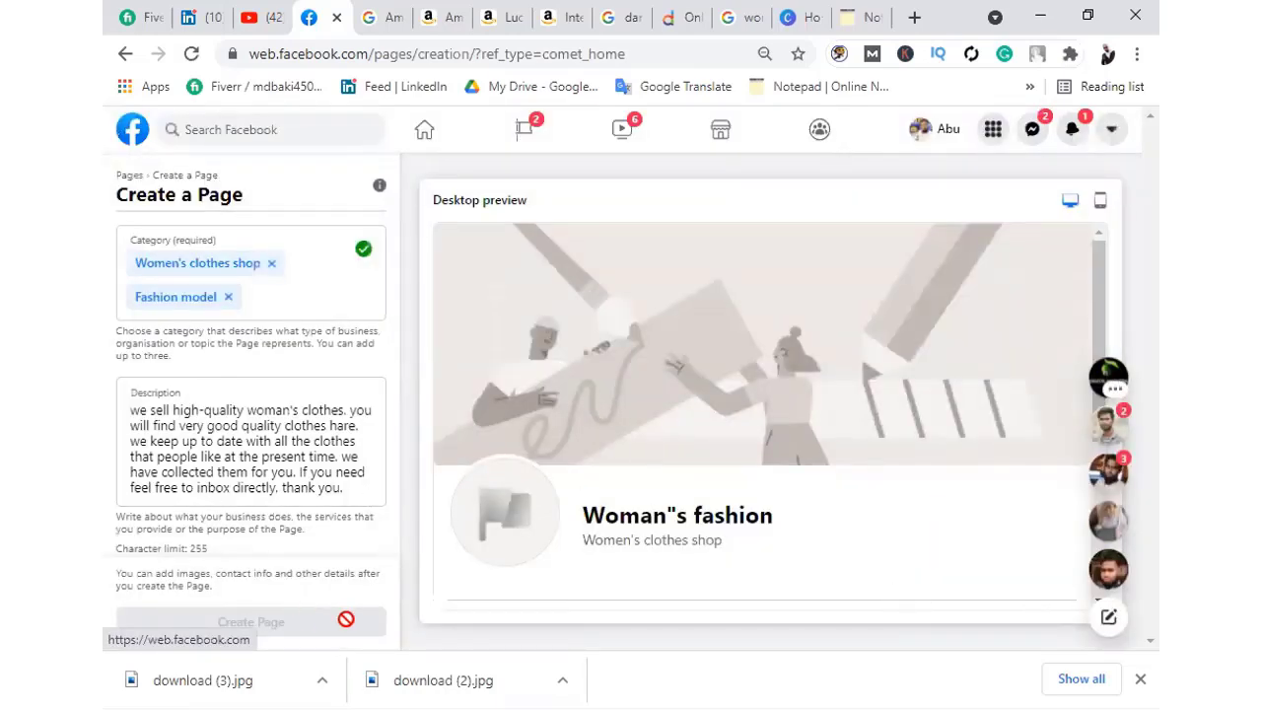
click(132, 129)
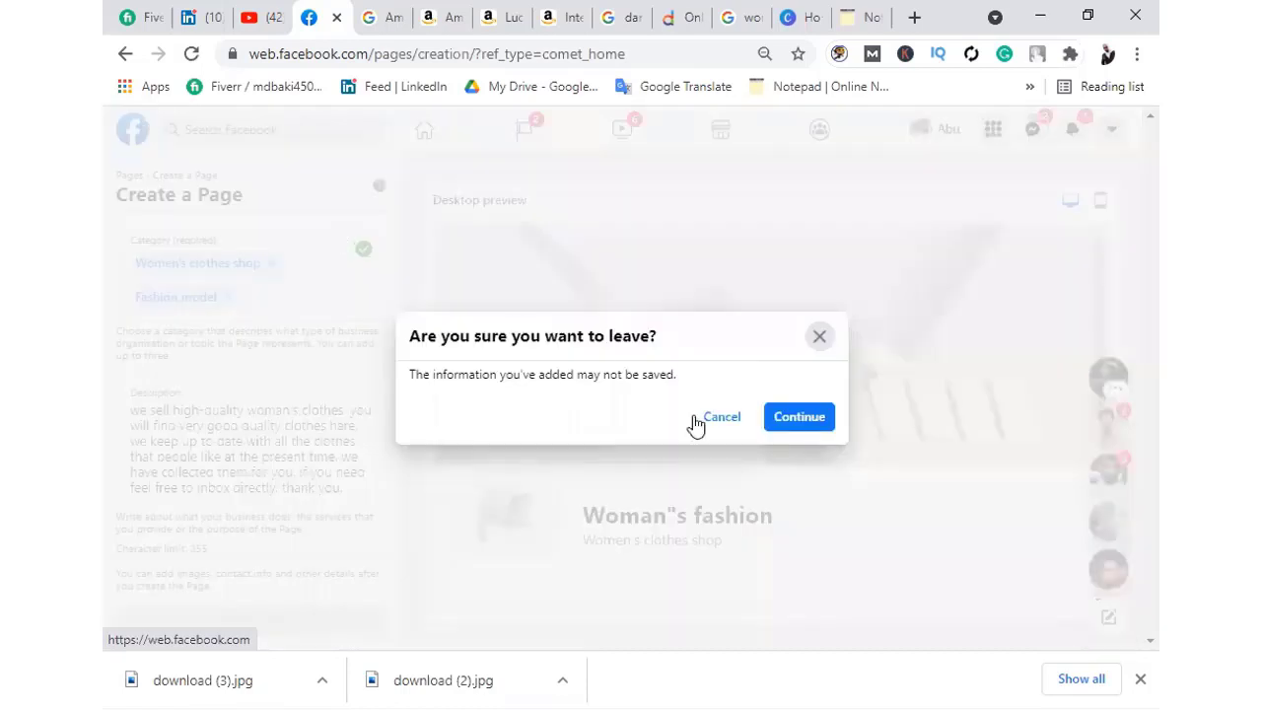
click(814, 424)
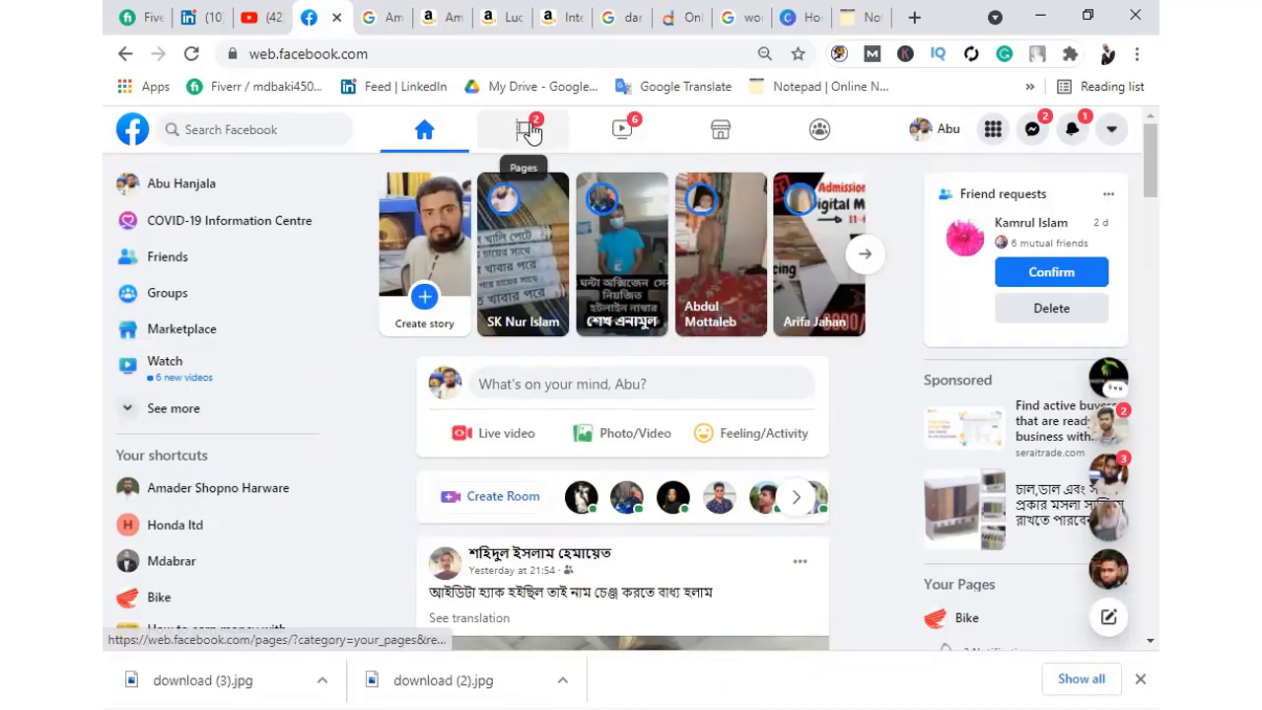
Open 'Pages you manage' to view all 11 Pages, including Woman"s fashion
click(529, 132)
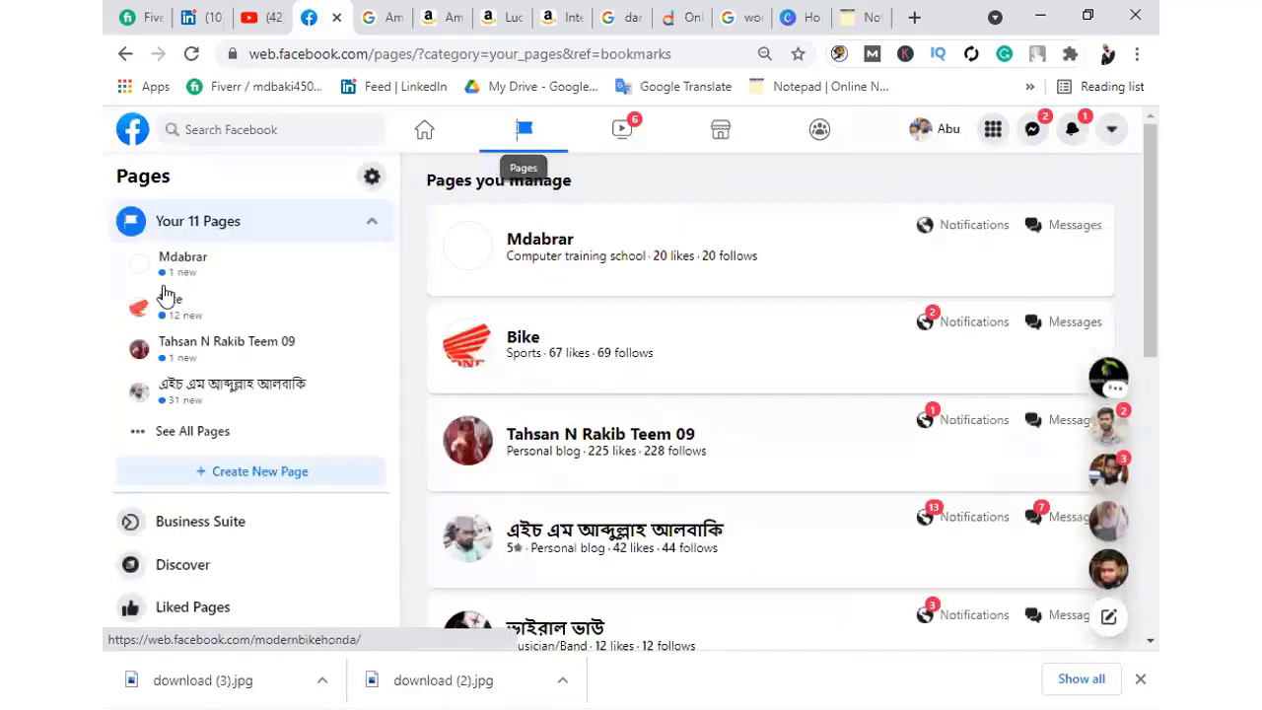
click(219, 430)
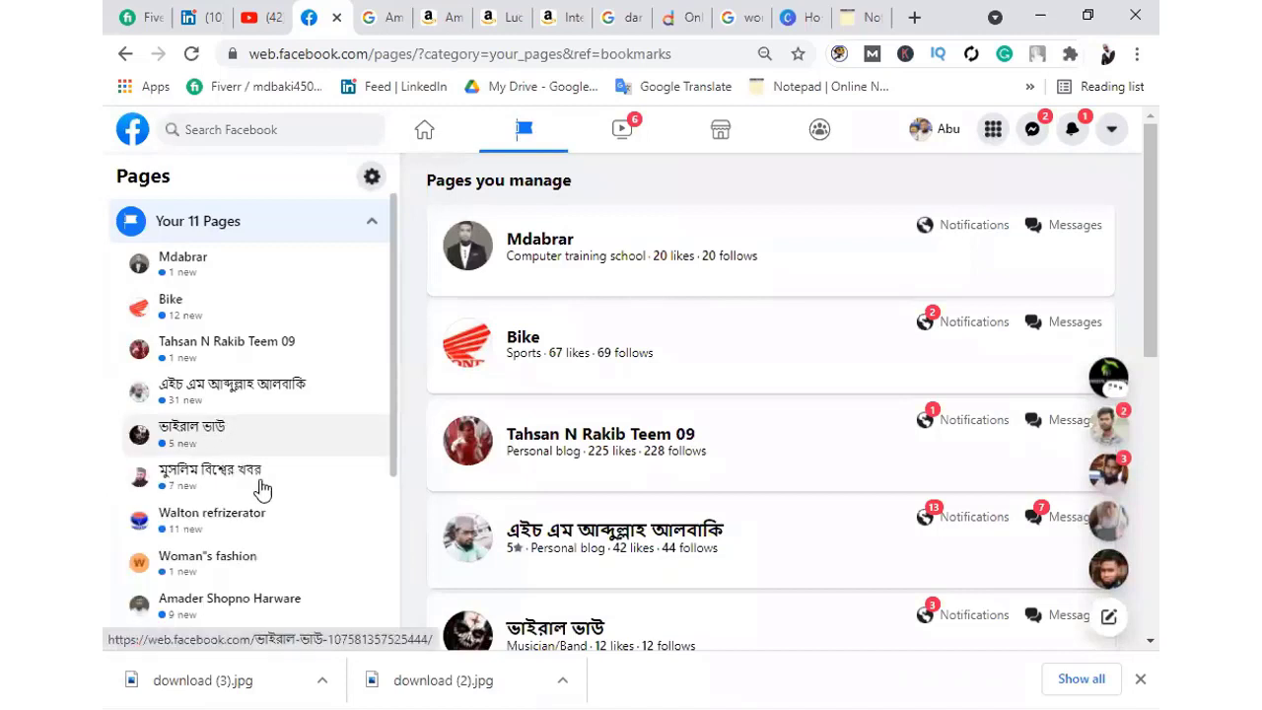
scroll(256, 485, down, 3)
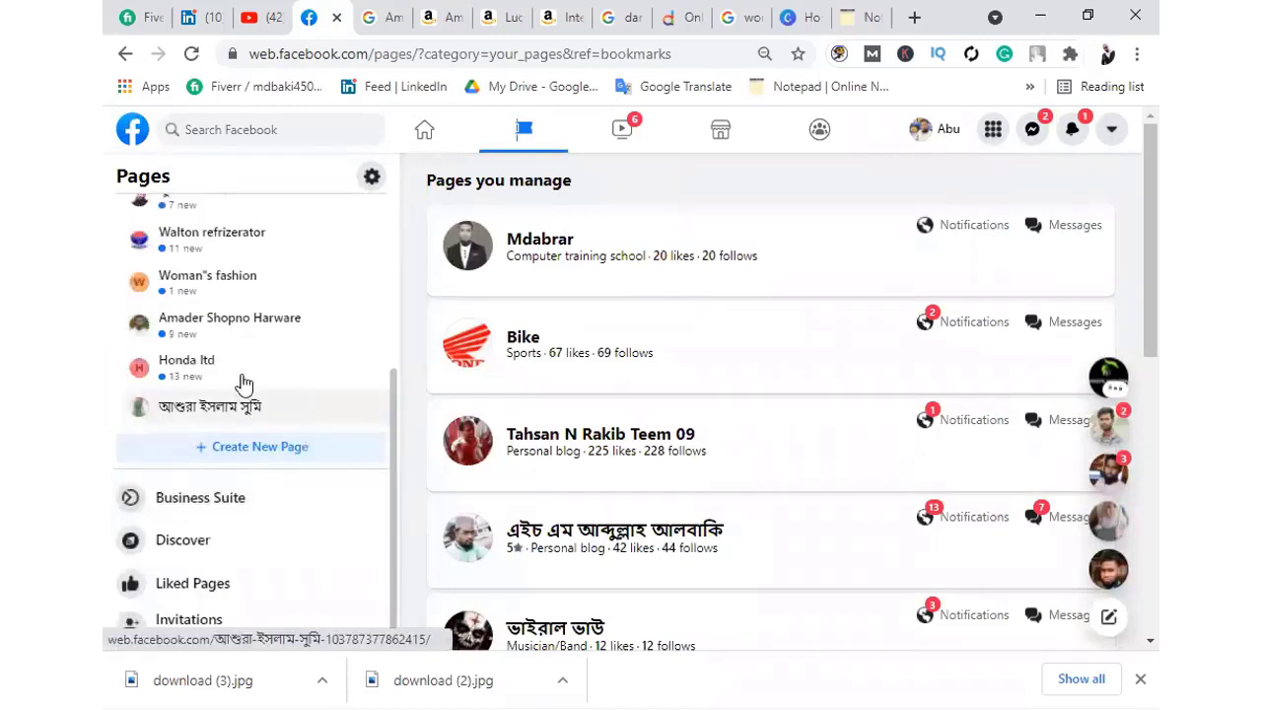
scroll(229, 389, up, 3)
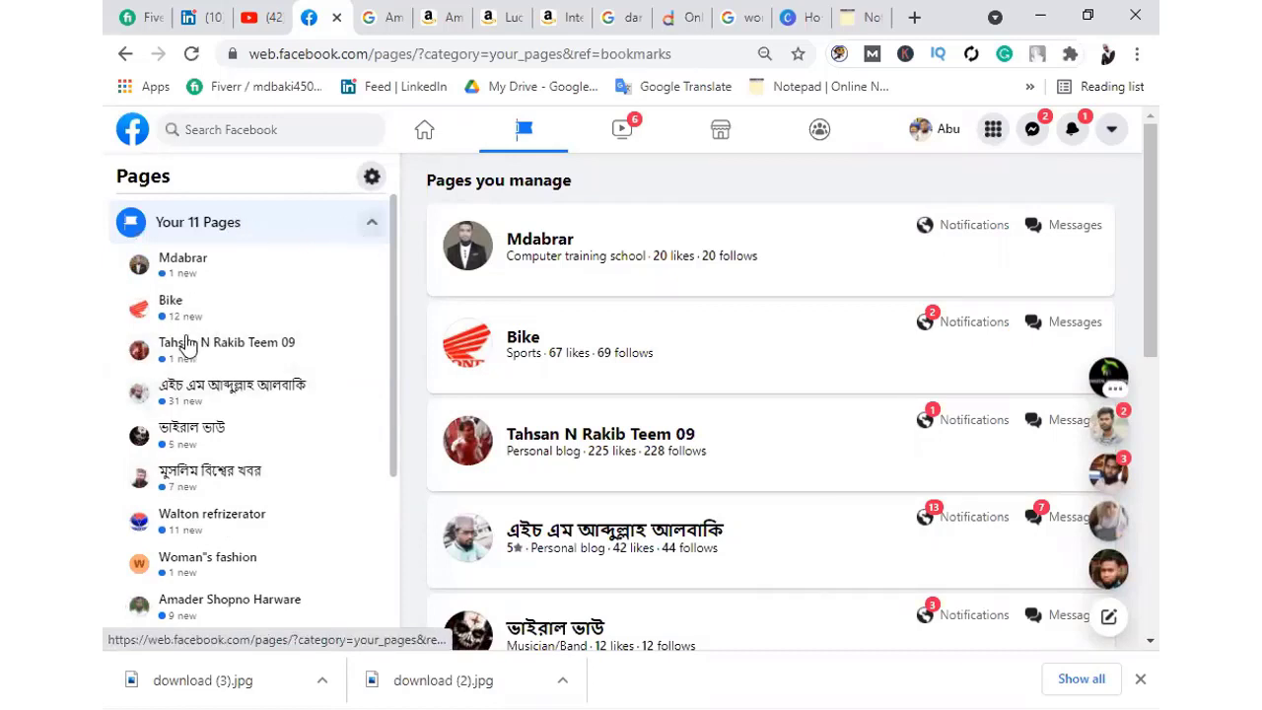
click(296, 222)
scroll(695, 484, down, 4)
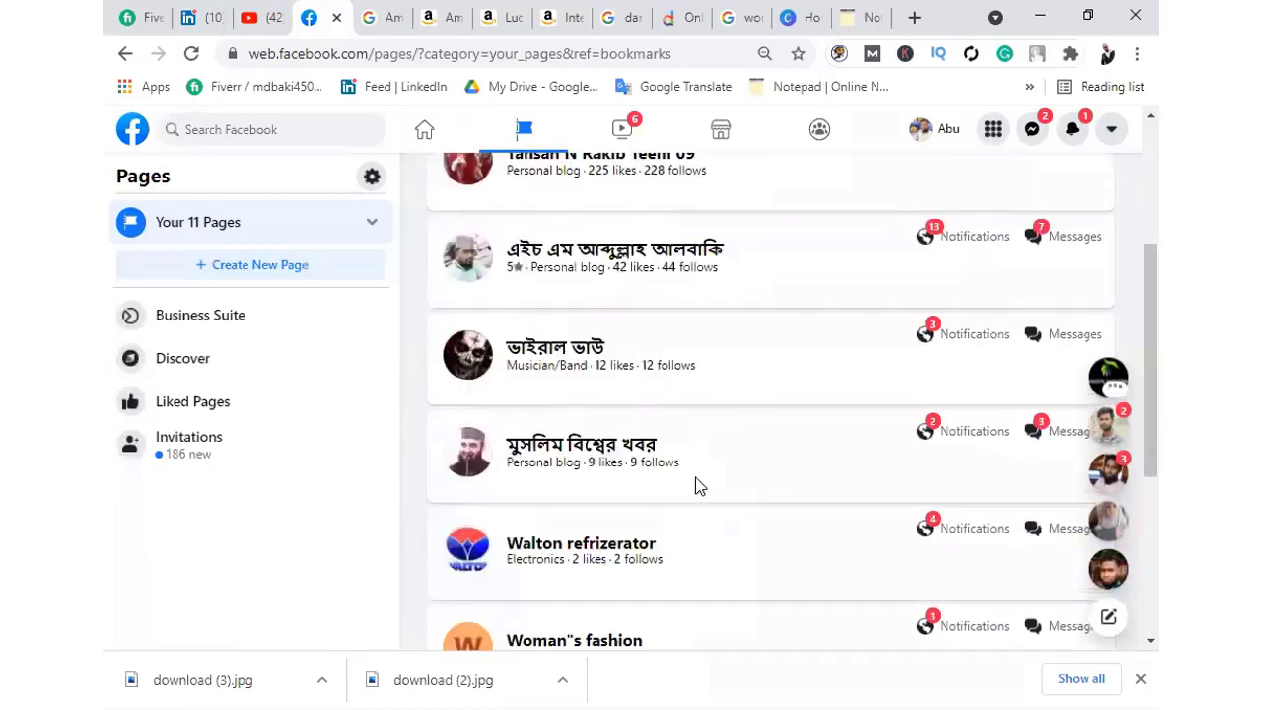
scroll(691, 483, down, 3)
scroll(631, 480, up, 7)
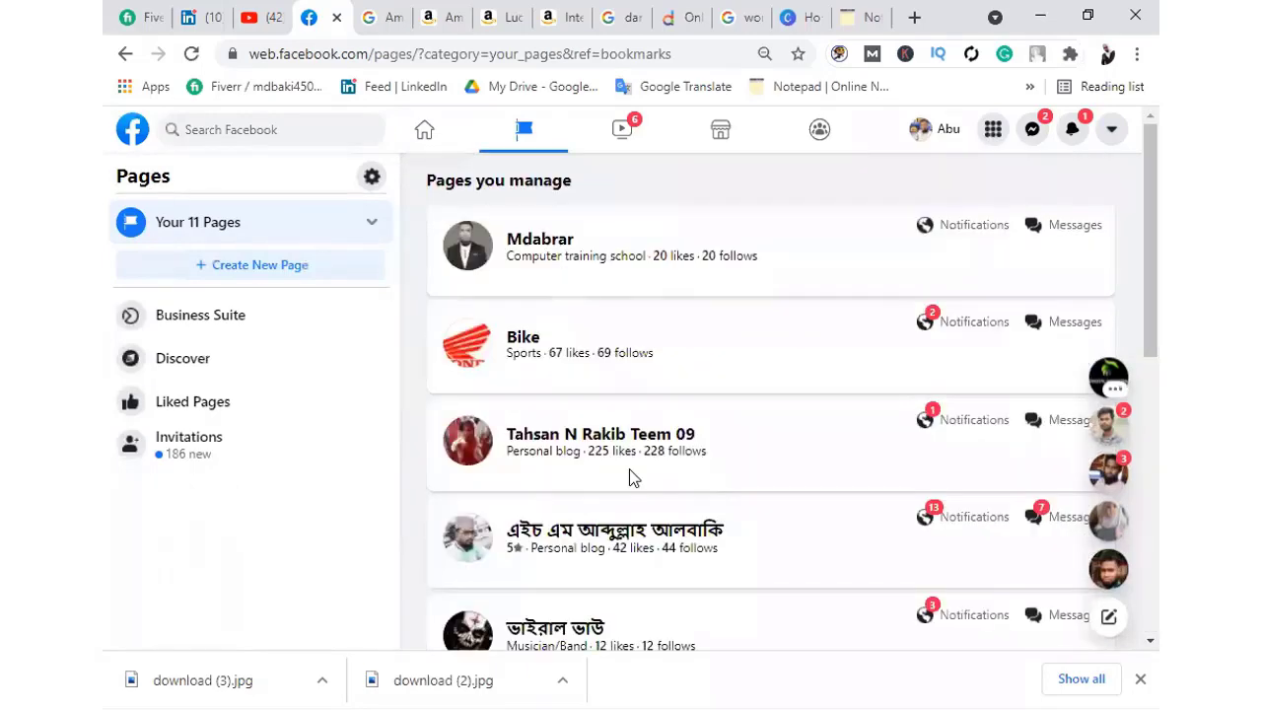
click(261, 132)
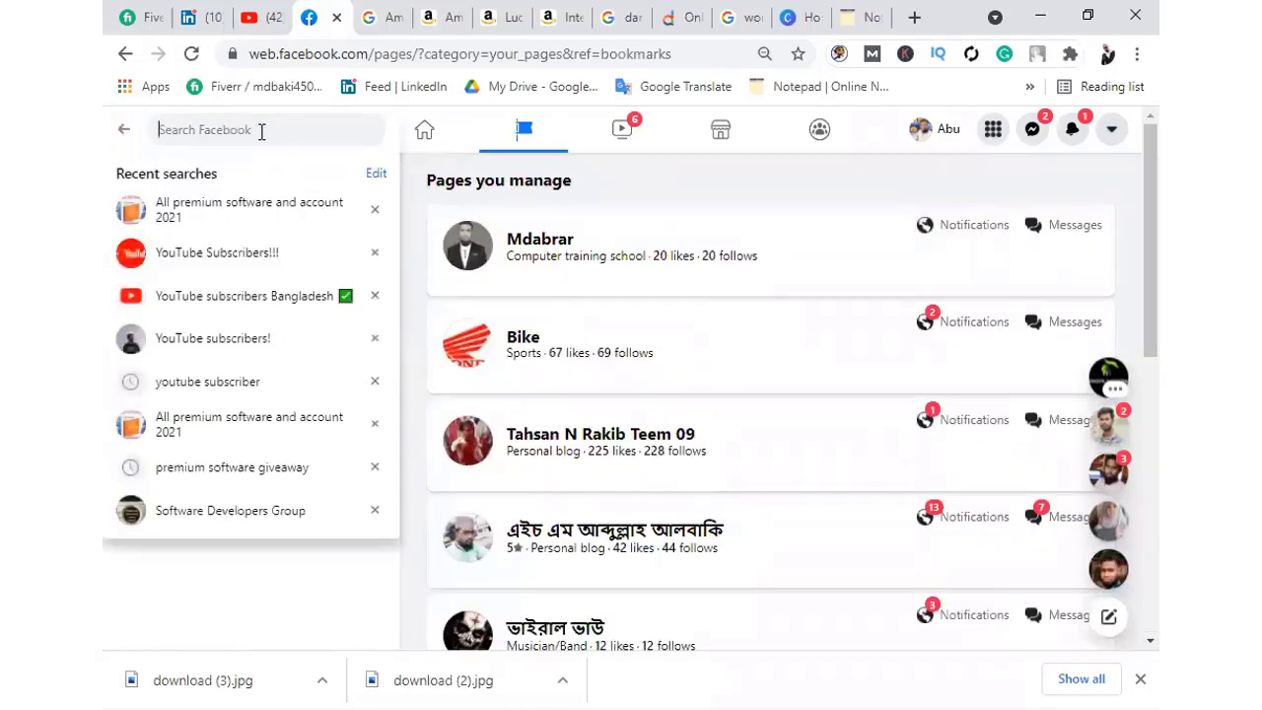
Search Facebook for 'womans', then dismiss the suggestion list
text(woma)
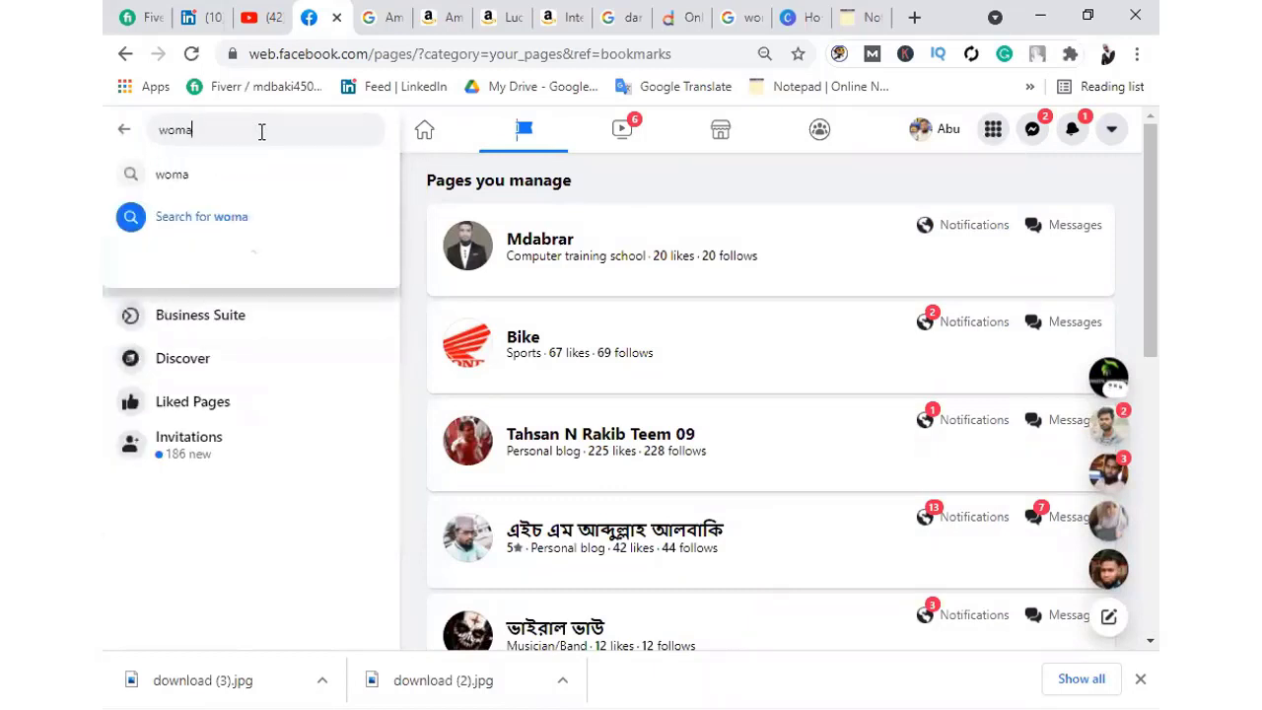
text(ns)
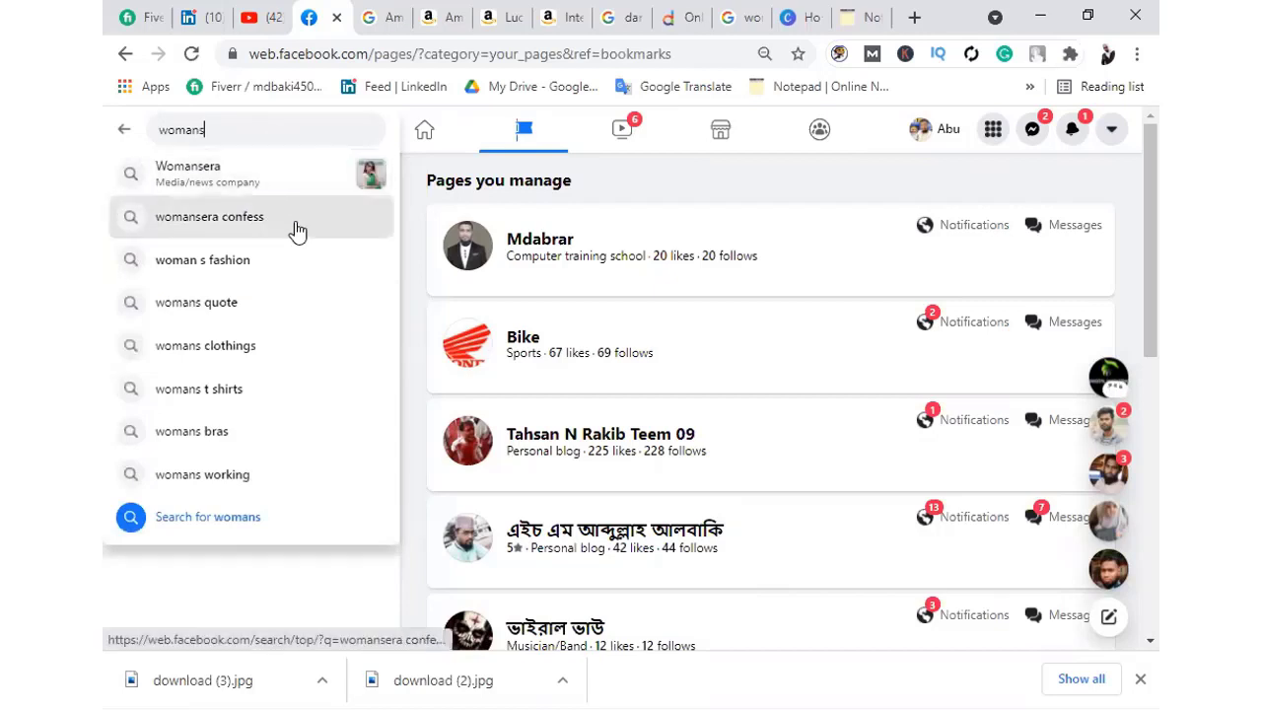
click(680, 200)
Scroll the Pages you manage list and open the Woman"s fashion Page
scroll(664, 394, down, 3)
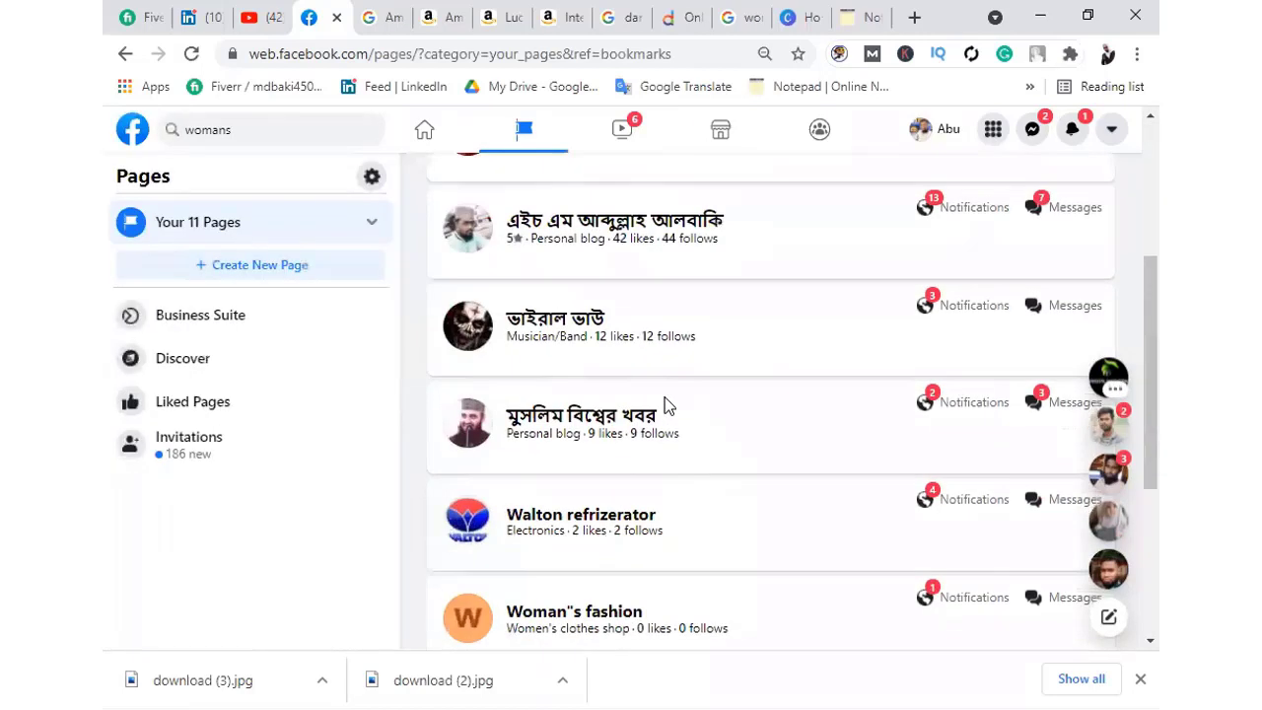
scroll(664, 396, down, 1)
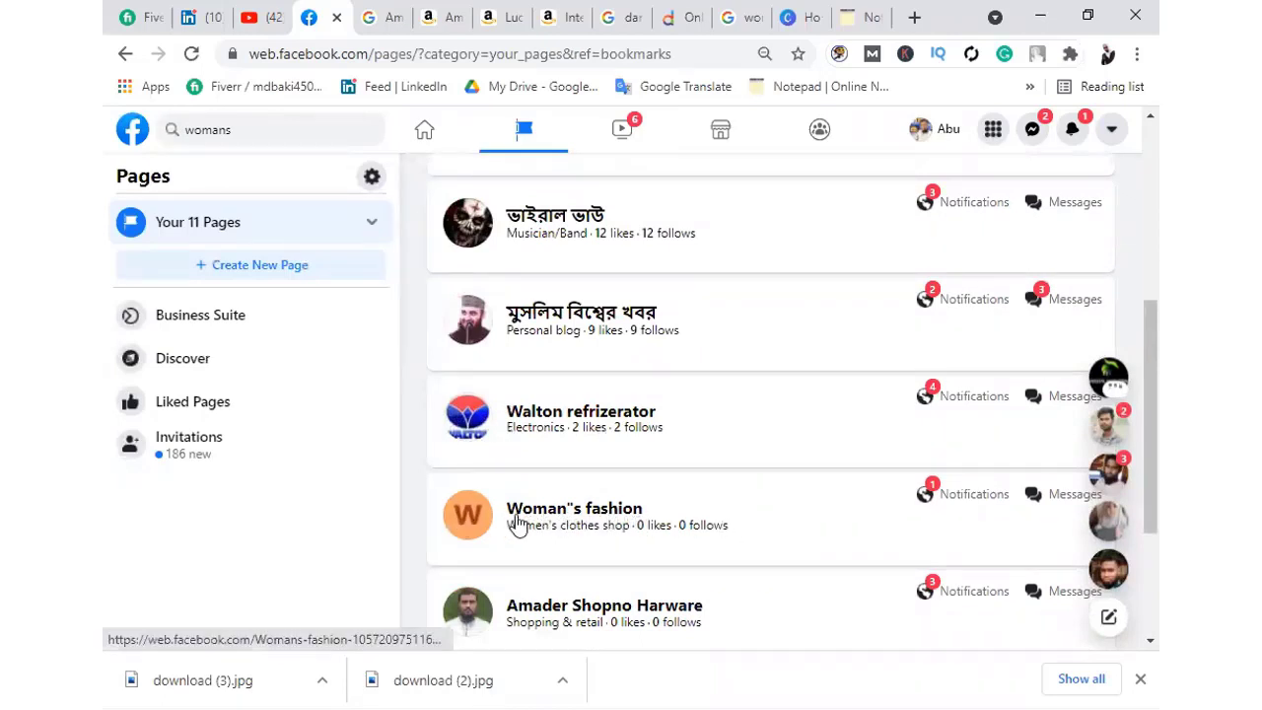
scroll(800, 513, down, 2)
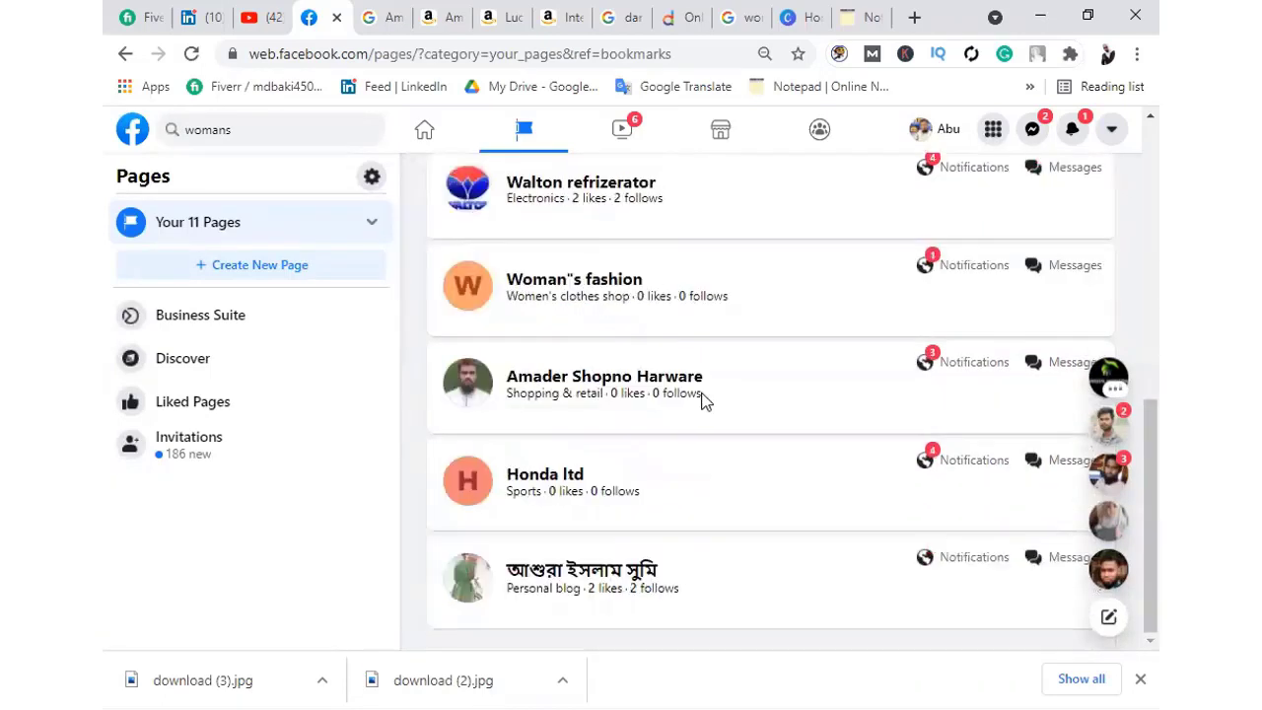
click(556, 283)
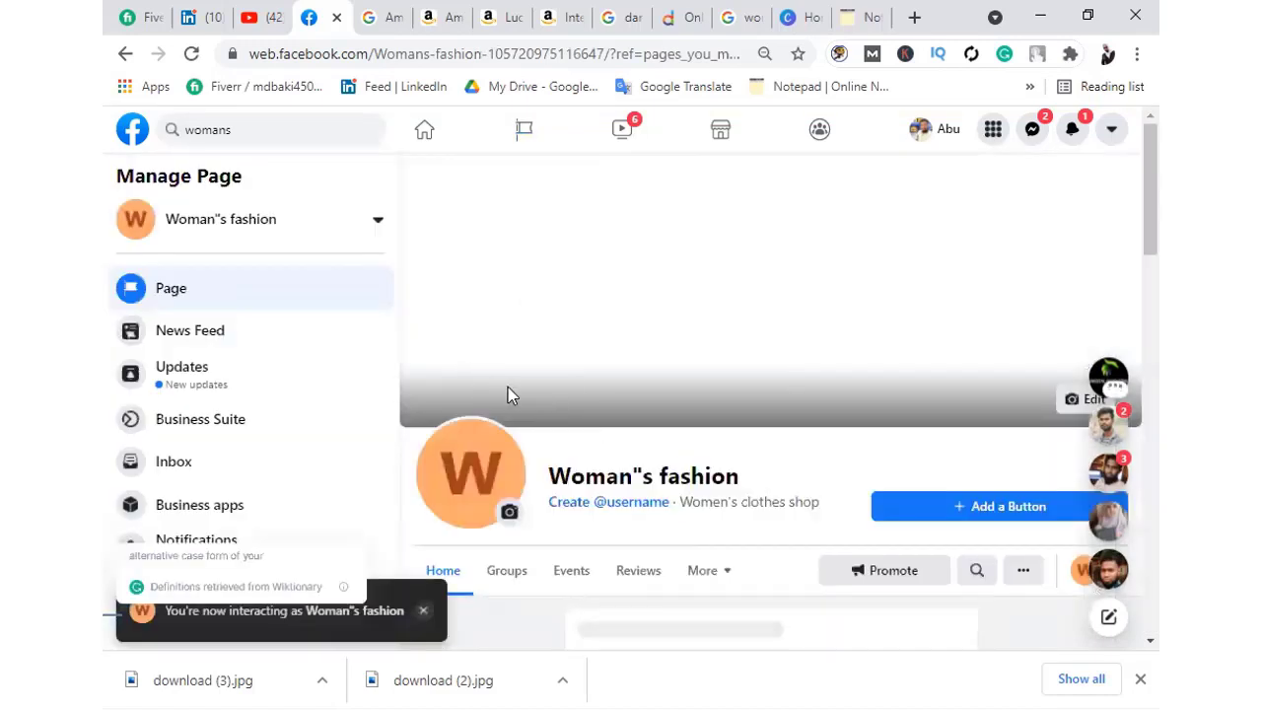
Select the Woman"s fashion Page's web address in the address bar, then deselect it
scroll(506, 394, down, 5)
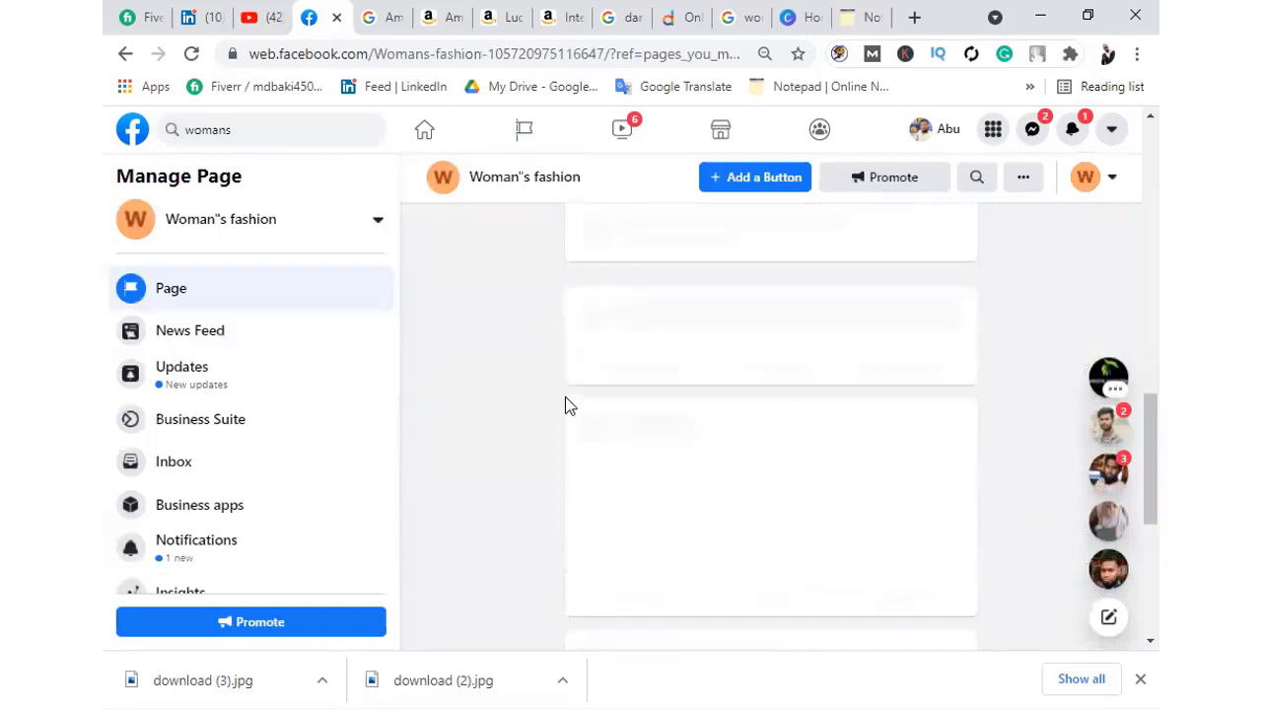
scroll(563, 403, up, 5)
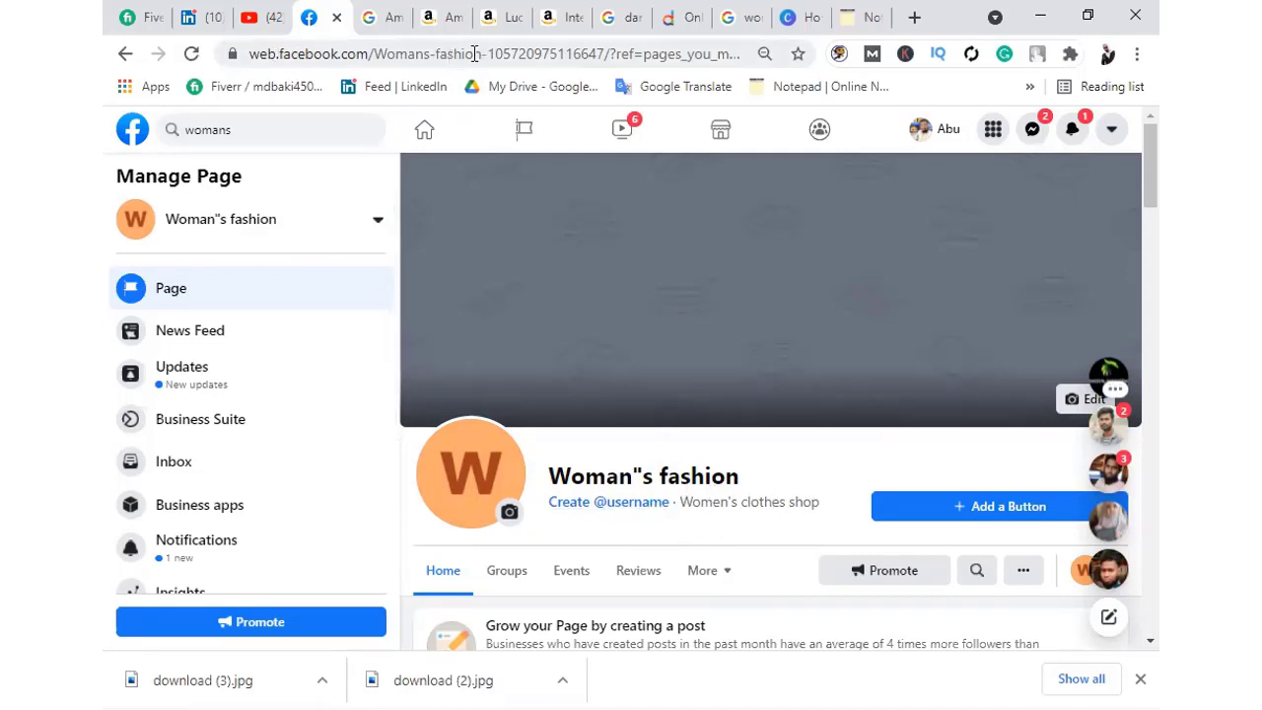
drag(474, 53, 718, 60)
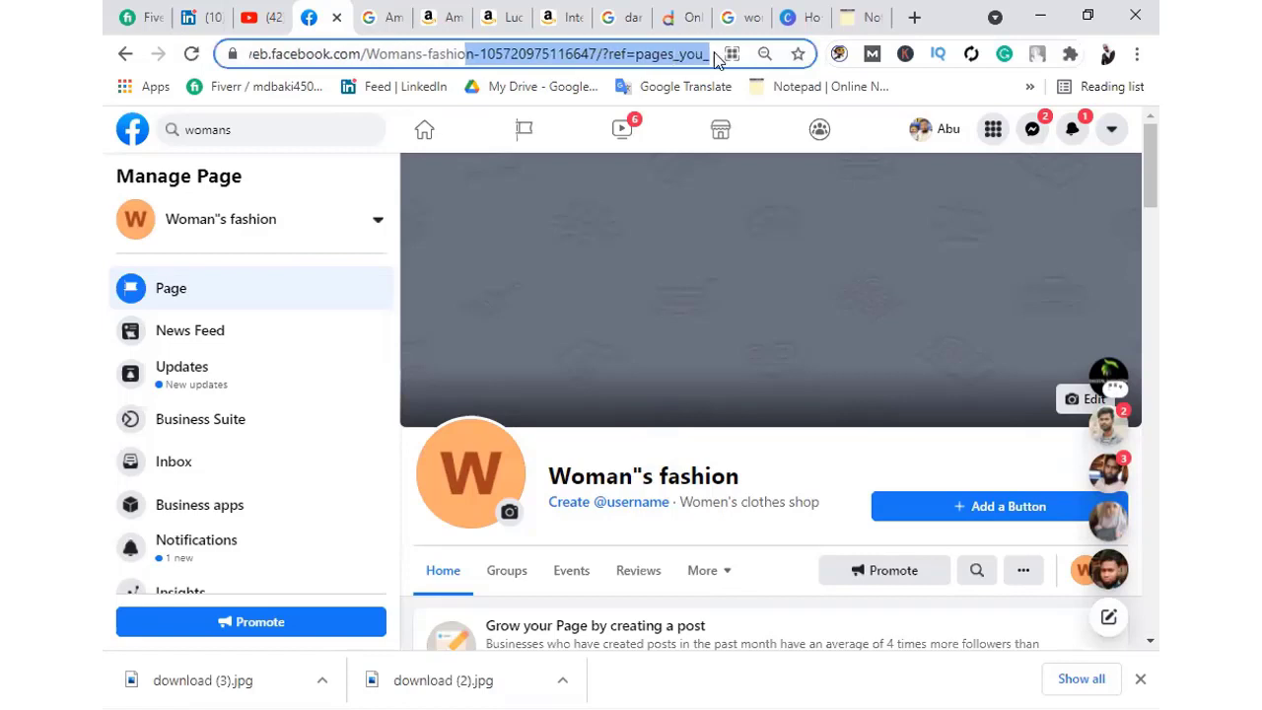
click(711, 56)
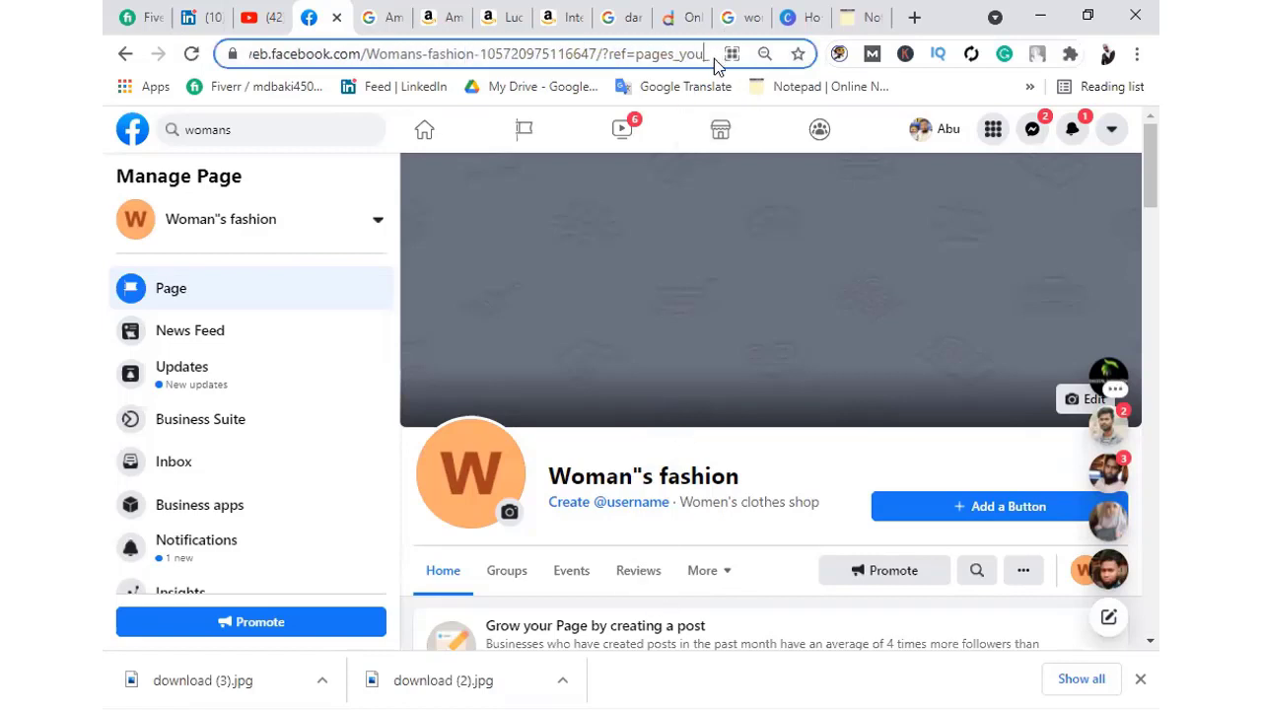
drag(714, 54, 237, 55)
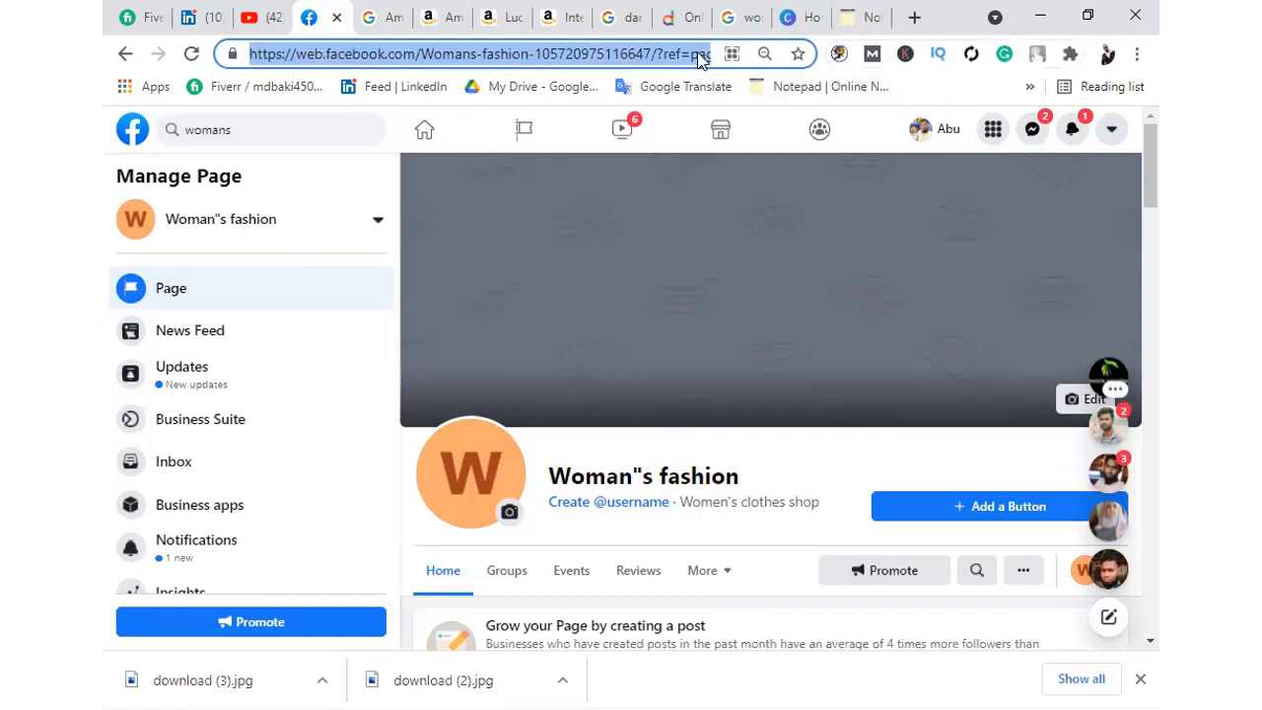
click(657, 111)
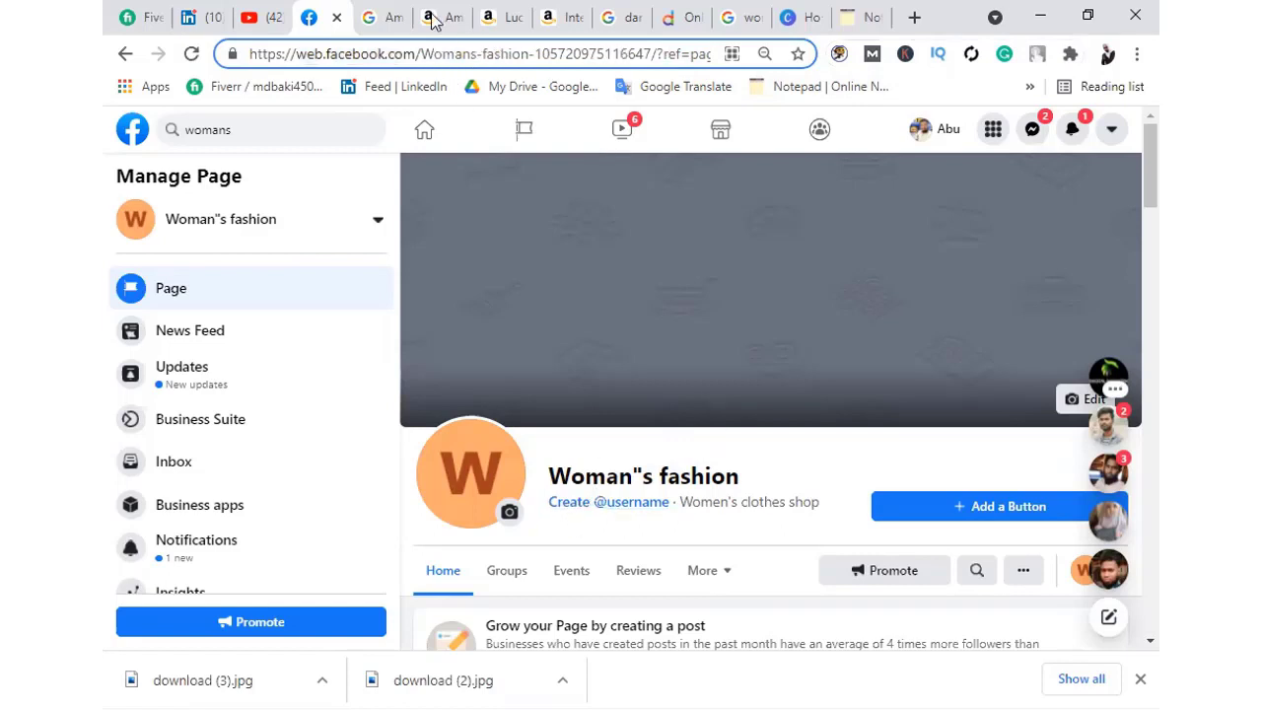
scroll(729, 517, down, 2)
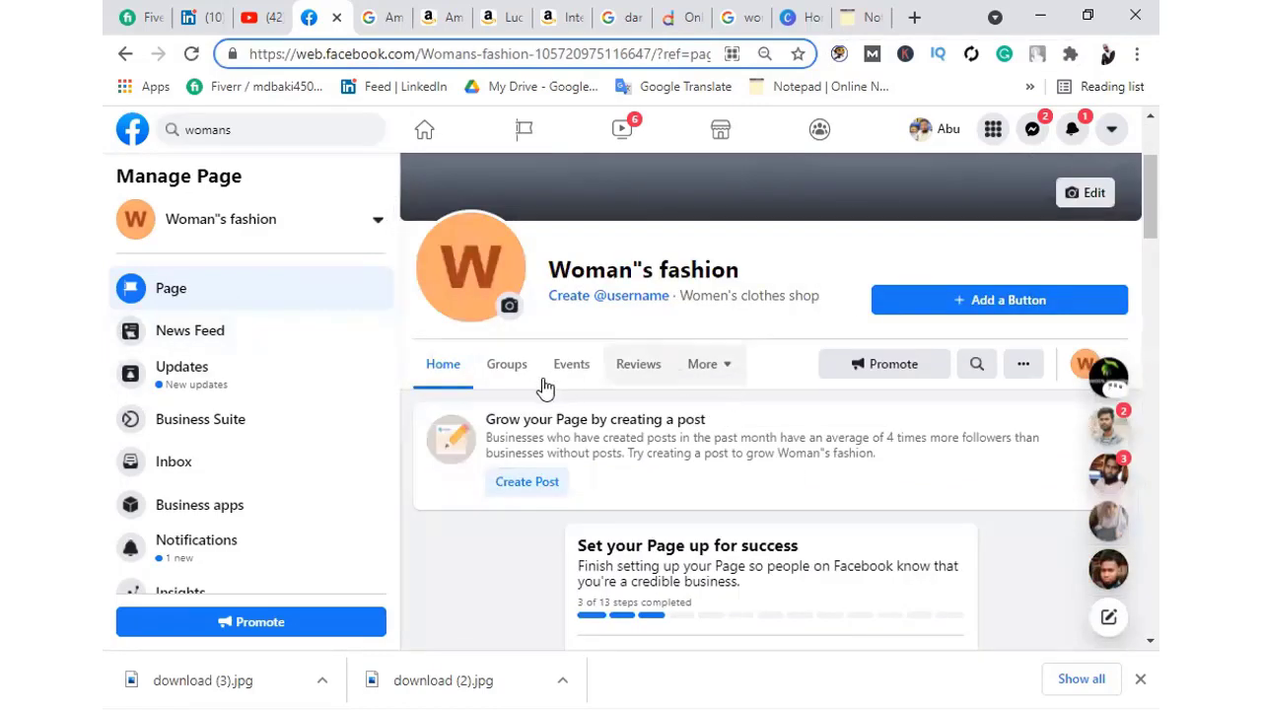
Go to the Page's About section via More and choose Enter location
click(726, 376)
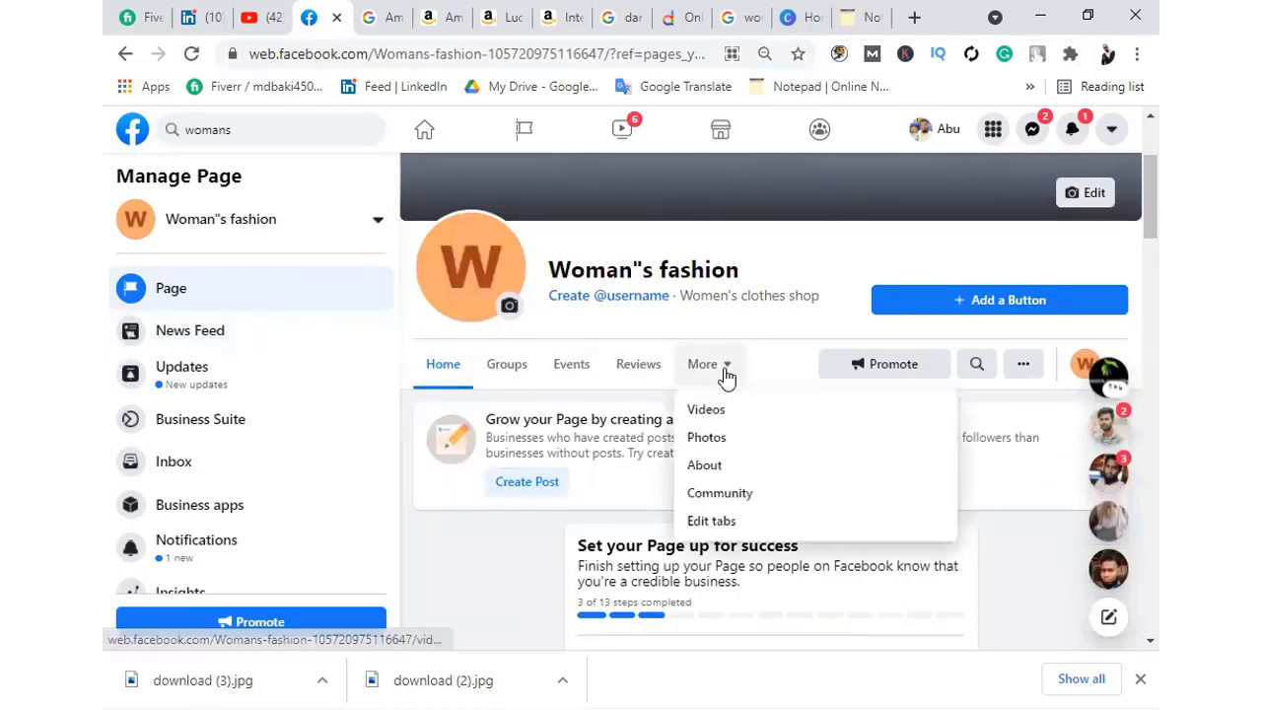
click(702, 467)
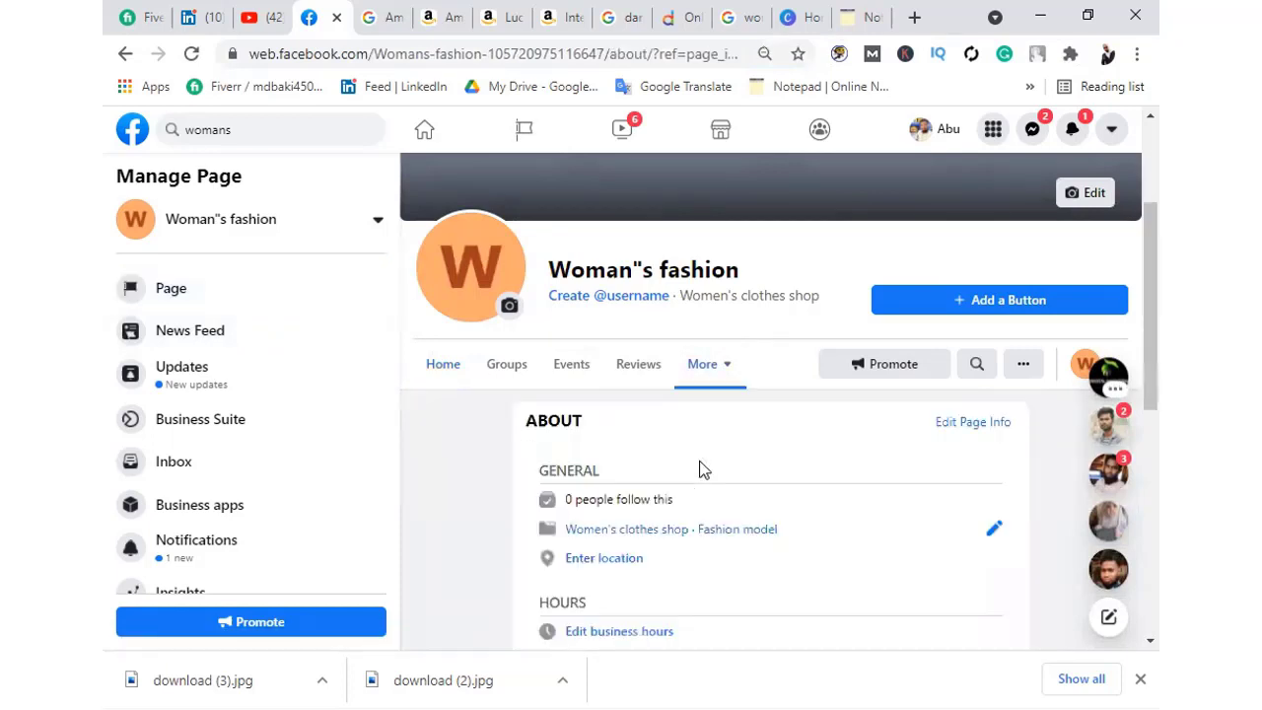
scroll(644, 508, down, 1)
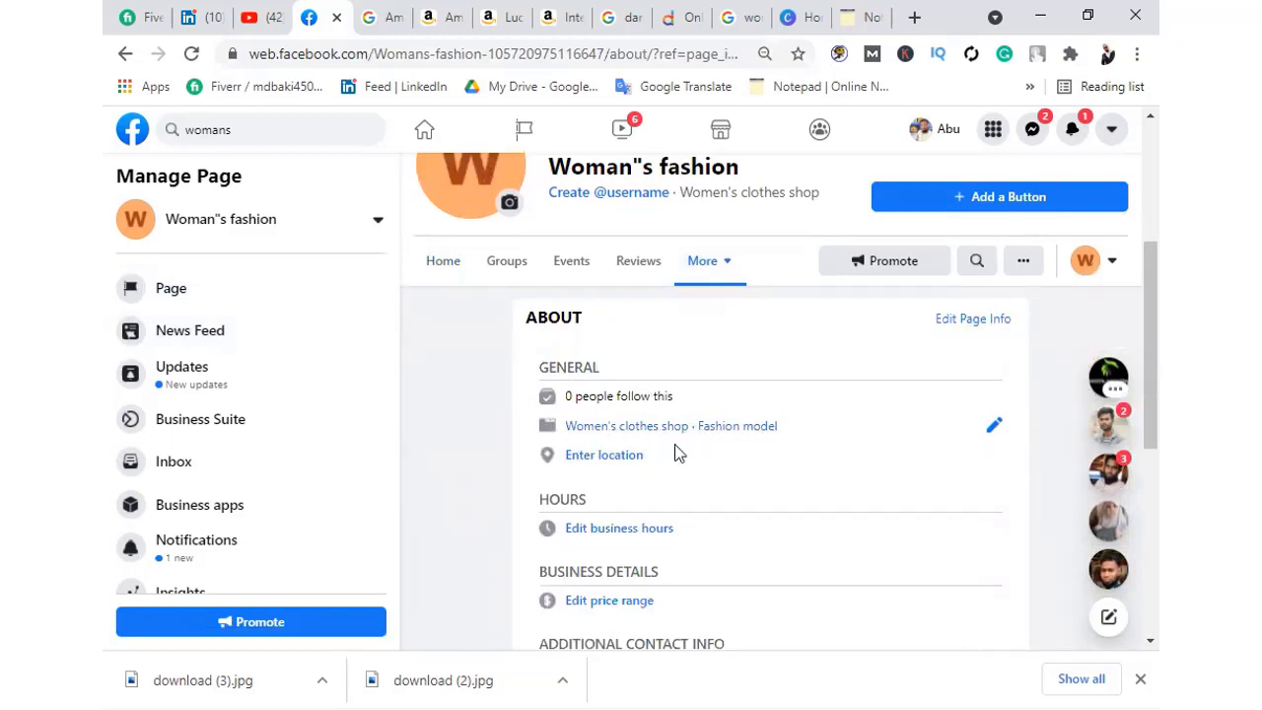
scroll(591, 382, down, 1)
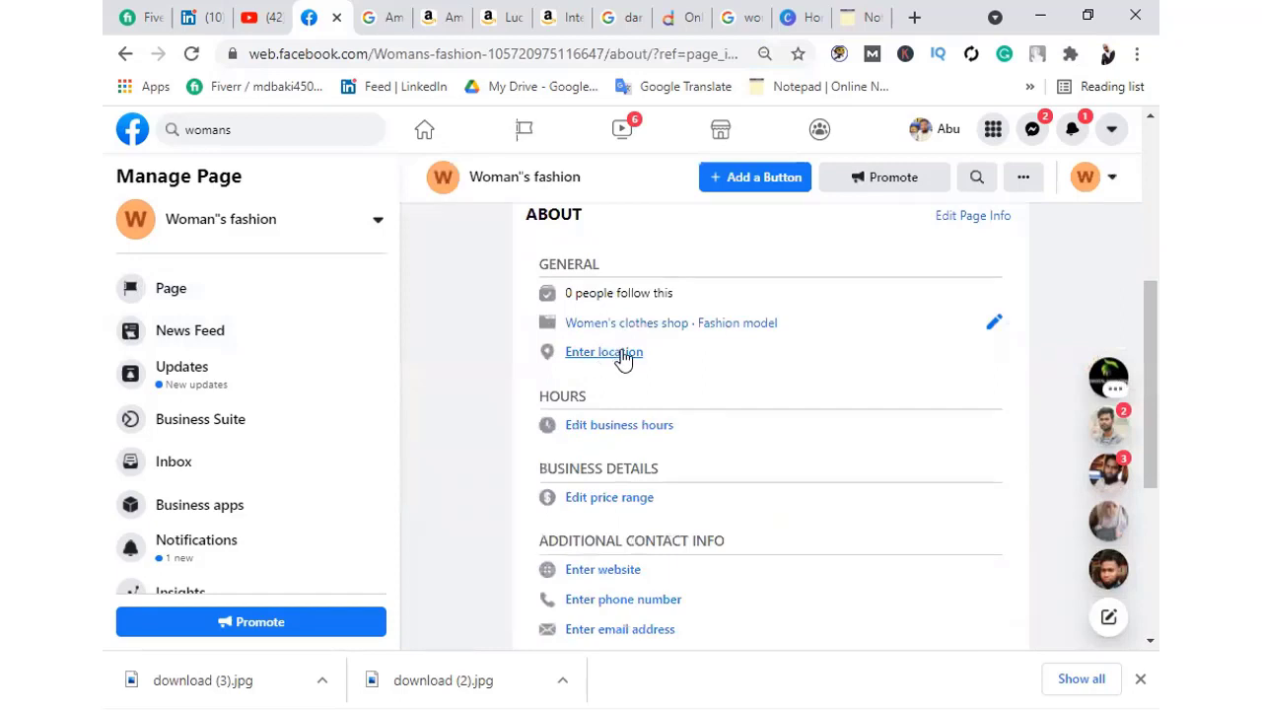
click(623, 357)
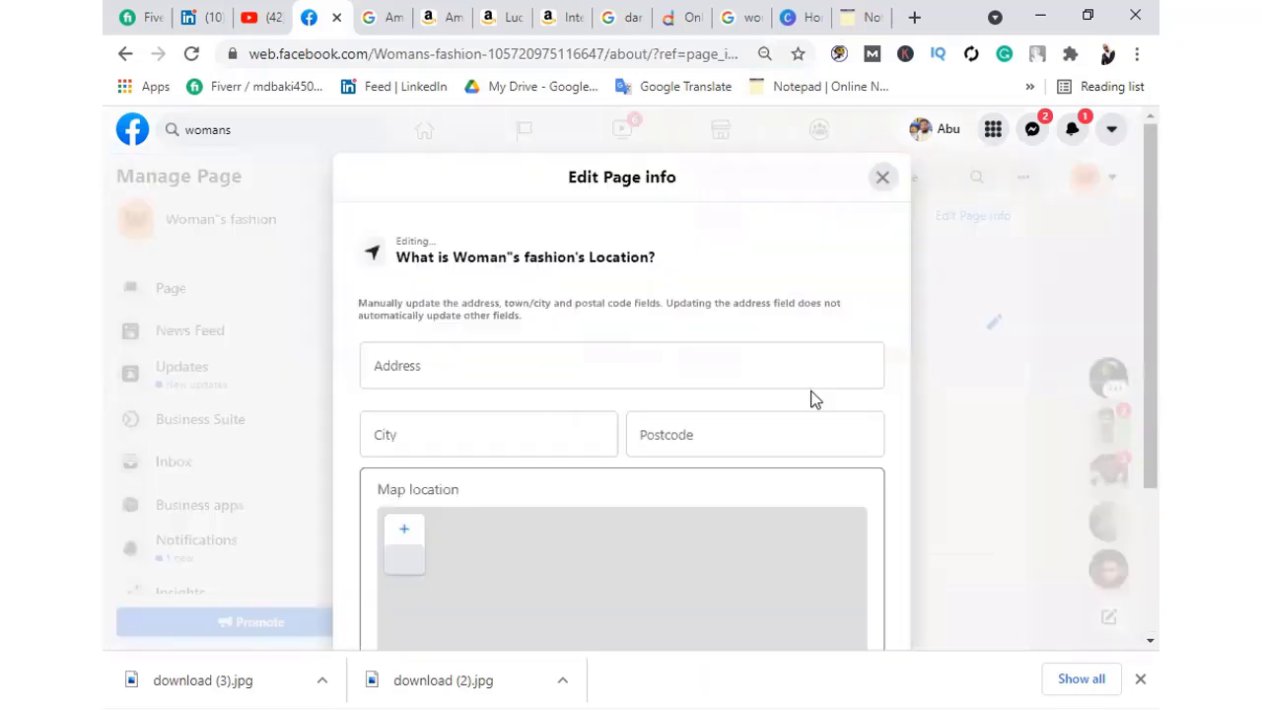
Enter Bangladesh as the address and pick 'Dhaka, Dhaka Division, Bangladesh' as the city
click(438, 360)
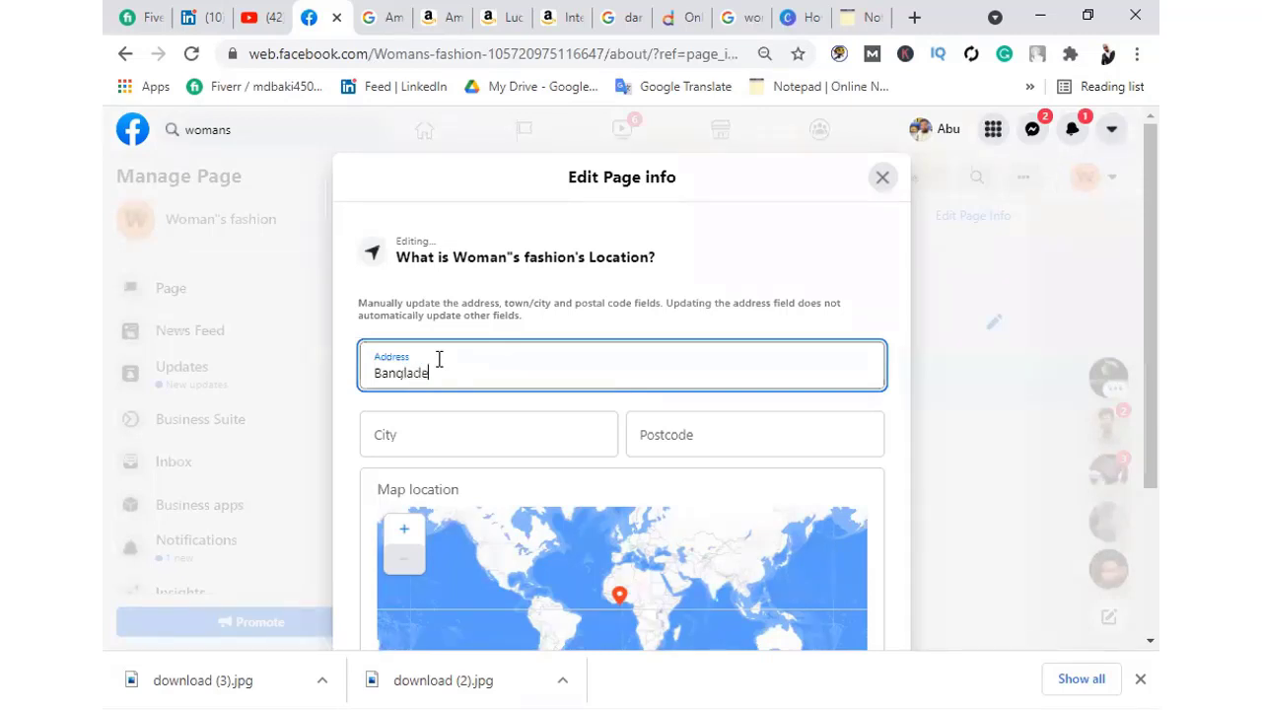
click(454, 427)
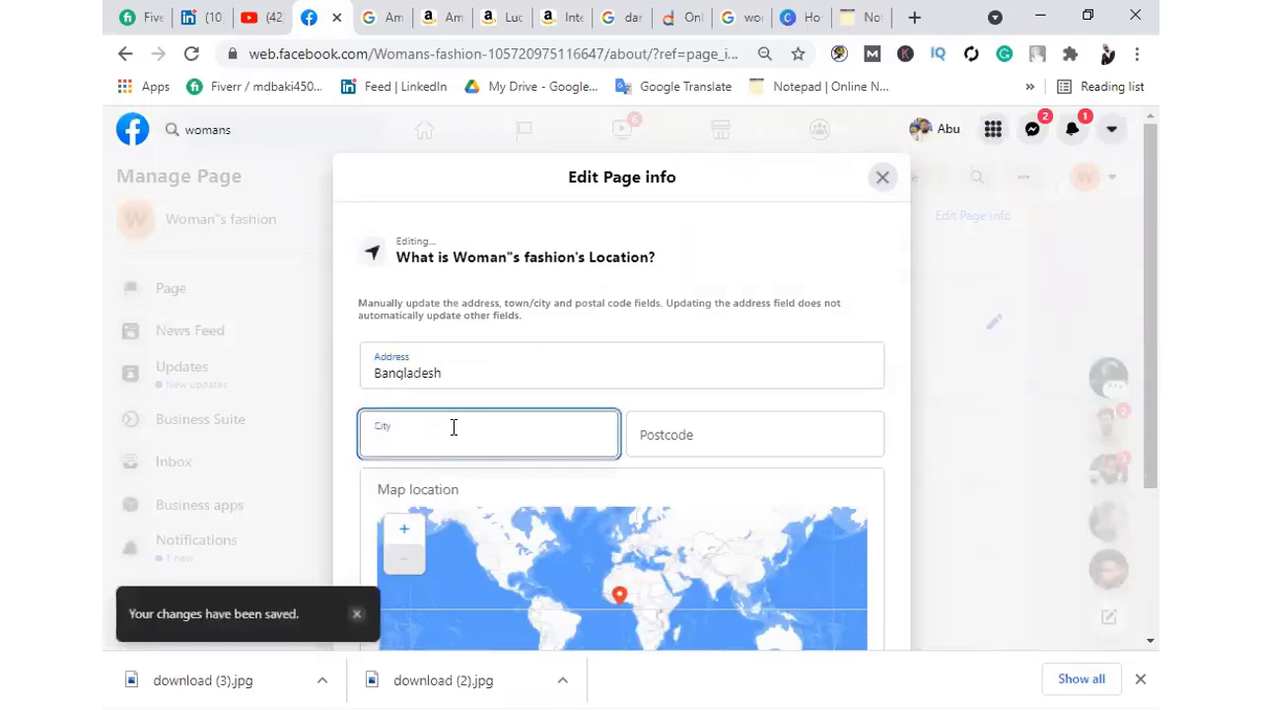
text(Dhaka)
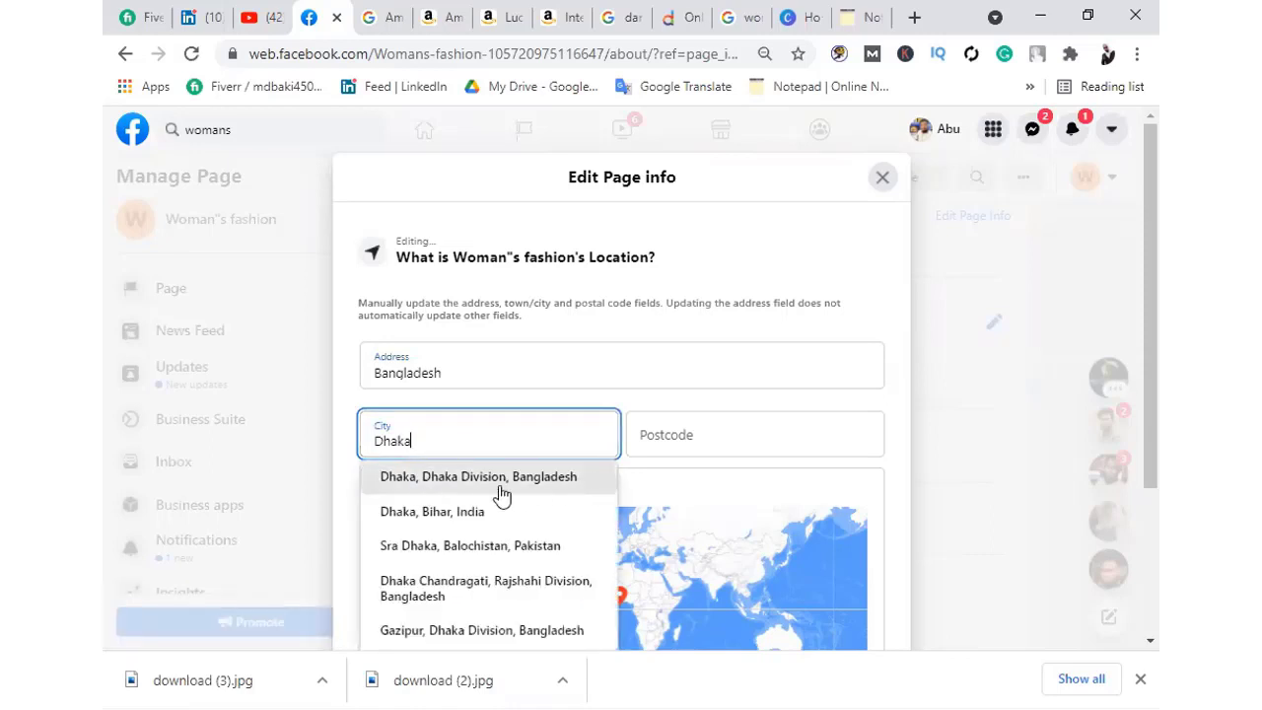
click(500, 483)
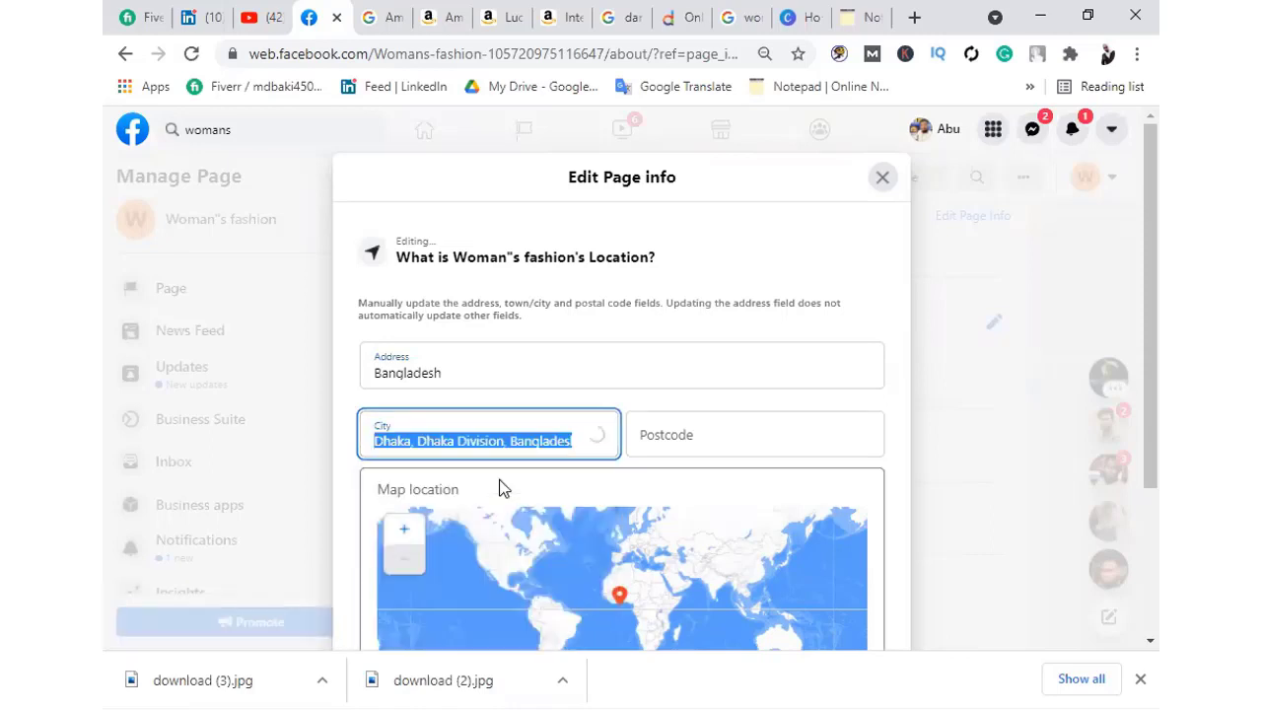
click(668, 437)
click(397, 443)
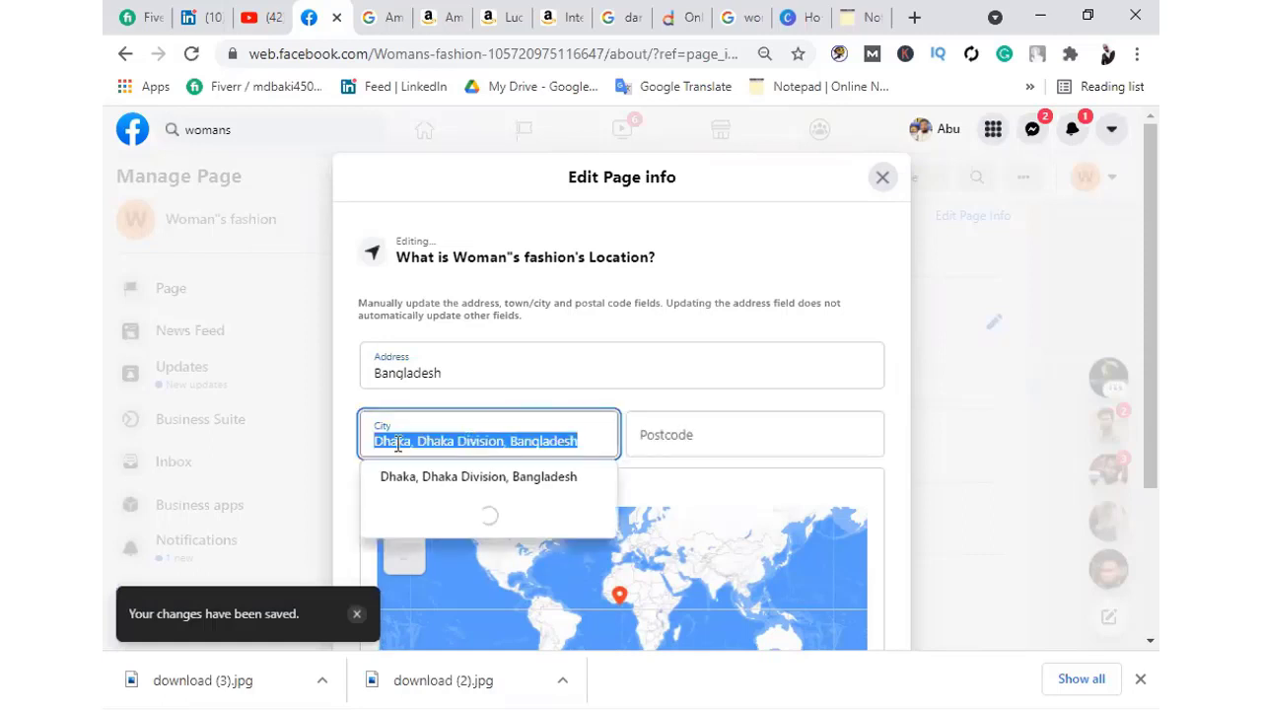
click(684, 430)
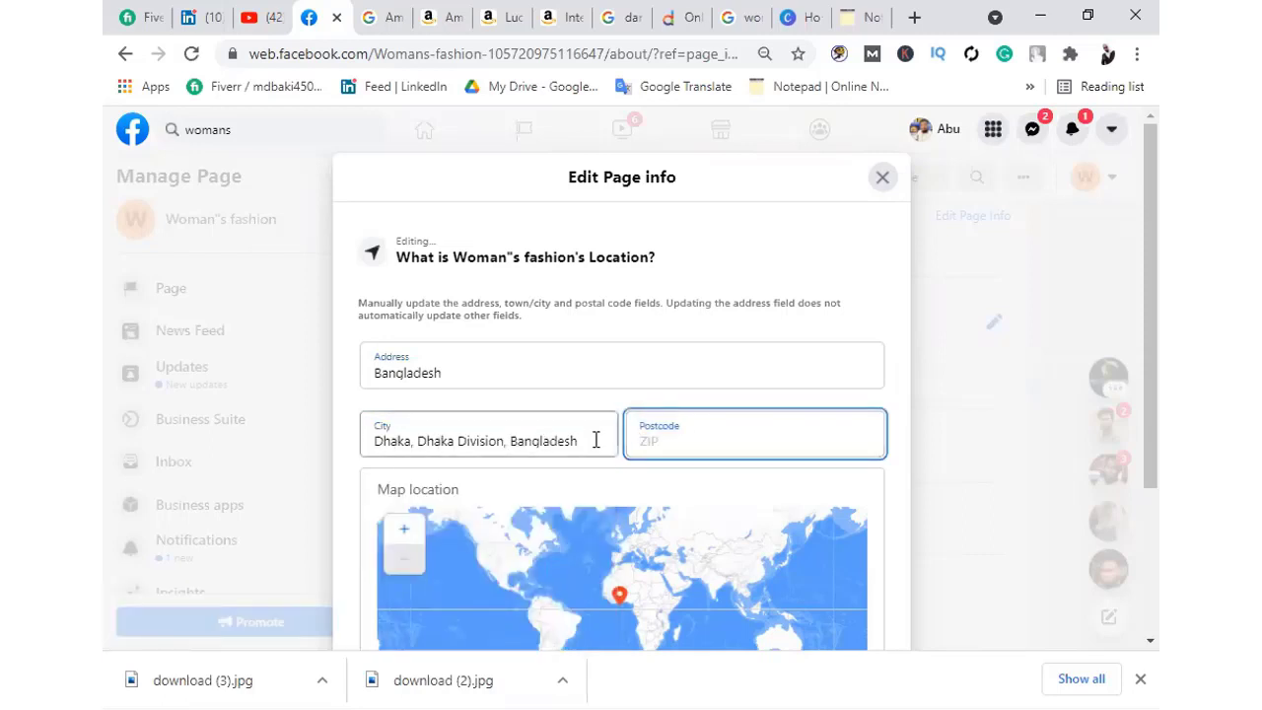
click(914, 16)
Go to google.com in the new browser tab
click(412, 60)
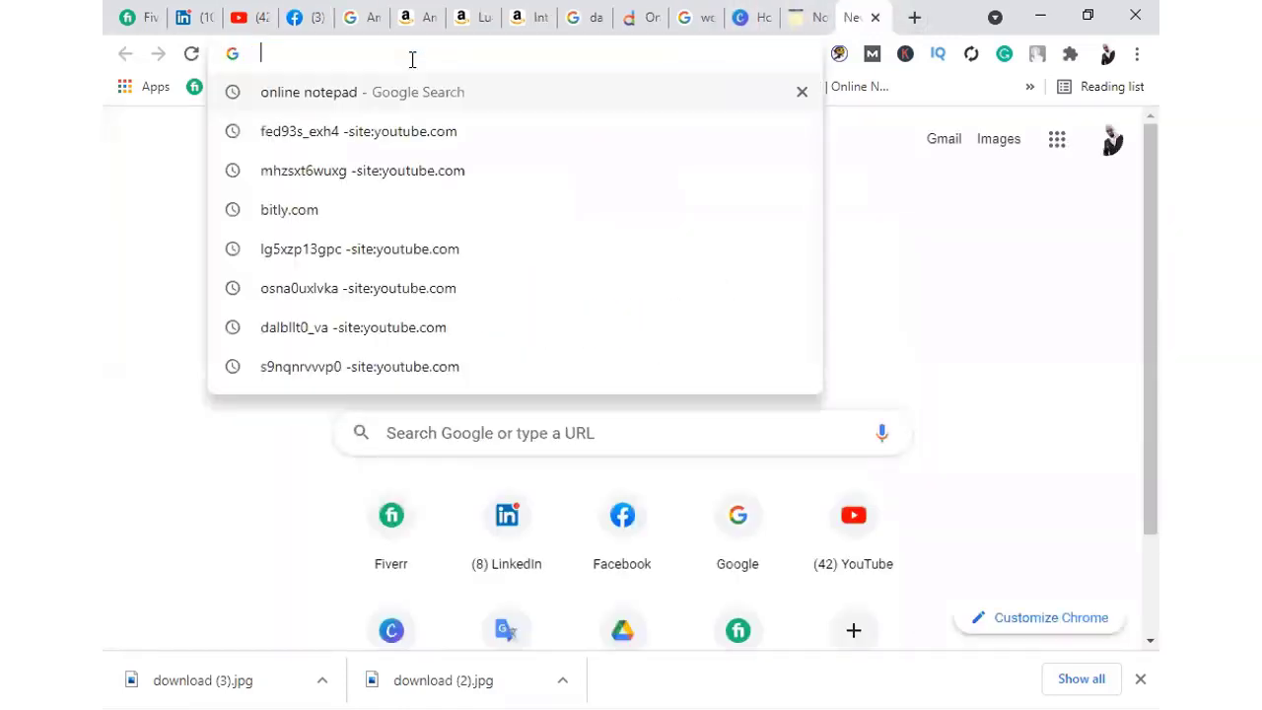
text(google)
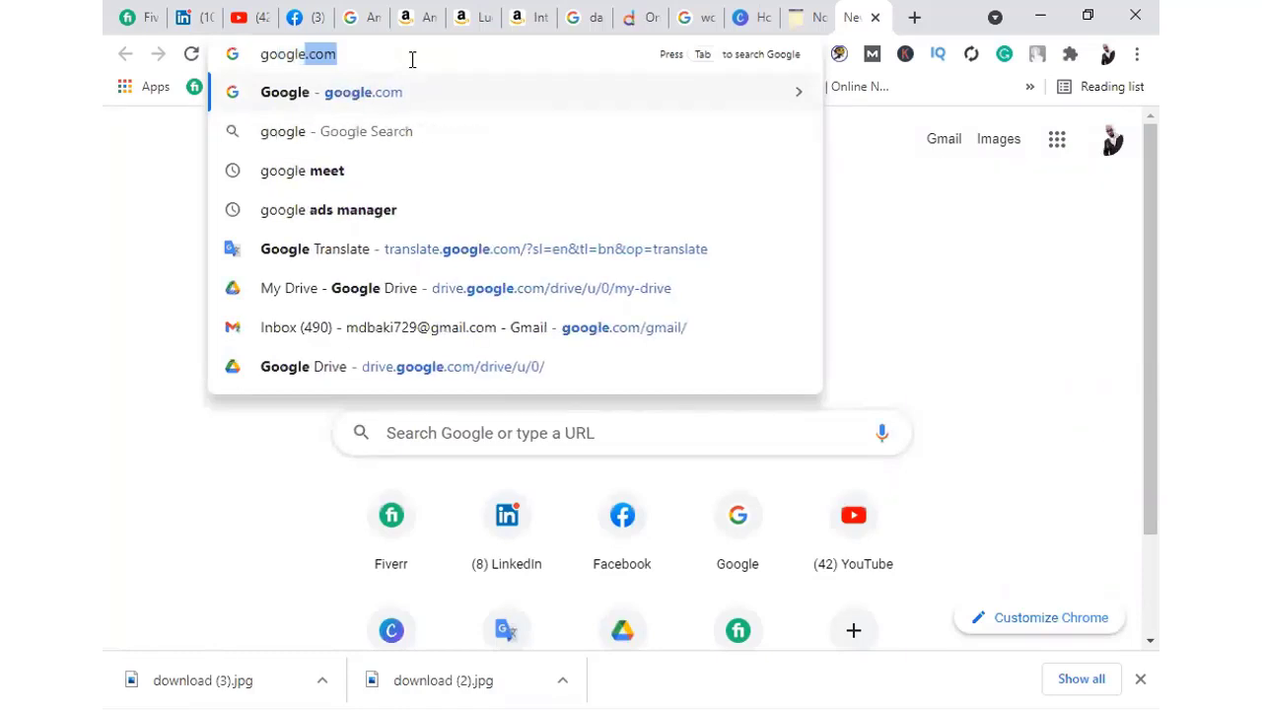
key(Return)
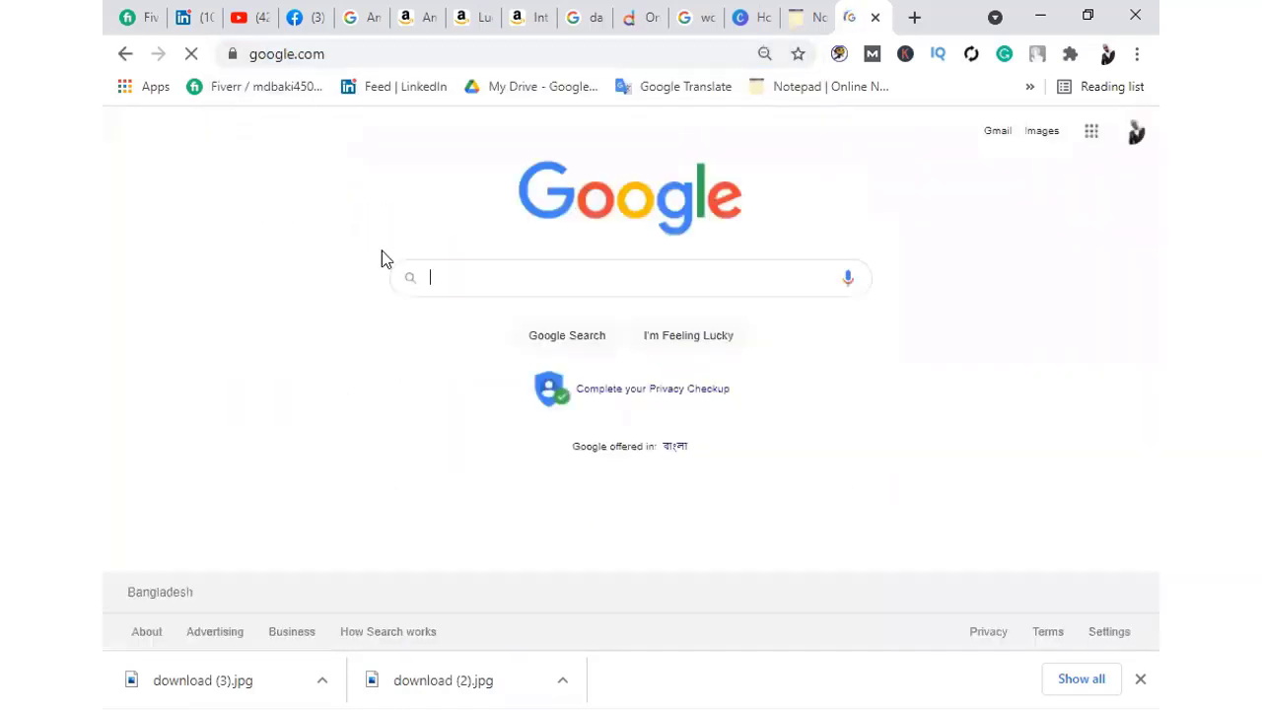
Search Google for 'Dhaka postel code' and open the 1213 zip-code result
click(470, 278)
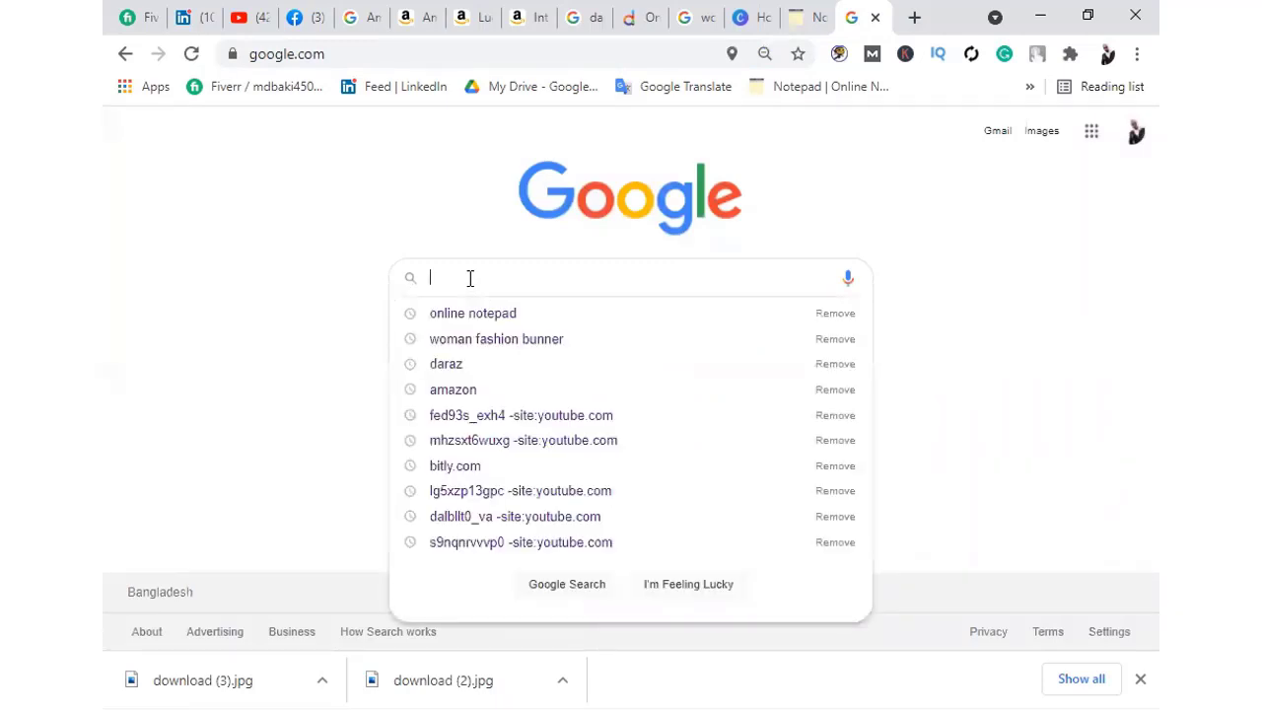
text(Dhaka )
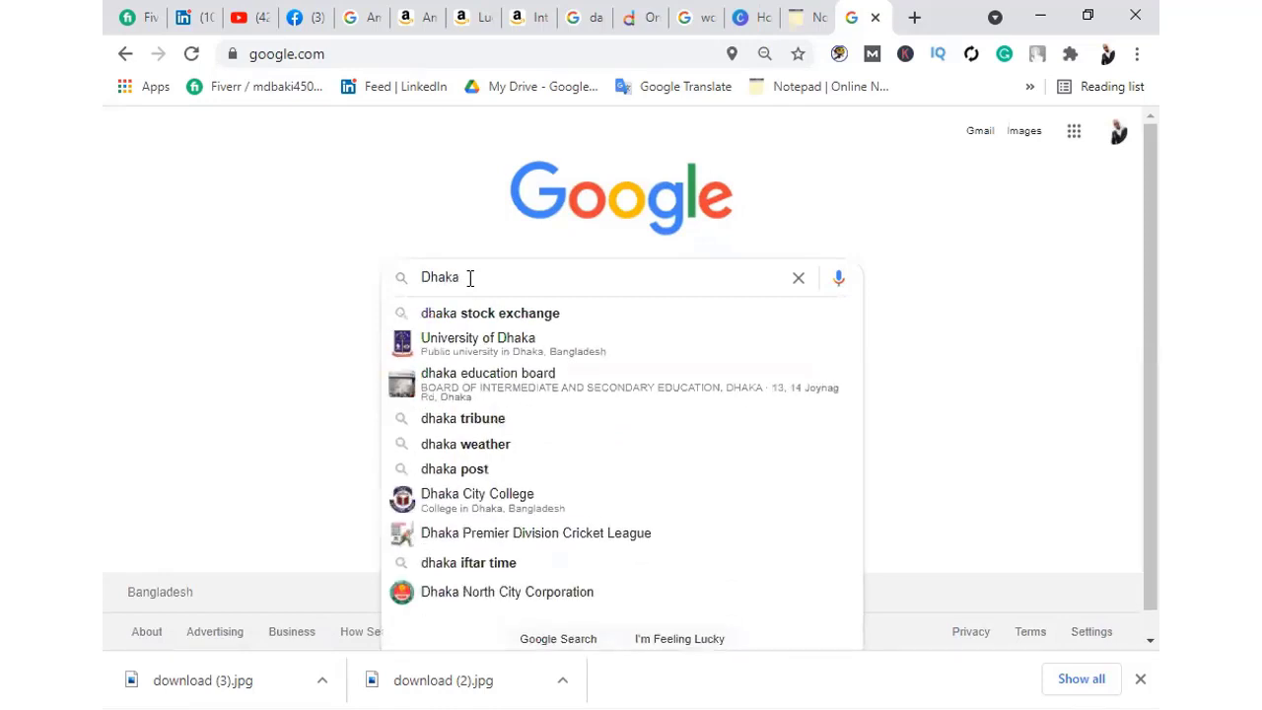
text(poste)
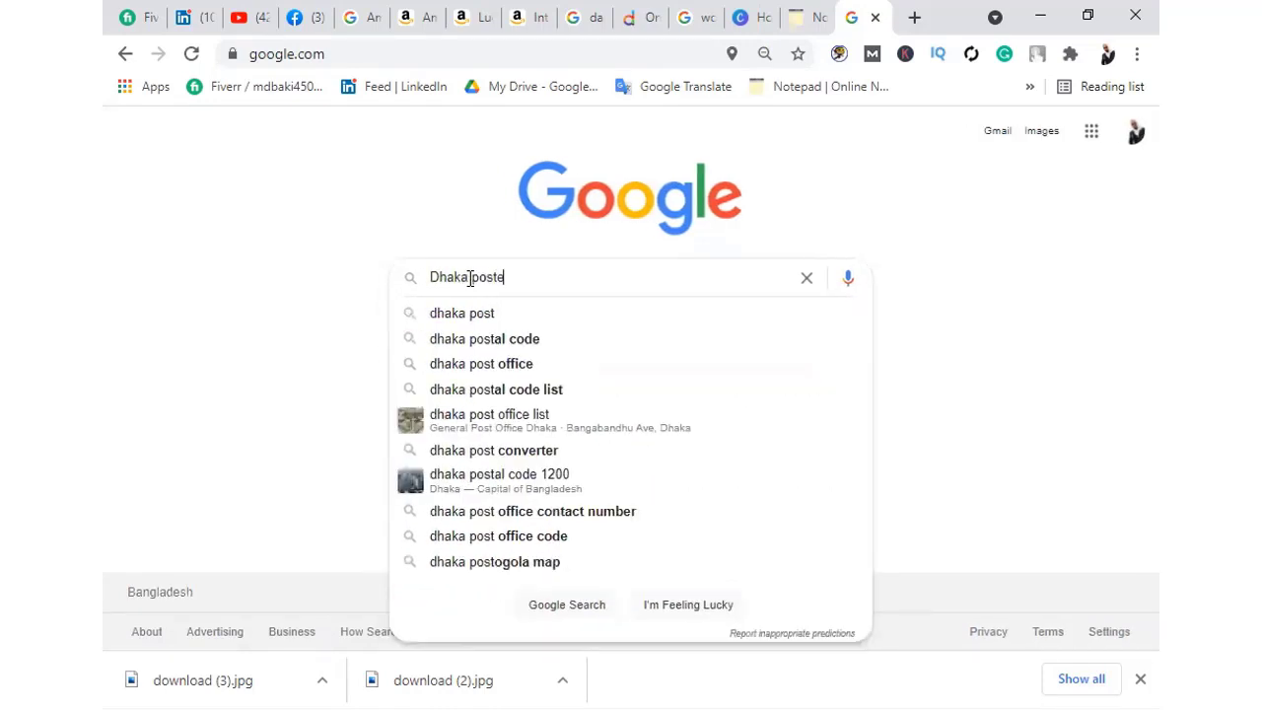
text(l co)
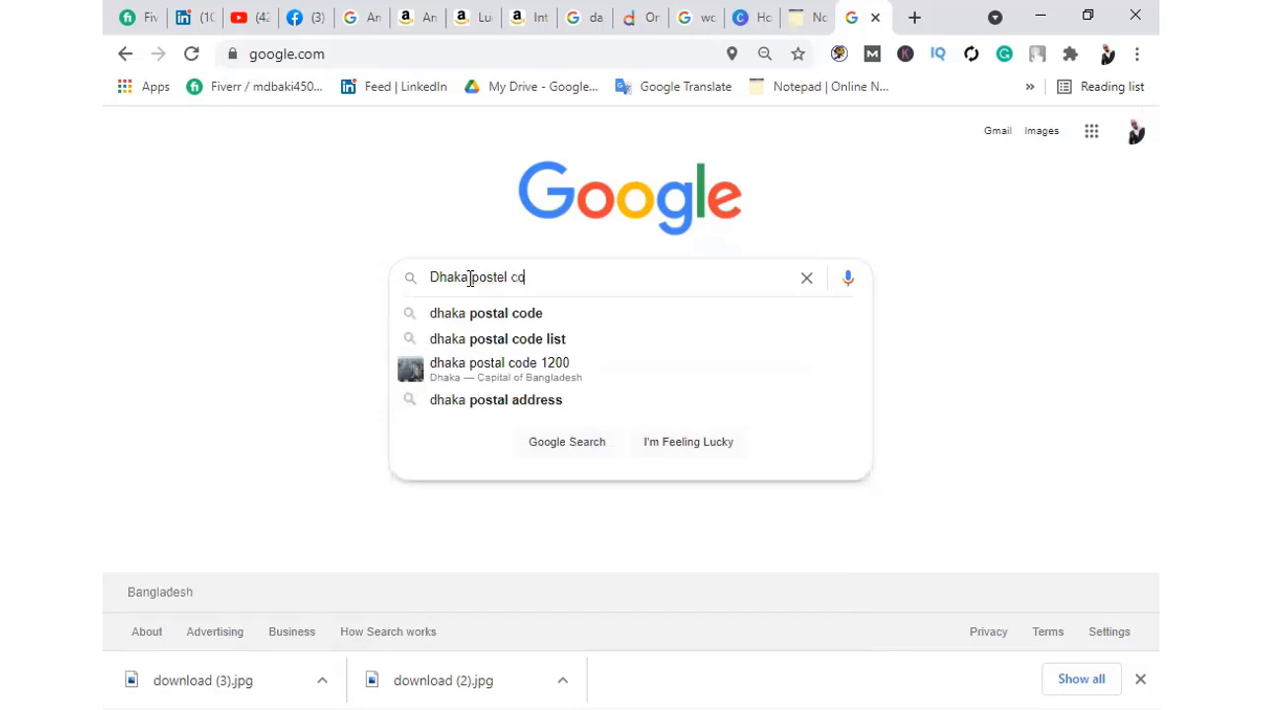
text(de)
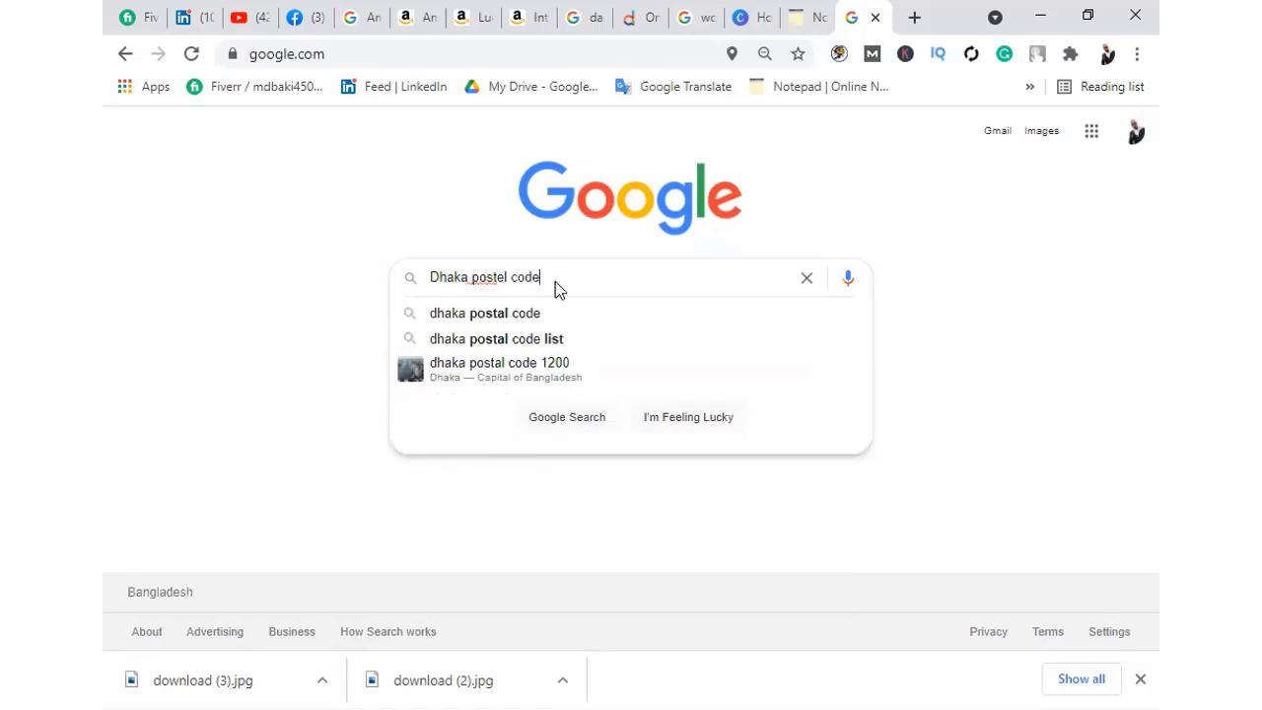
key(Return)
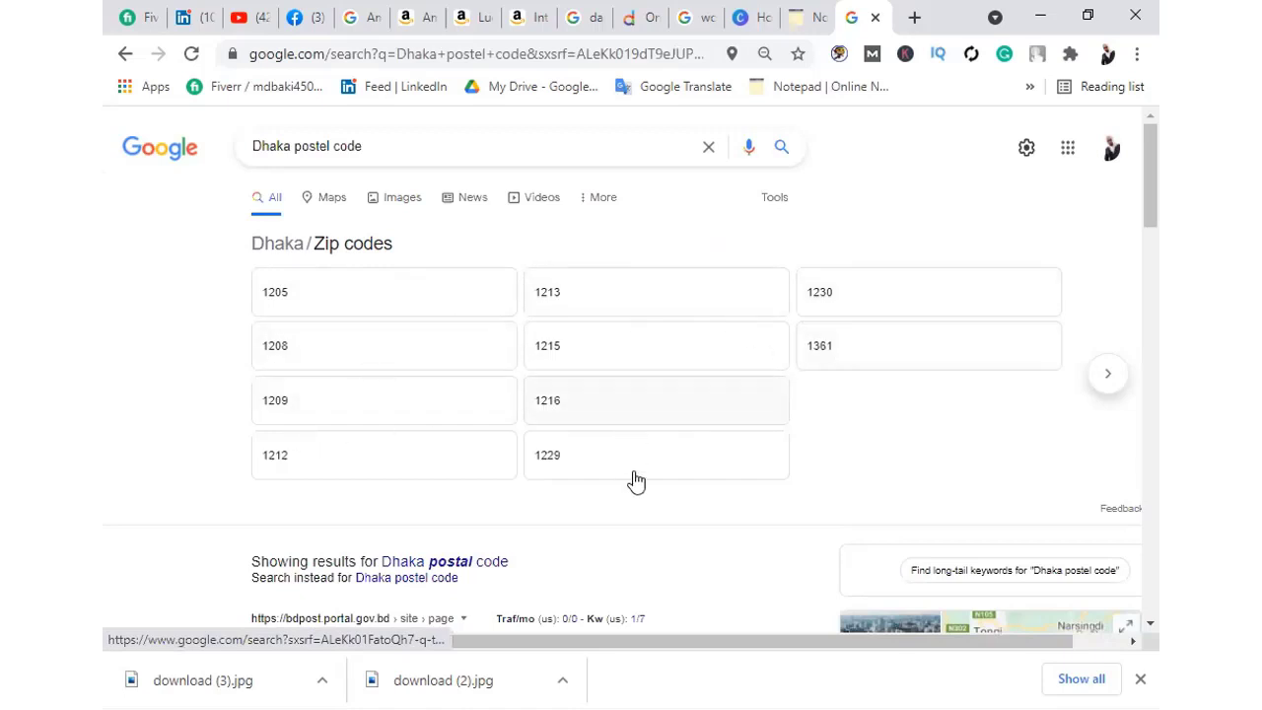
scroll(309, 292, right, 1)
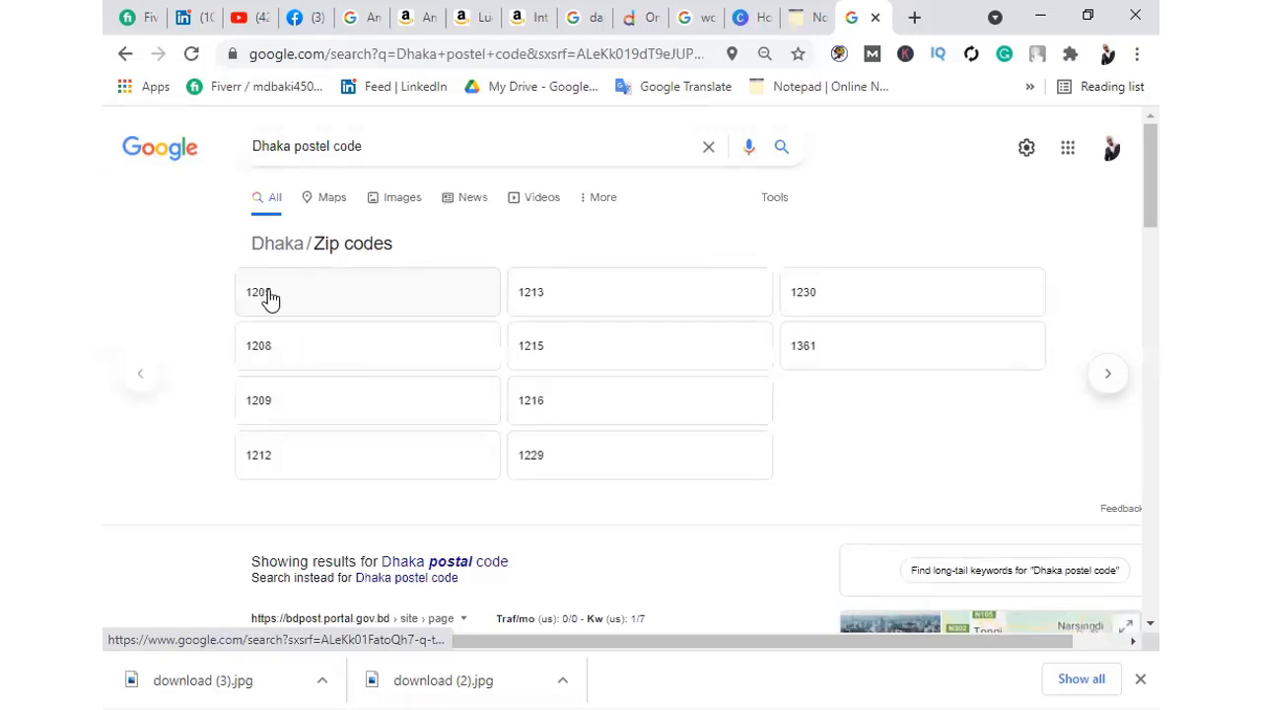
right_click(552, 294)
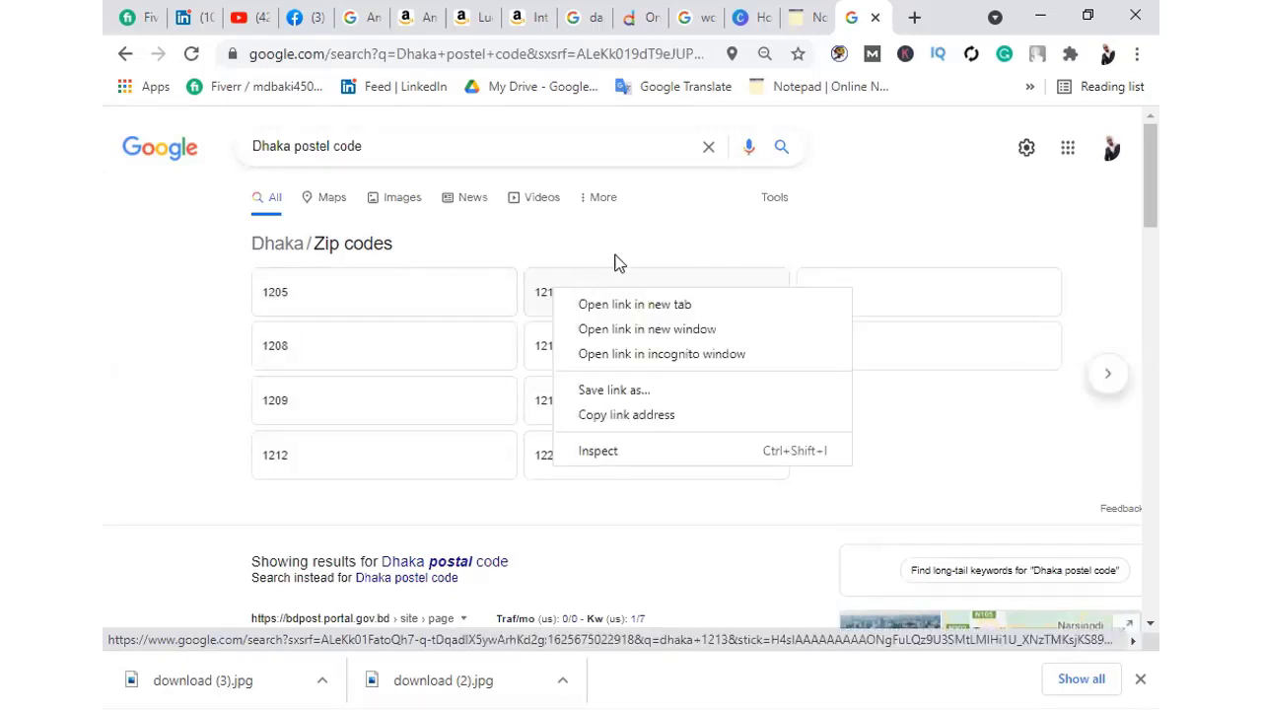
click(551, 292)
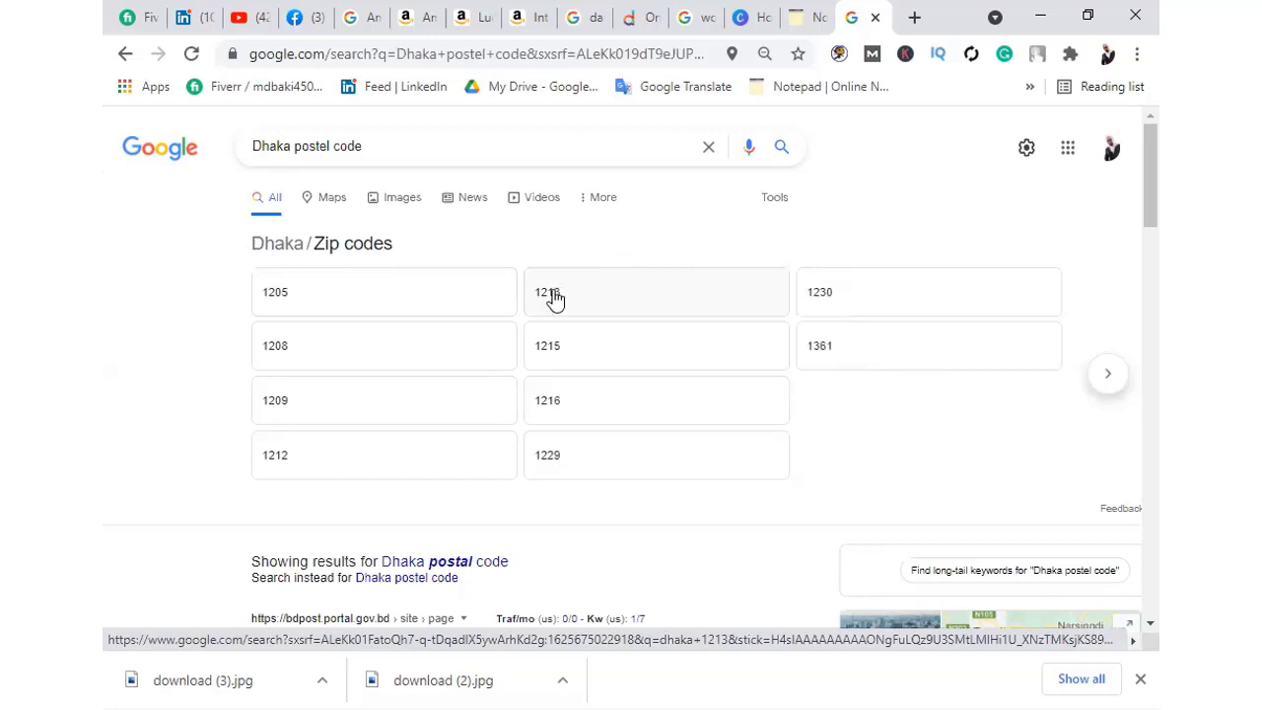
click(552, 294)
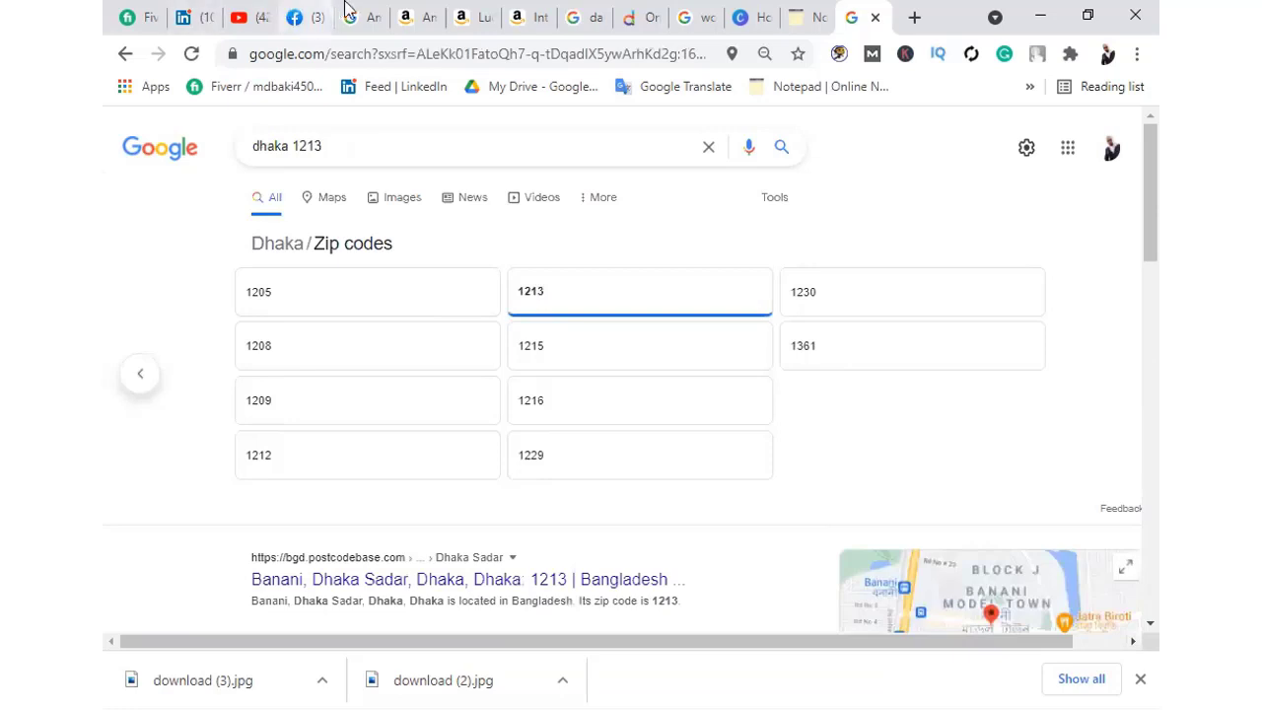
click(311, 17)
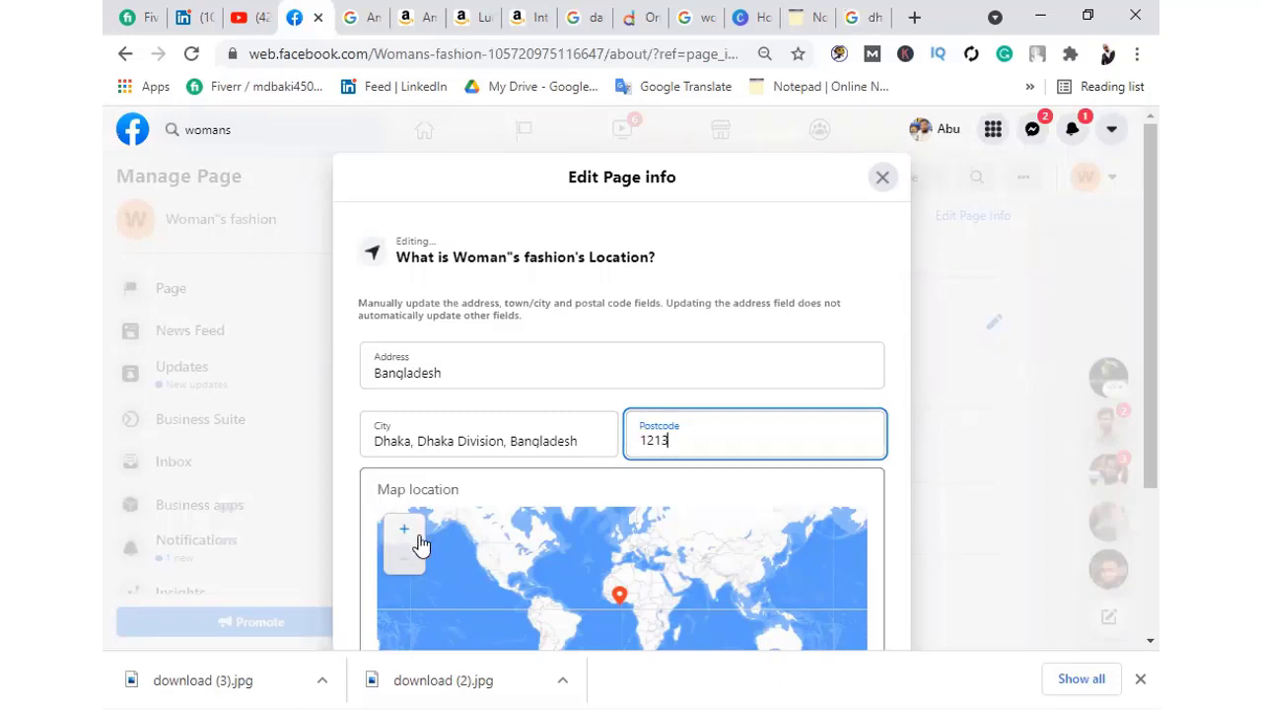
scroll(573, 494, down, 1)
scroll(572, 494, down, 2)
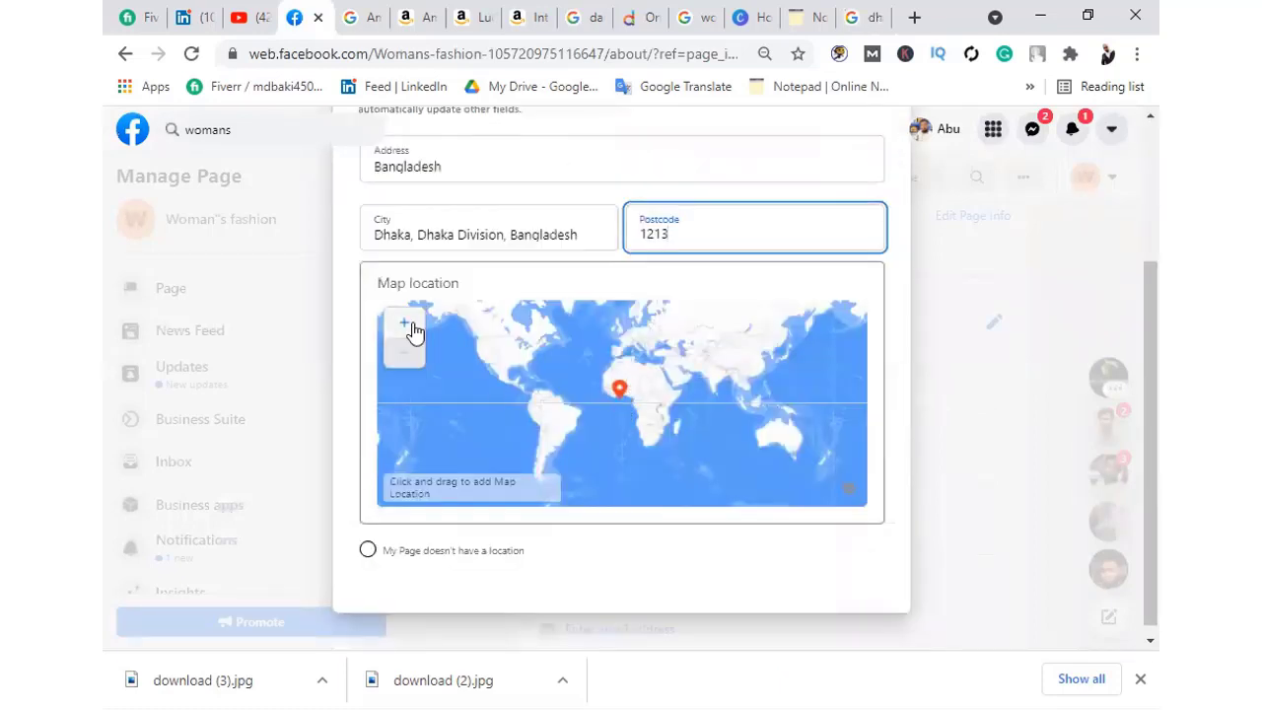
click(611, 399)
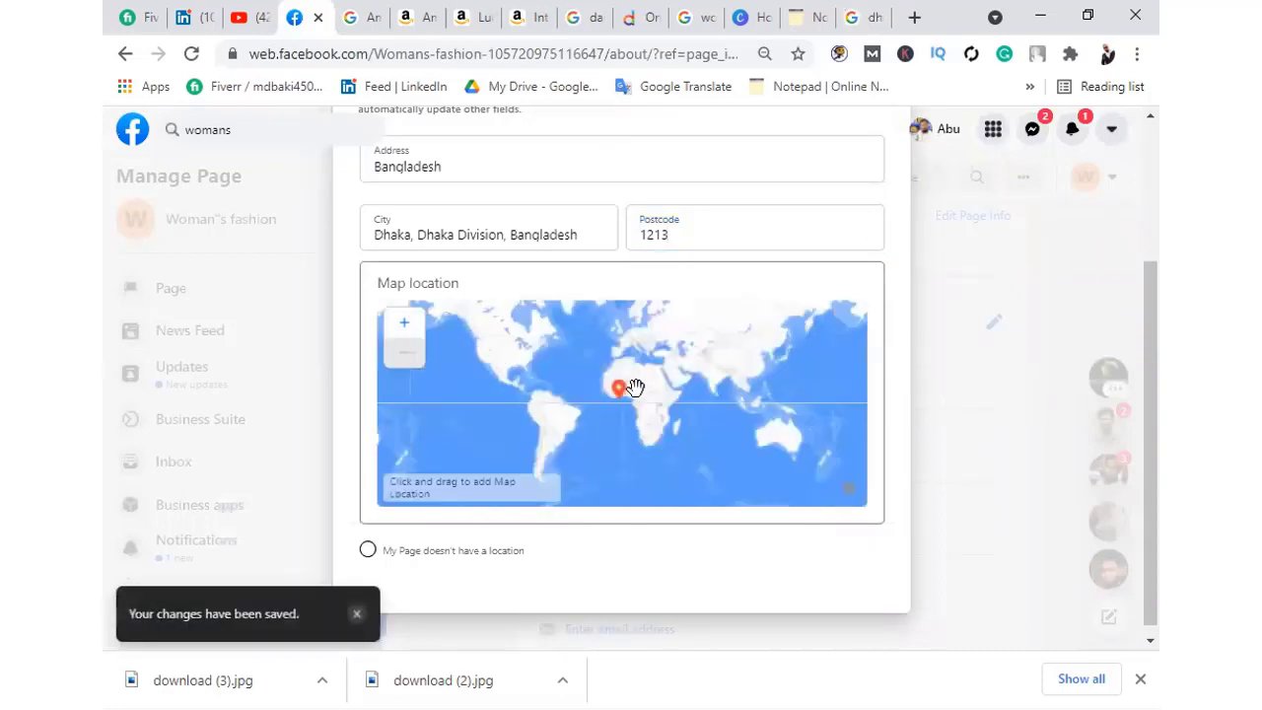
click(402, 326)
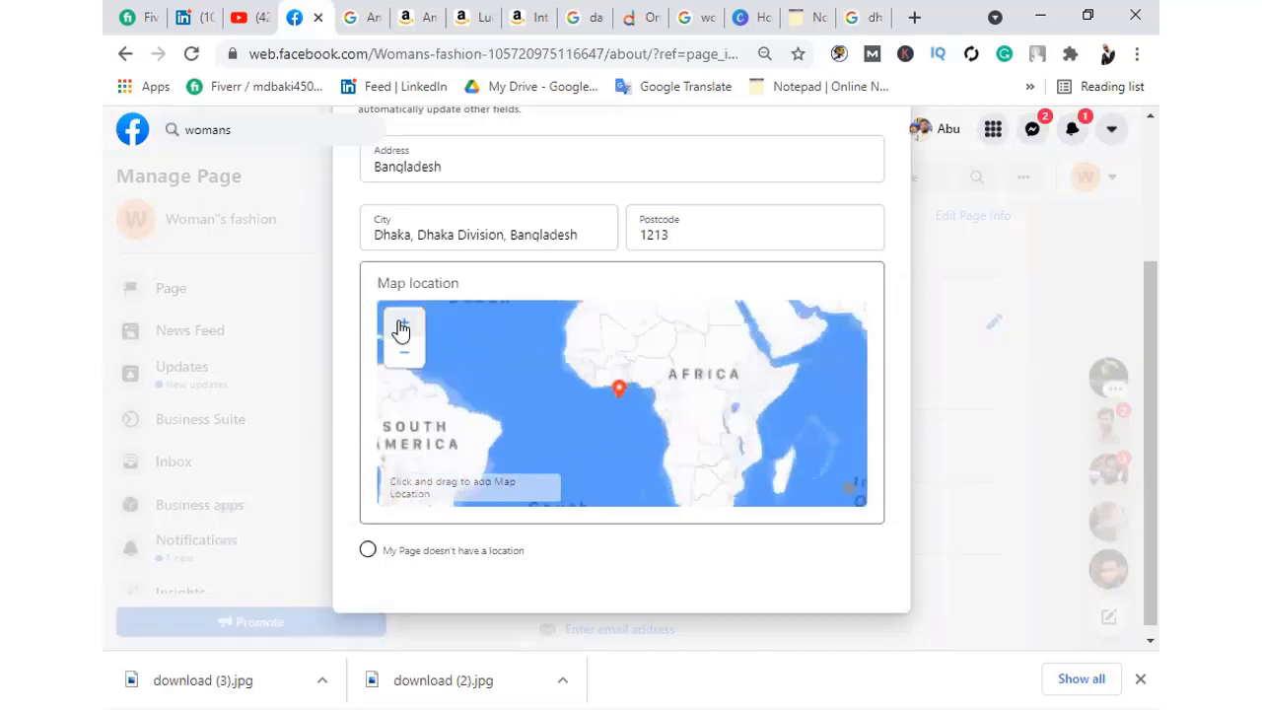
click(403, 326)
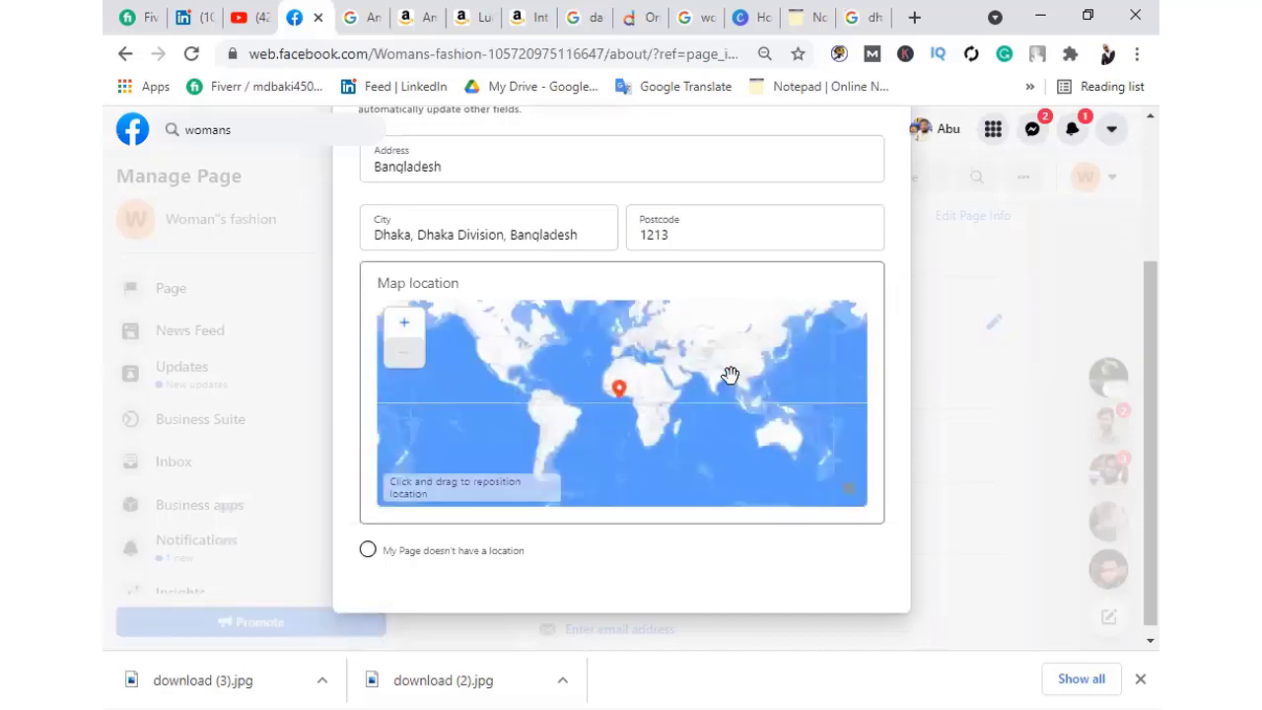
drag(729, 375, 467, 496)
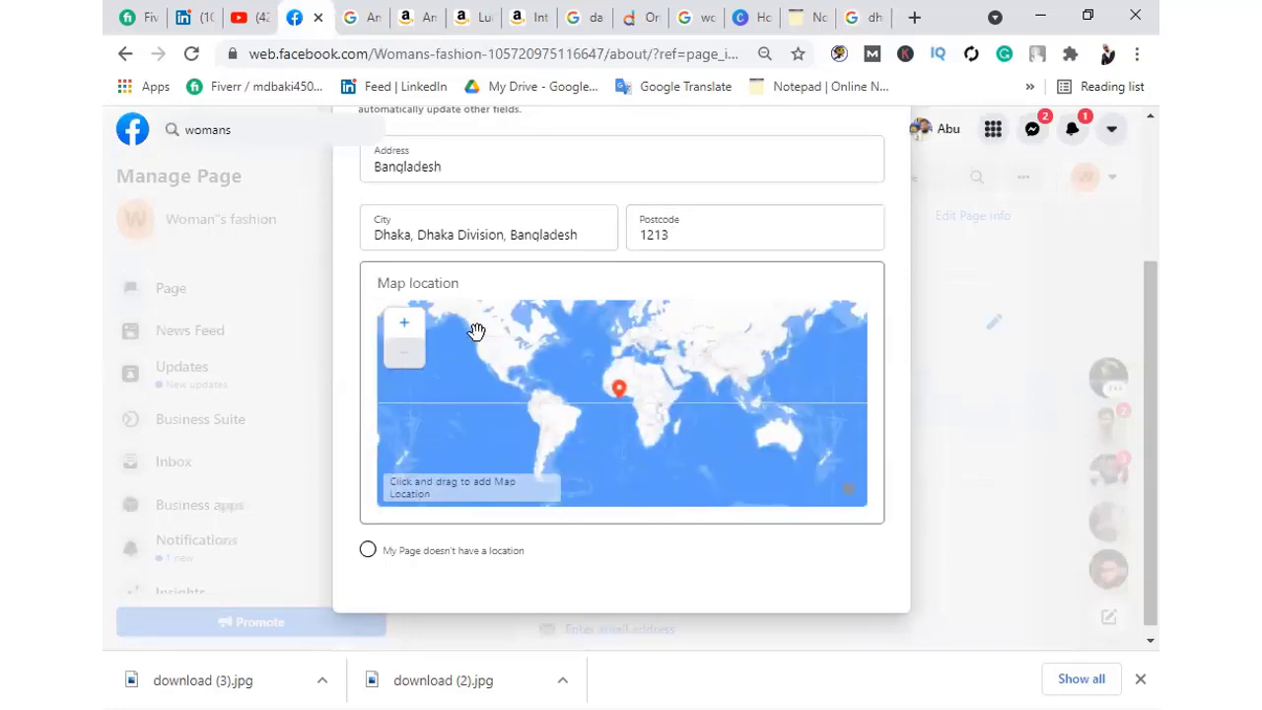
click(403, 323)
click(404, 323)
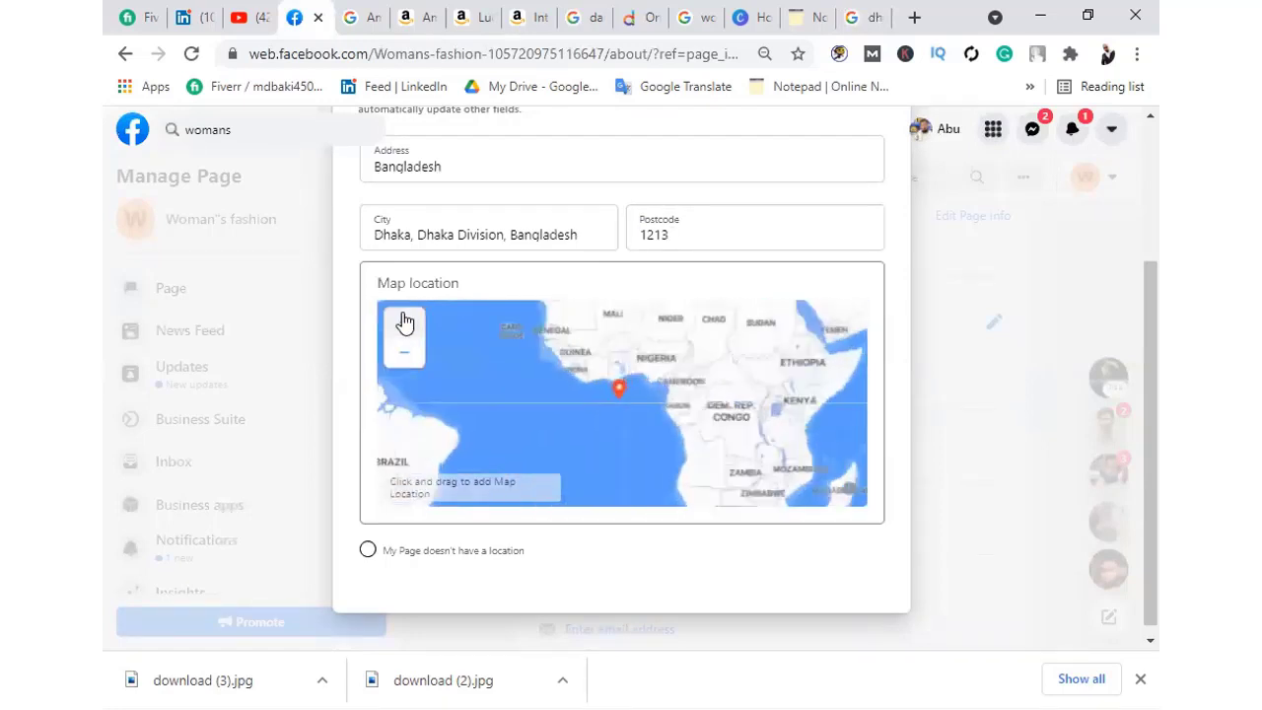
click(403, 324)
click(403, 323)
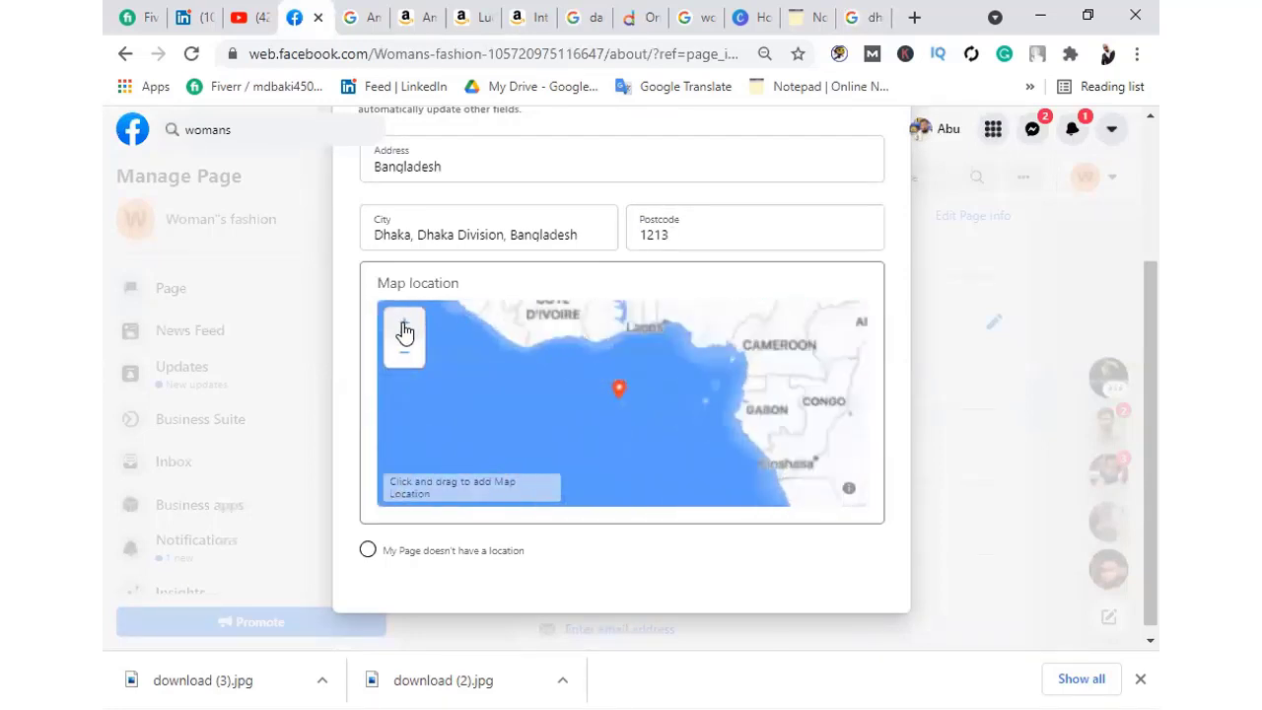
click(403, 323)
scroll(481, 434, down, 10)
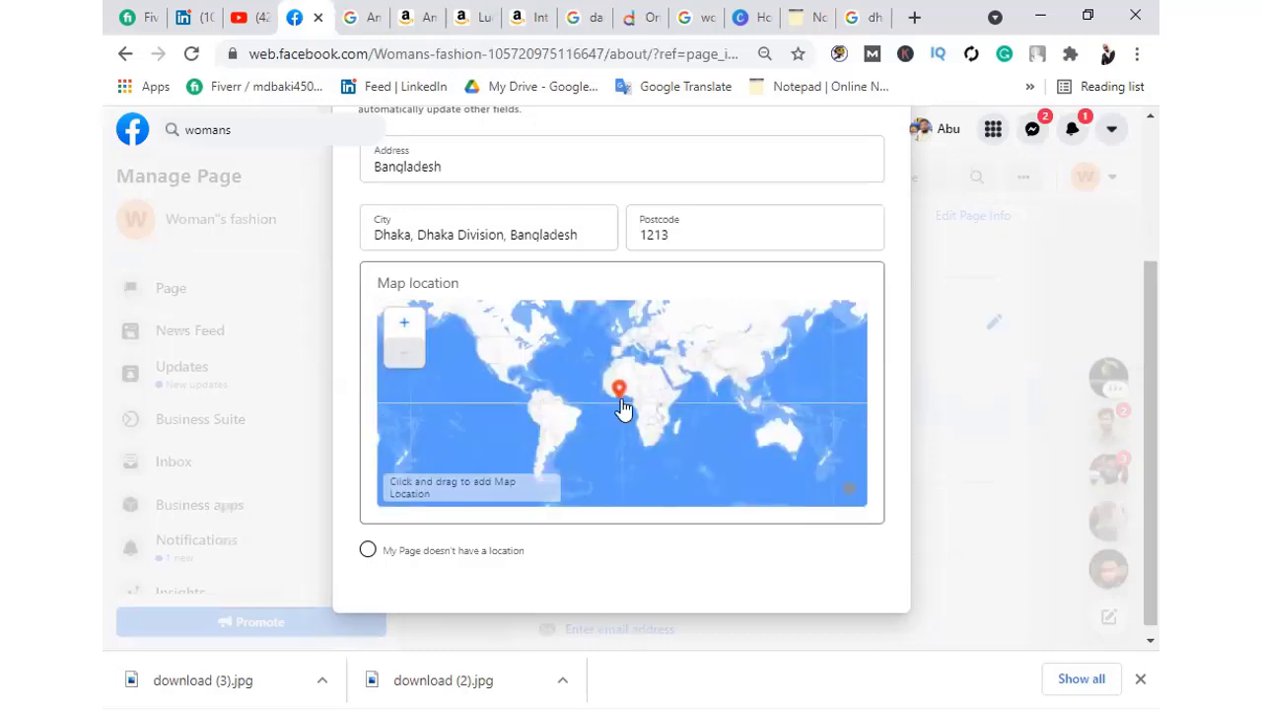
drag(624, 414, 804, 484)
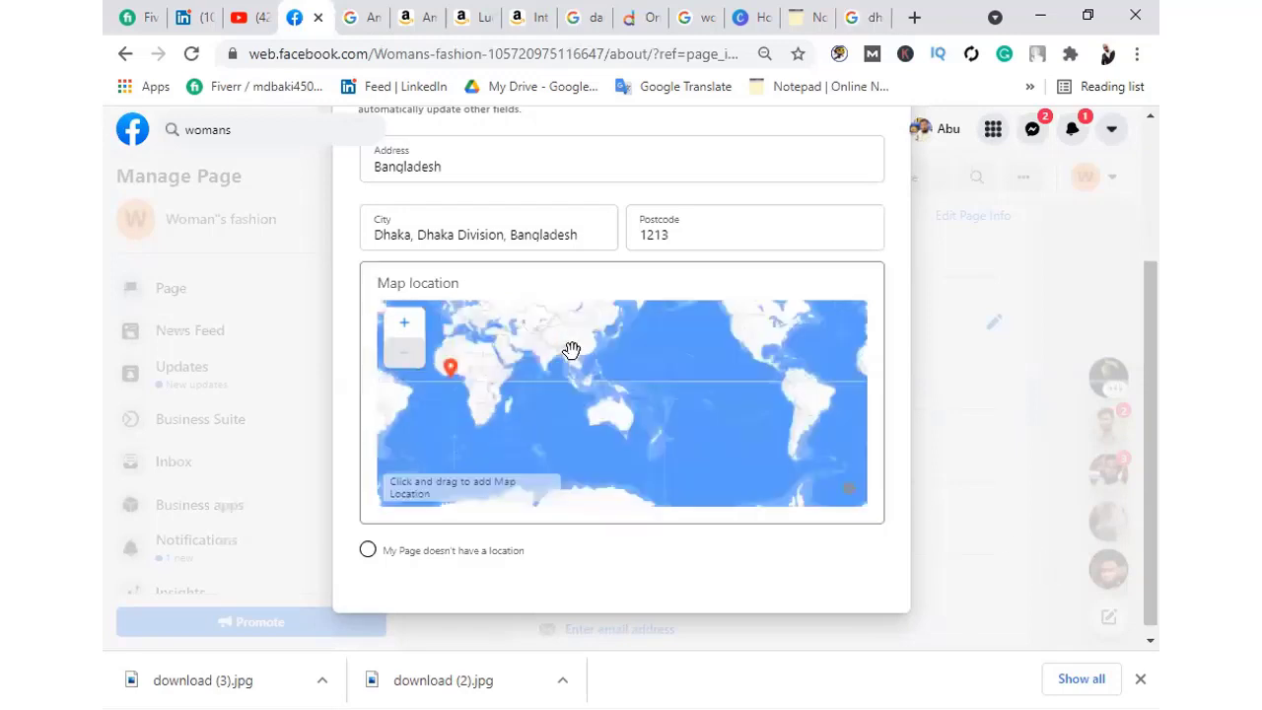
triple_click(402, 286)
double_click(414, 285)
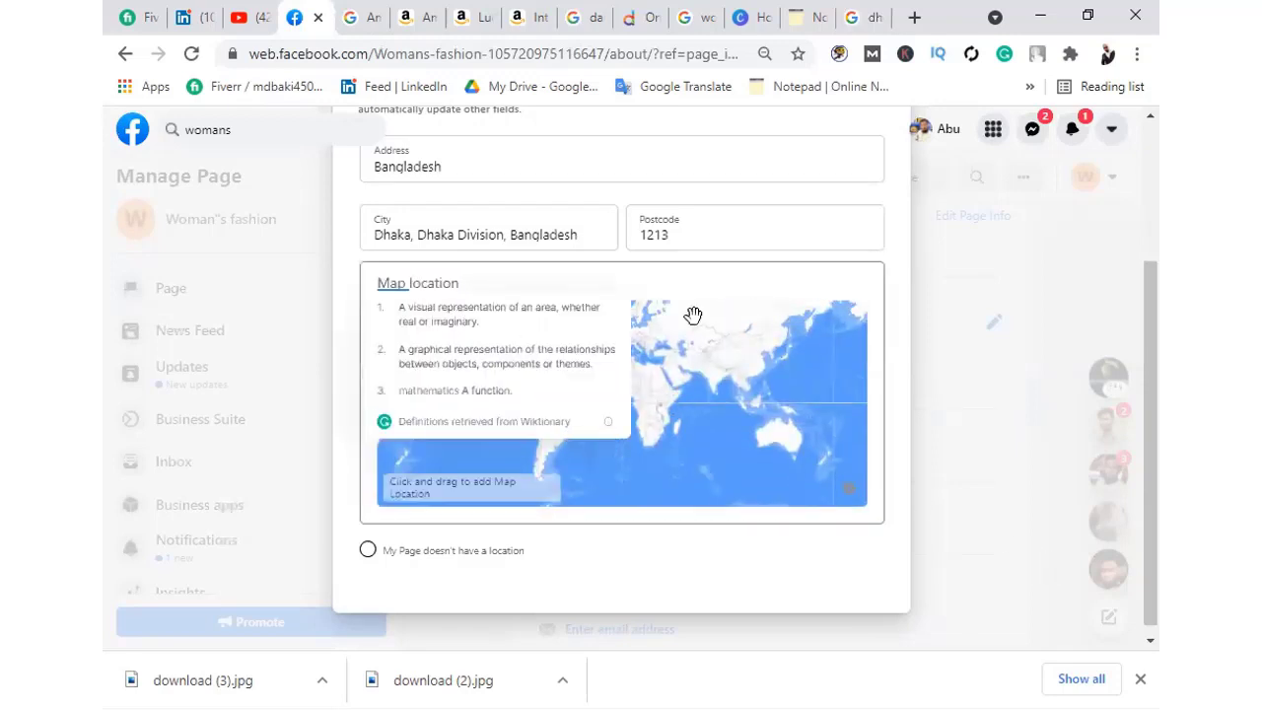
click(713, 389)
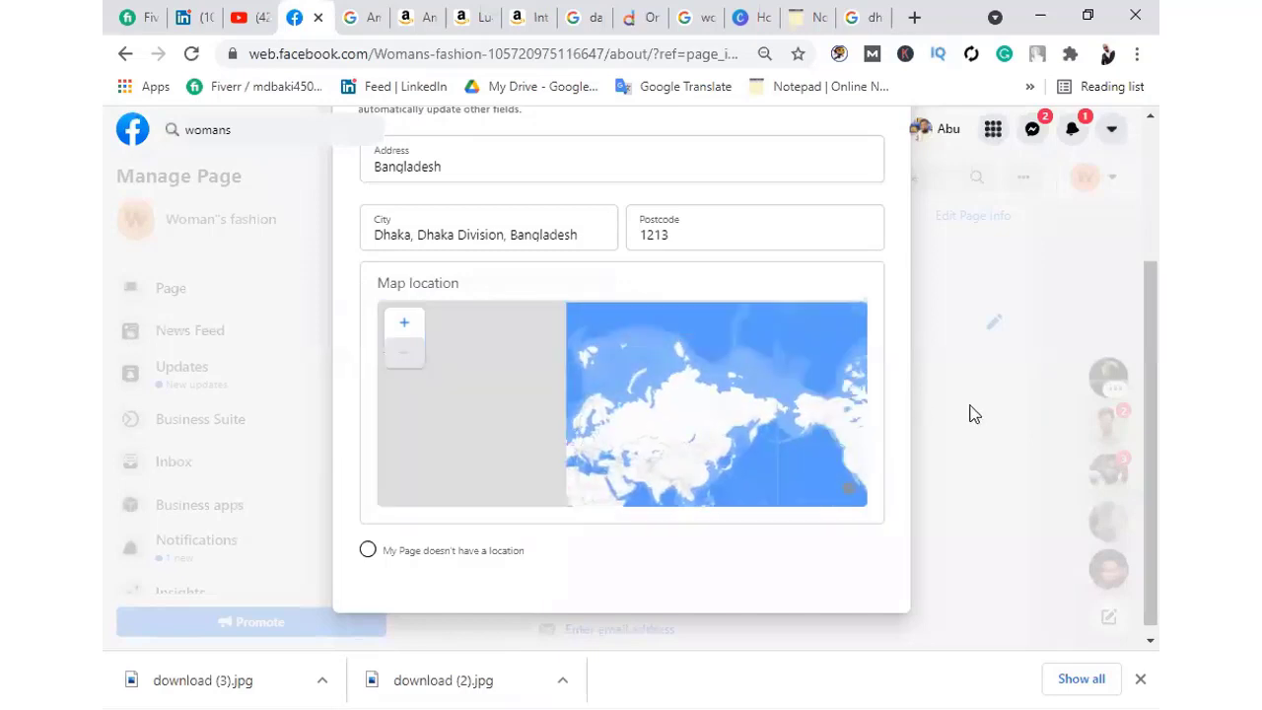
mouse_move(511, 405)
mouse_down()
mouse_move(749, 394)
mouse_move(898, 464)
mouse_move(578, 385)
mouse_move(382, 471)
mouse_up()
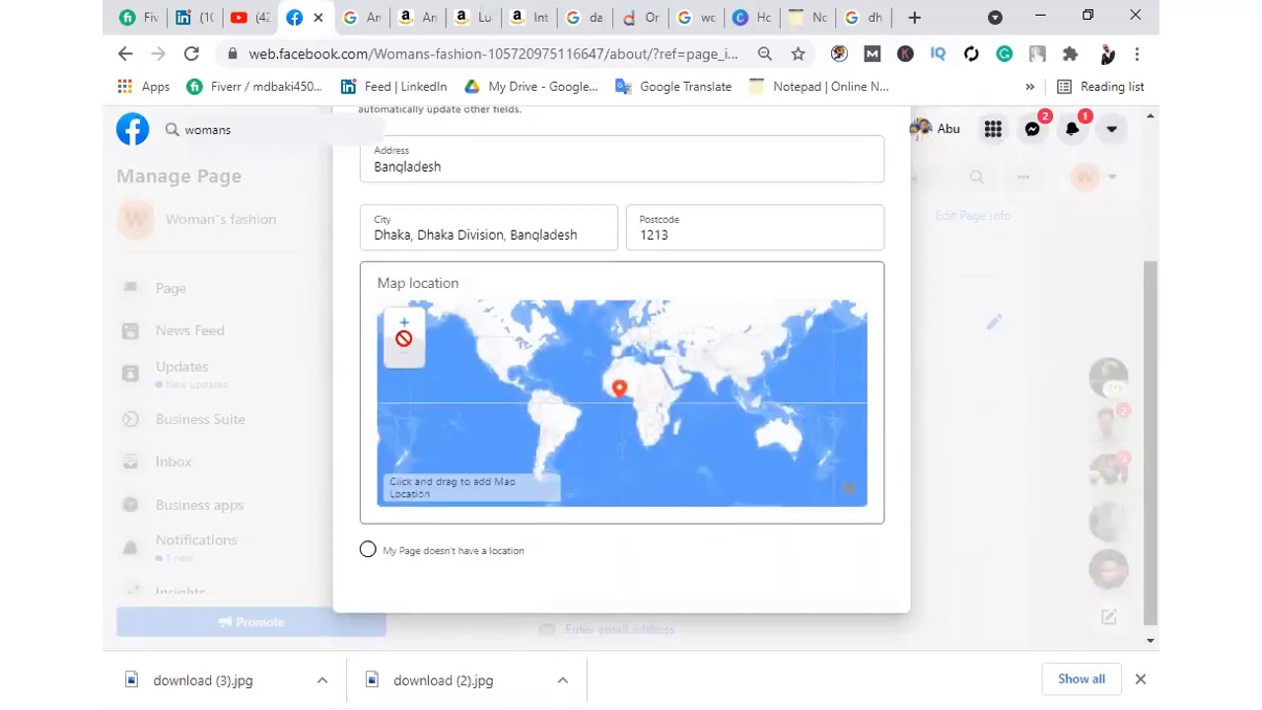
click(407, 326)
click(408, 325)
click(407, 325)
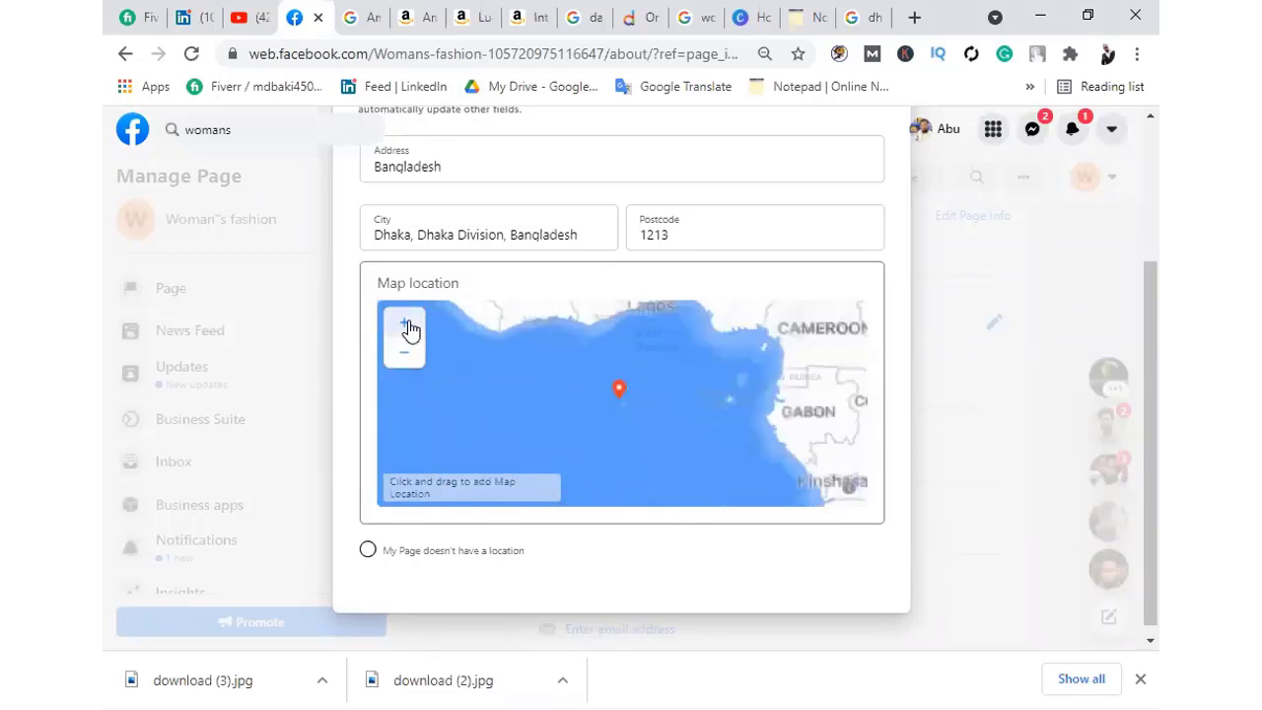
scroll(595, 395, down, 5)
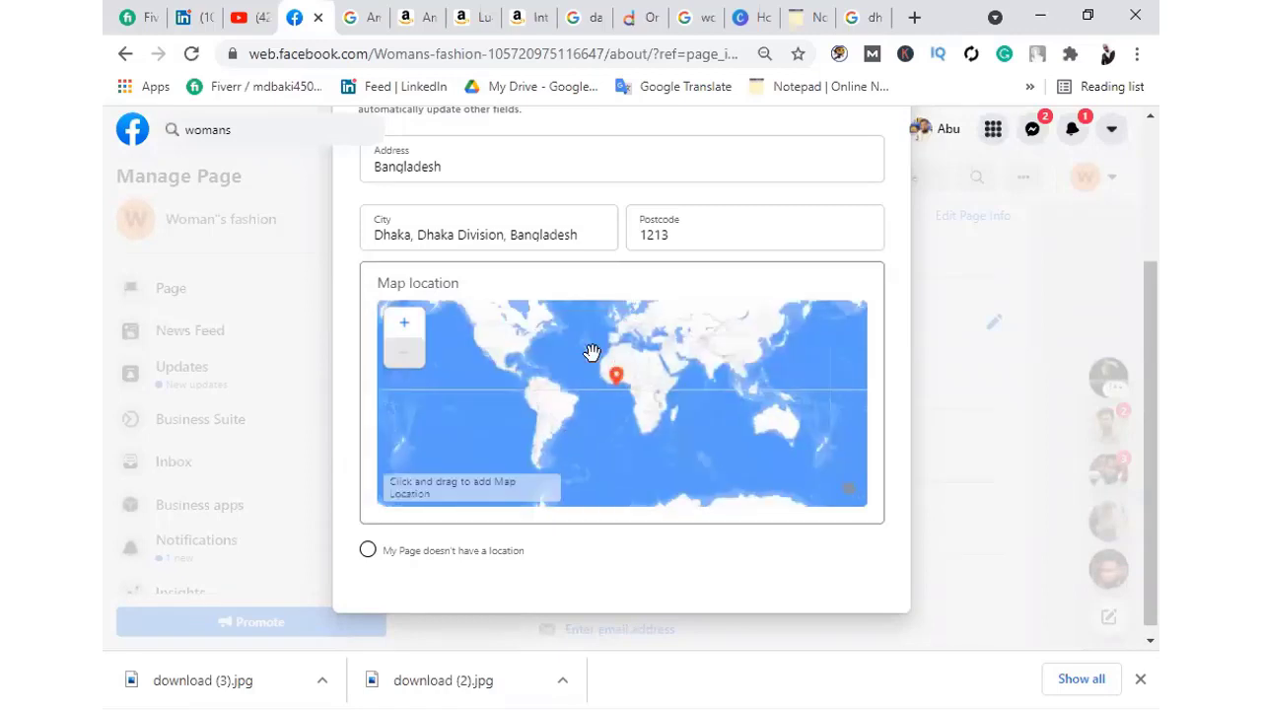
drag(591, 352, 949, 529)
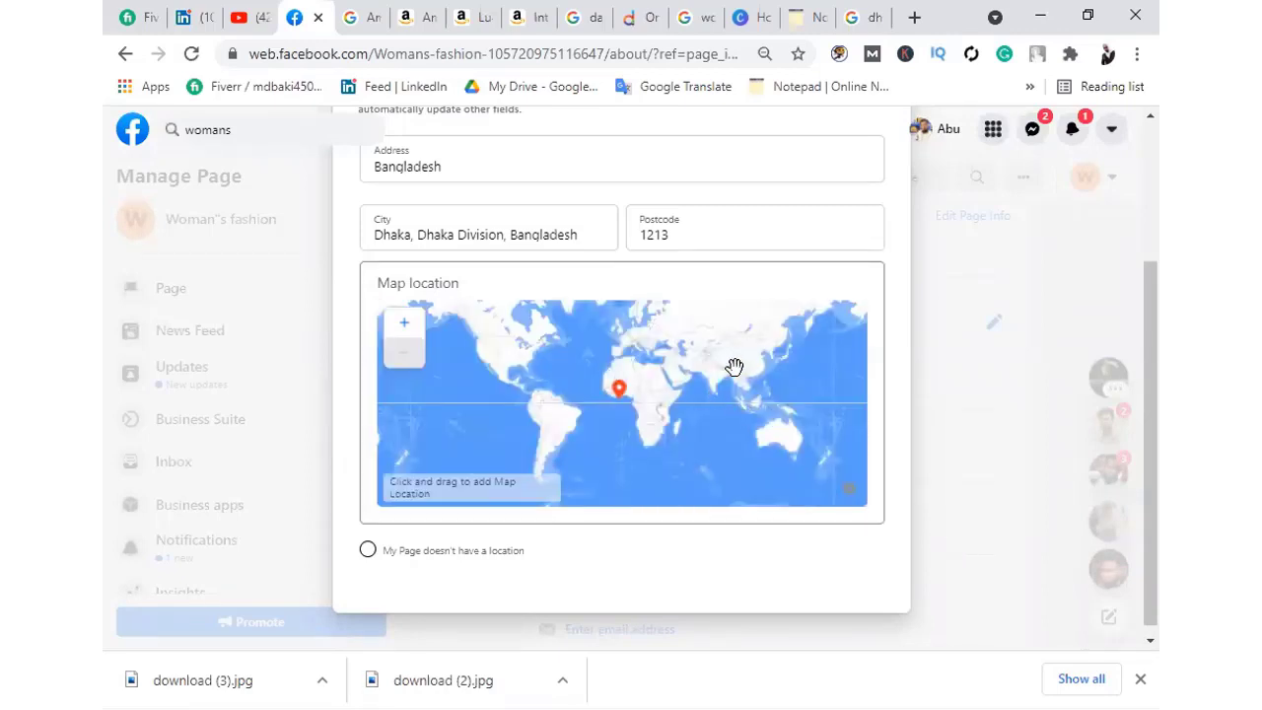
scroll(734, 367, up, 6)
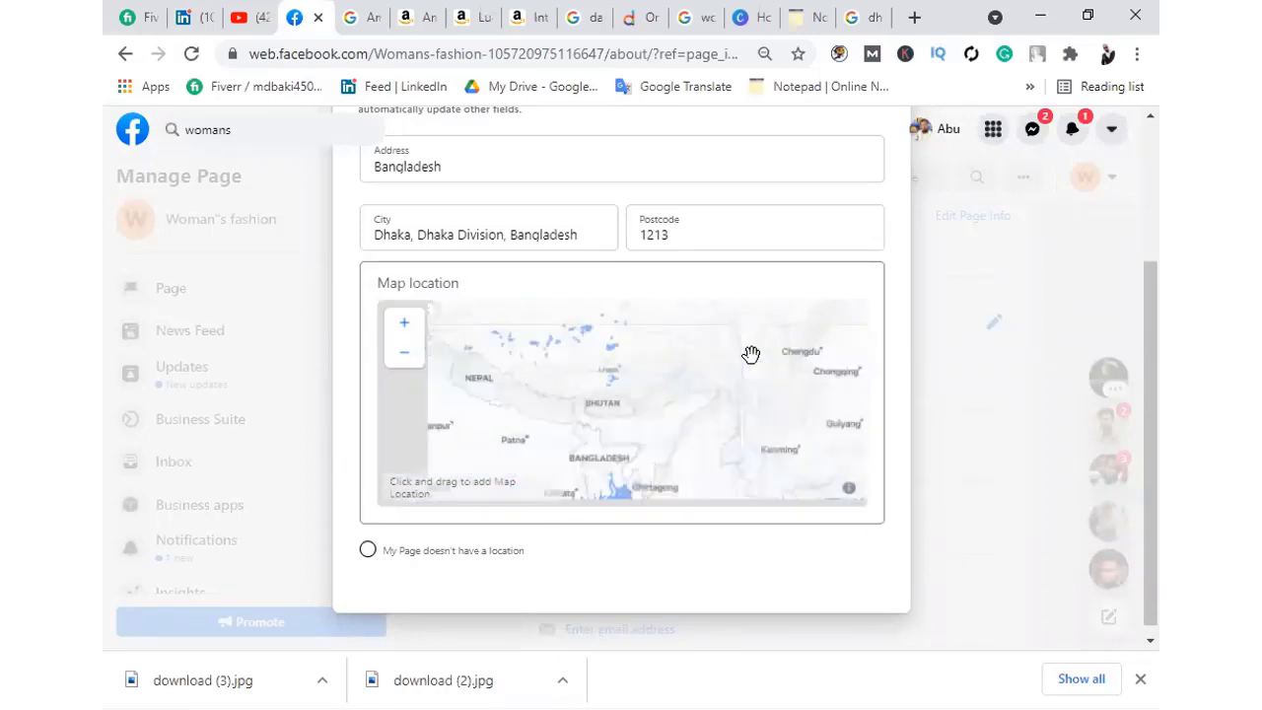
scroll(690, 377, down, 6)
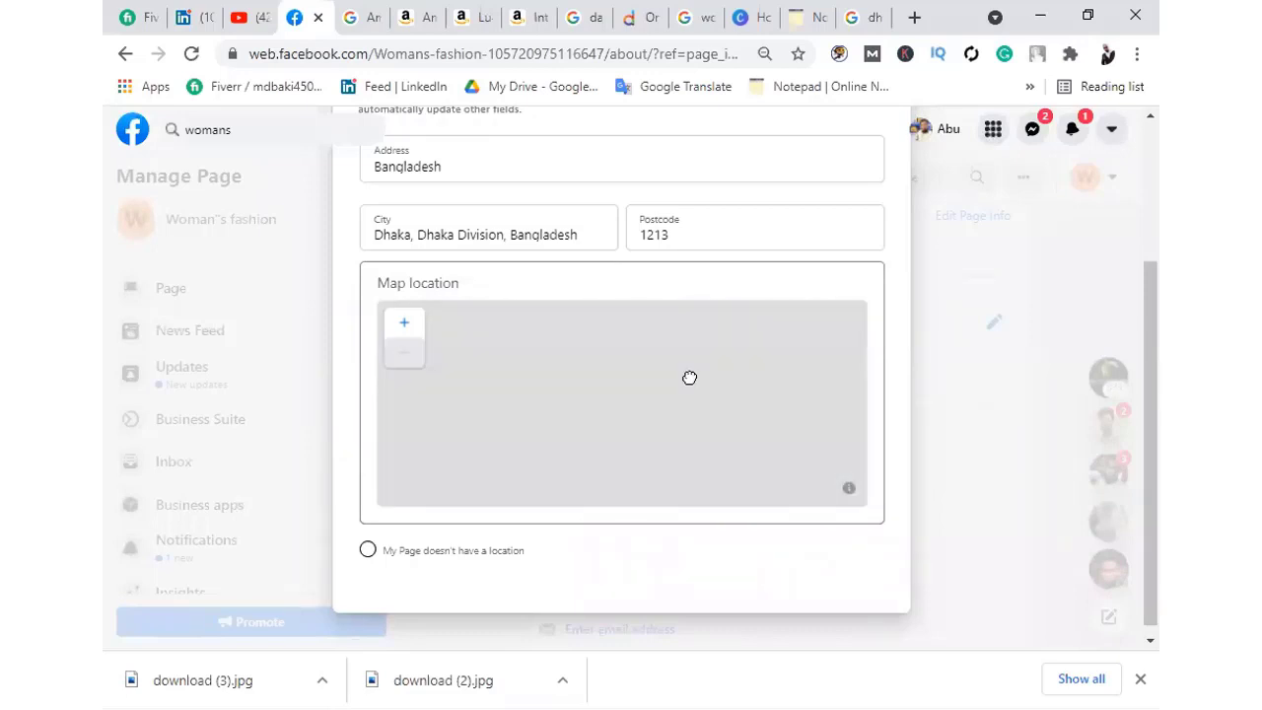
scroll(707, 369, up, 3)
scroll(707, 369, up, 3)
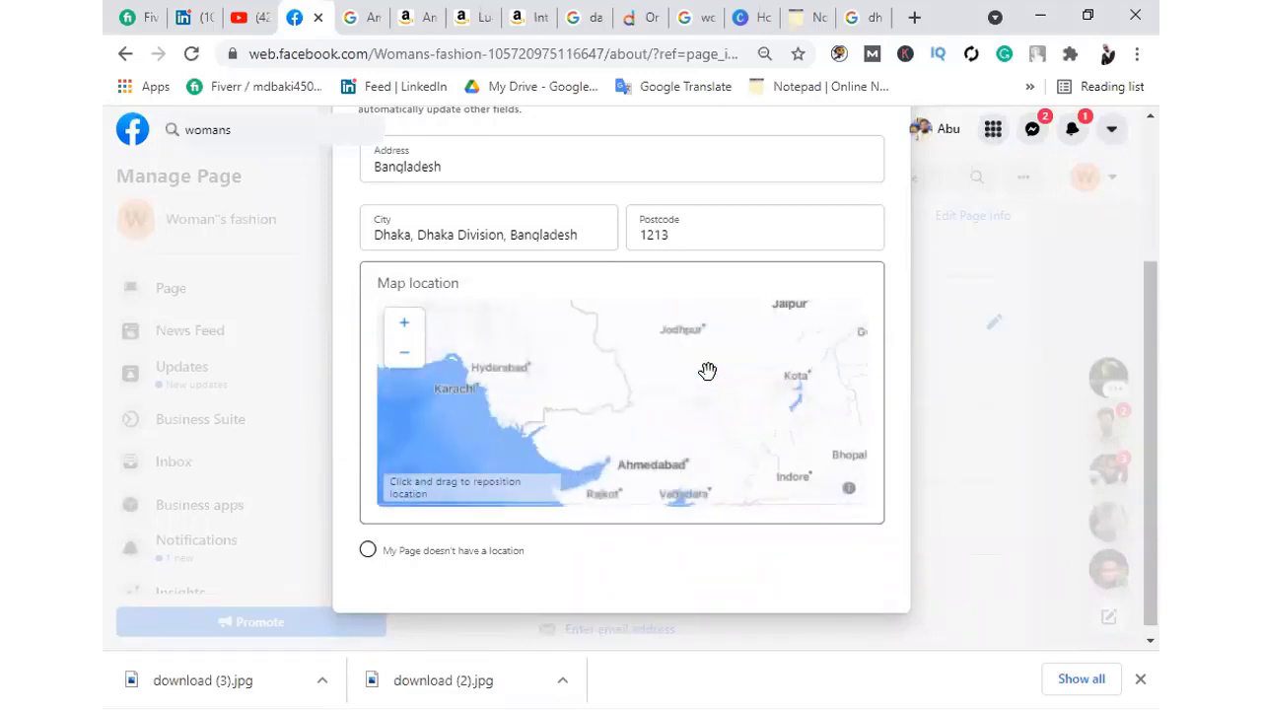
scroll(684, 375, down, 5)
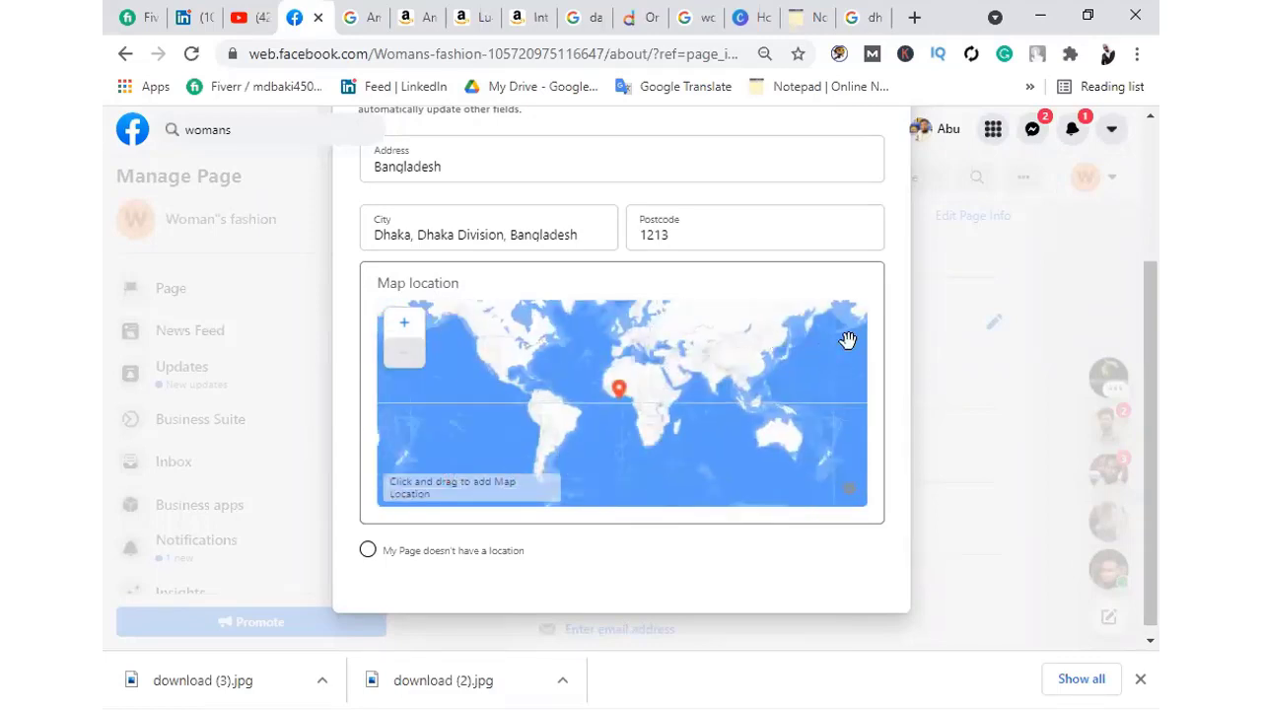
drag(710, 355, 611, 414)
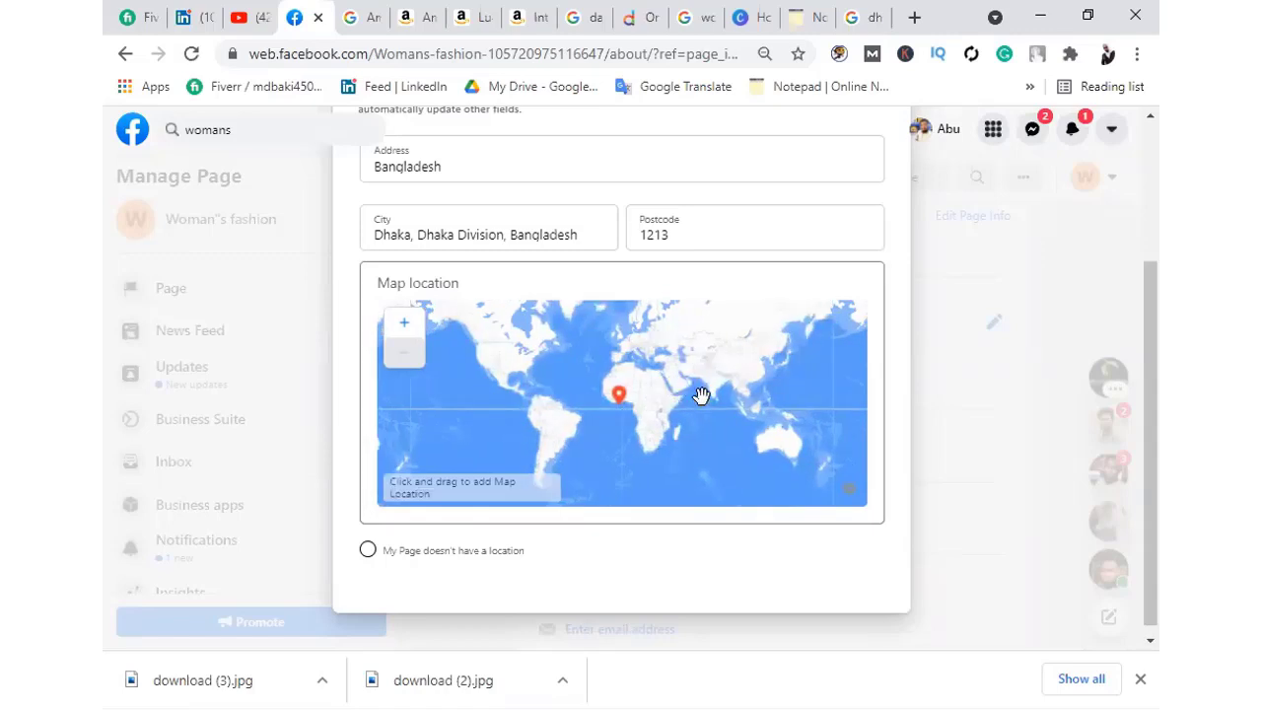
scroll(701, 395, up, 5)
scroll(699, 394, down, 4)
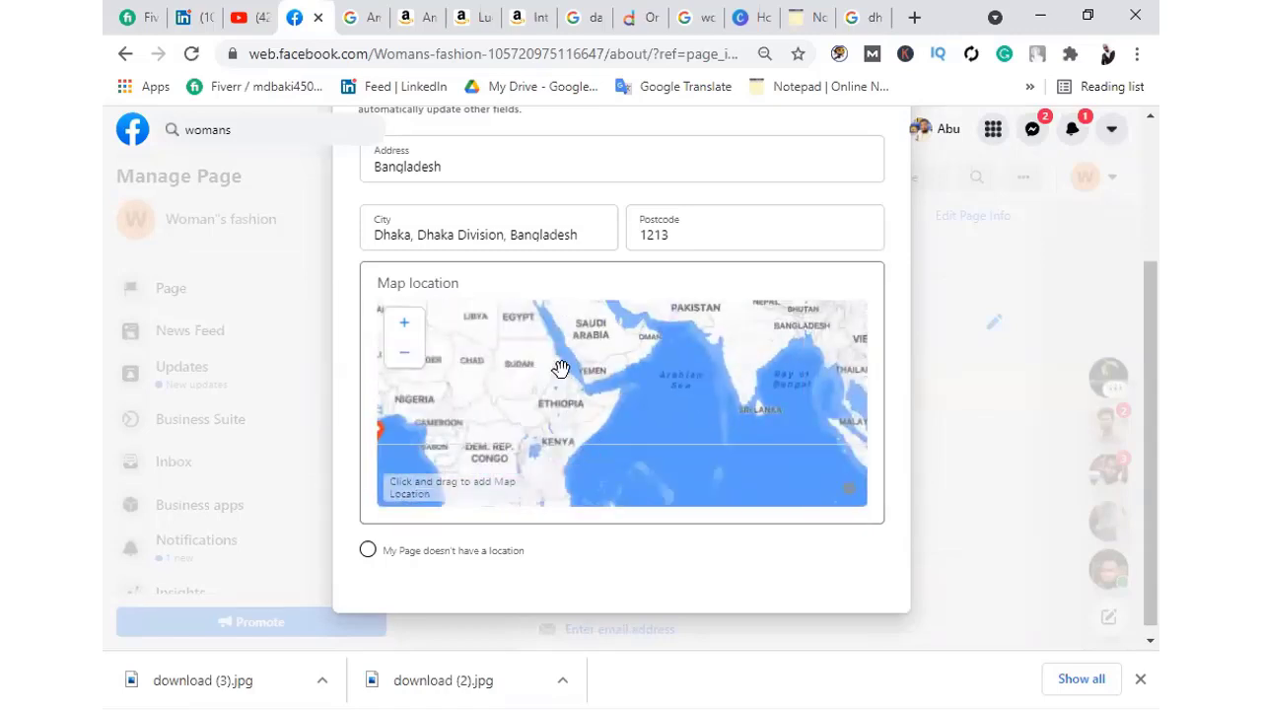
scroll(533, 417, down, 2)
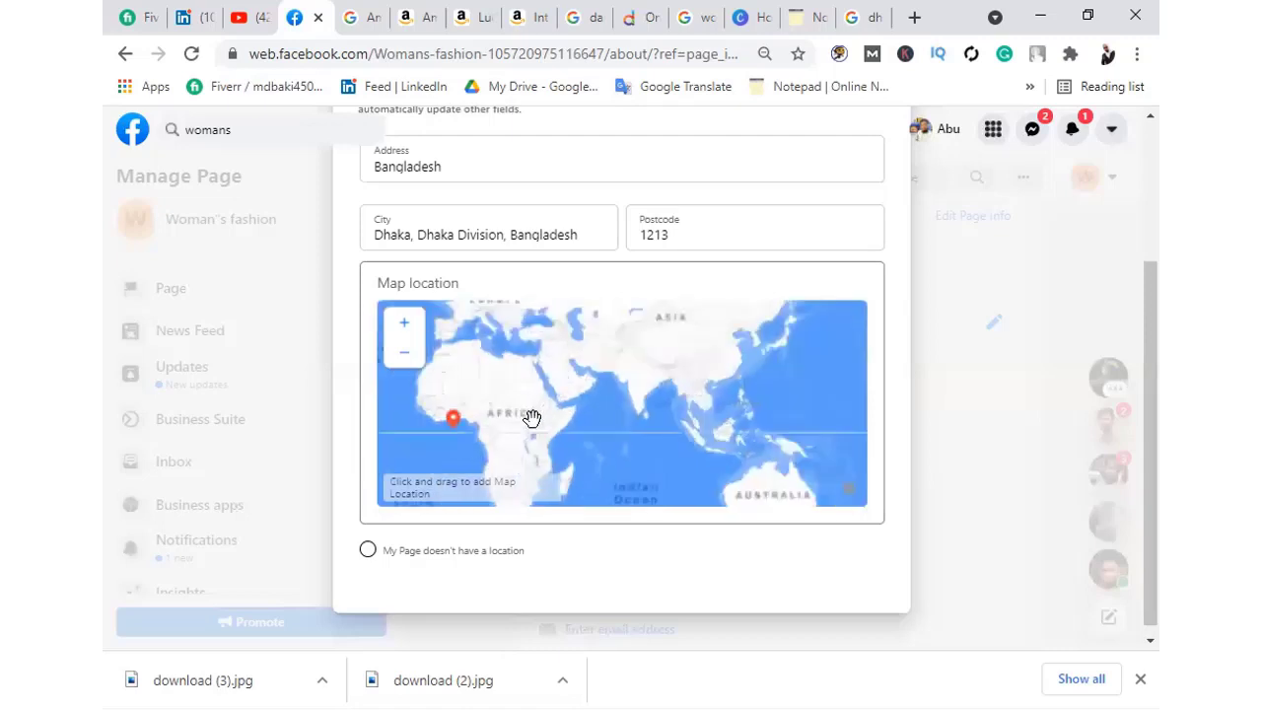
scroll(681, 358, down, 2)
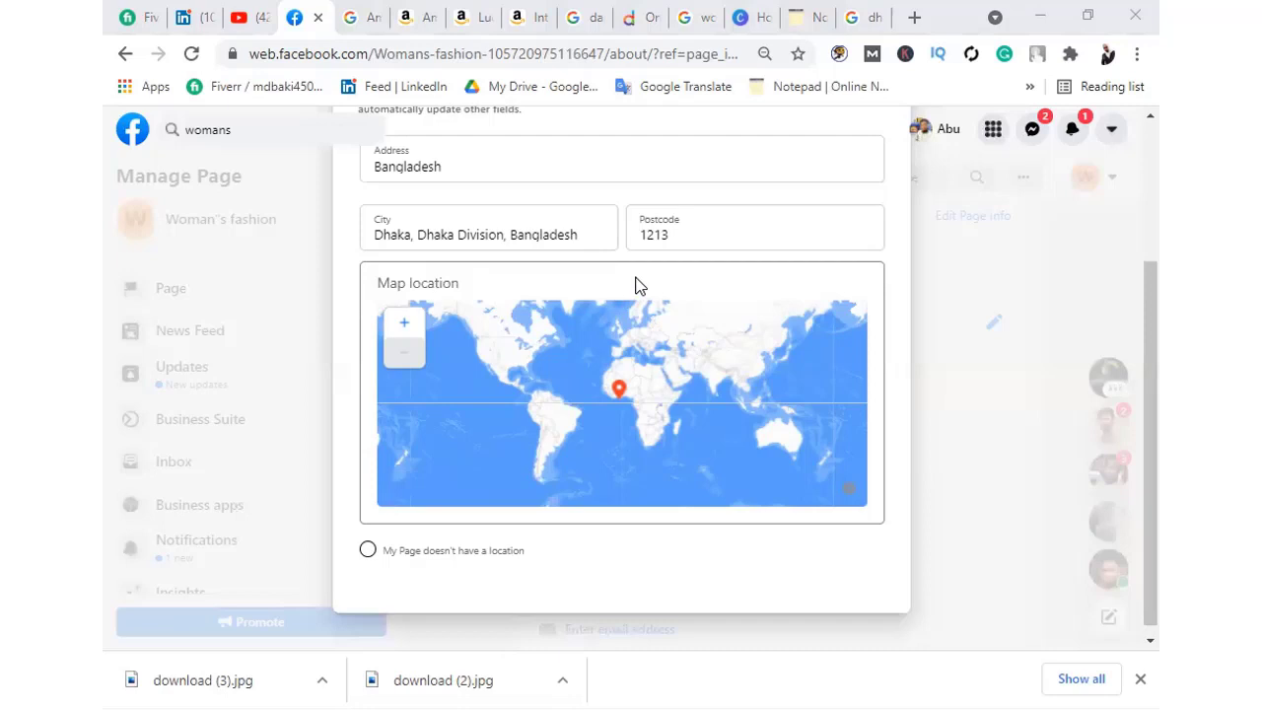
Save the 1213 postcode and tick 'My Page doesn't have a location'
click(665, 235)
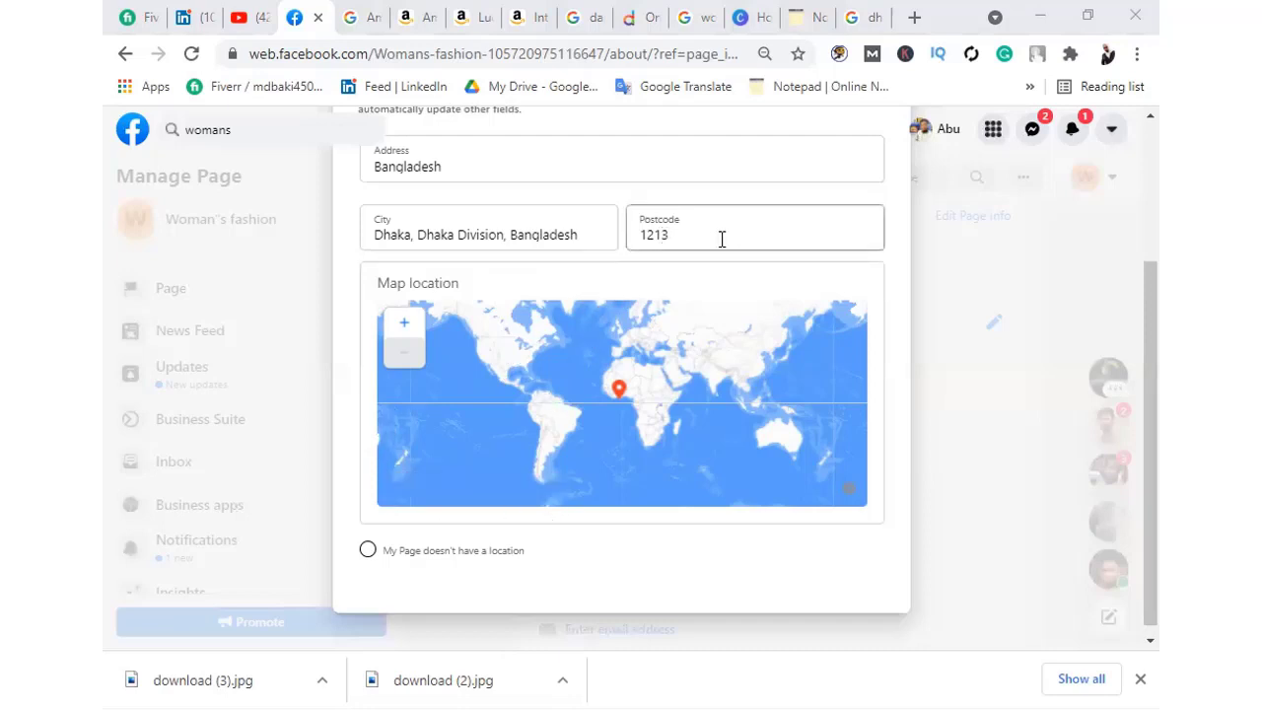
click(834, 369)
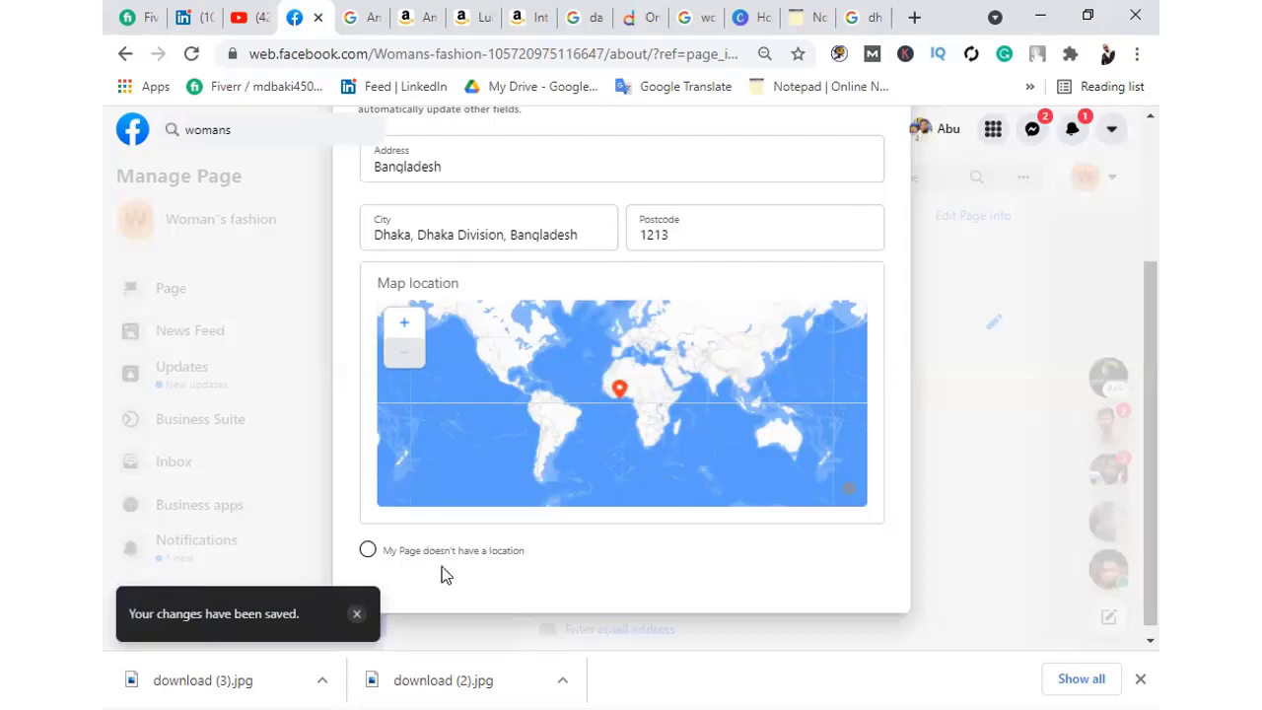
click(368, 551)
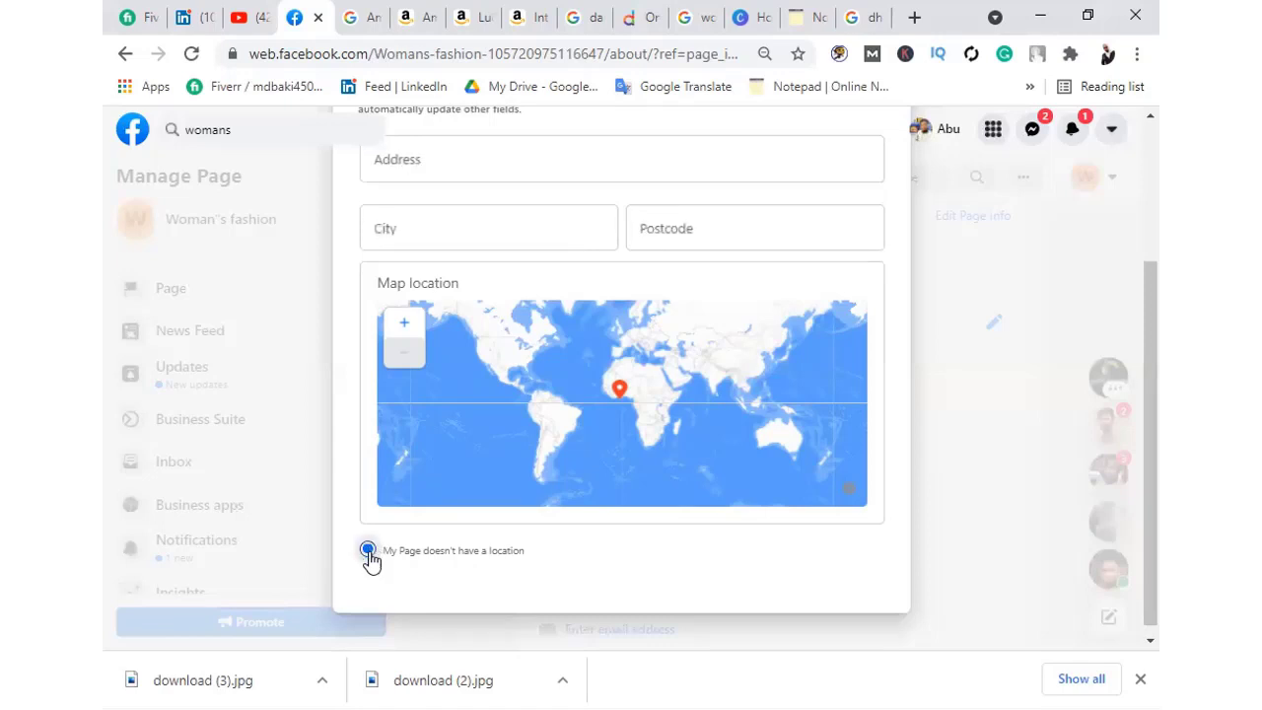
scroll(578, 493, up, 3)
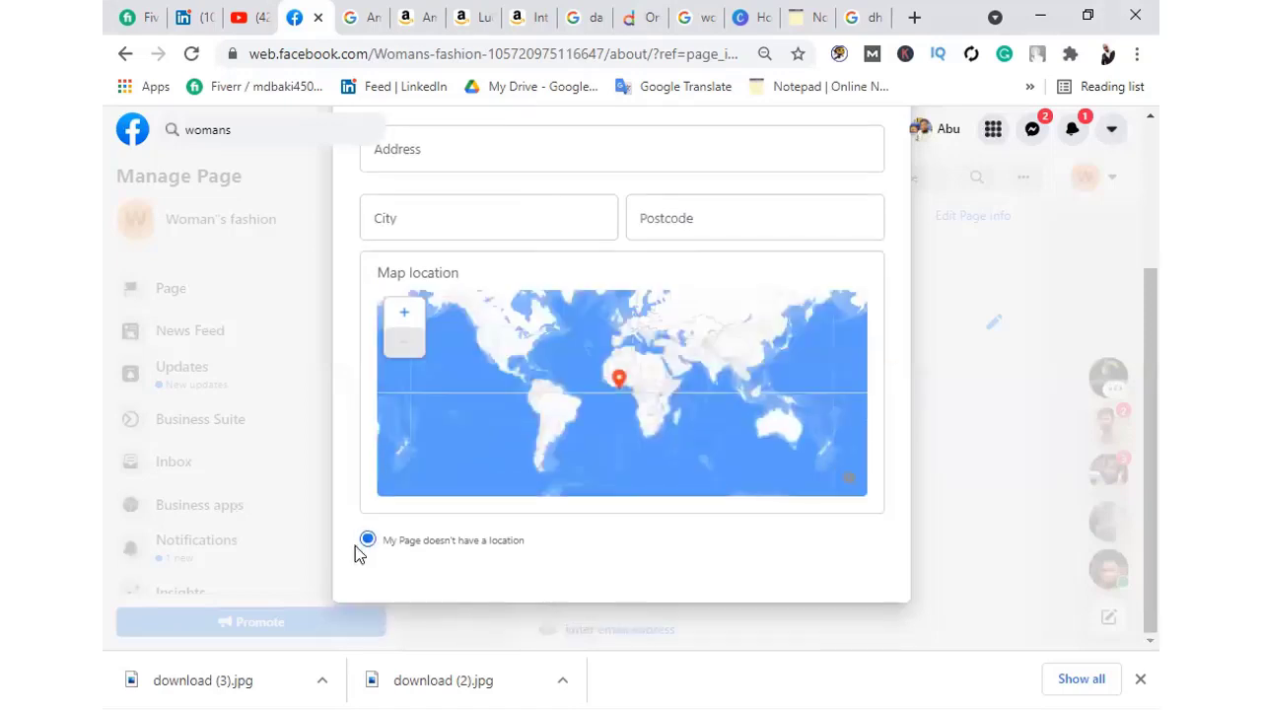
scroll(751, 217, up, 2)
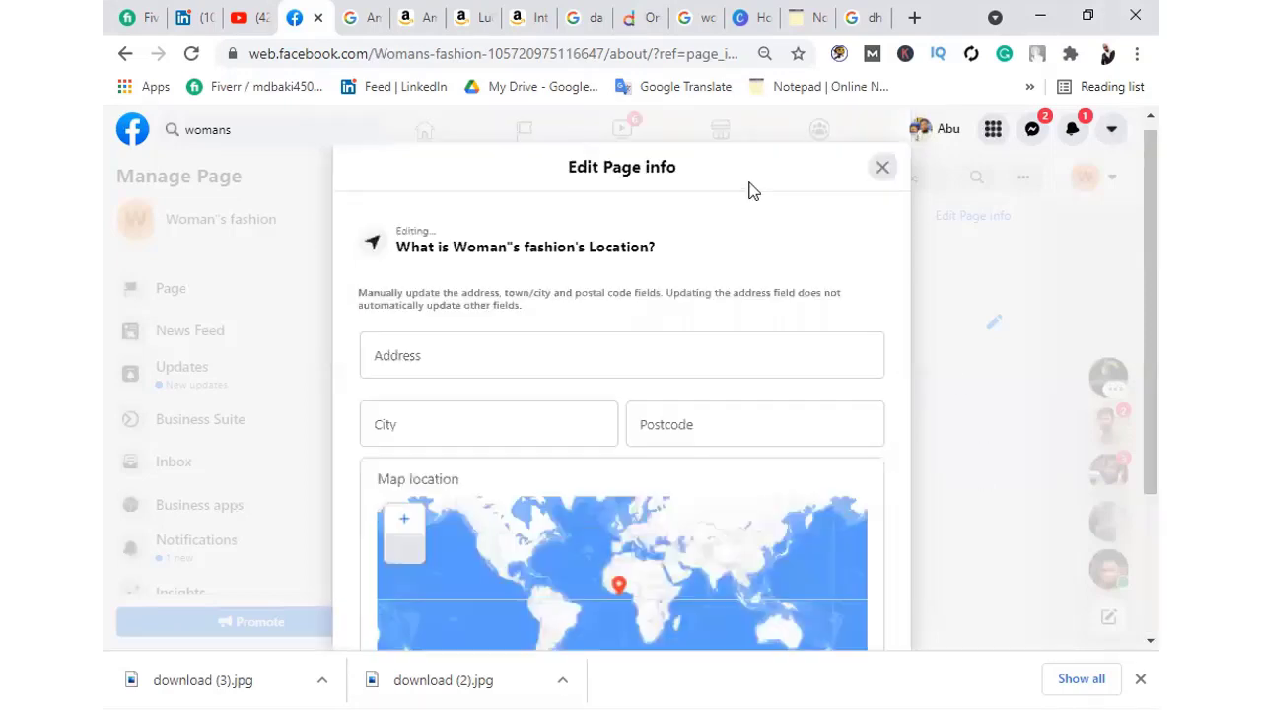
Type a stray 'B' in Address, dismiss the error, then delete it again
click(437, 354)
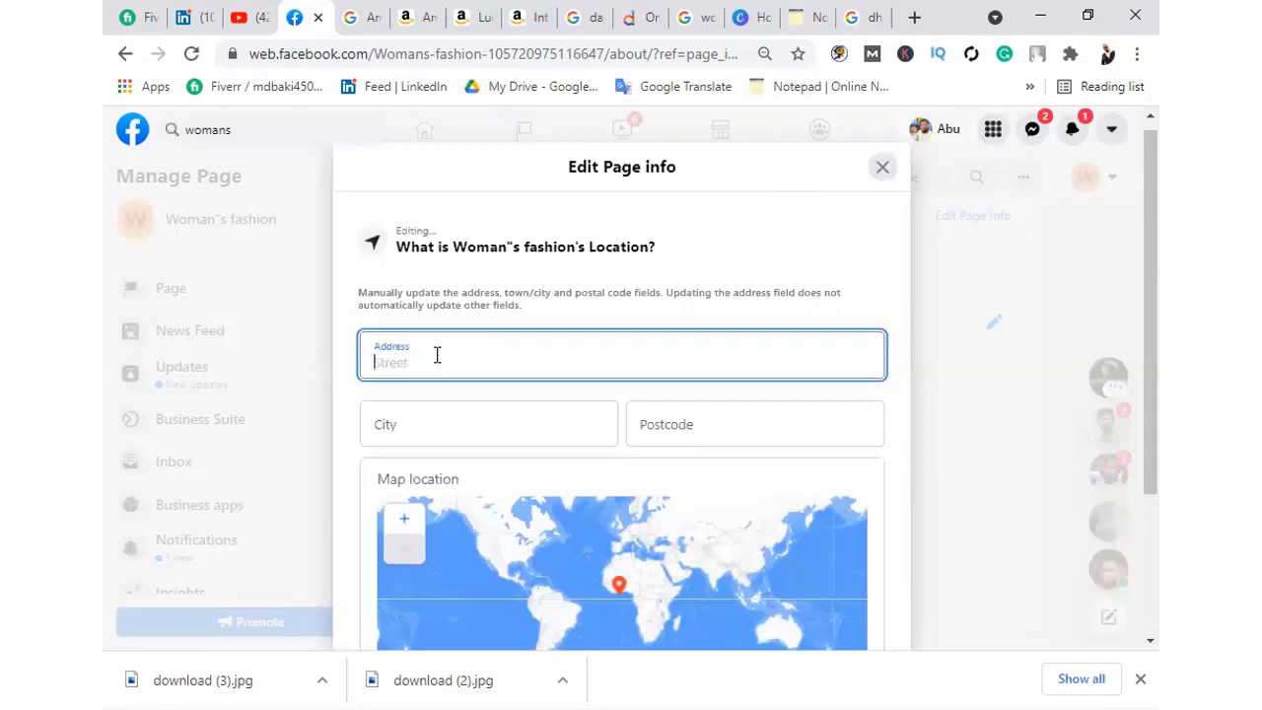
text(B)
scroll(837, 290, down, 2)
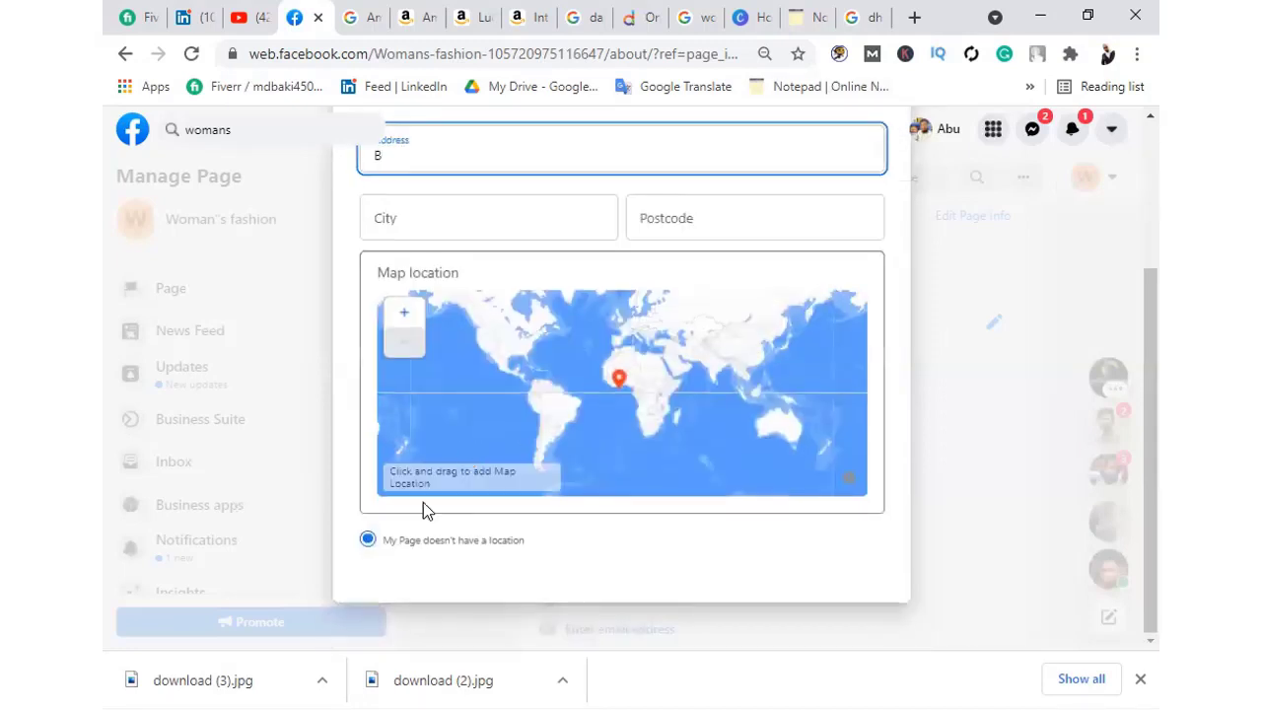
drag(547, 543, 481, 543)
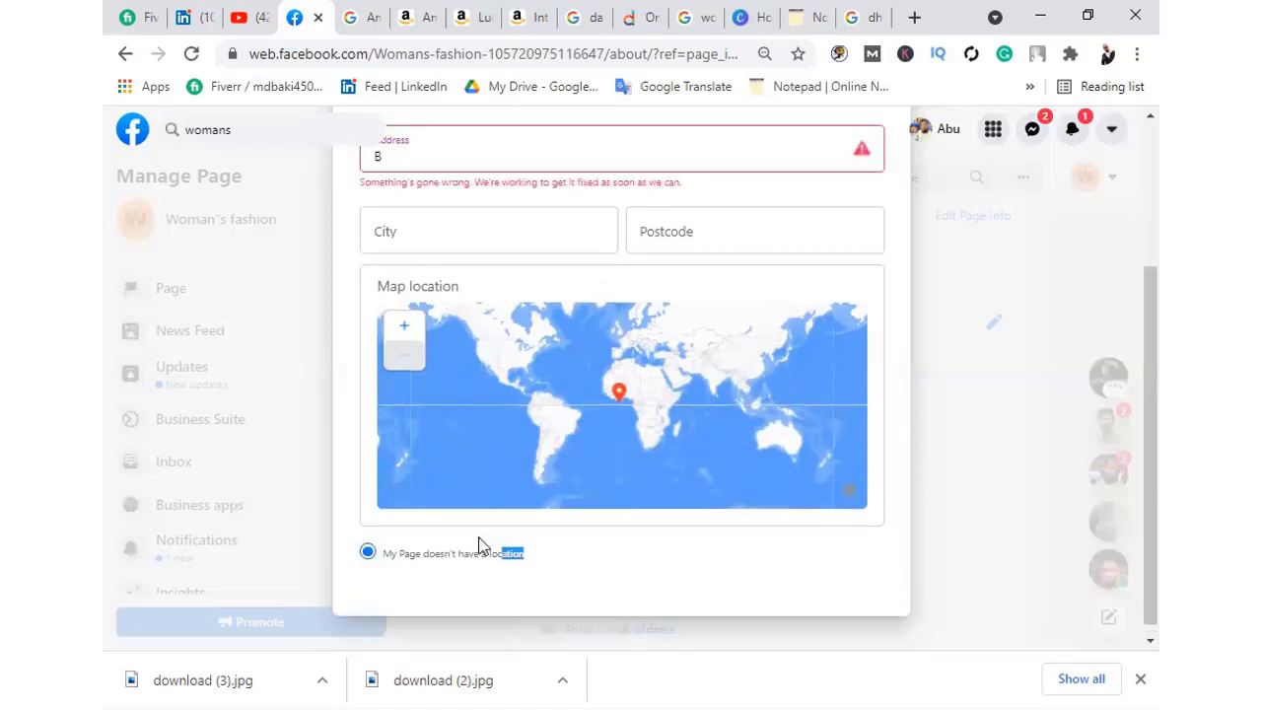
click(819, 332)
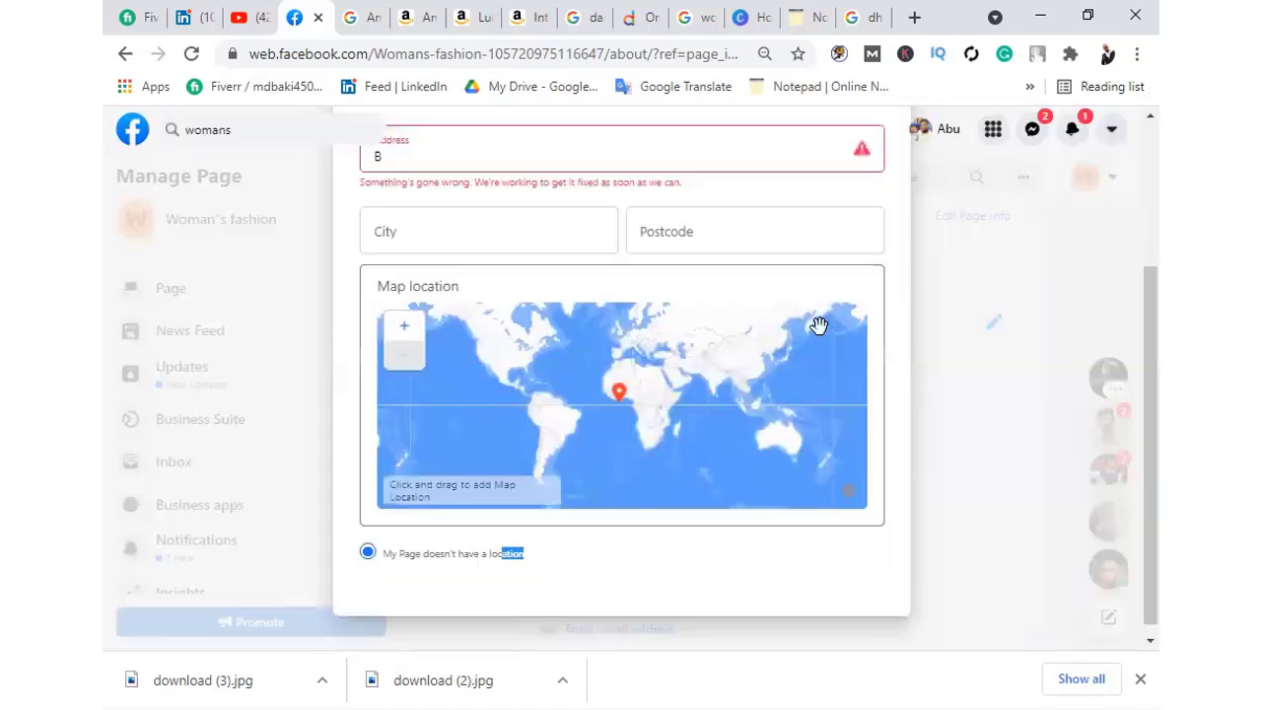
scroll(668, 258, up, 1)
key(BackSpace)
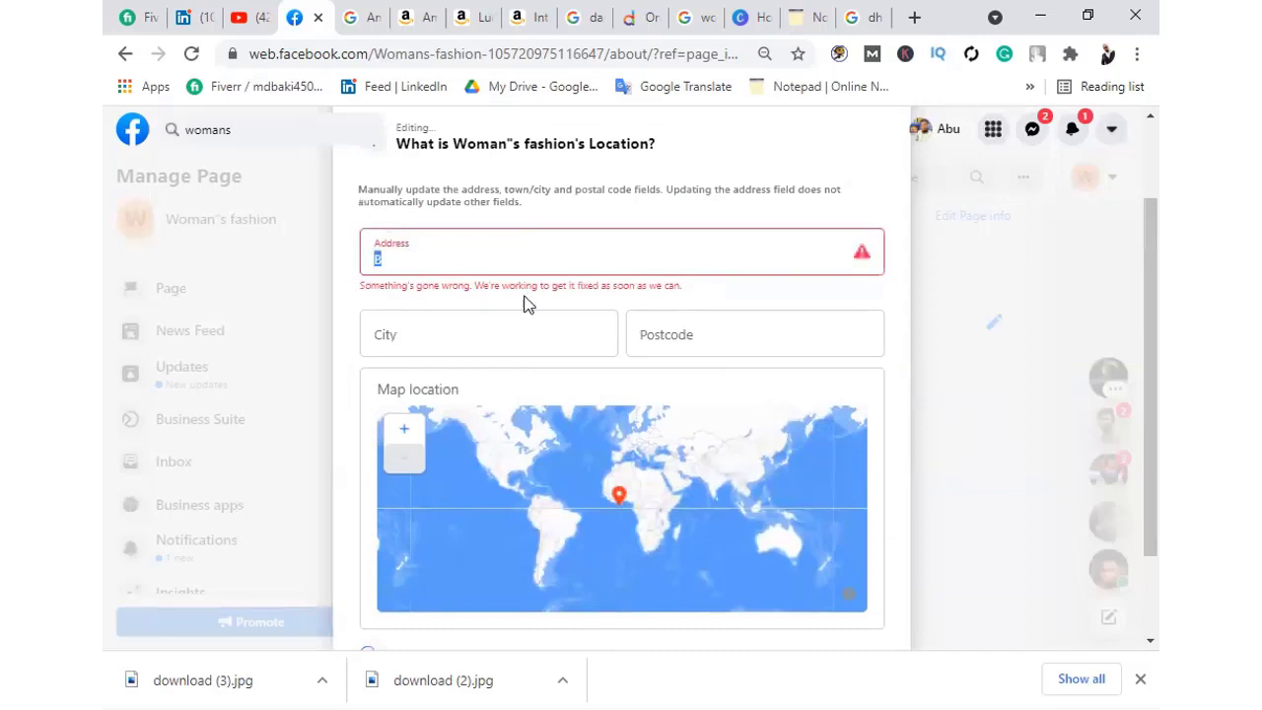
scroll(642, 352, down, 1)
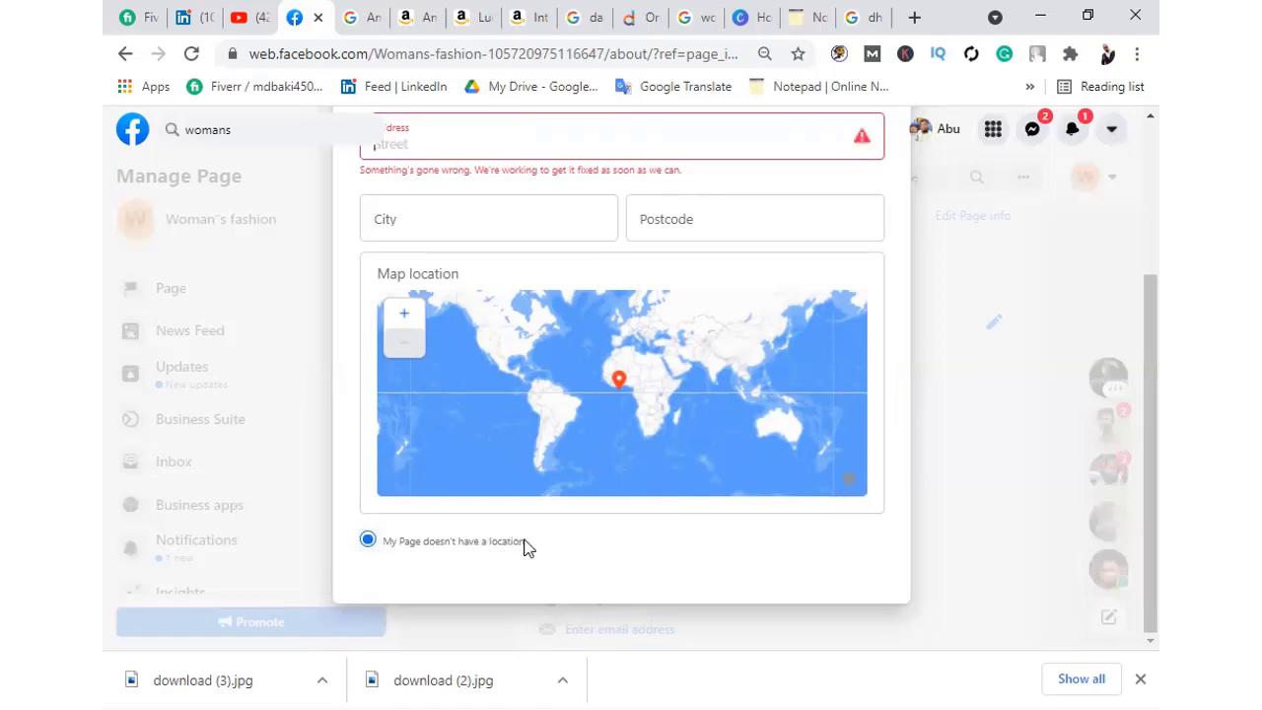
drag(525, 547, 377, 541)
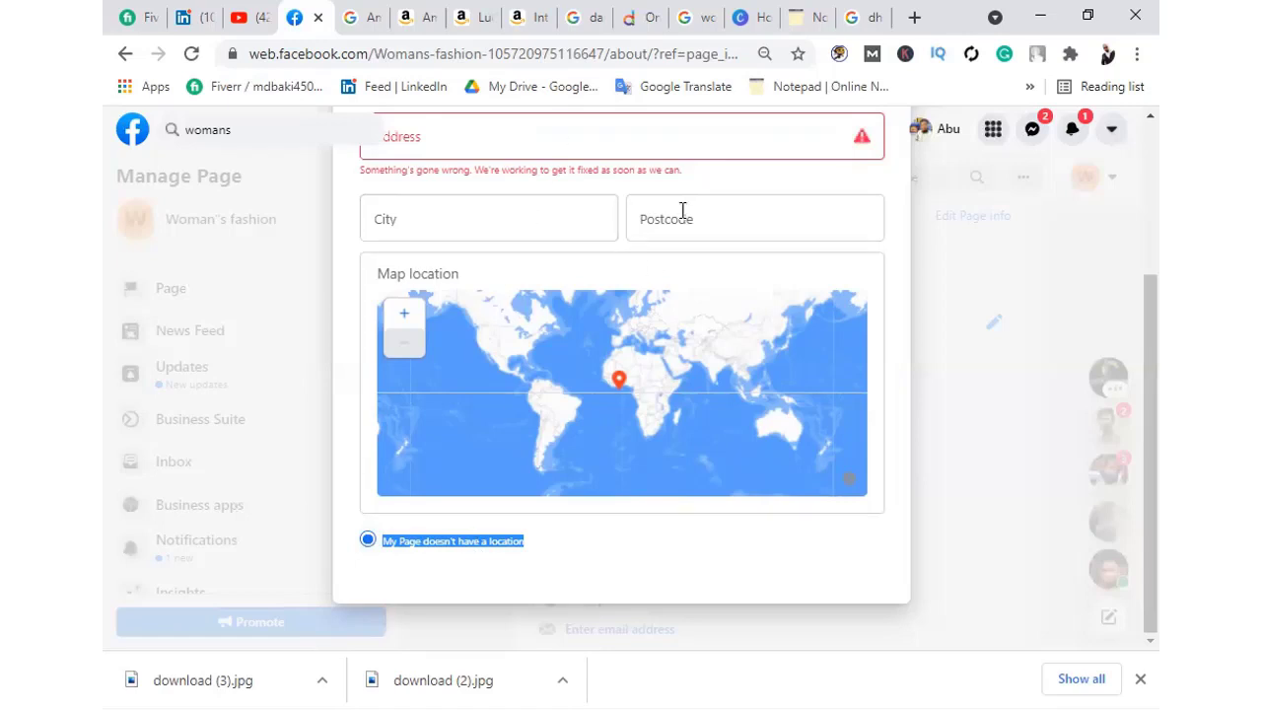
click(567, 558)
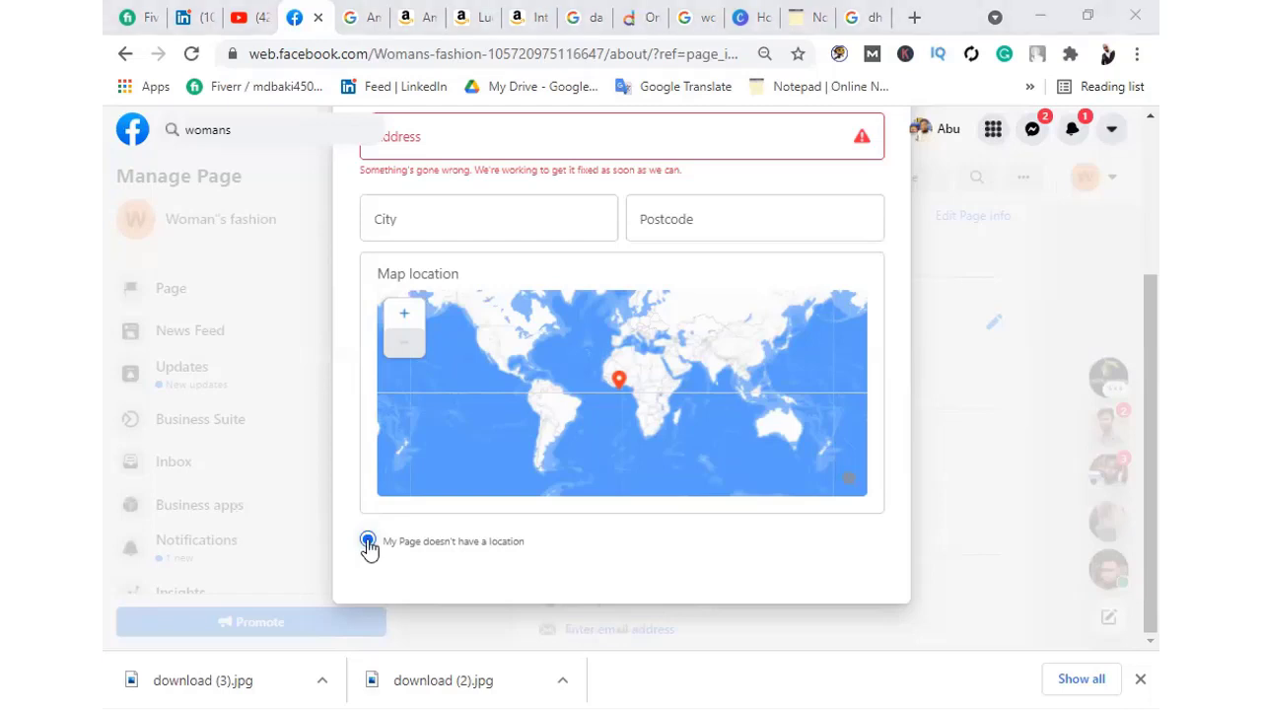
scroll(549, 226, up, 3)
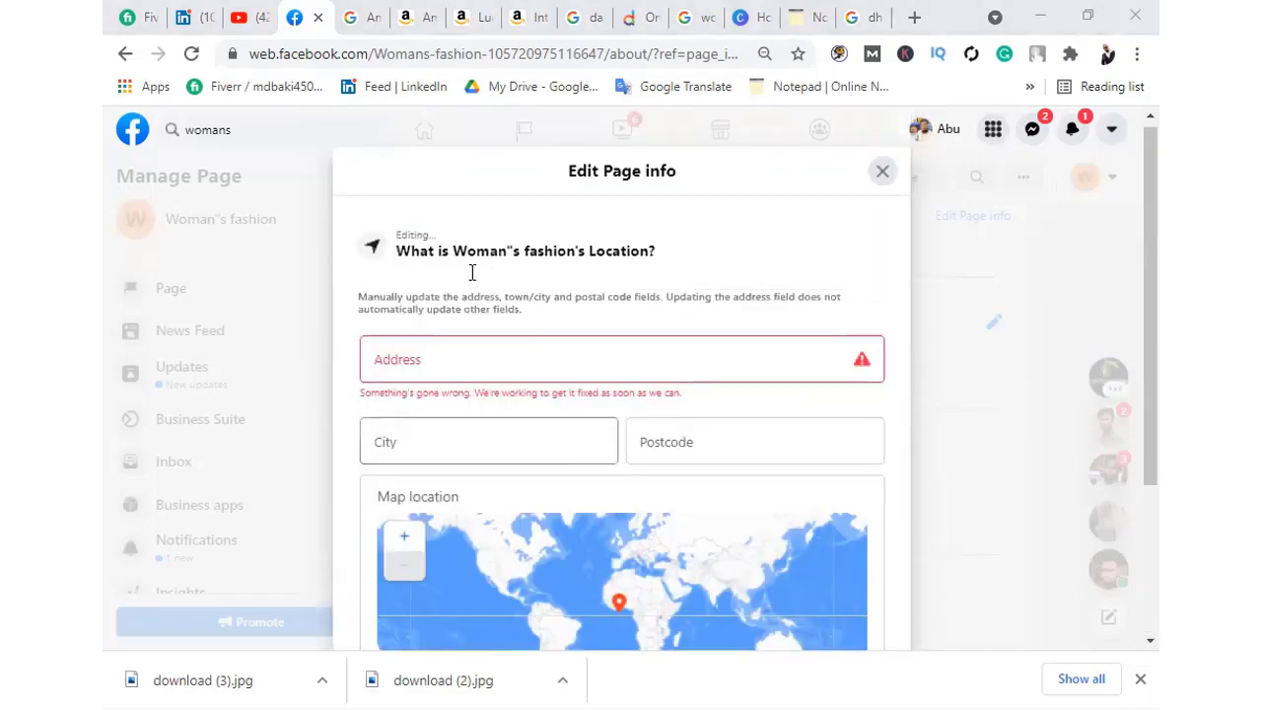
Enter 'Bangl' for the address and pick 'Dhaka, Dhaka Division, Bangladesh' as the city
click(443, 371)
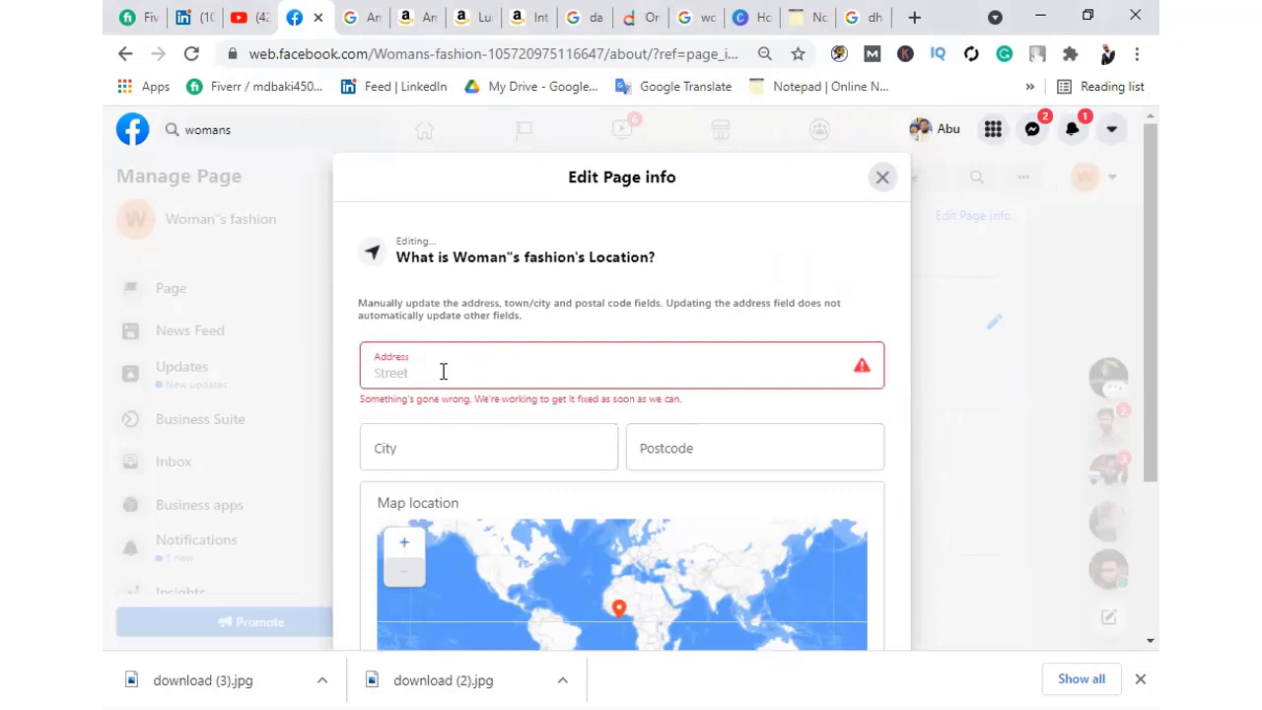
text(Bangladesh)
click(431, 430)
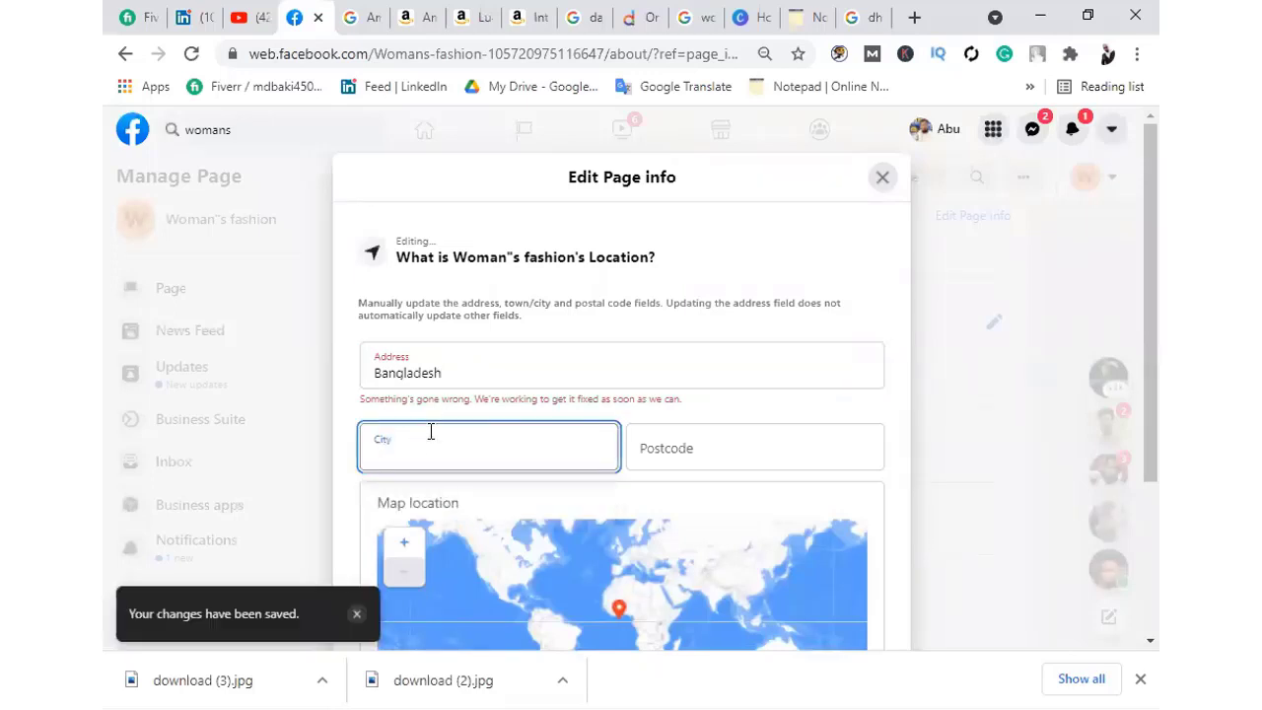
text(Dhaka)
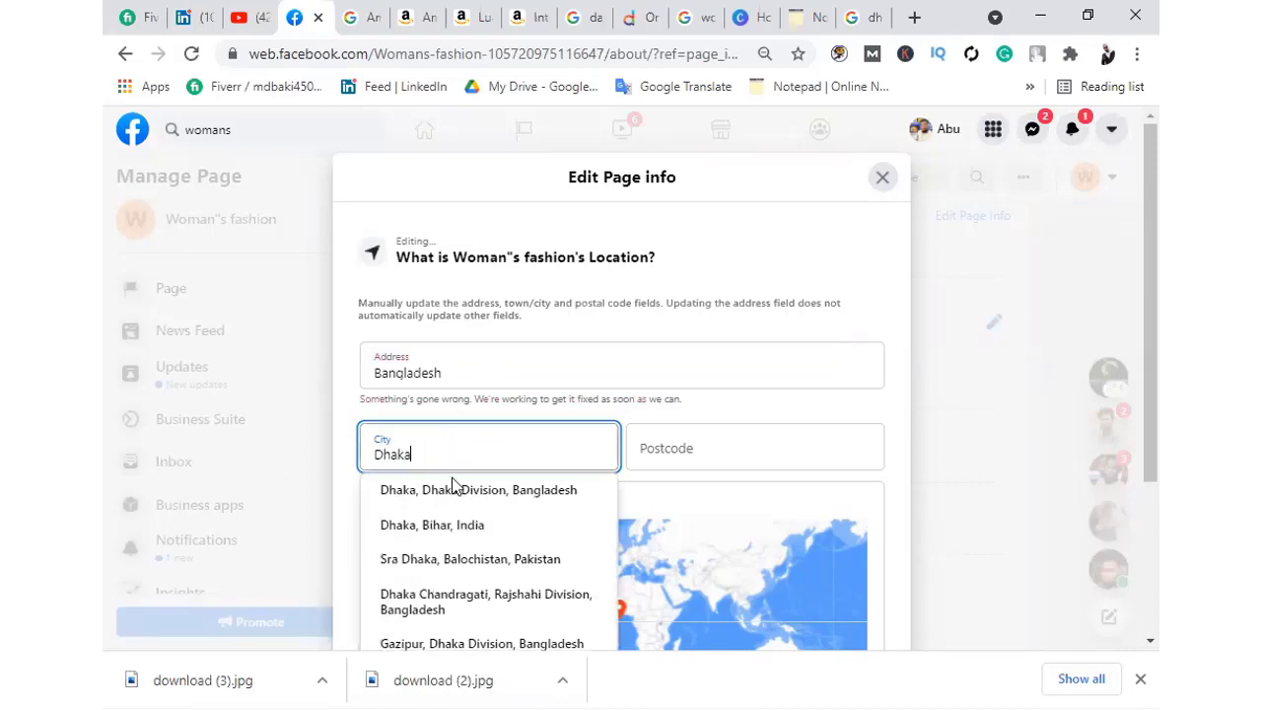
click(470, 507)
click(523, 498)
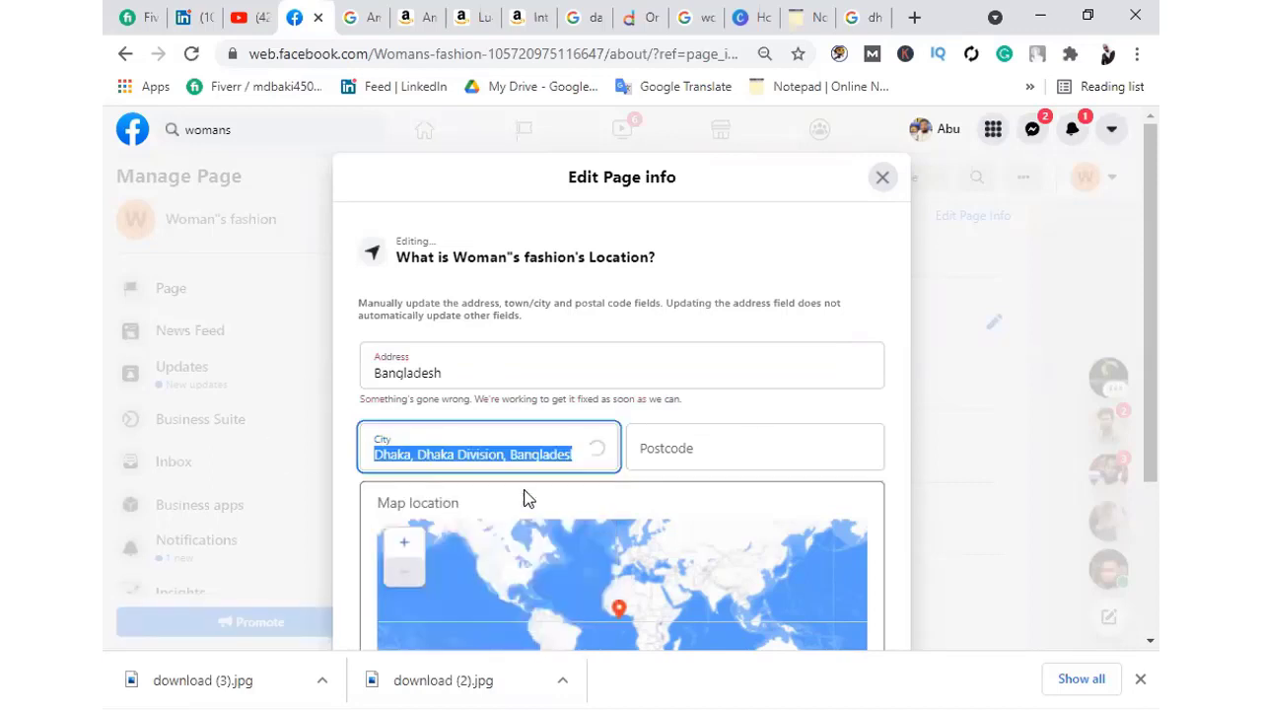
Enter the 1213 postcode and close the location editor back to About
click(713, 451)
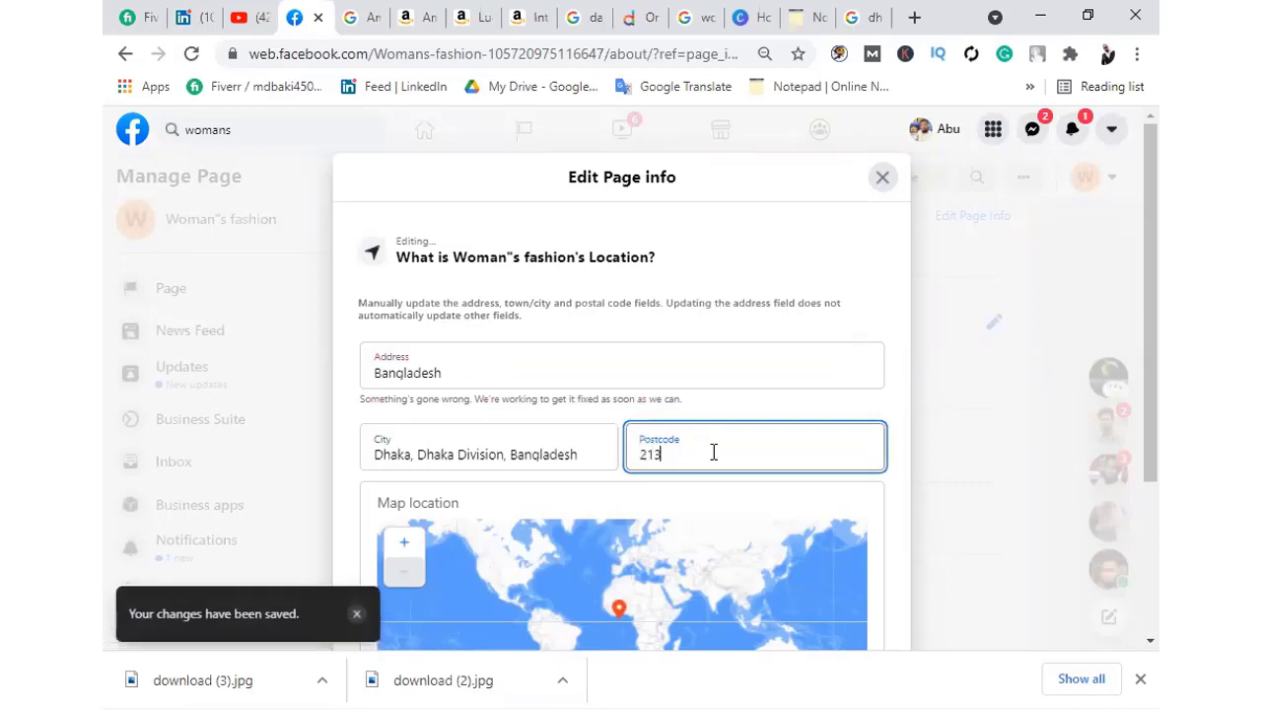
text(1)
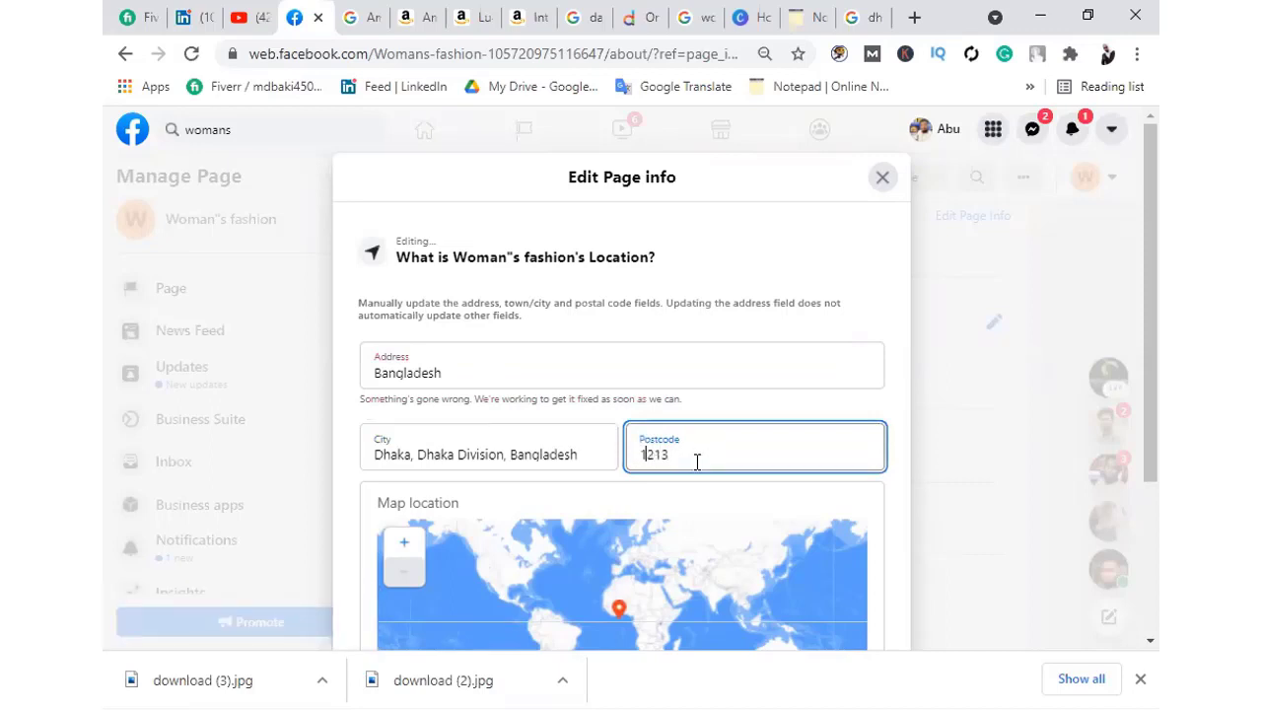
scroll(681, 463, down, 3)
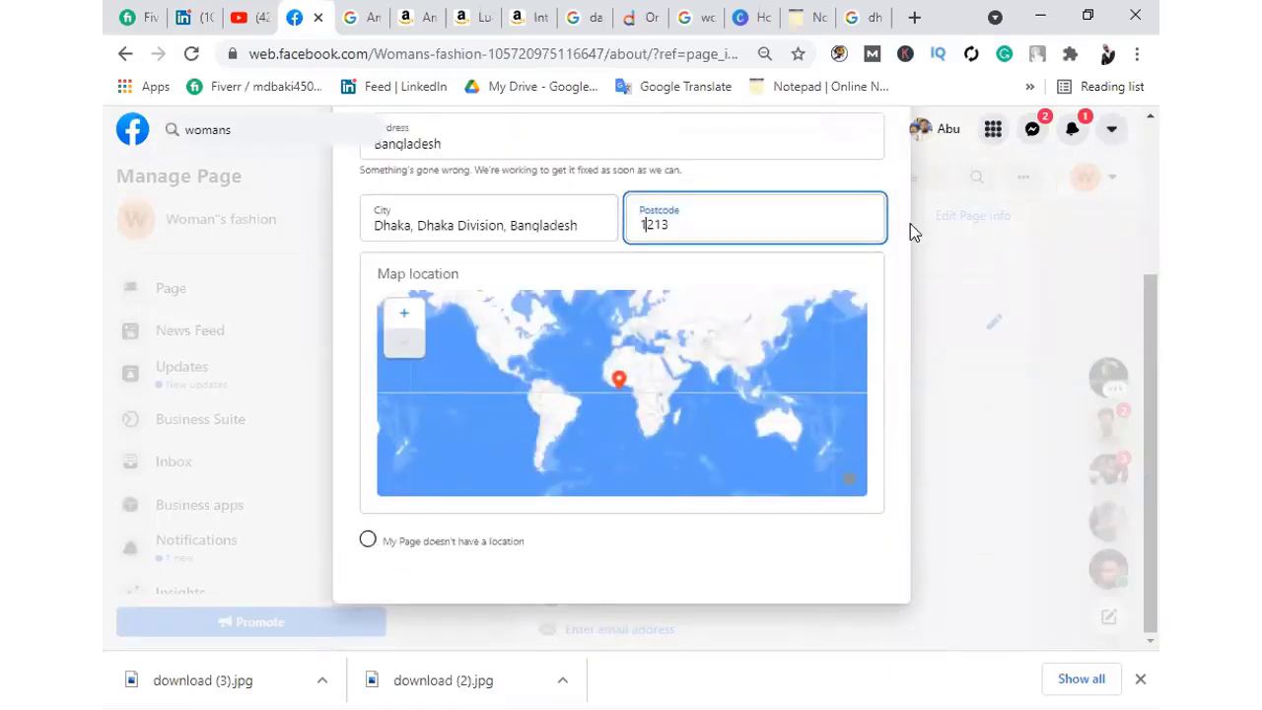
scroll(887, 173, up, 3)
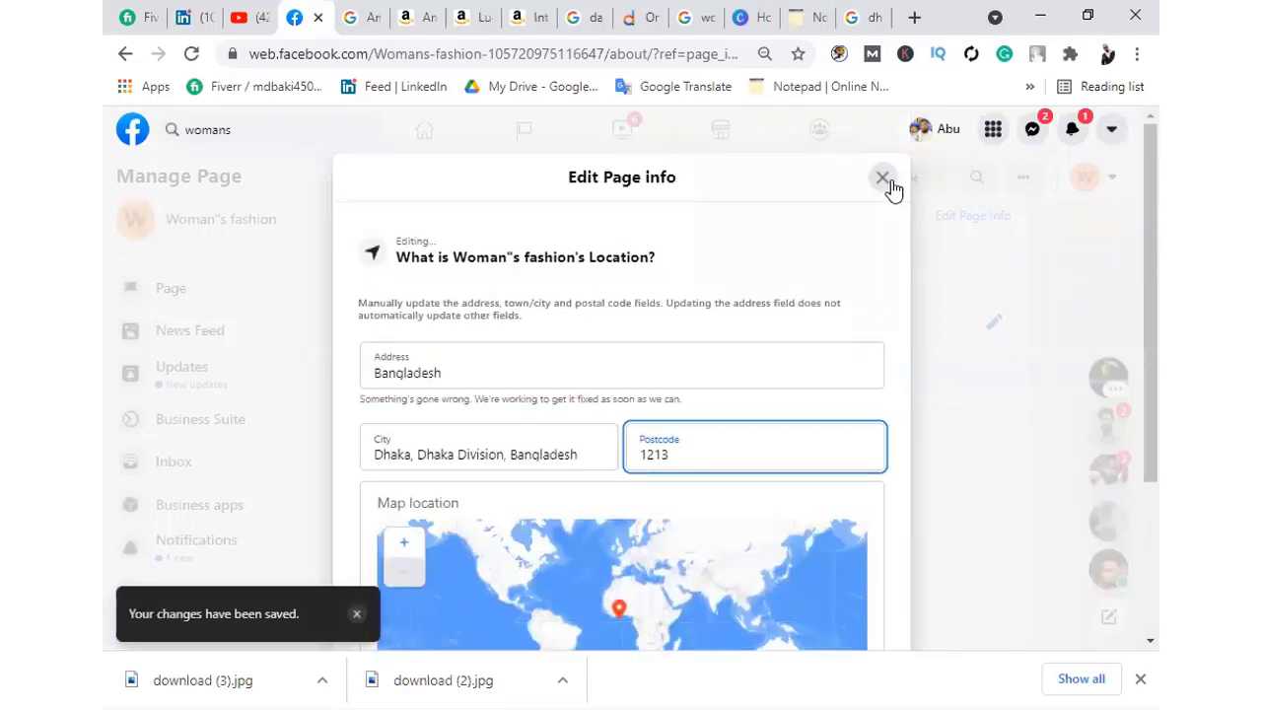
click(882, 179)
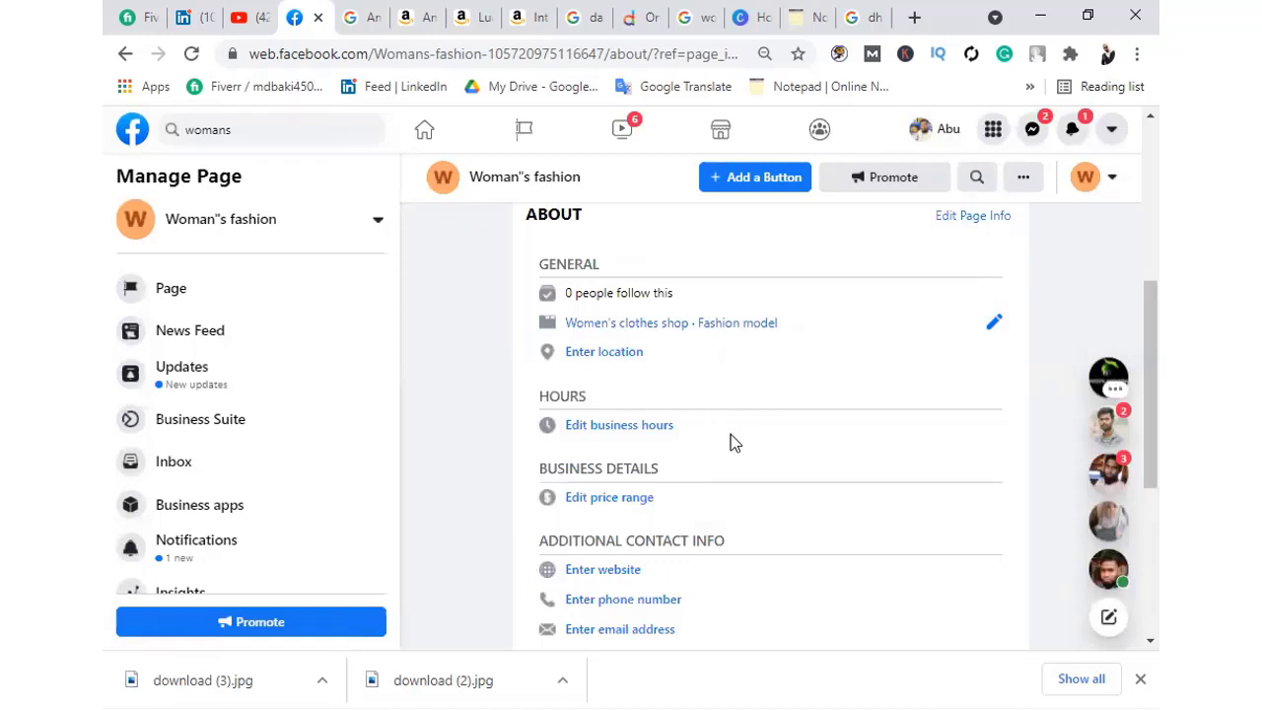
Open 'Edit business hours' from the Woman"s fashion About section
scroll(690, 404, down, 1)
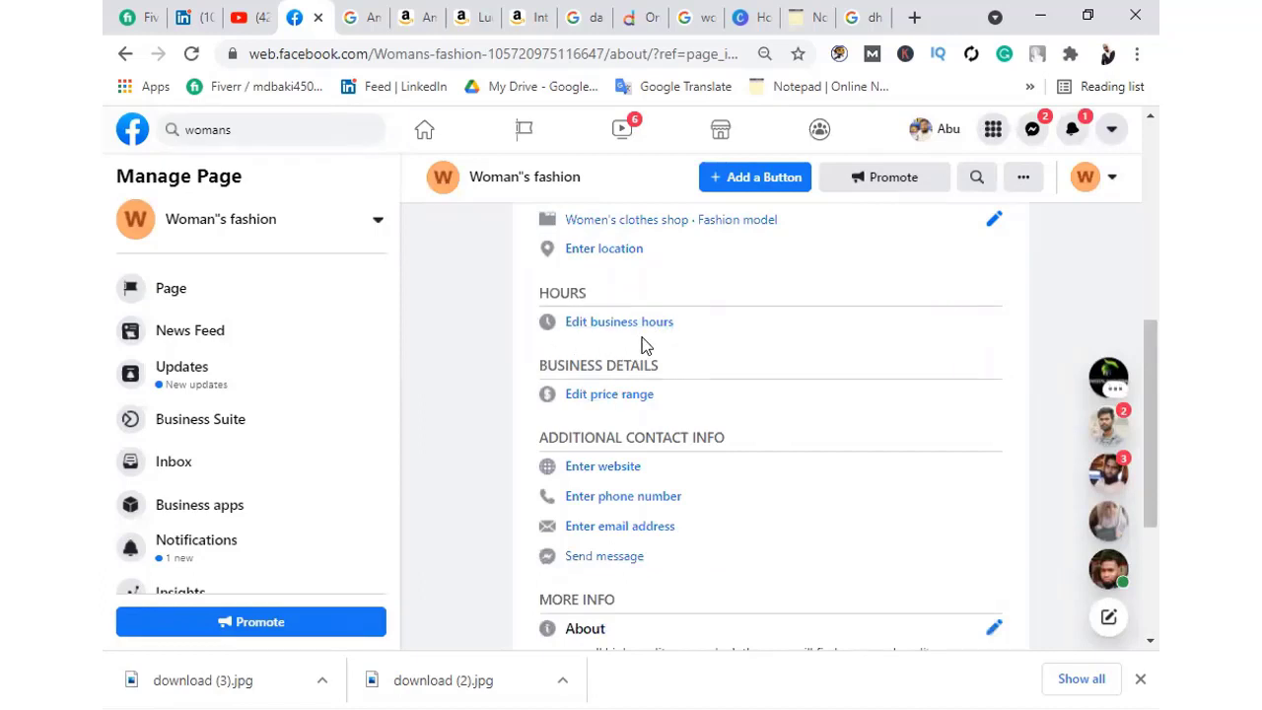
click(600, 324)
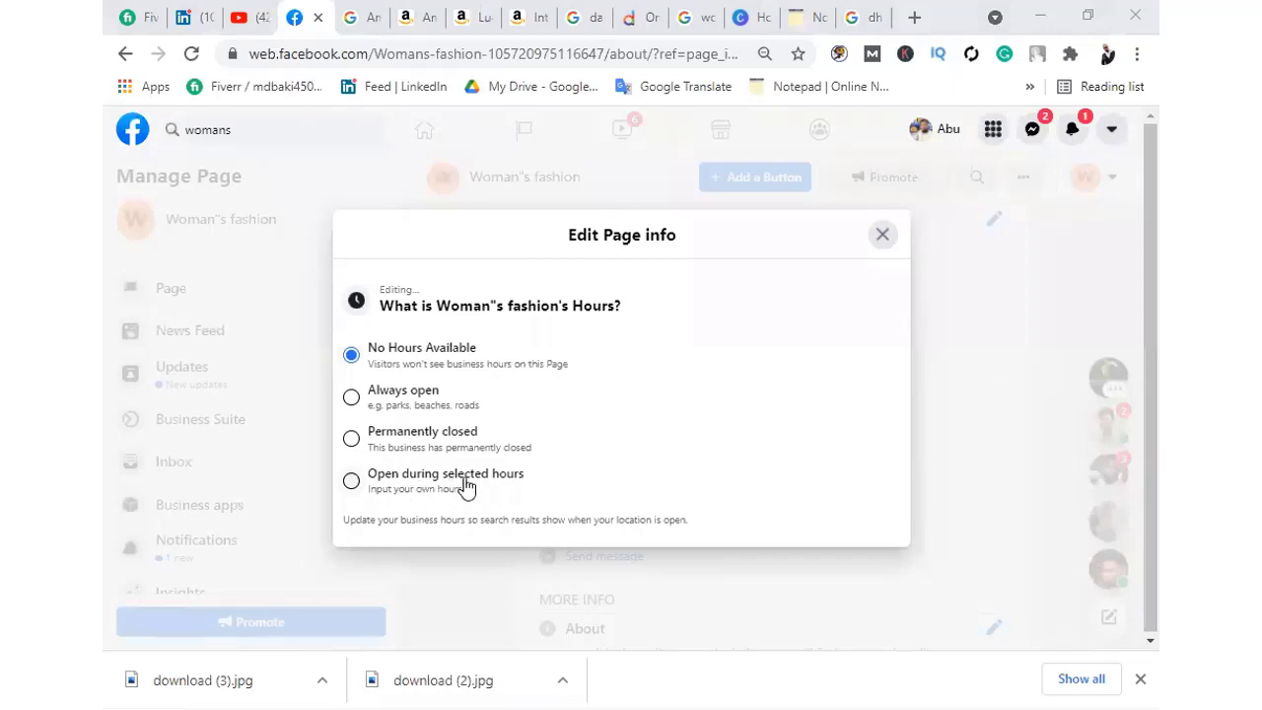
Choose 'Open during selected hours' and set Monday to 07:00–09:30
click(351, 485)
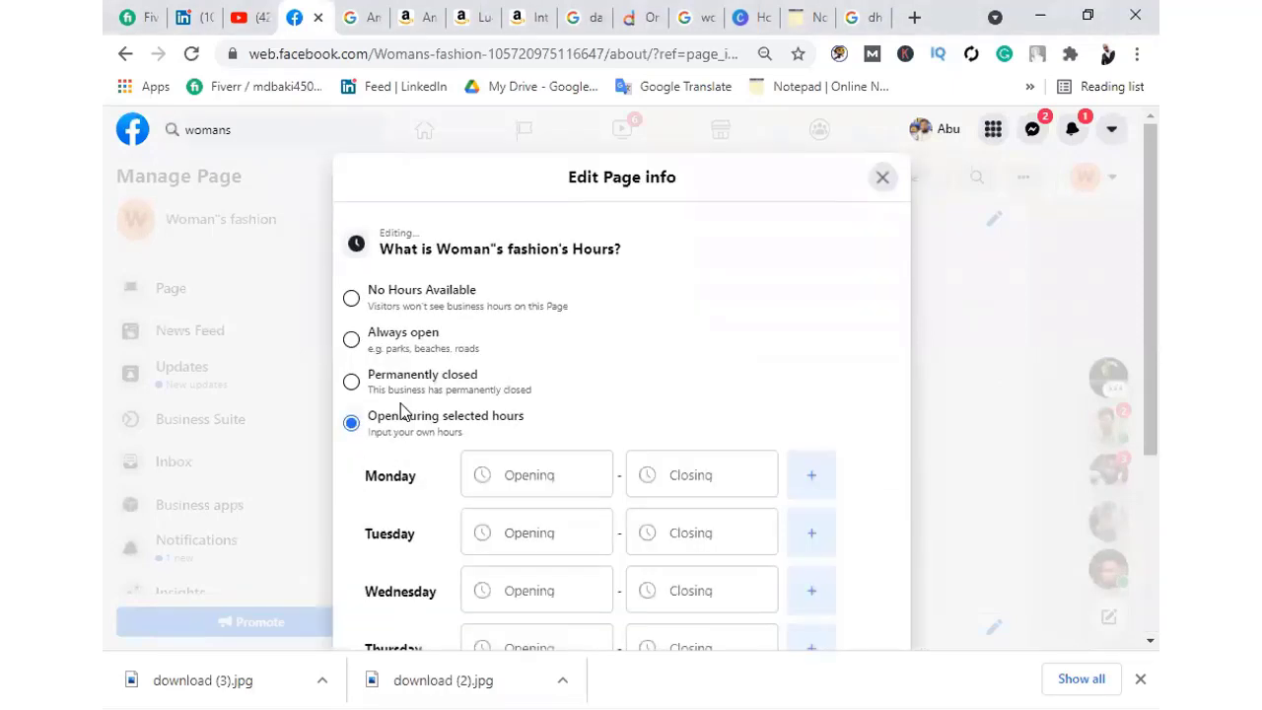
scroll(563, 163, down, 3)
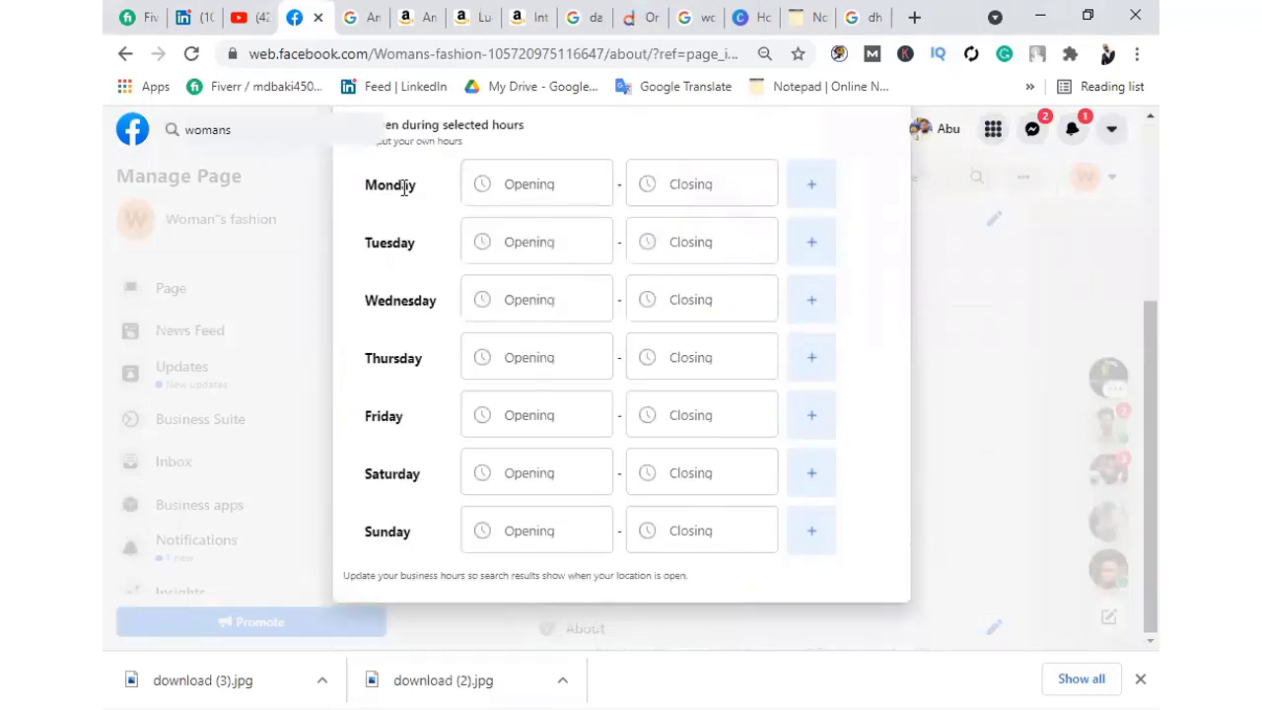
click(539, 183)
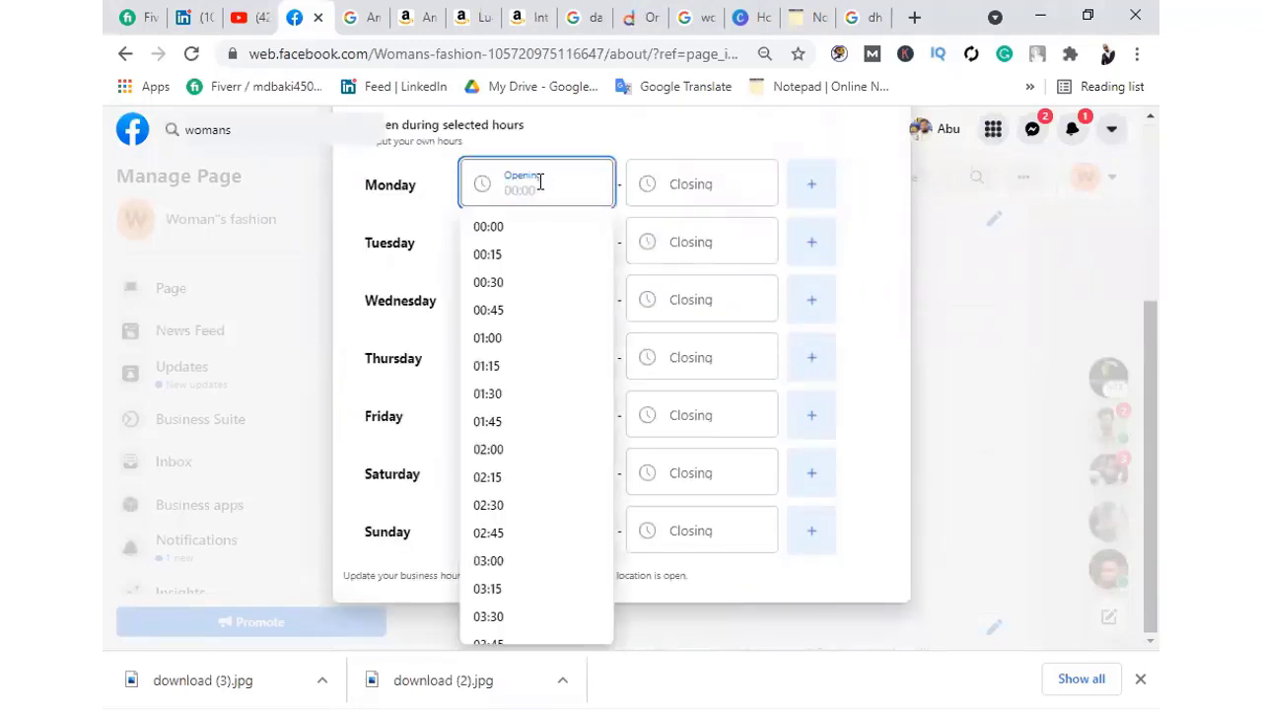
text(9)
click(704, 181)
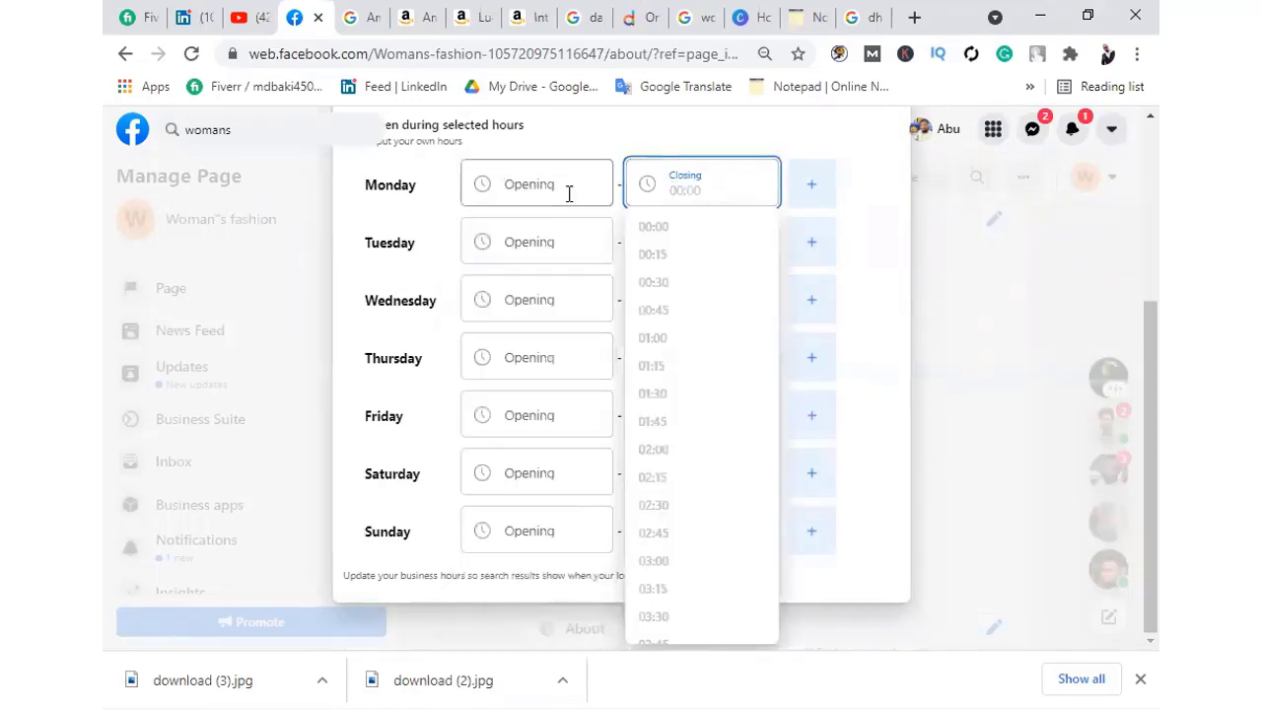
click(529, 186)
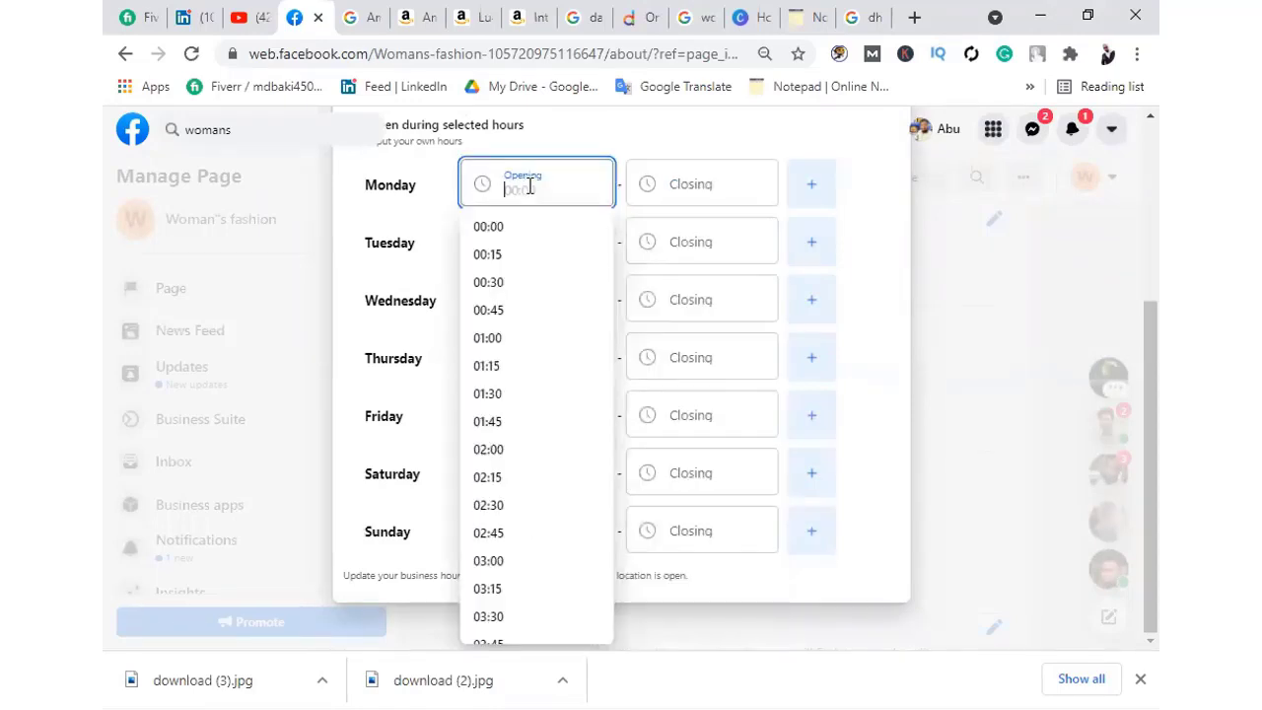
scroll(502, 449, down, 2)
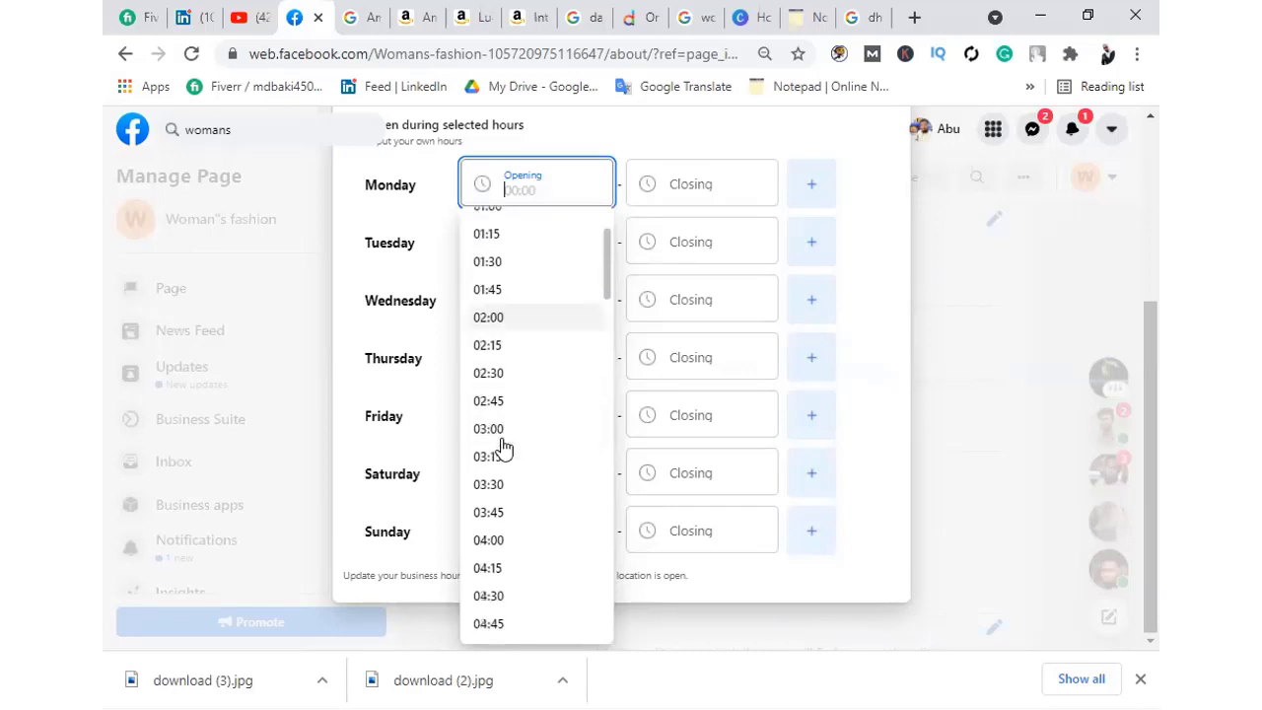
scroll(505, 414, down, 1)
scroll(507, 350, up, 3)
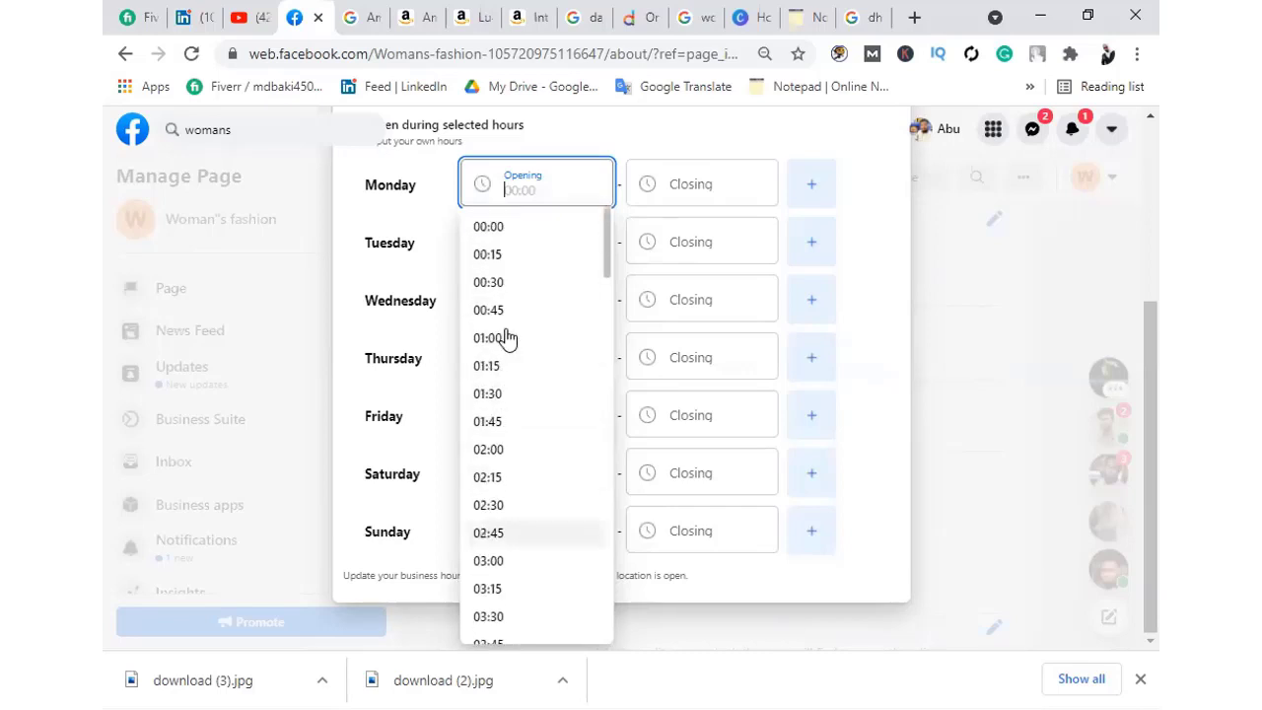
scroll(505, 394, down, 5)
click(513, 500)
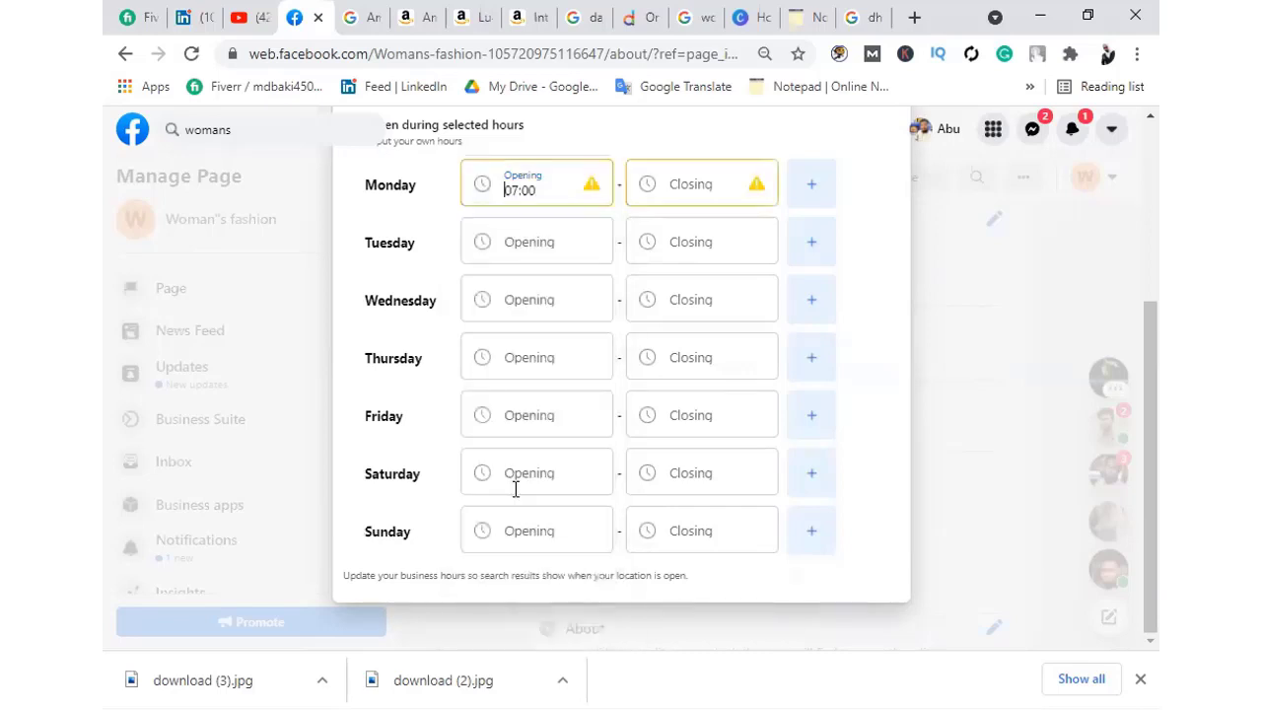
click(681, 183)
scroll(690, 512, down, 7)
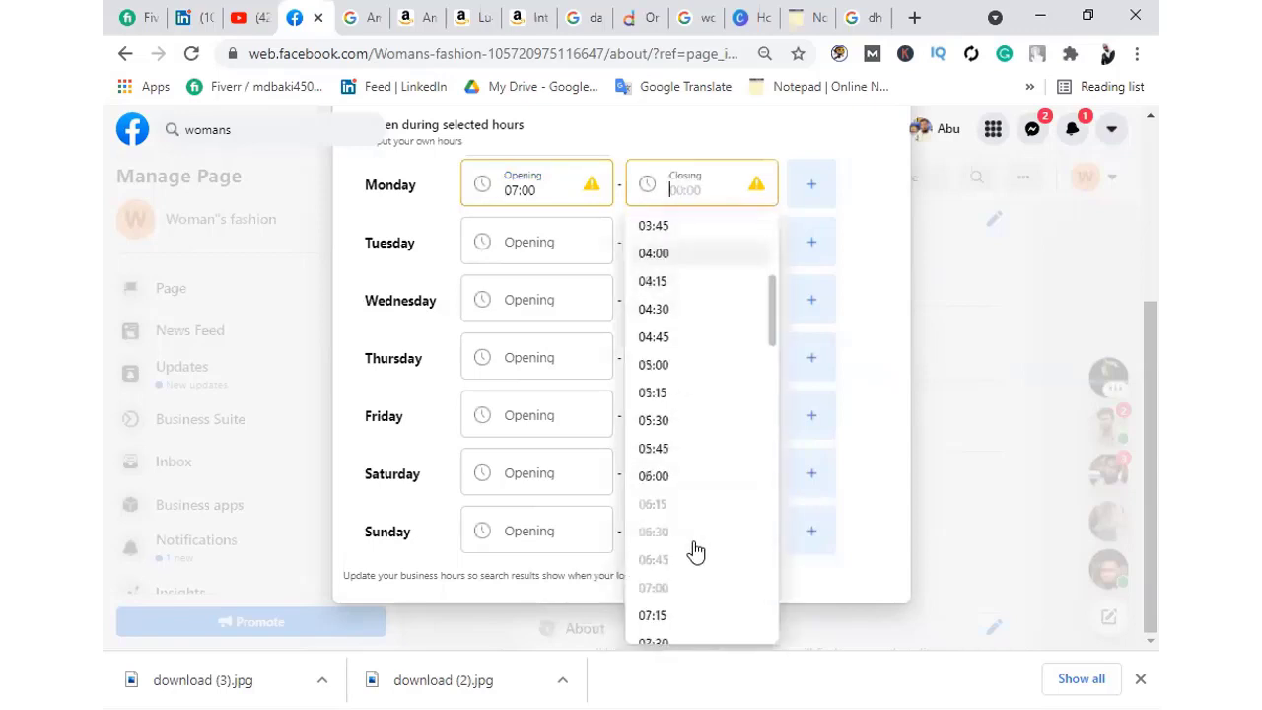
click(673, 570)
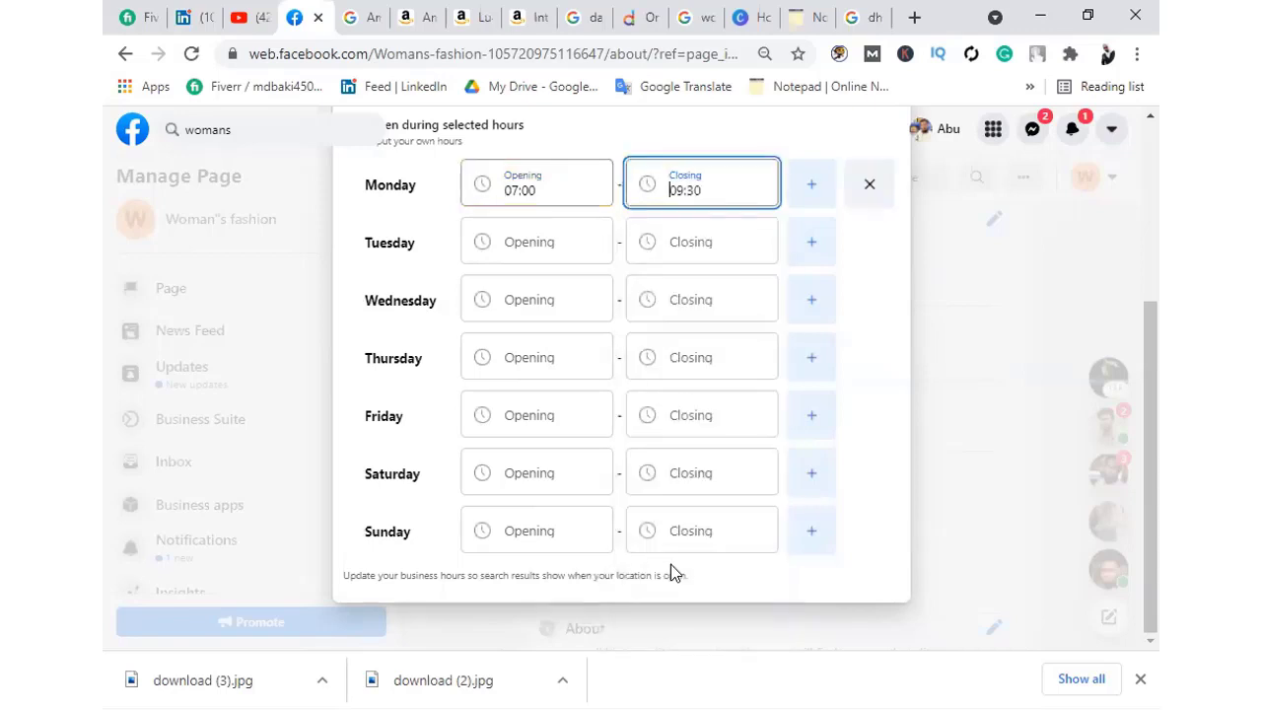
Set Tuesday 01:15–02:00 and Wednesday 02:00–02:30, and add a second Thursday slot
click(515, 242)
click(488, 423)
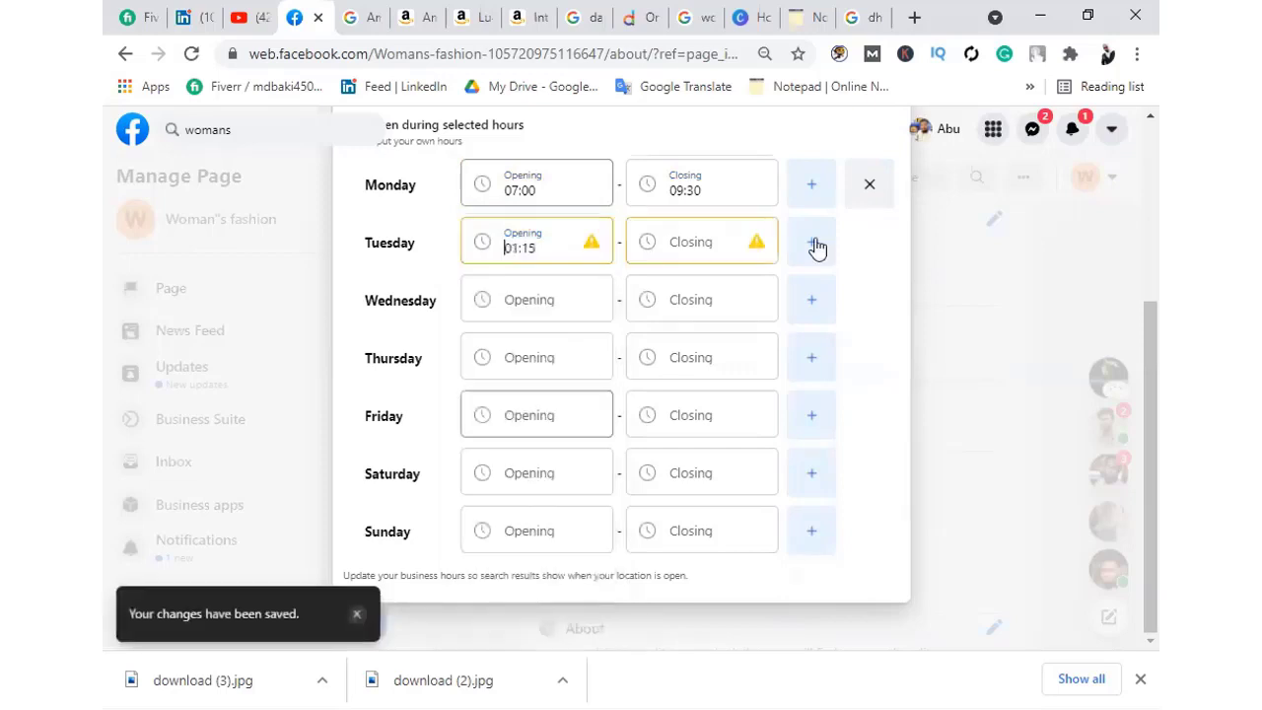
click(717, 247)
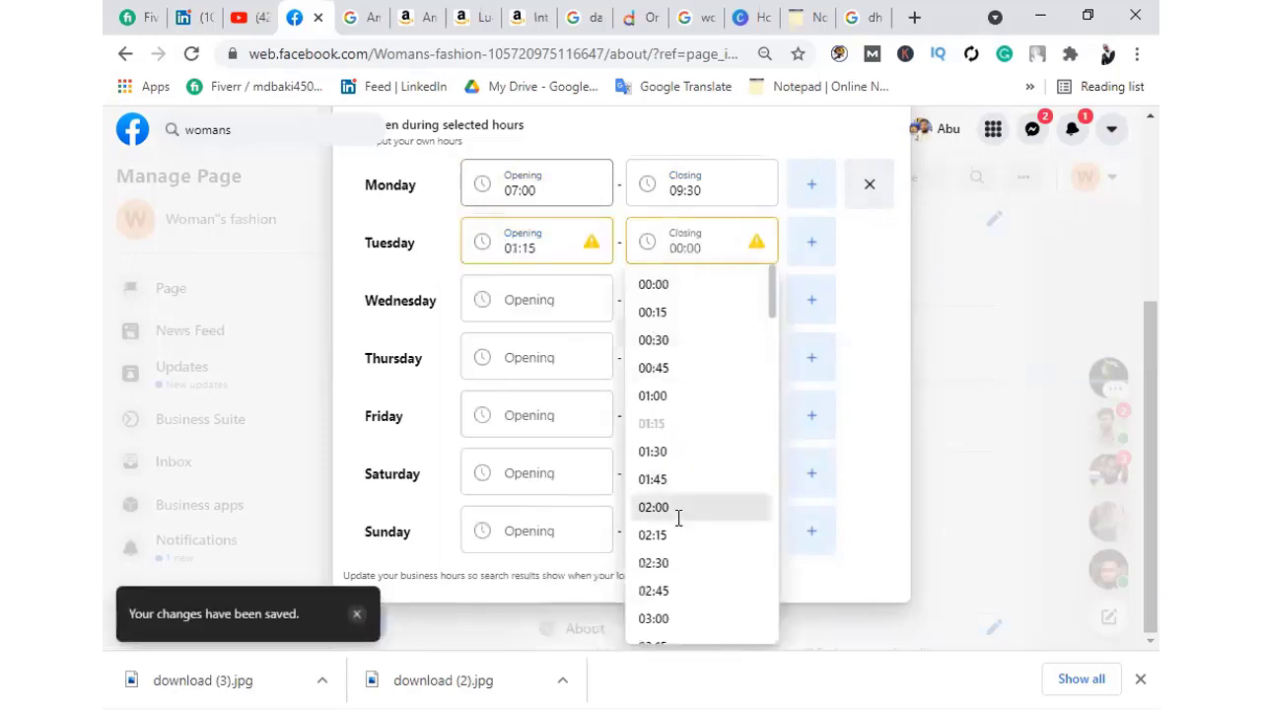
click(676, 512)
click(545, 299)
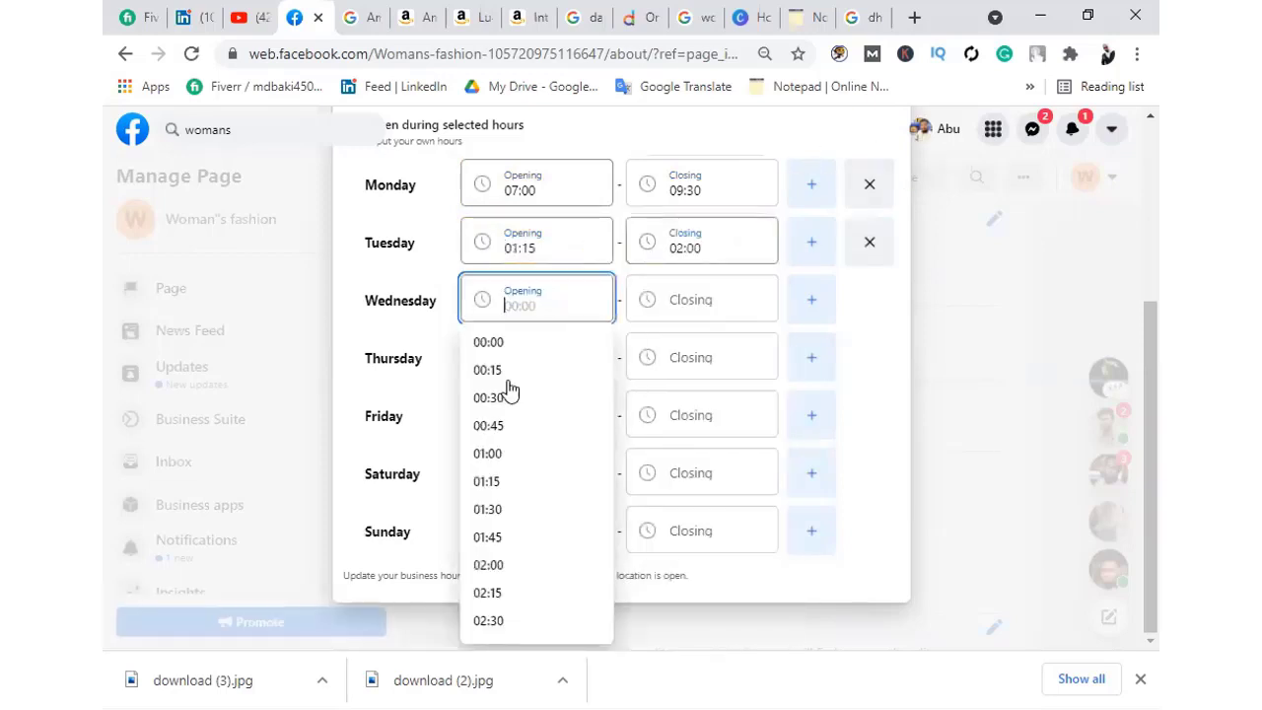
click(519, 569)
click(730, 309)
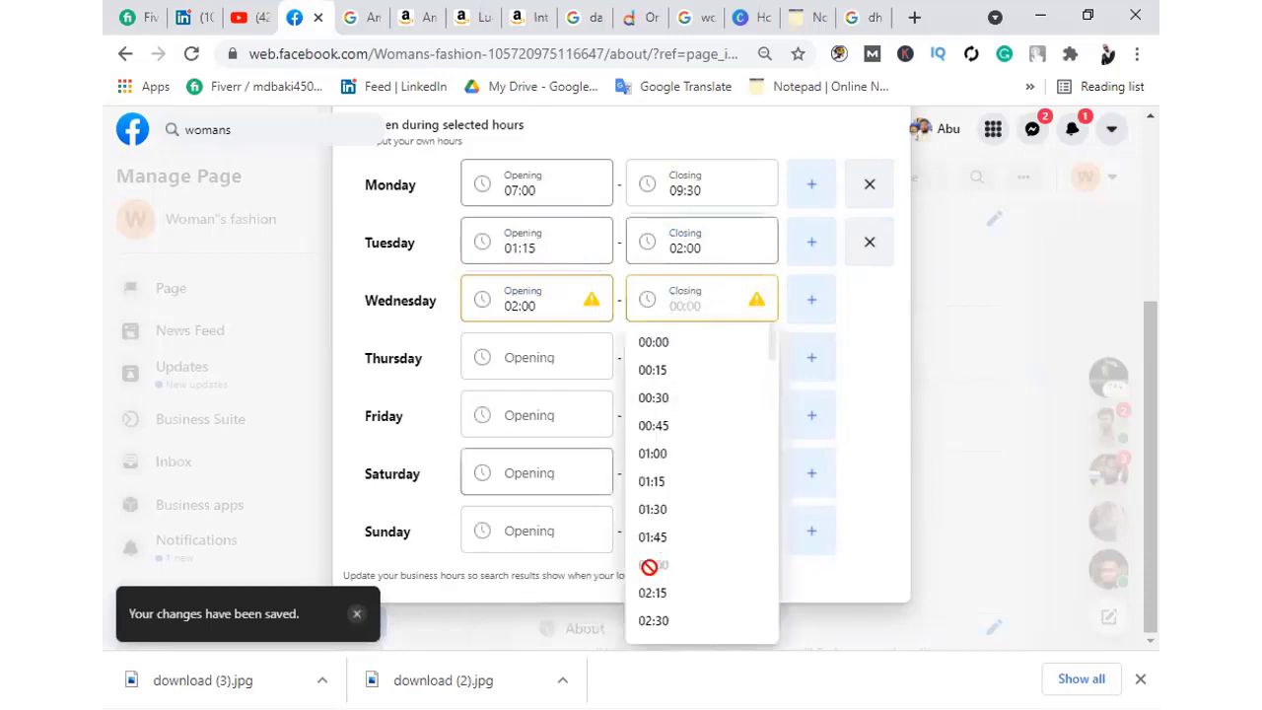
click(658, 621)
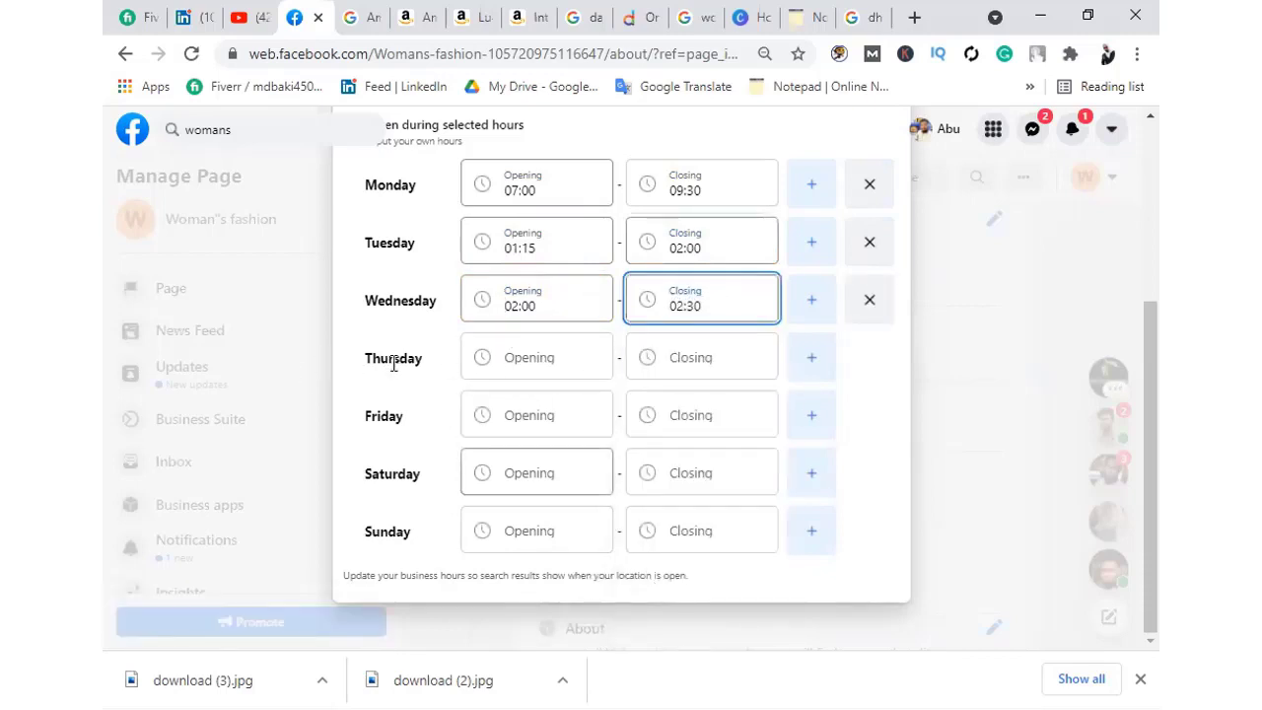
click(813, 361)
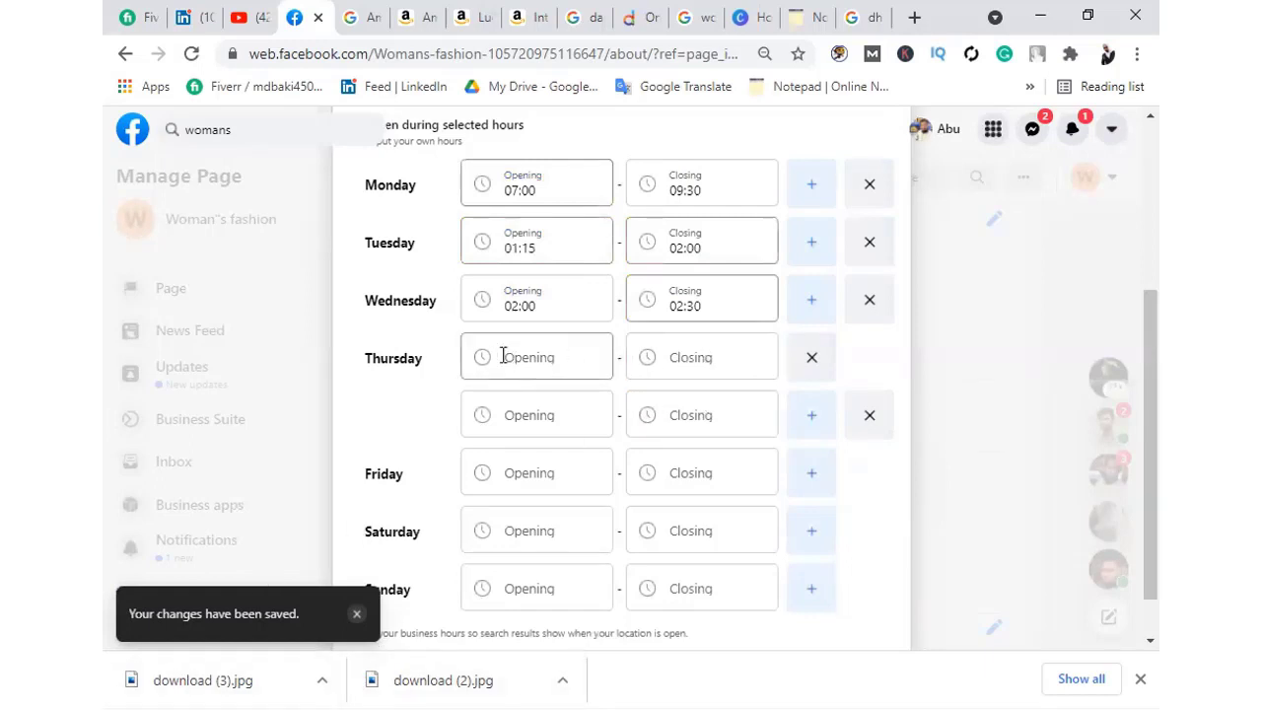
Set Thursday's second time slot to 00:45–01:00
click(544, 415)
click(473, 520)
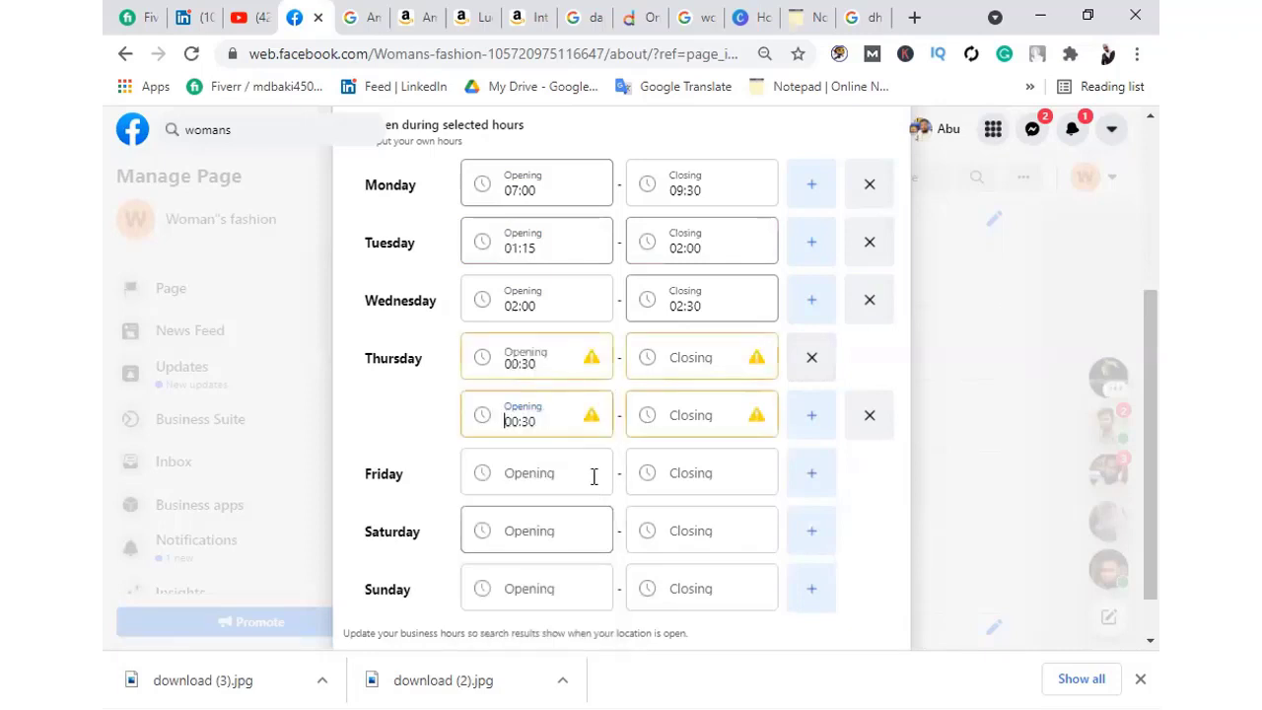
click(692, 424)
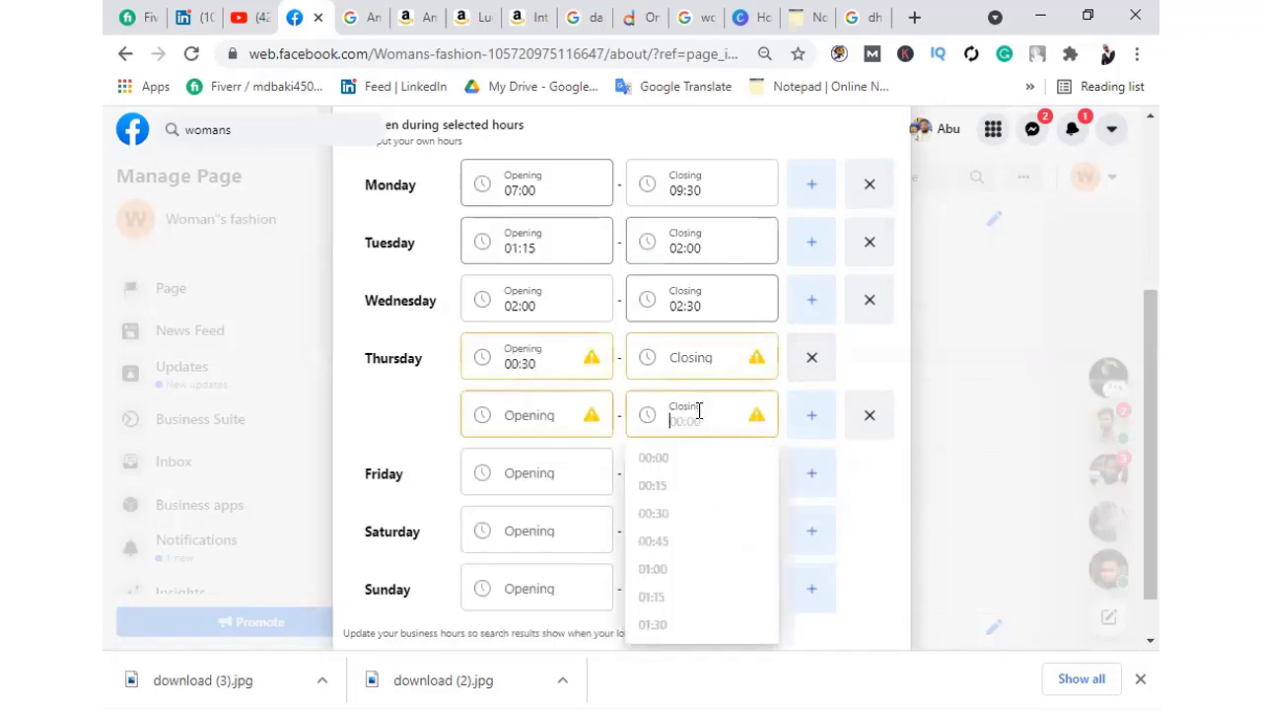
click(555, 414)
click(532, 541)
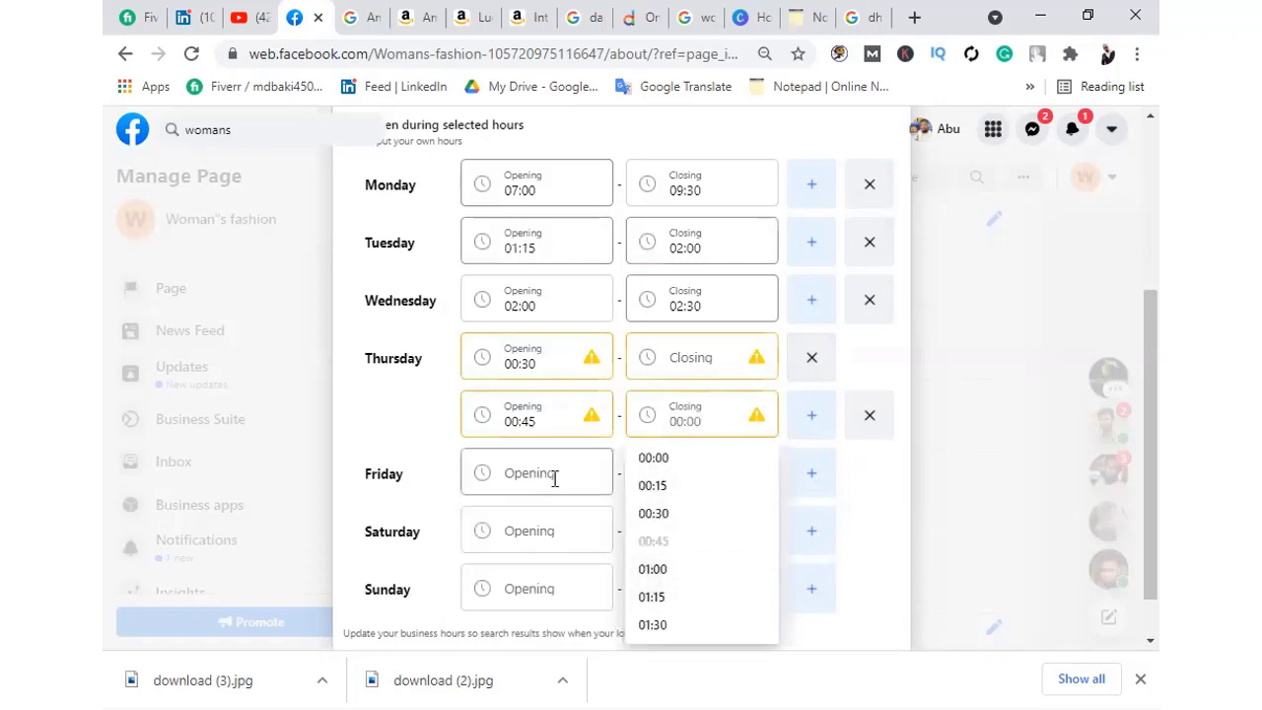
click(553, 476)
click(710, 411)
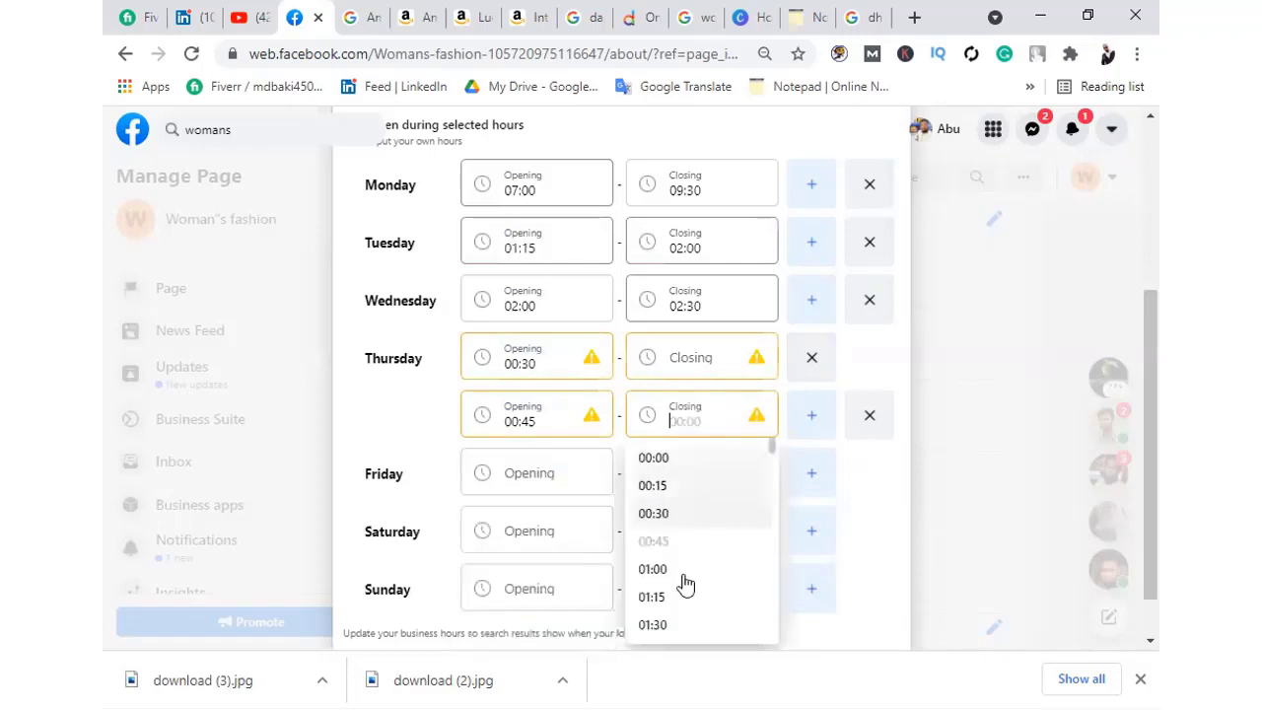
click(684, 568)
Set Friday's hours to 05:30–04:30
click(520, 474)
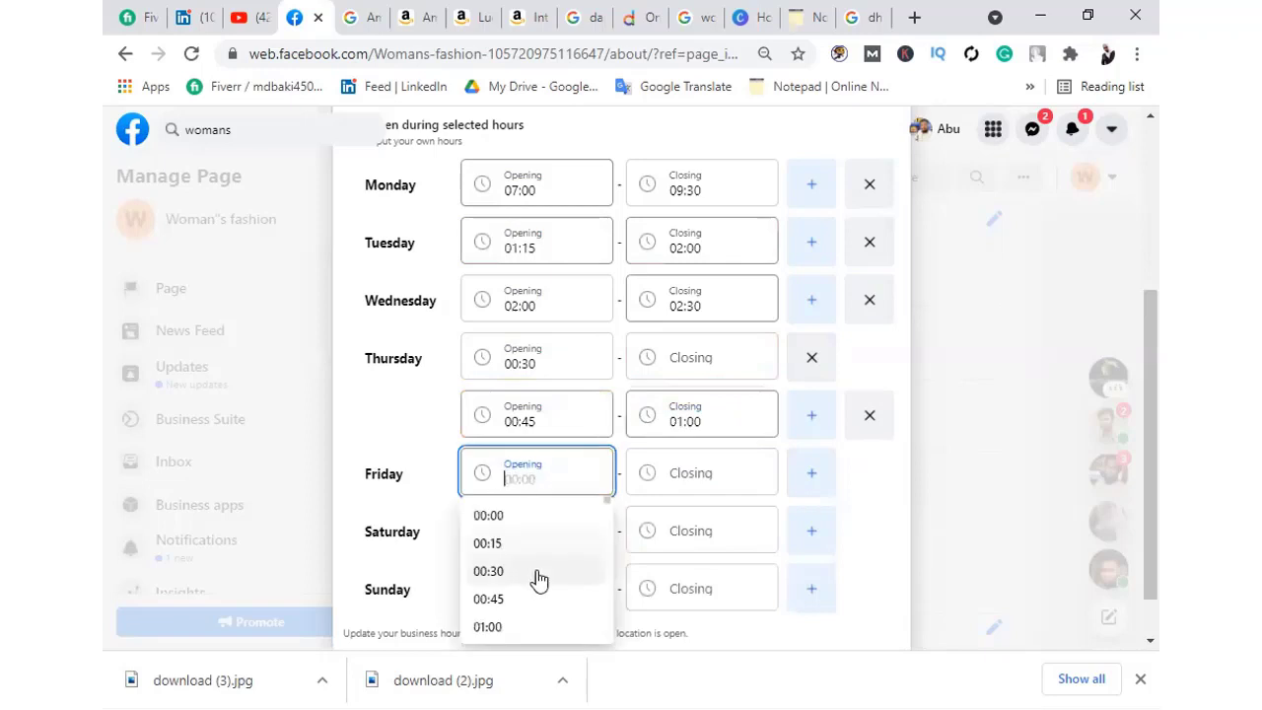
scroll(523, 606, down, 5)
click(493, 612)
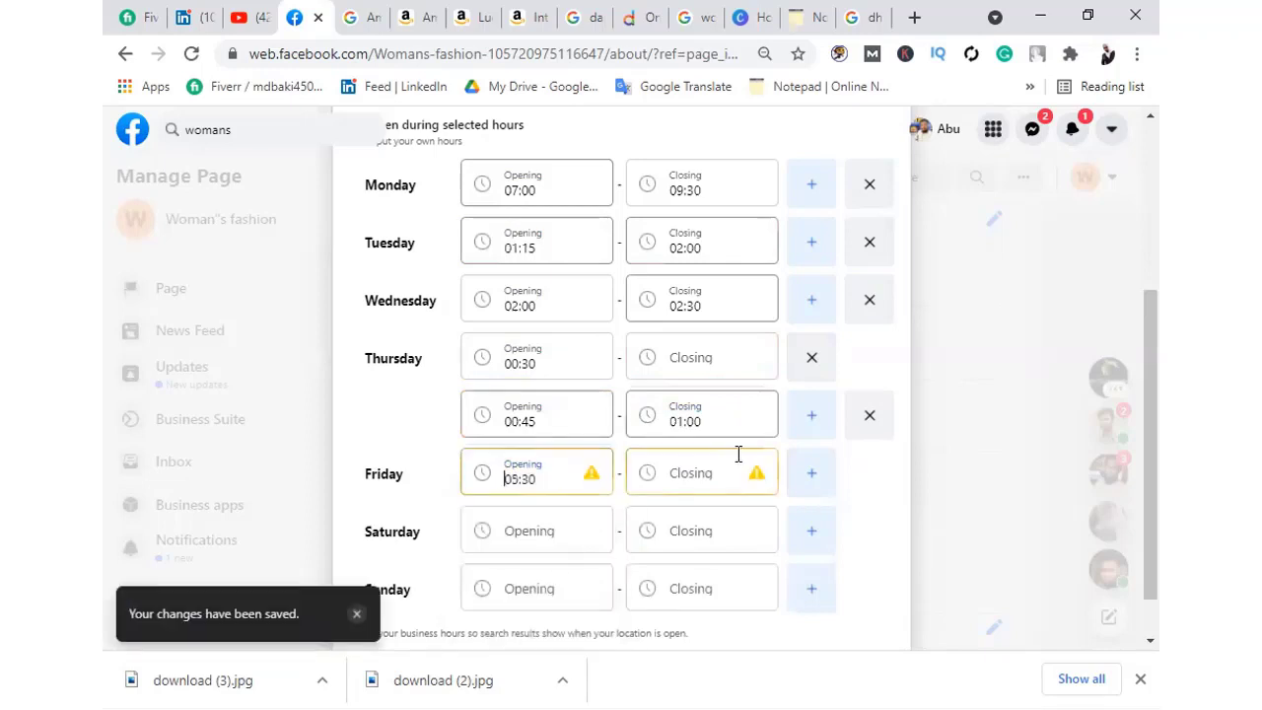
click(695, 476)
scroll(690, 609, down, 5)
click(677, 609)
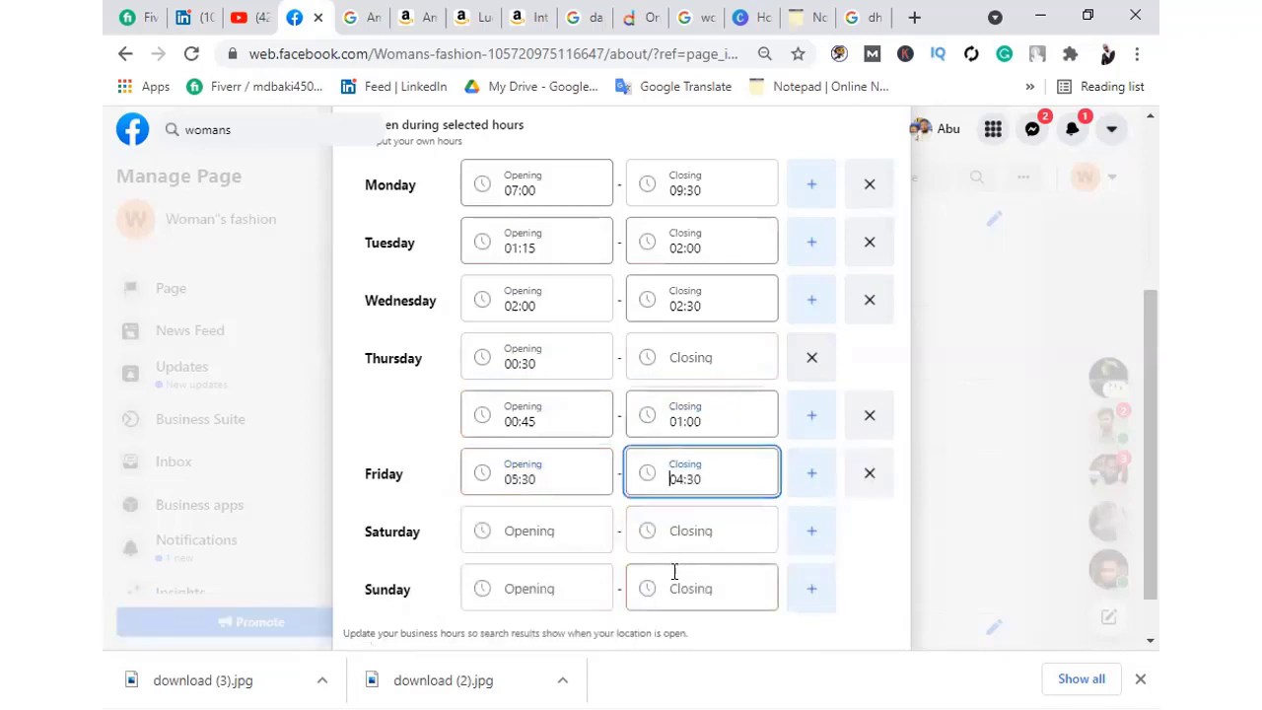
Set Saturday to 02:00–06:00 and Sunday to 02:15–01:00
click(531, 536)
click(528, 401)
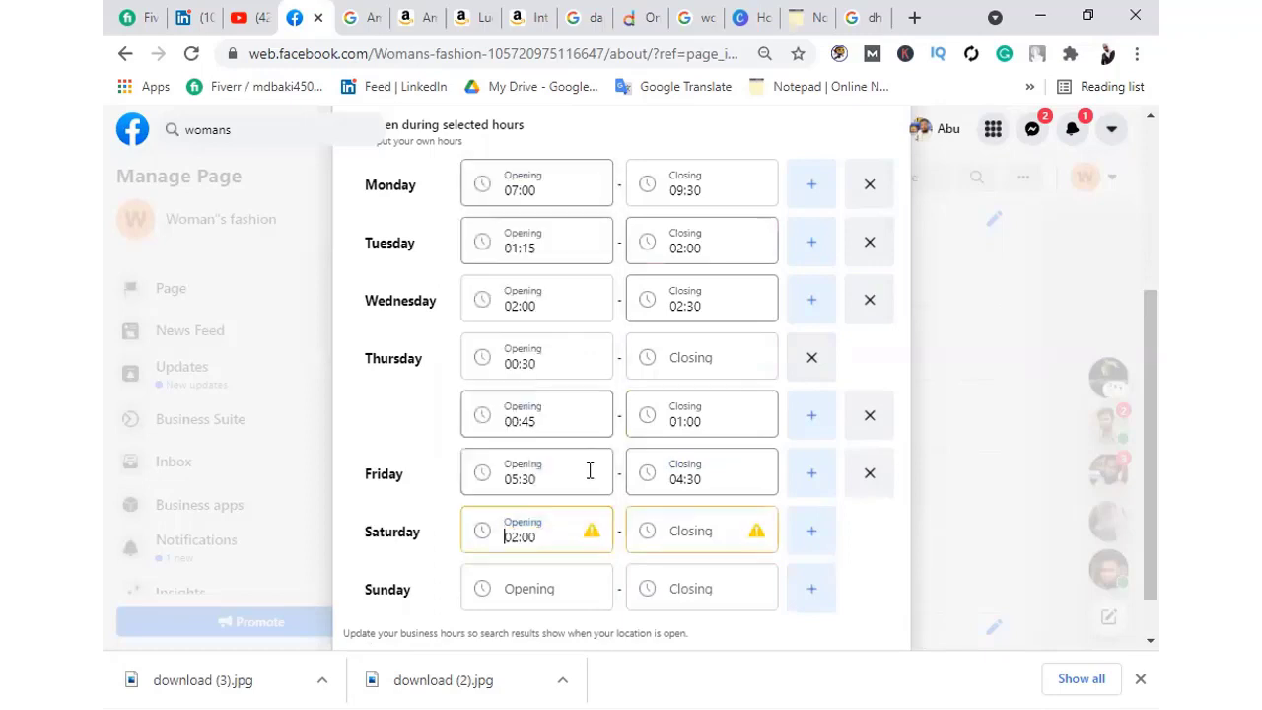
click(708, 525)
scroll(679, 341, down, 1)
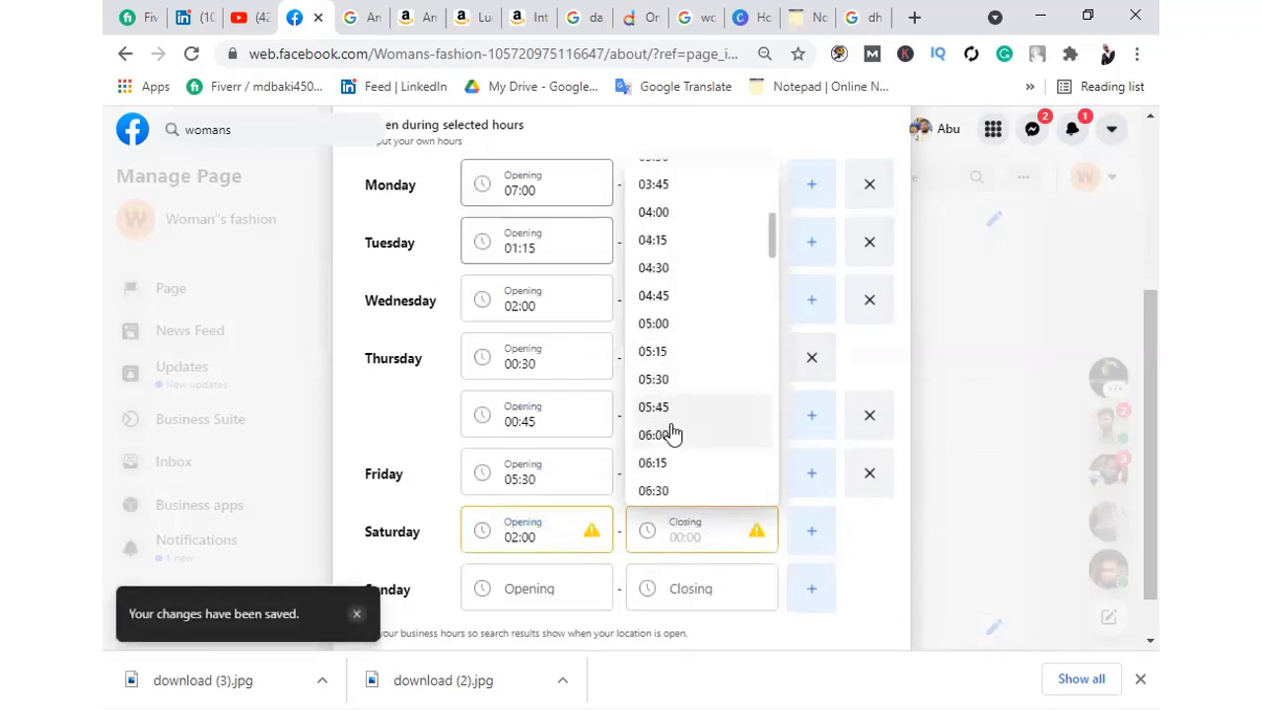
click(671, 434)
click(563, 588)
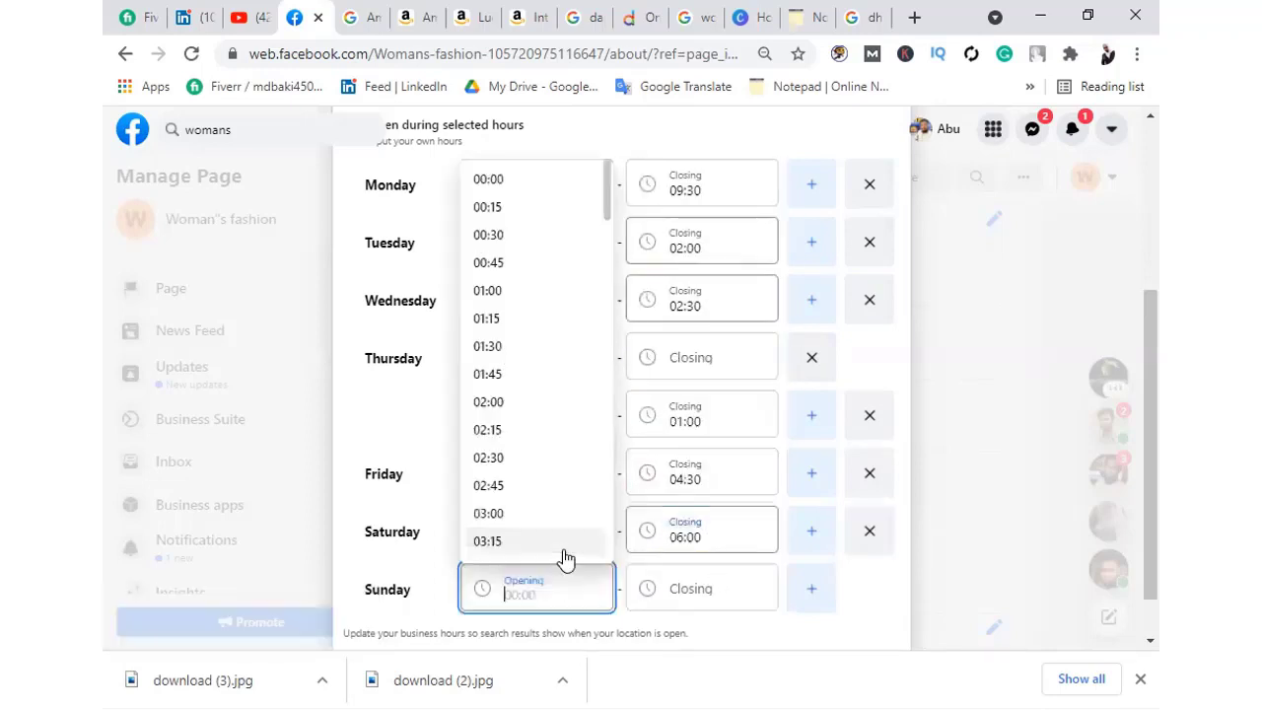
click(486, 432)
click(704, 592)
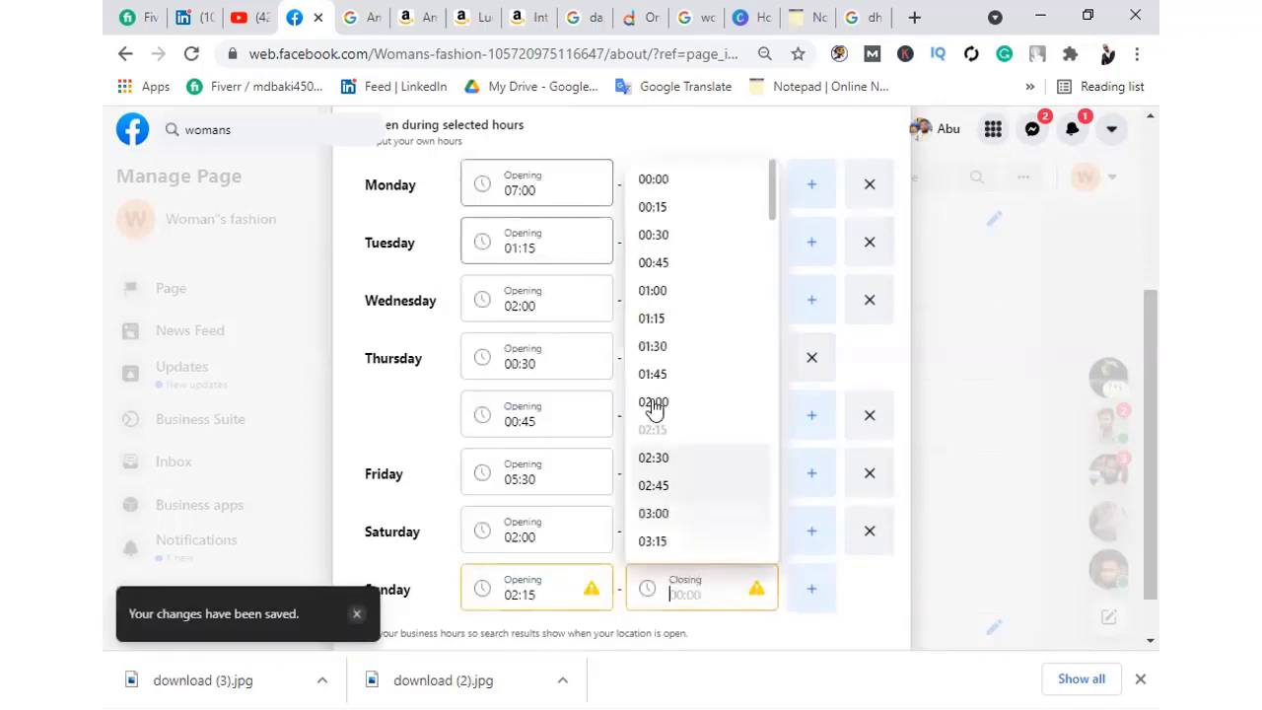
click(673, 289)
Add an extra empty time slot for Friday
scroll(611, 505, down, 2)
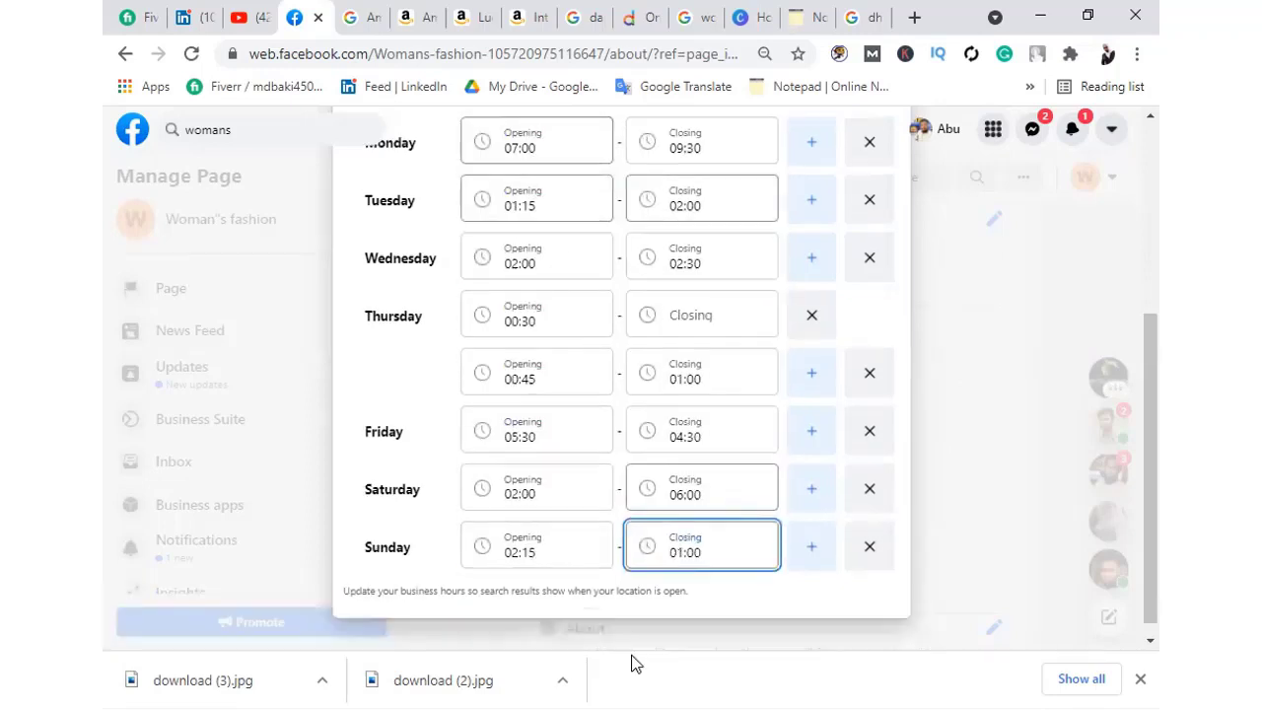
scroll(729, 448, up, 4)
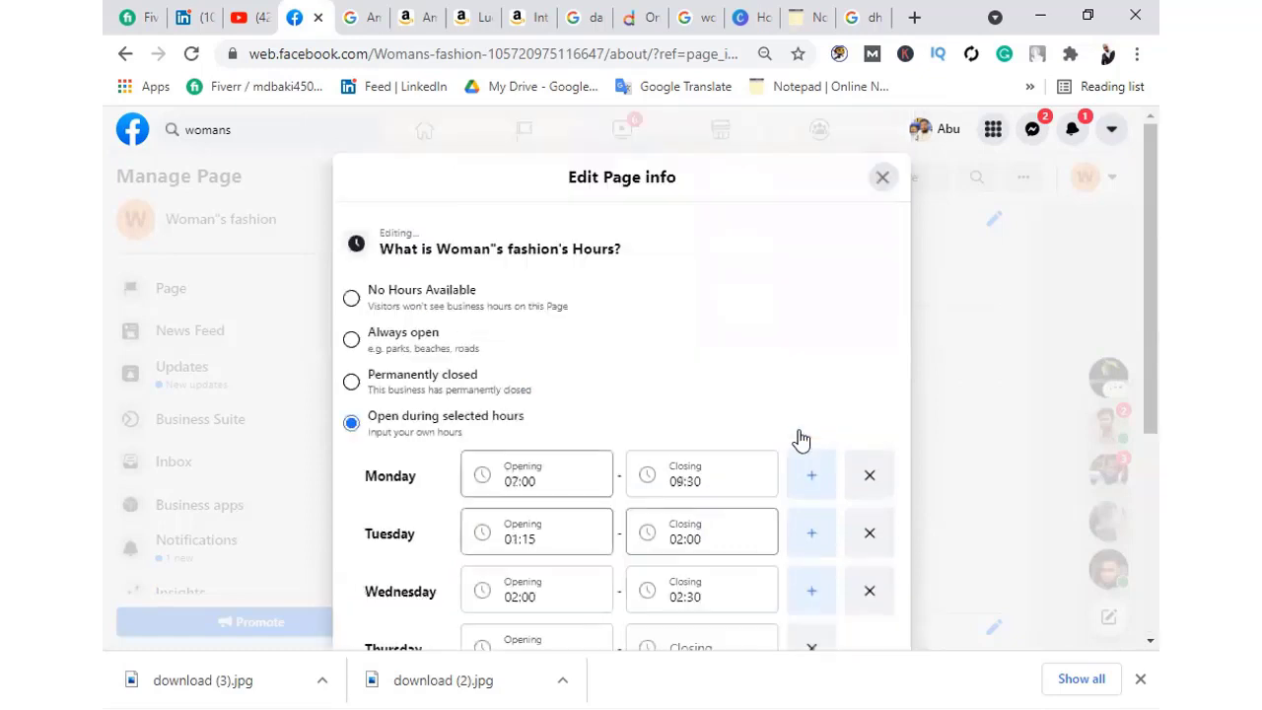
scroll(730, 454, down, 4)
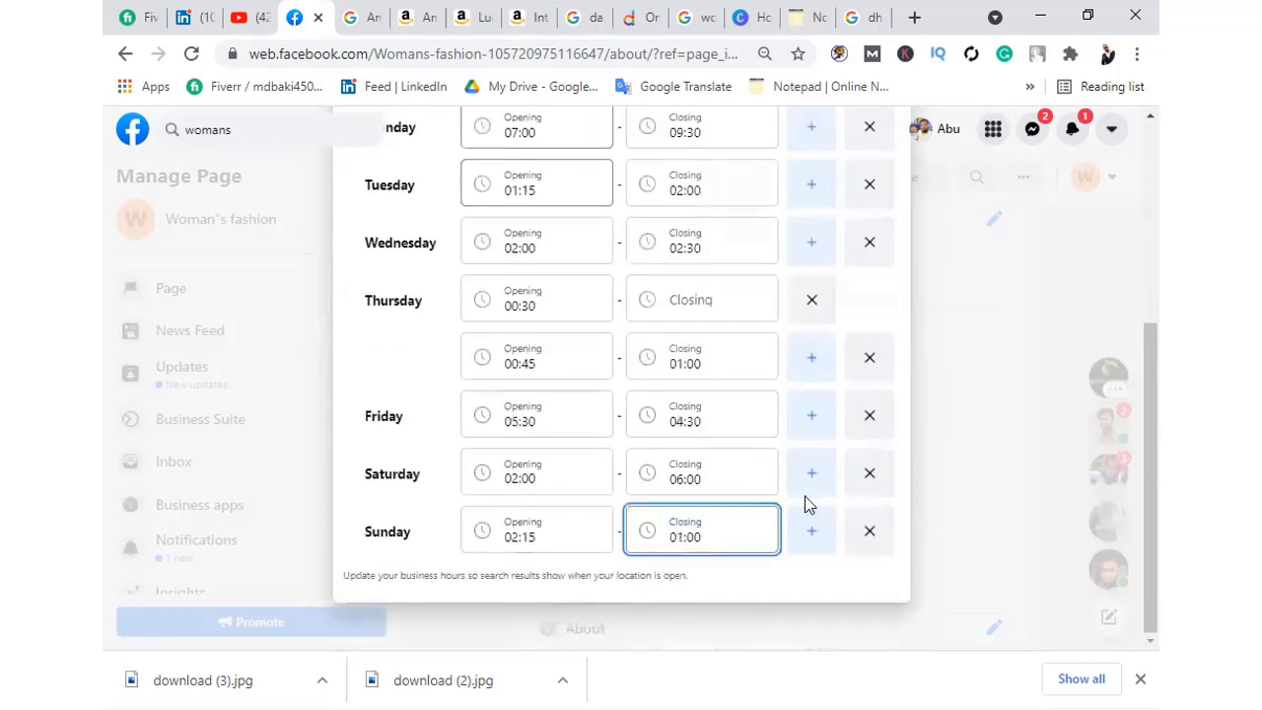
click(818, 421)
Add two more empty time slots for Thursday
click(812, 360)
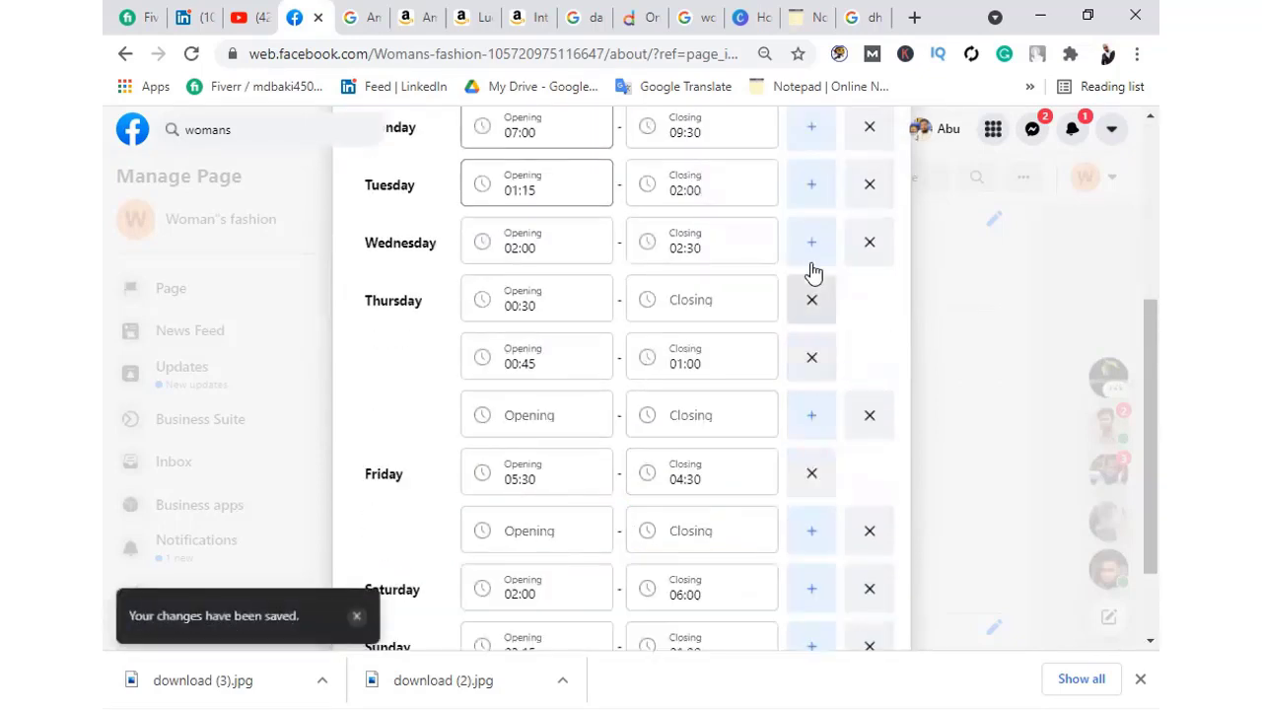
click(831, 422)
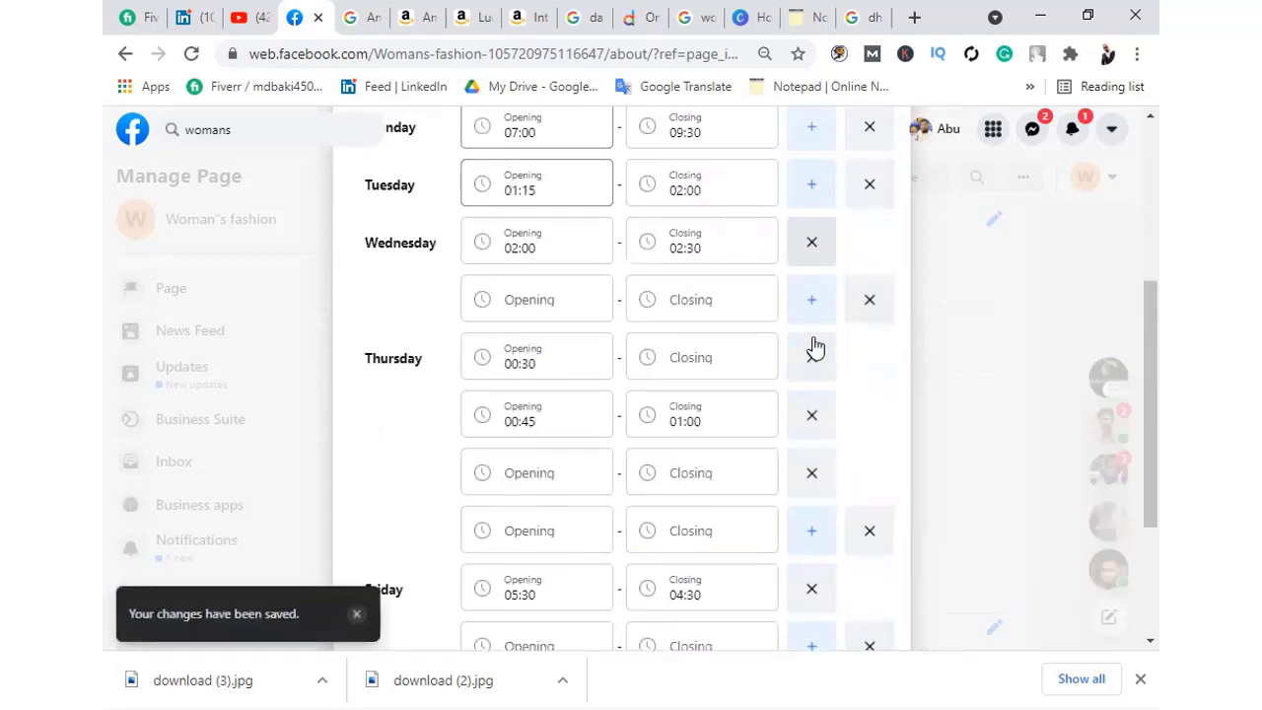
scroll(814, 346, down, 2)
scroll(687, 368, up, 5)
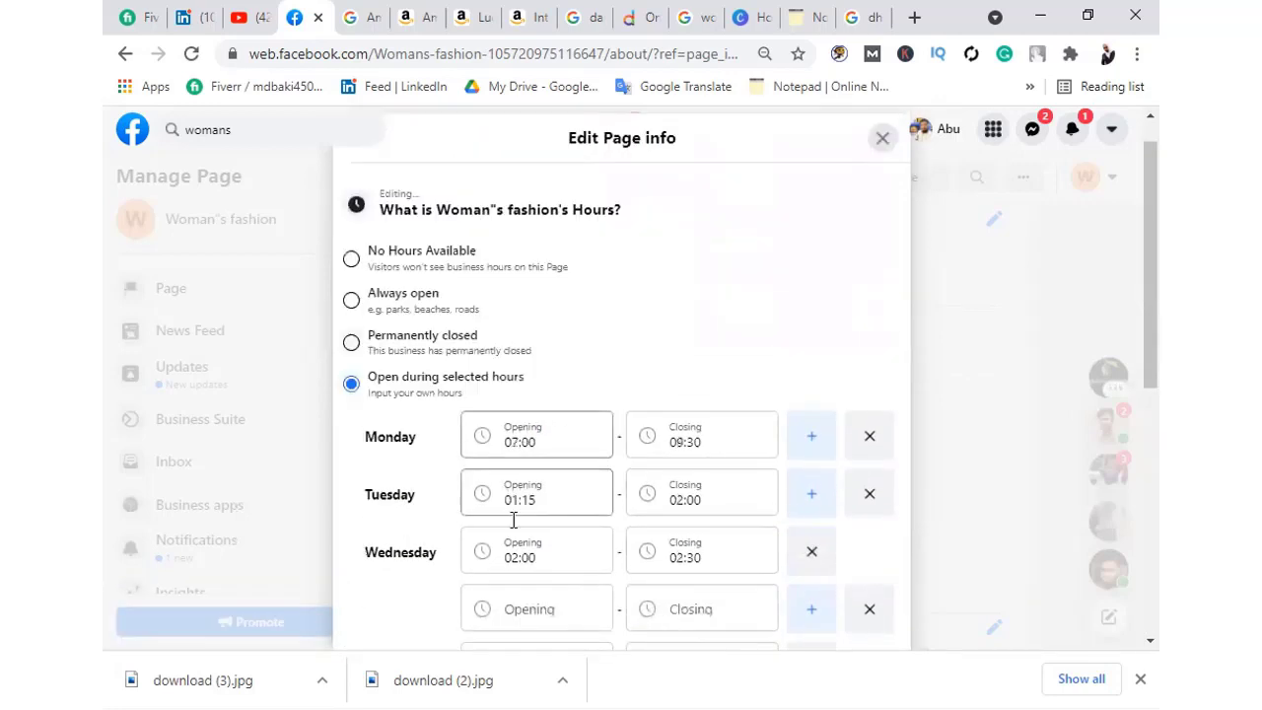
Return to the top of Edit Page info and close the hours editor
scroll(497, 457, down, 1)
scroll(447, 481, down, 2)
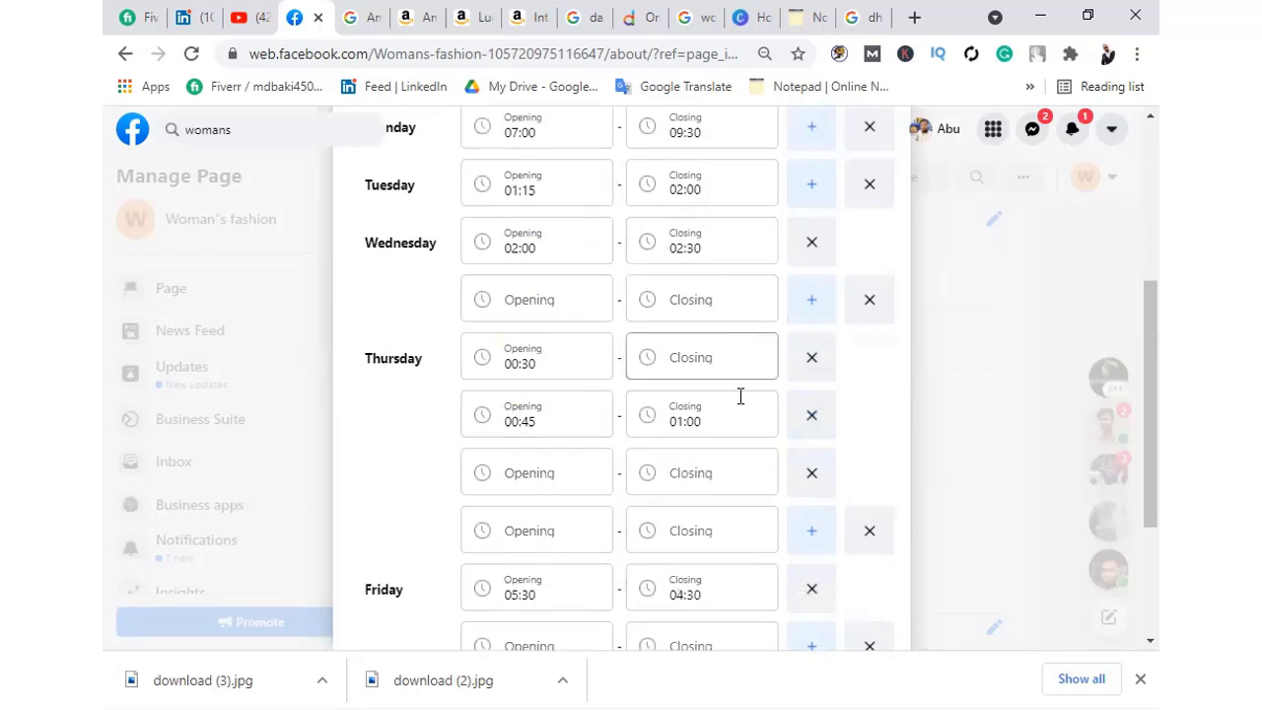
scroll(732, 451, up, 3)
scroll(732, 450, up, 1)
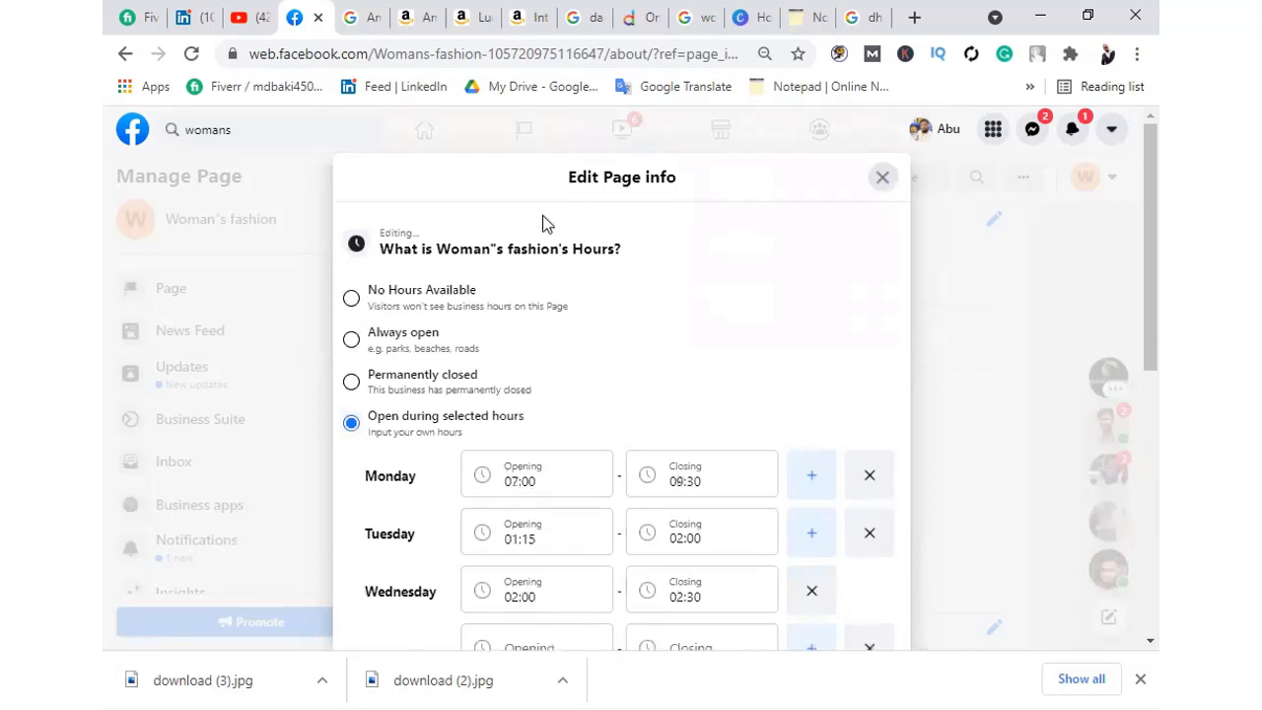
click(882, 179)
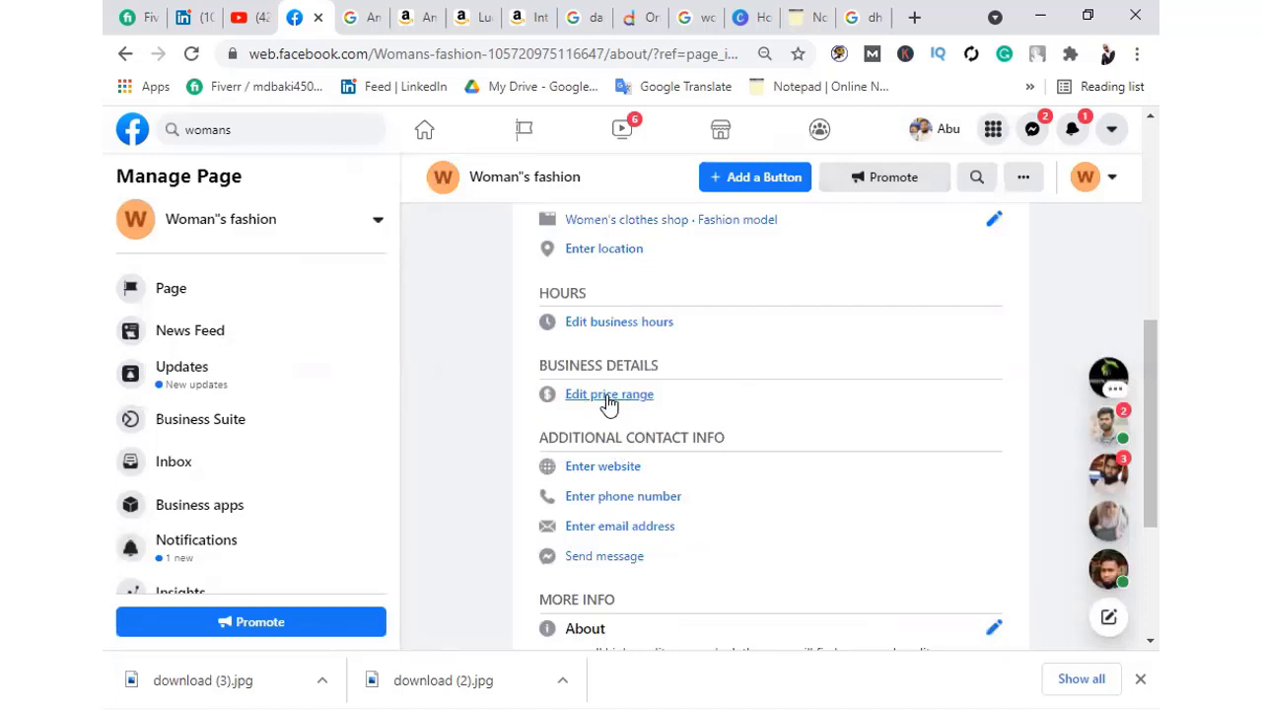
Choose the ££ Moderate price range and close the price range editor
click(606, 397)
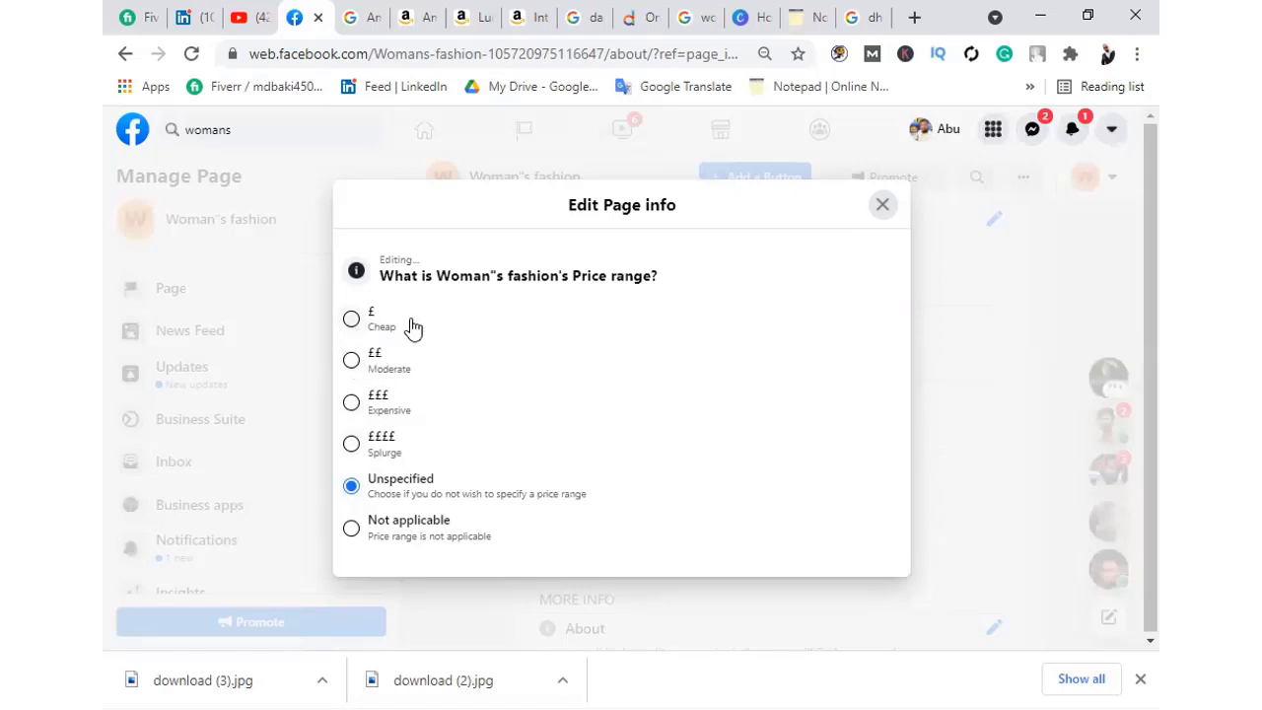
click(351, 361)
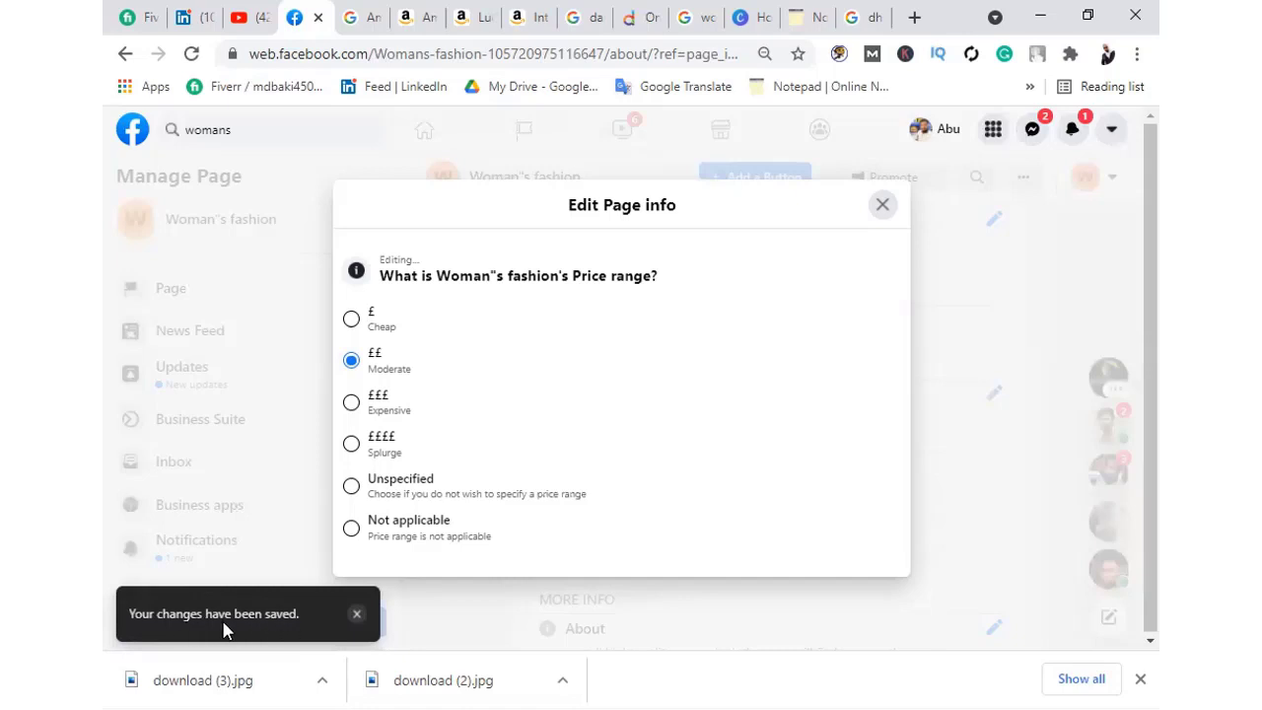
click(883, 206)
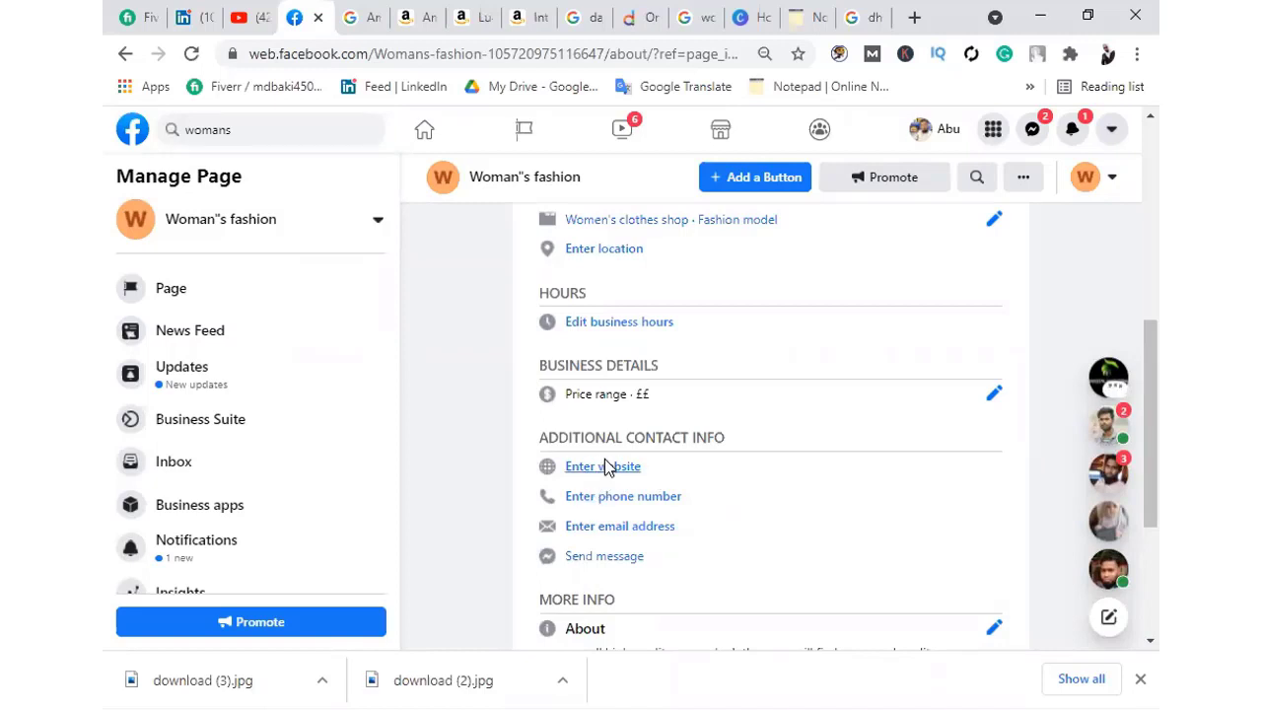
click(604, 465)
click(434, 422)
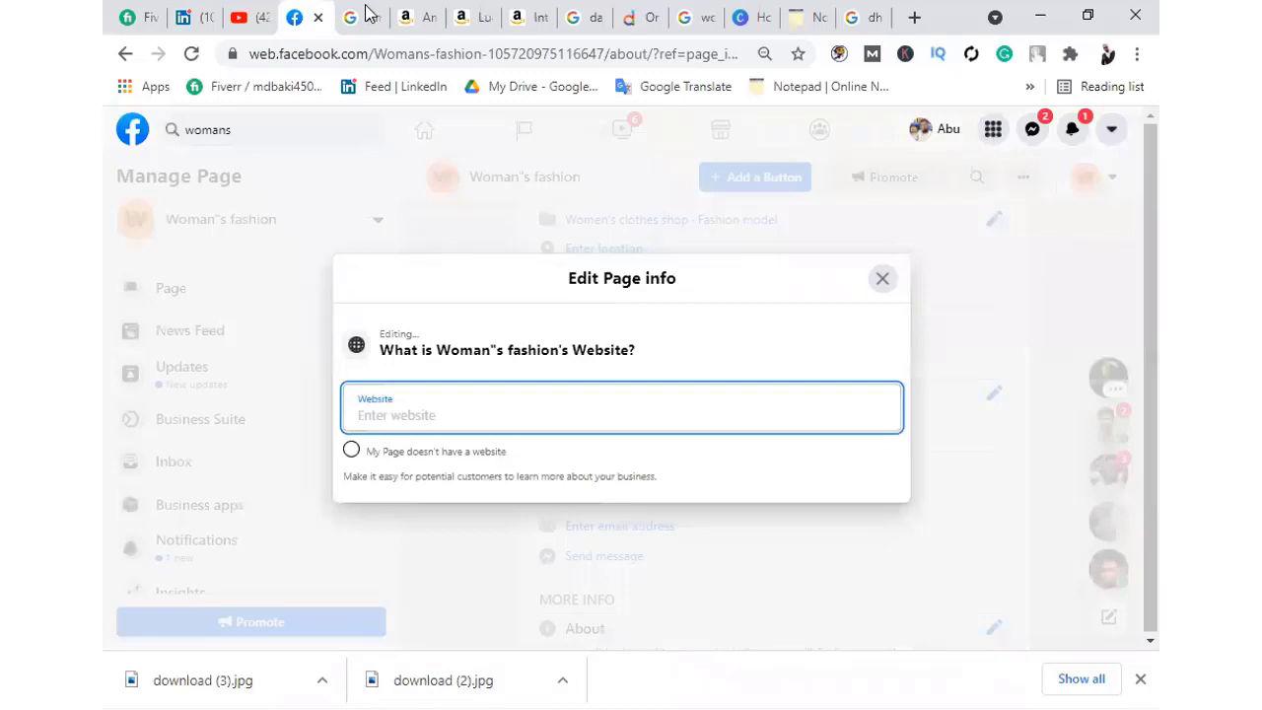
click(469, 13)
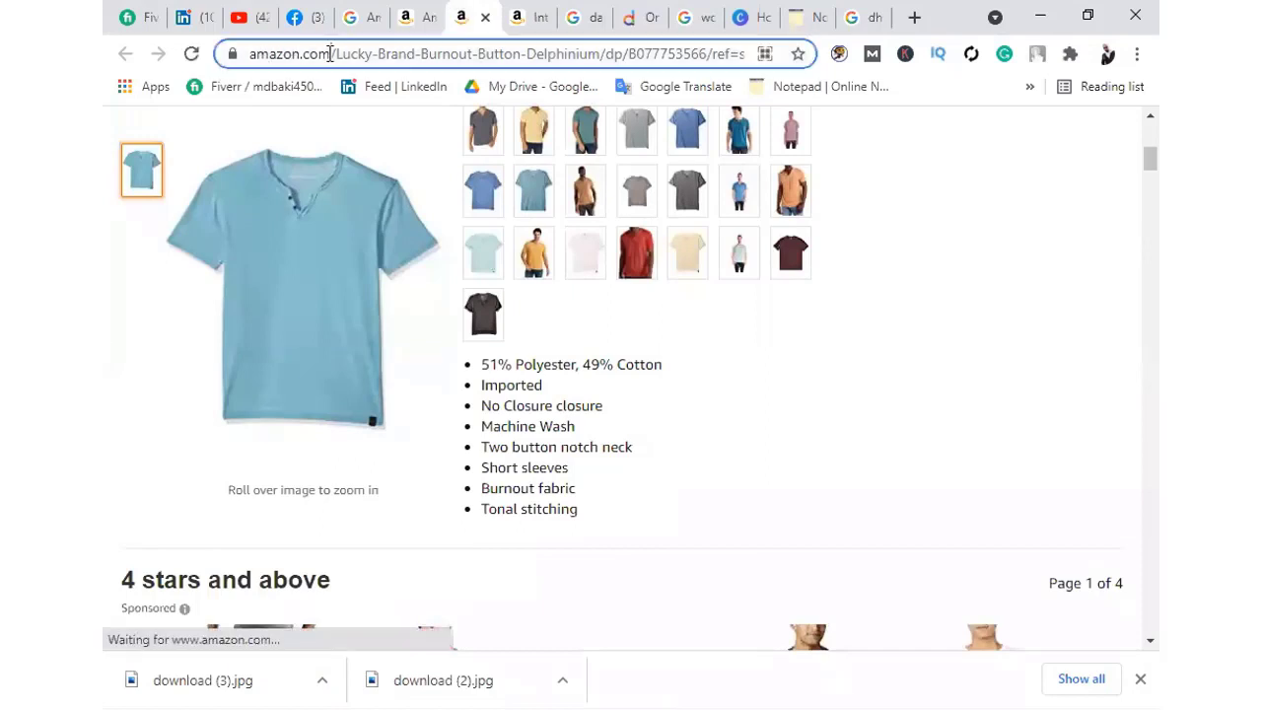
drag(330, 52, 255, 59)
key(ctrl+c)
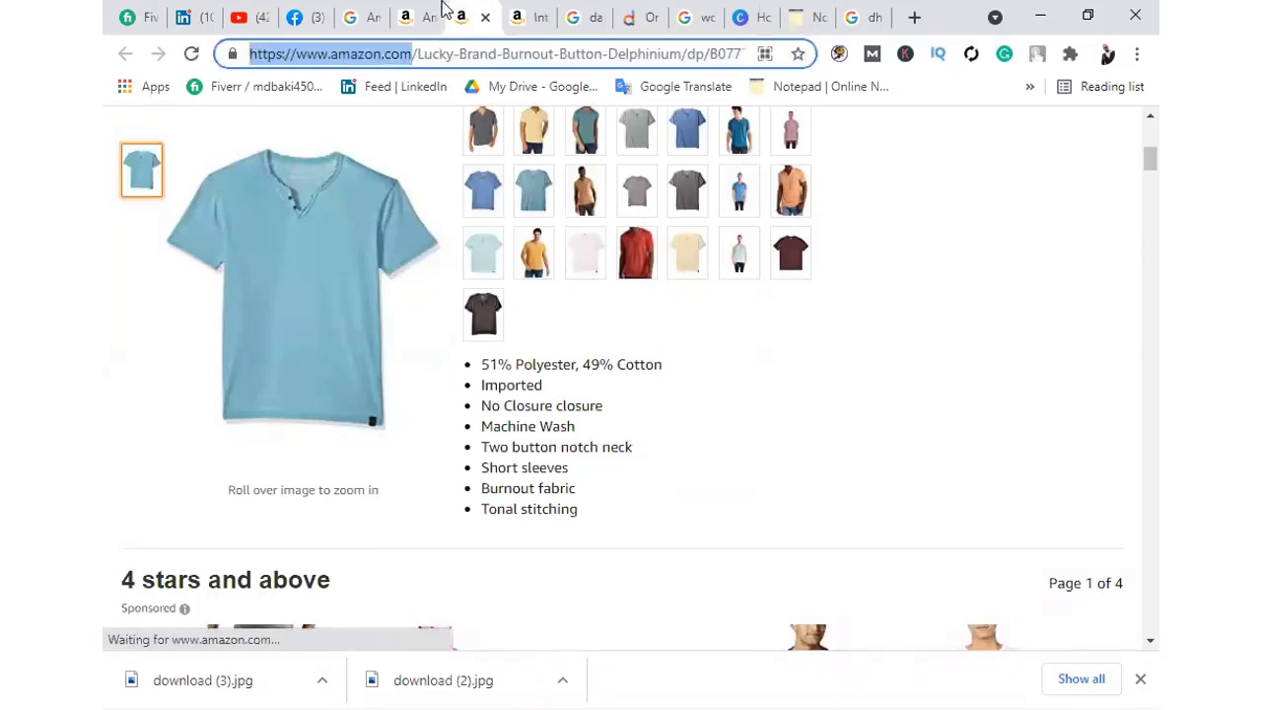
click(293, 17)
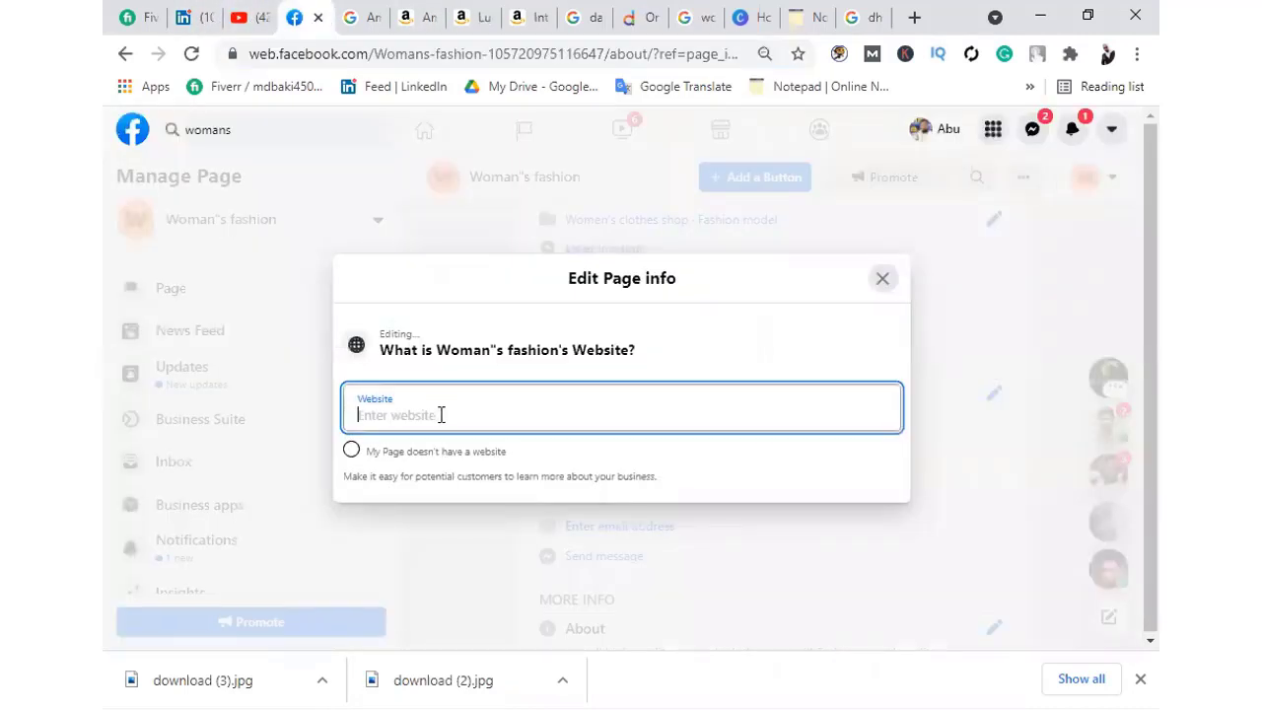
key(ctrl+v)
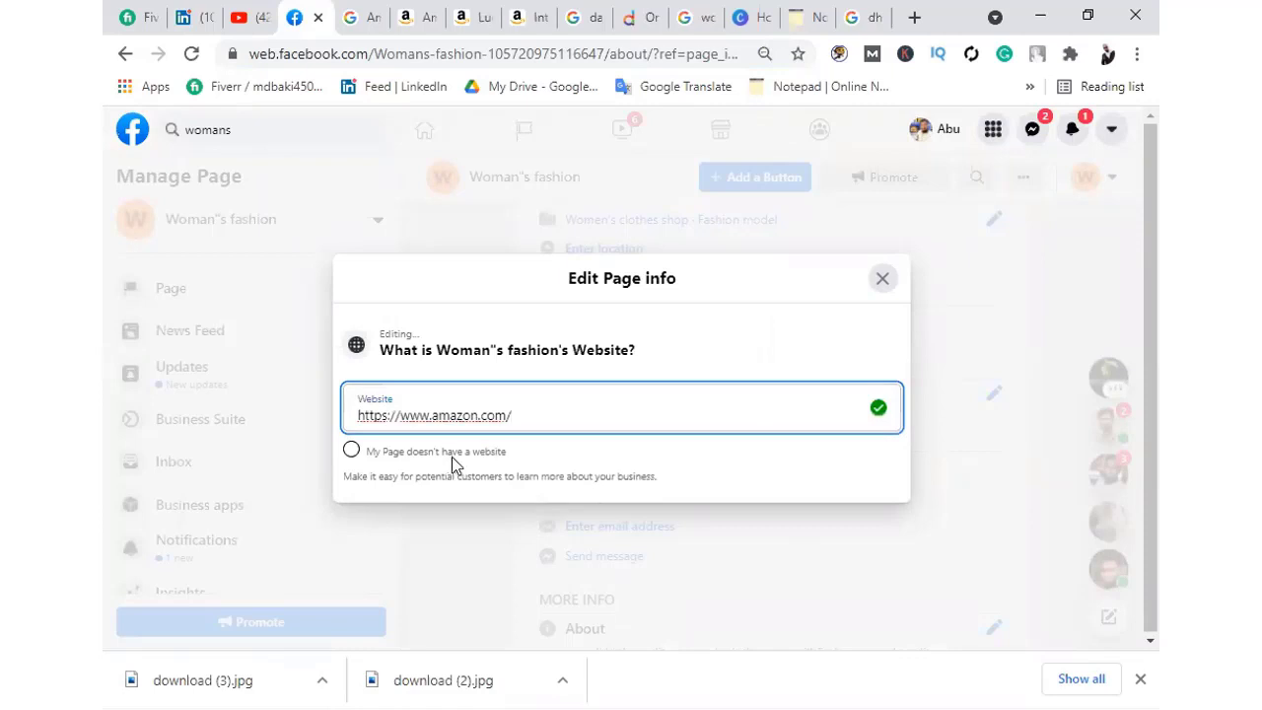
click(876, 282)
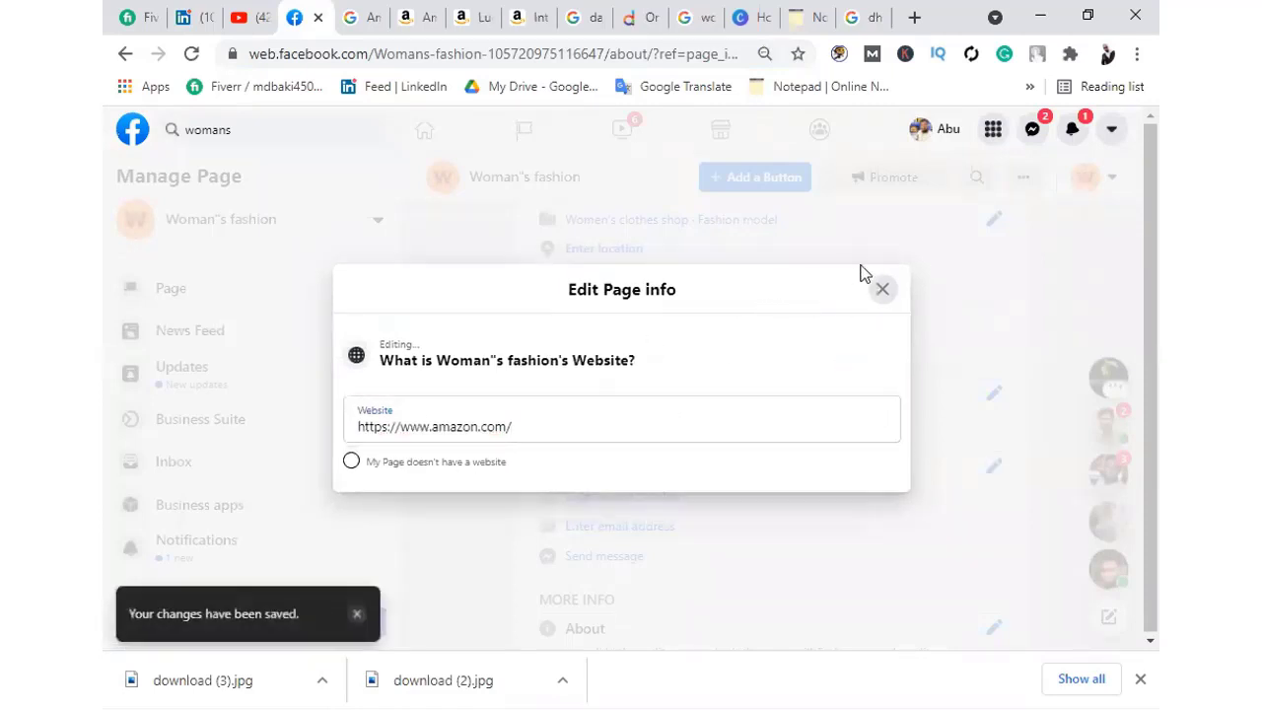
click(929, 264)
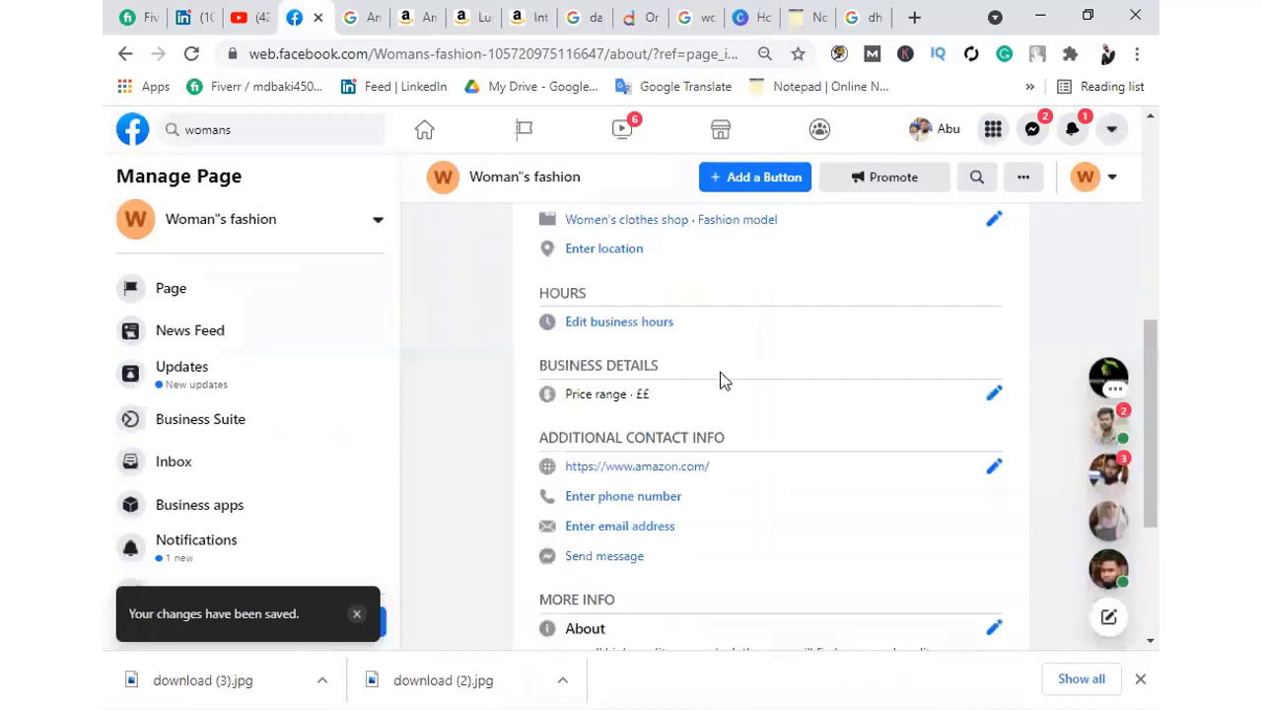
Enter the Page's Bangladesh (+880) phone number and save it
click(613, 503)
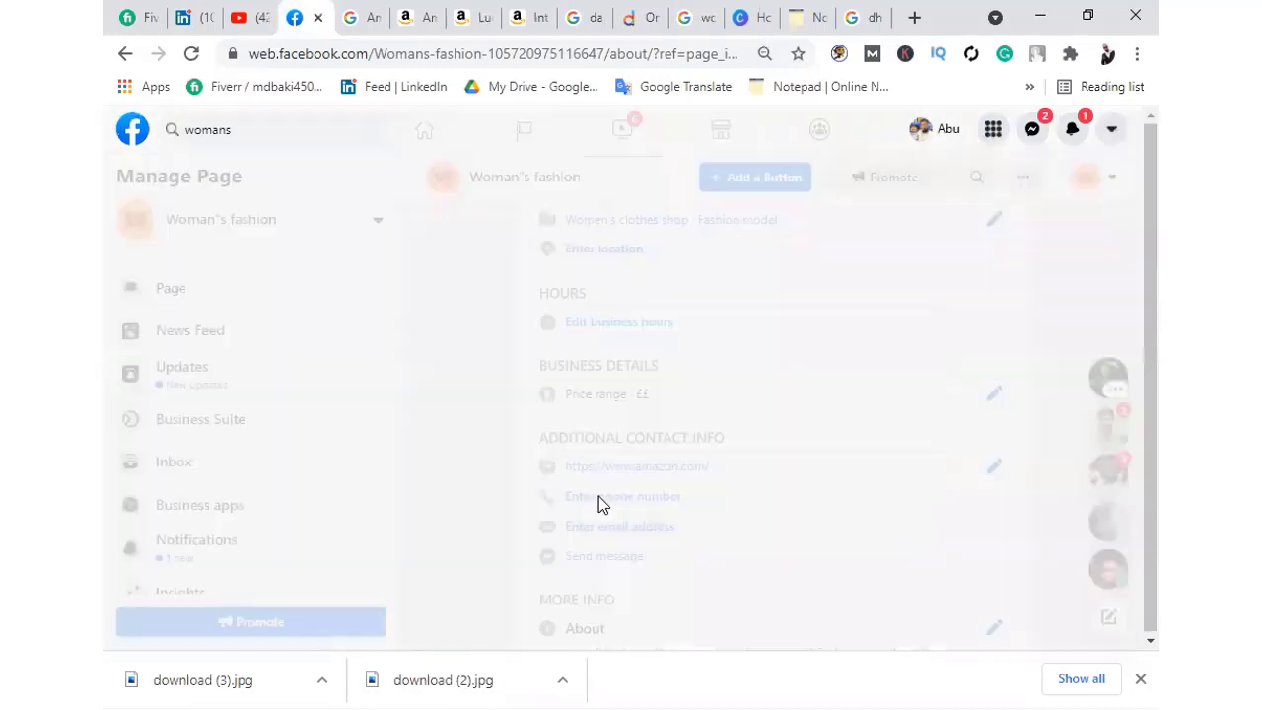
click(517, 414)
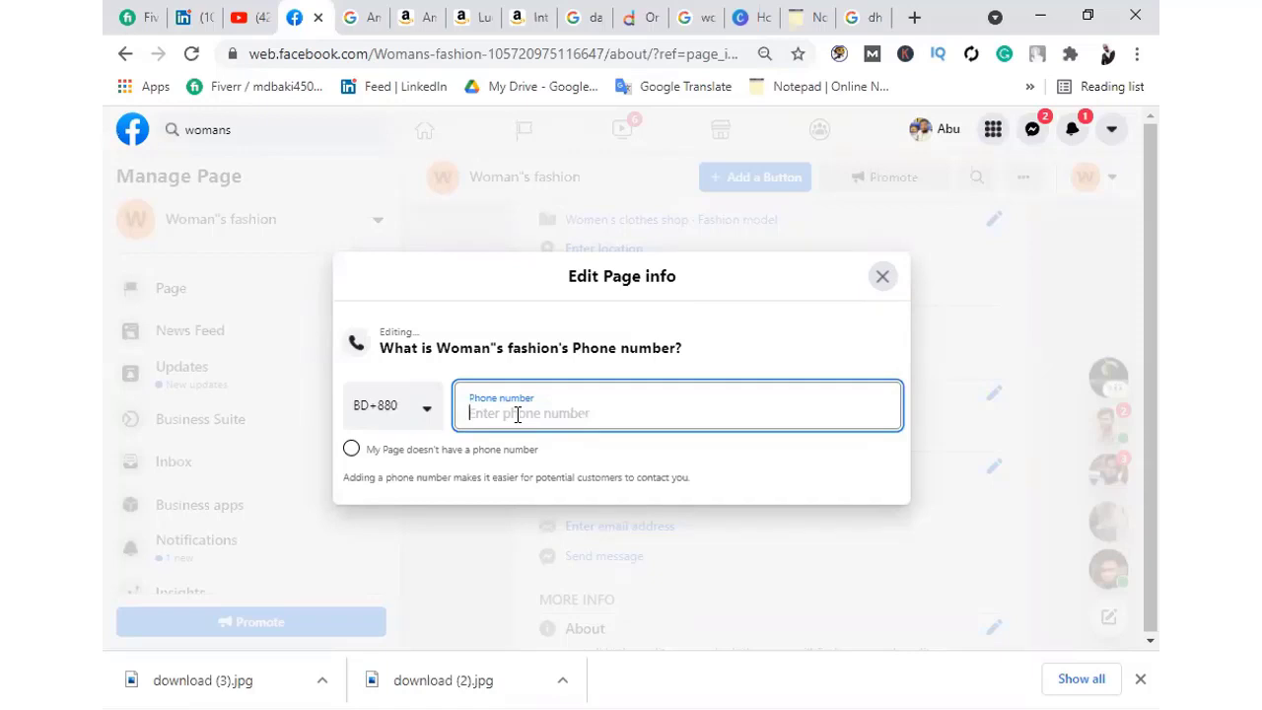
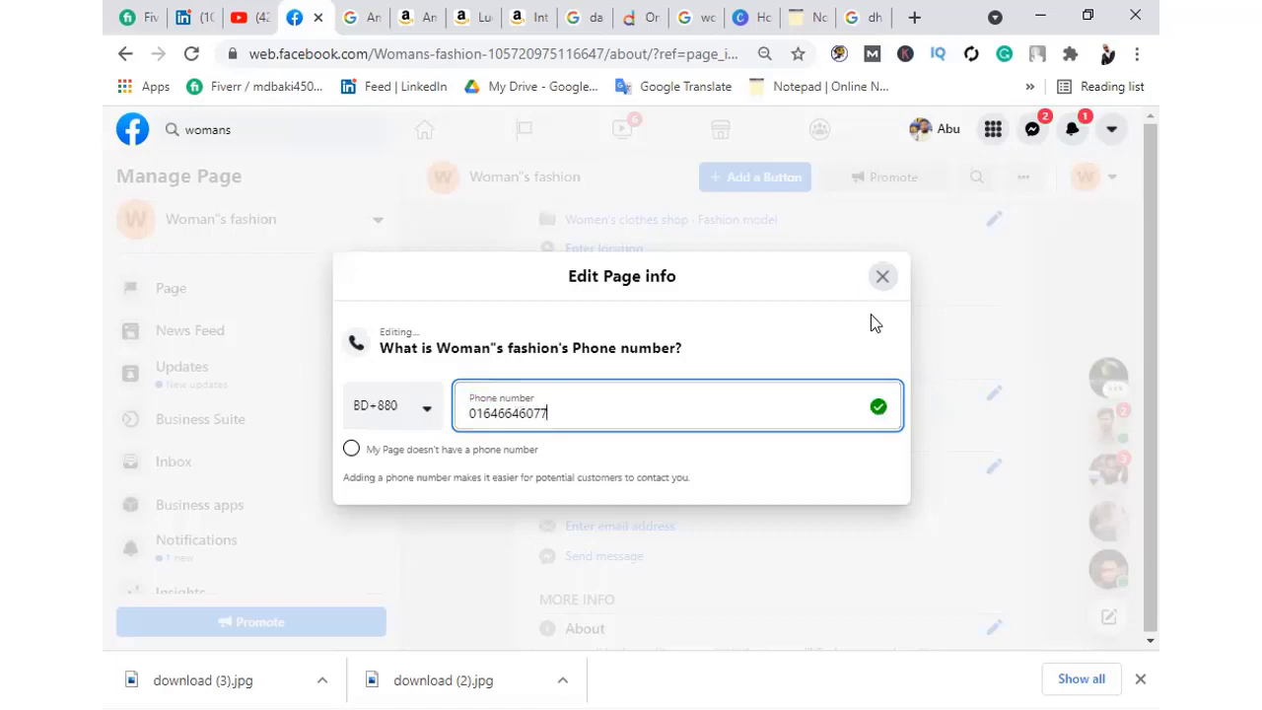
click(881, 279)
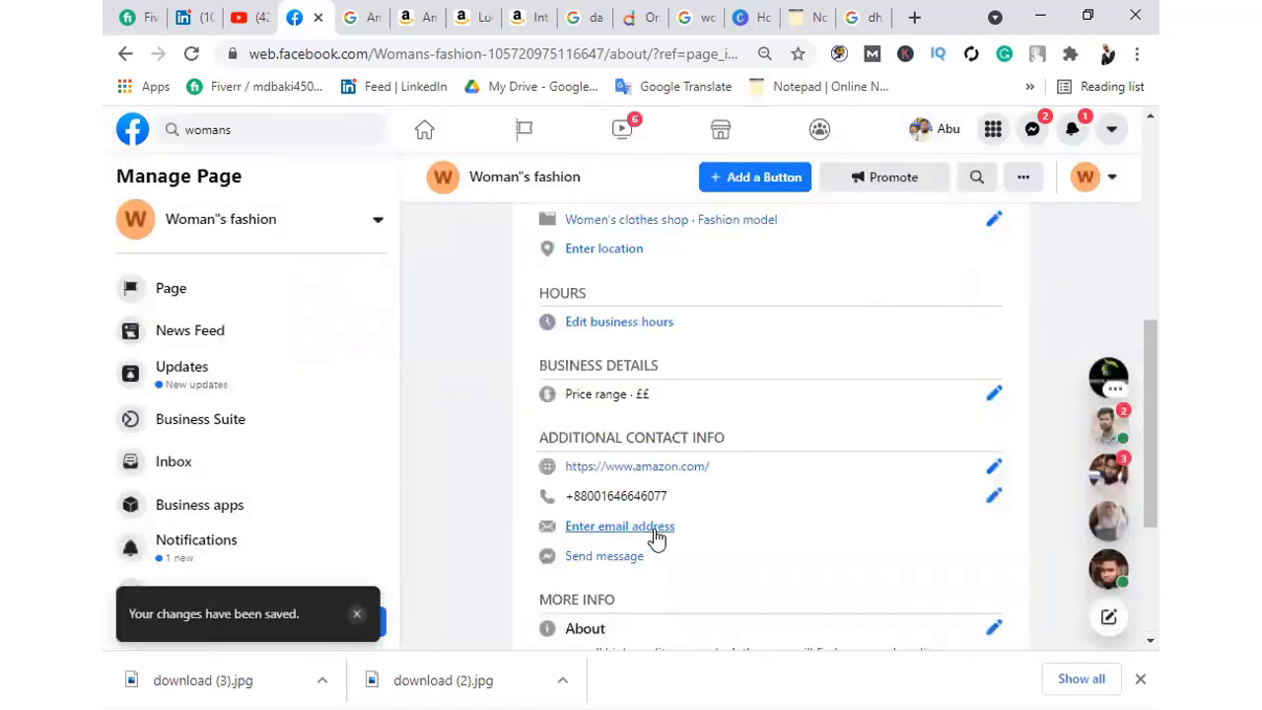
click(657, 529)
Type the contact email address, fixing a typo, and close the email editor
click(358, 417)
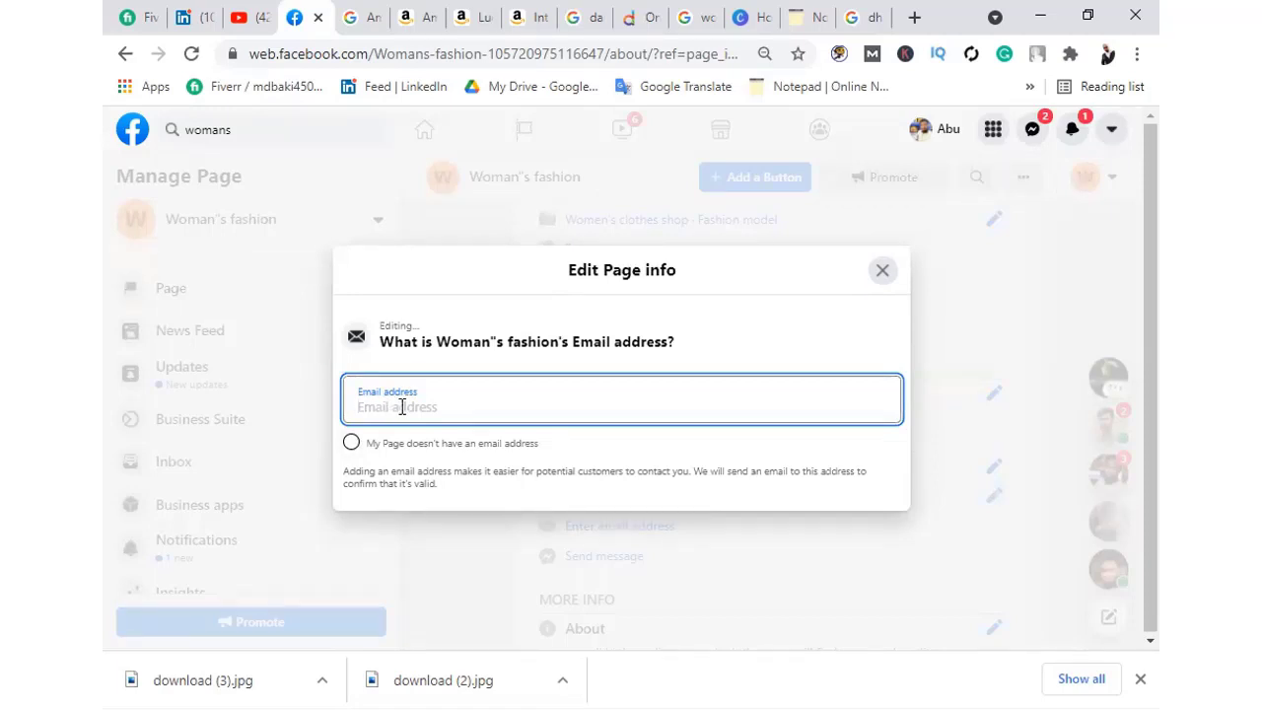
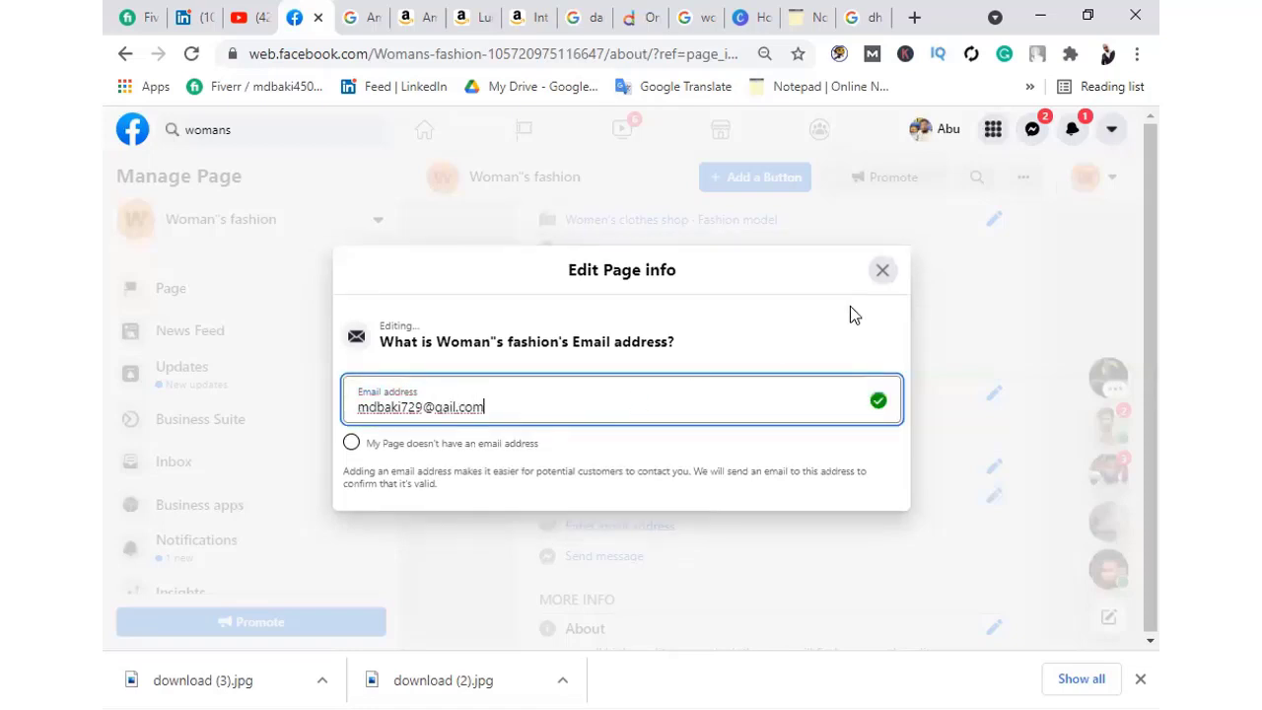
click(882, 270)
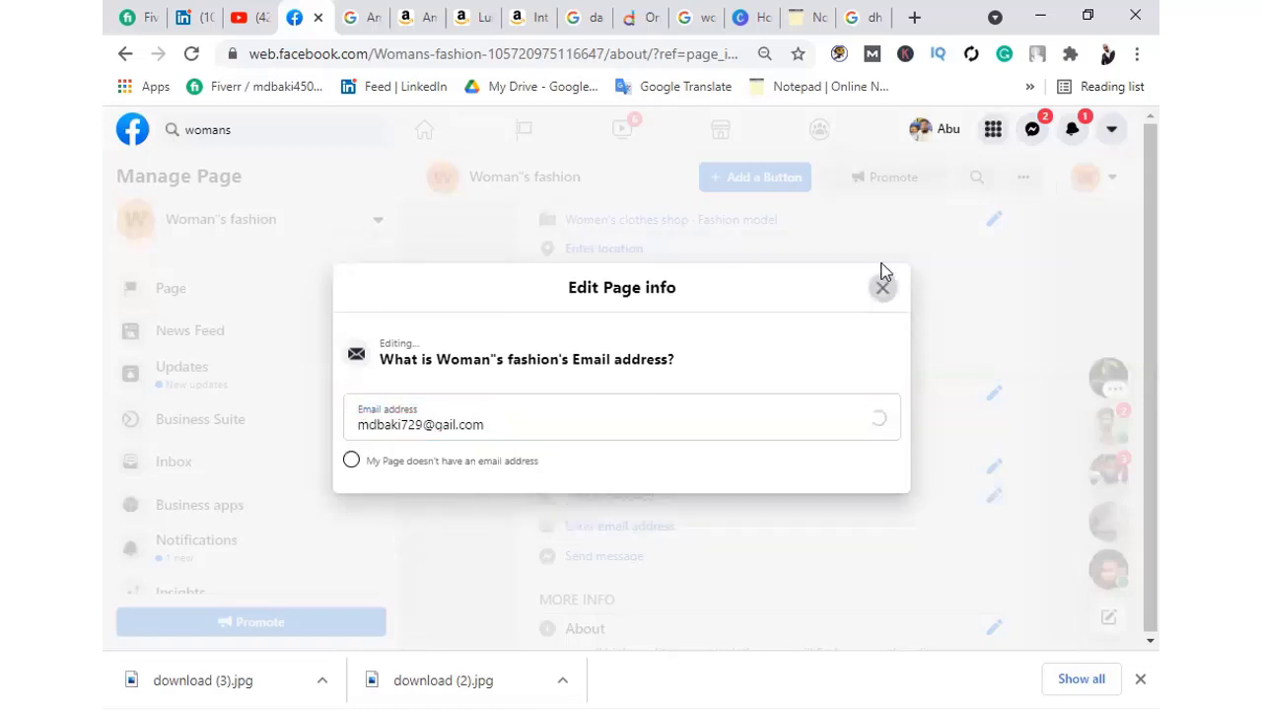
click(883, 287)
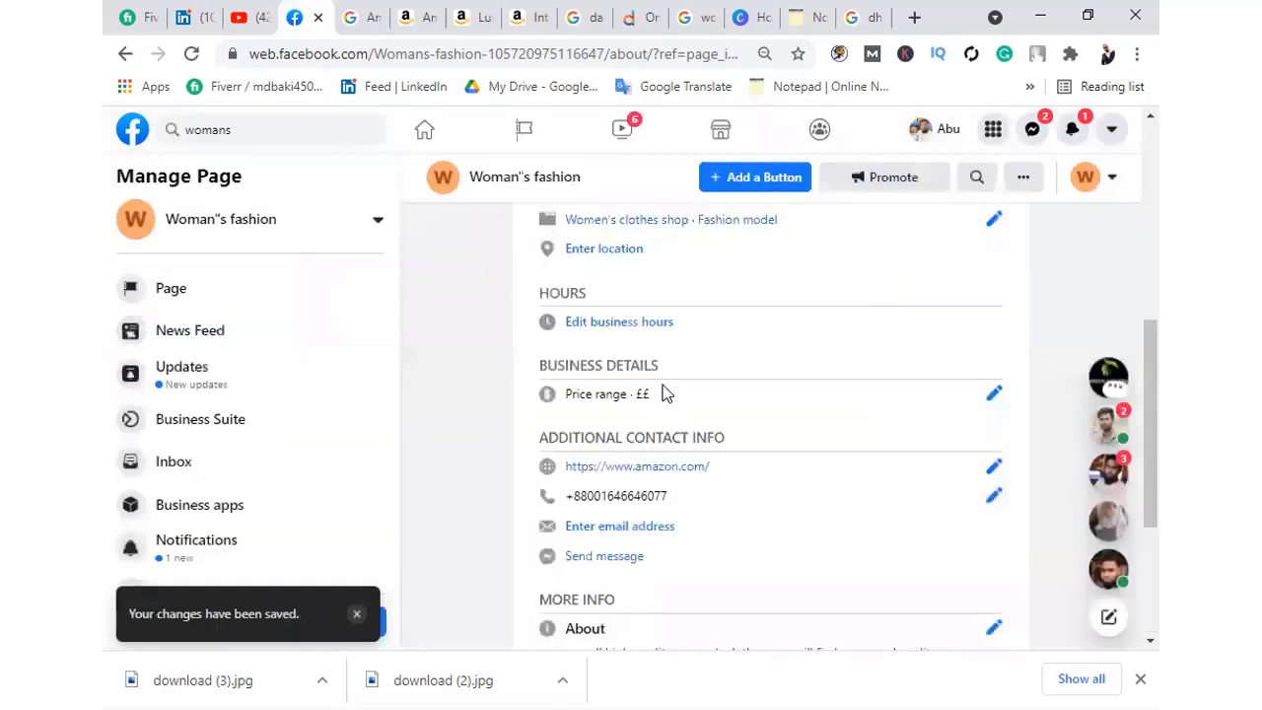
scroll(681, 513, down, 1)
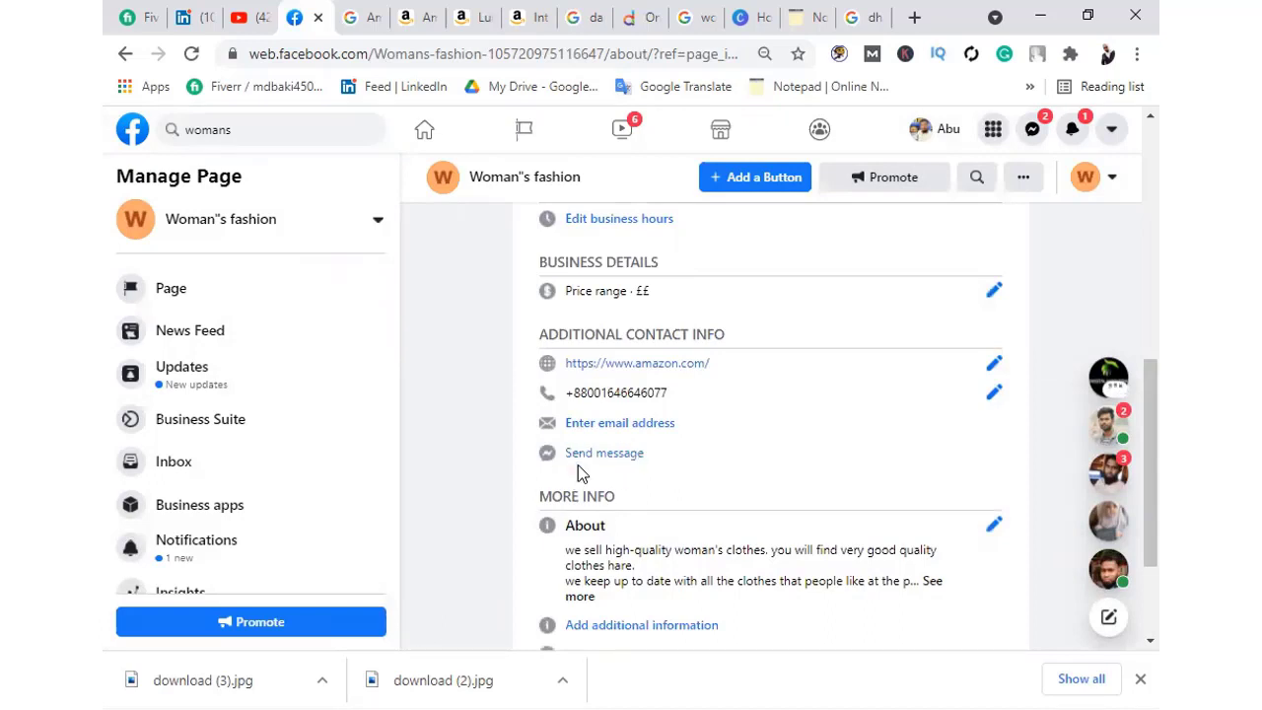
click(589, 456)
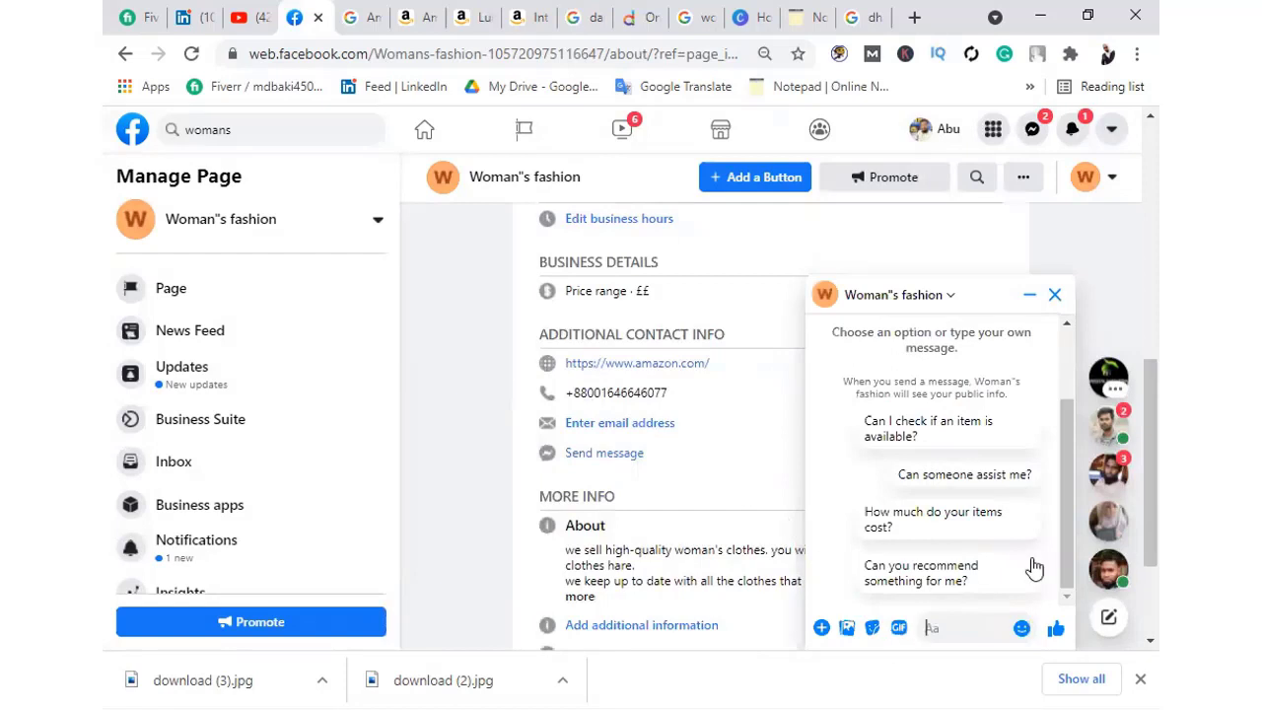
scroll(937, 414, up, 2)
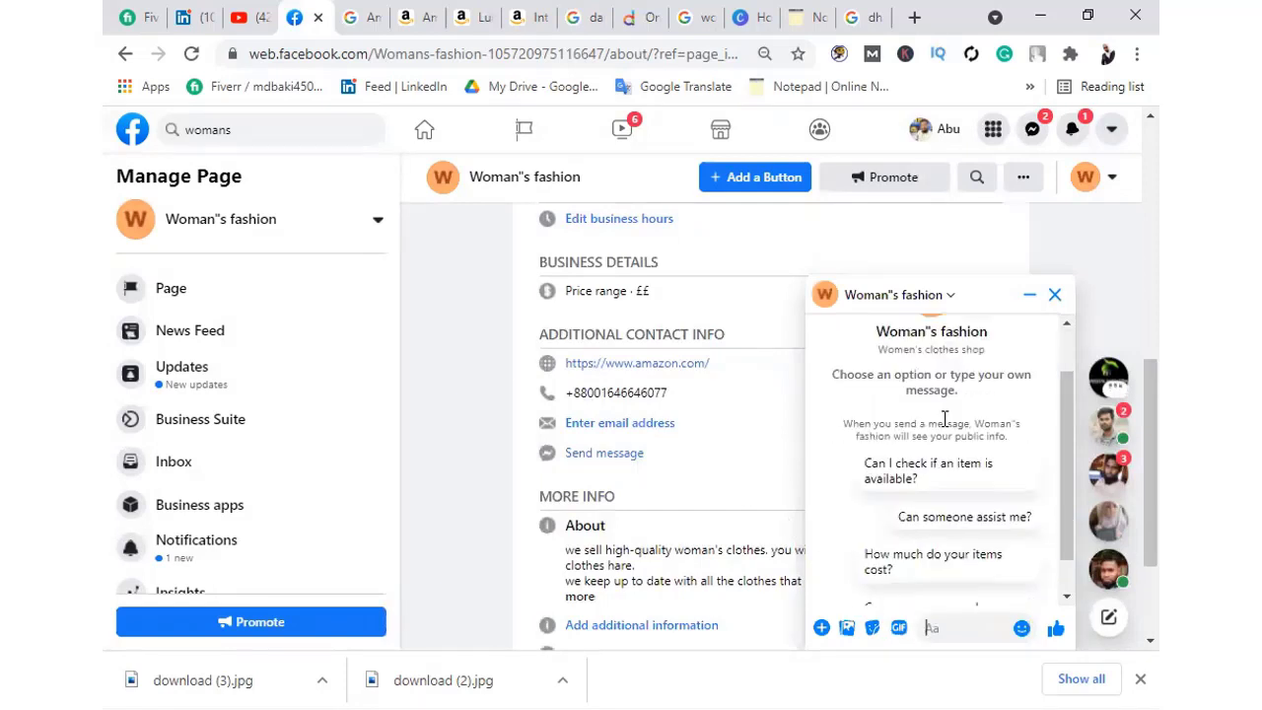
scroll(945, 419, down, 2)
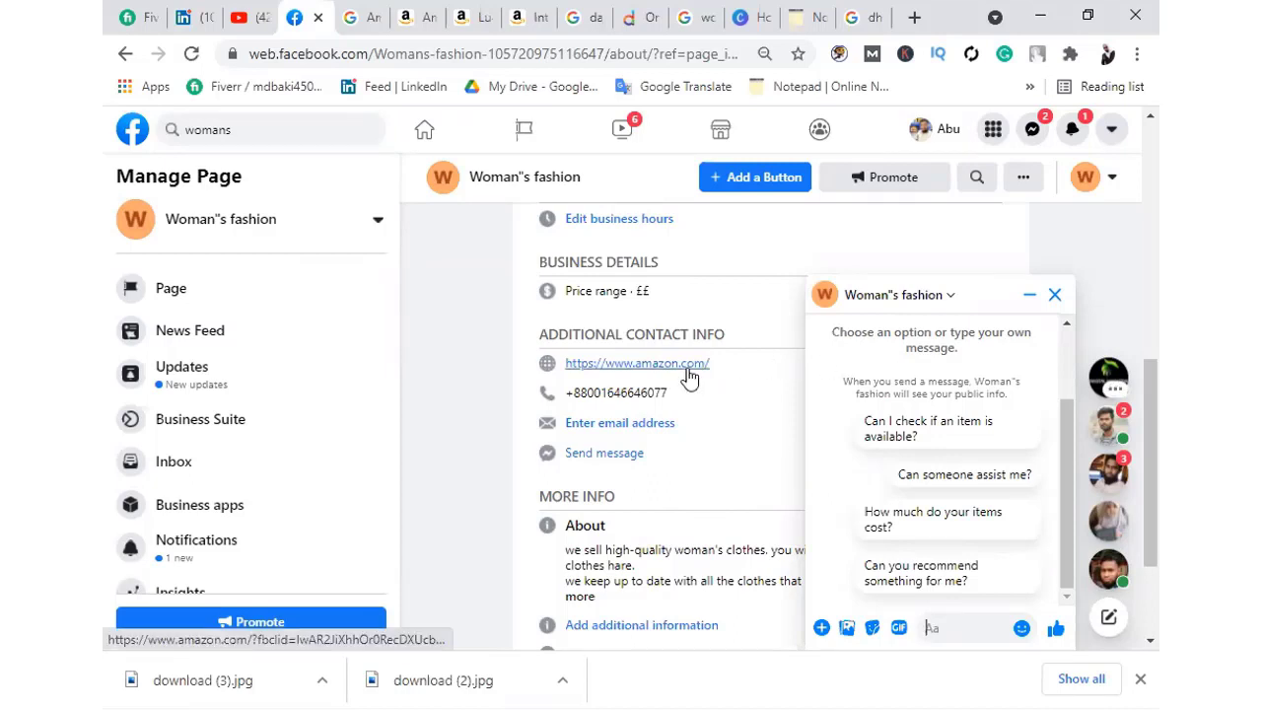
click(1022, 296)
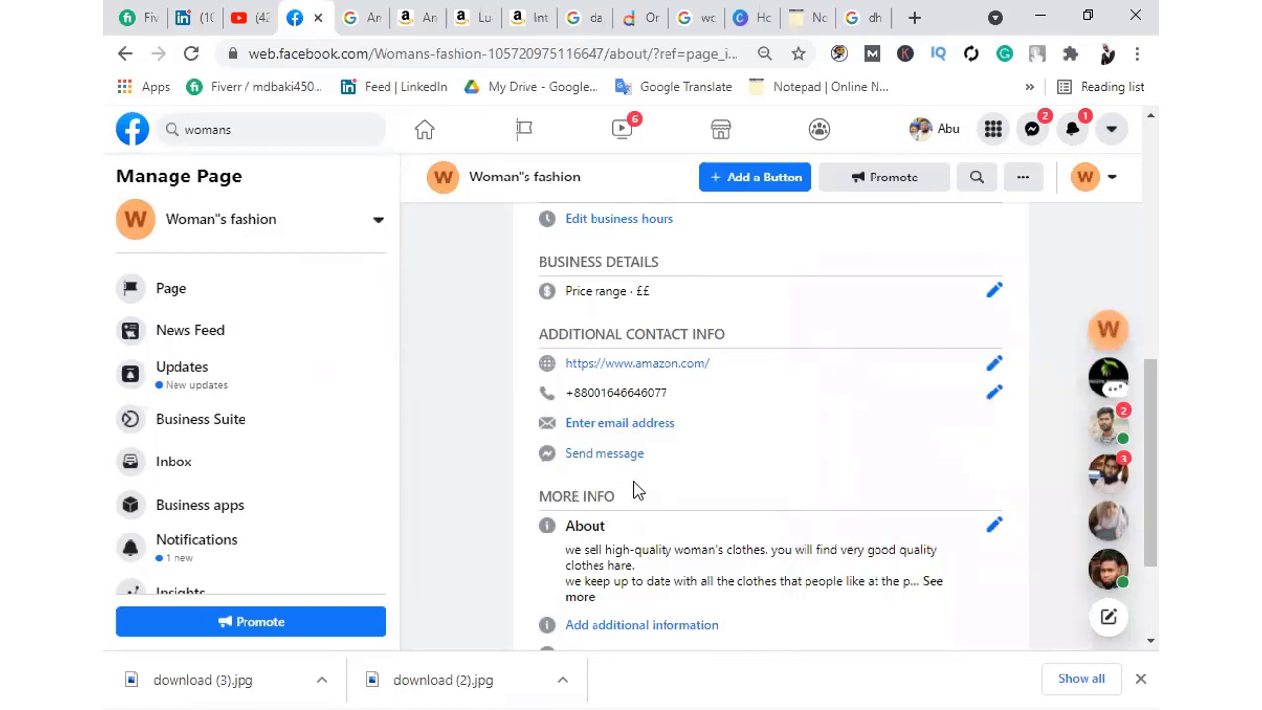
scroll(636, 513, down, 1)
scroll(636, 513, down, 1)
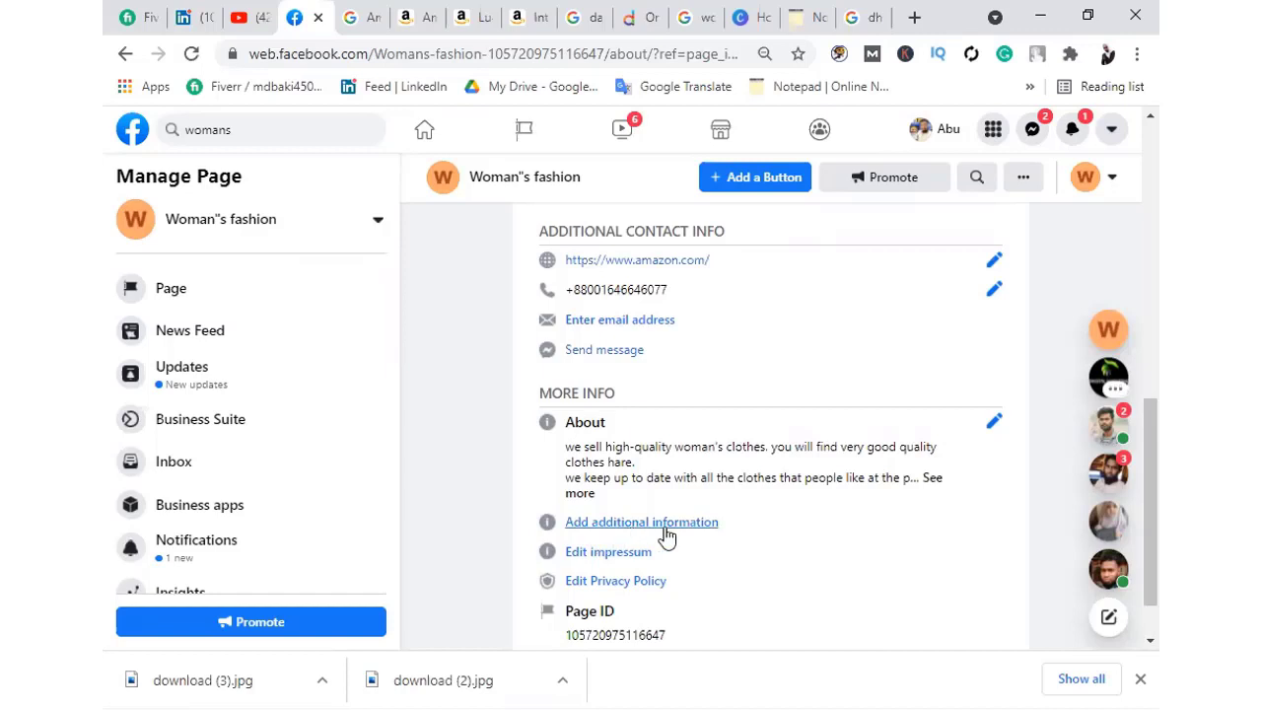
Open the Additional information box and locate the Dhaka 1213 postal code search result
click(670, 524)
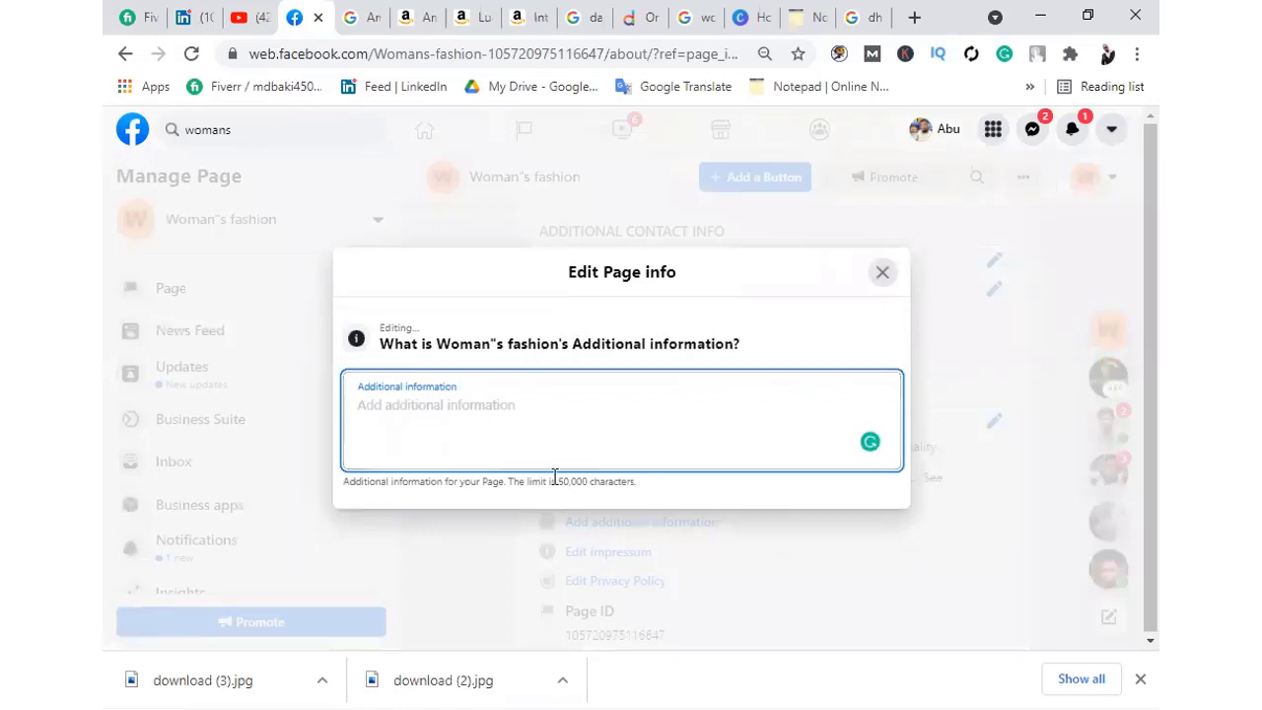
click(552, 490)
click(487, 444)
click(512, 10)
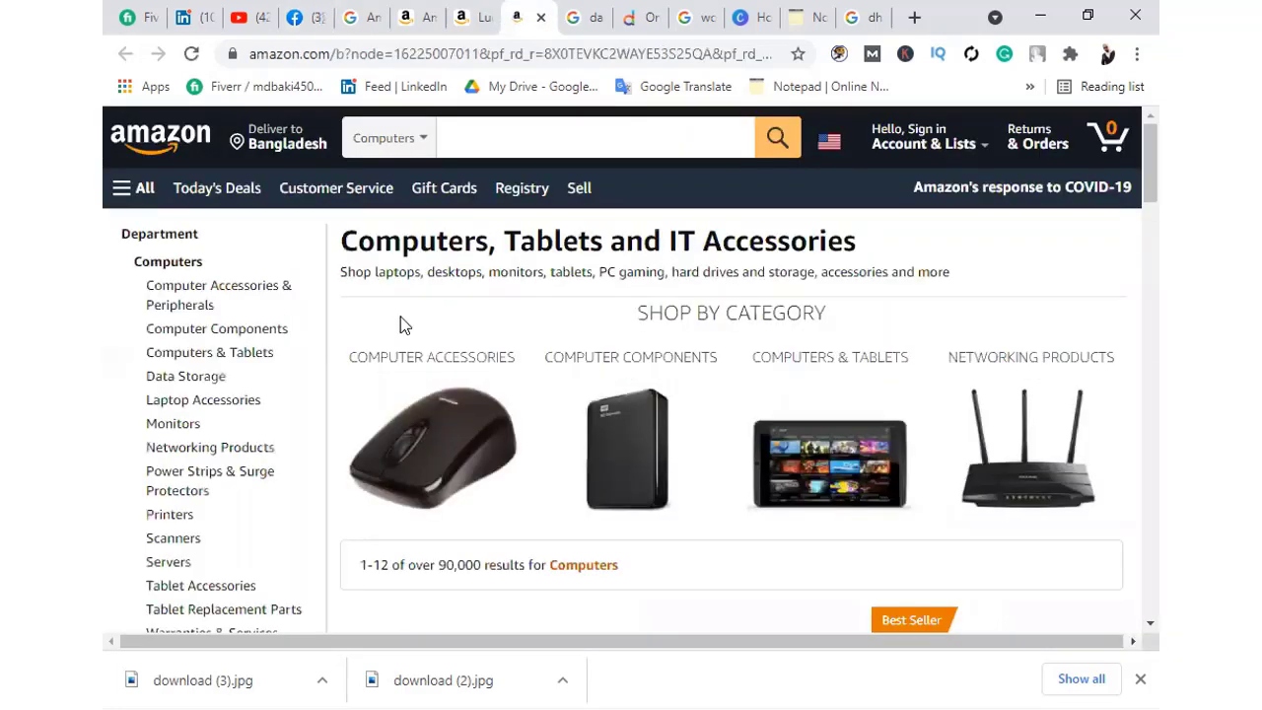
scroll(400, 320, down, 8)
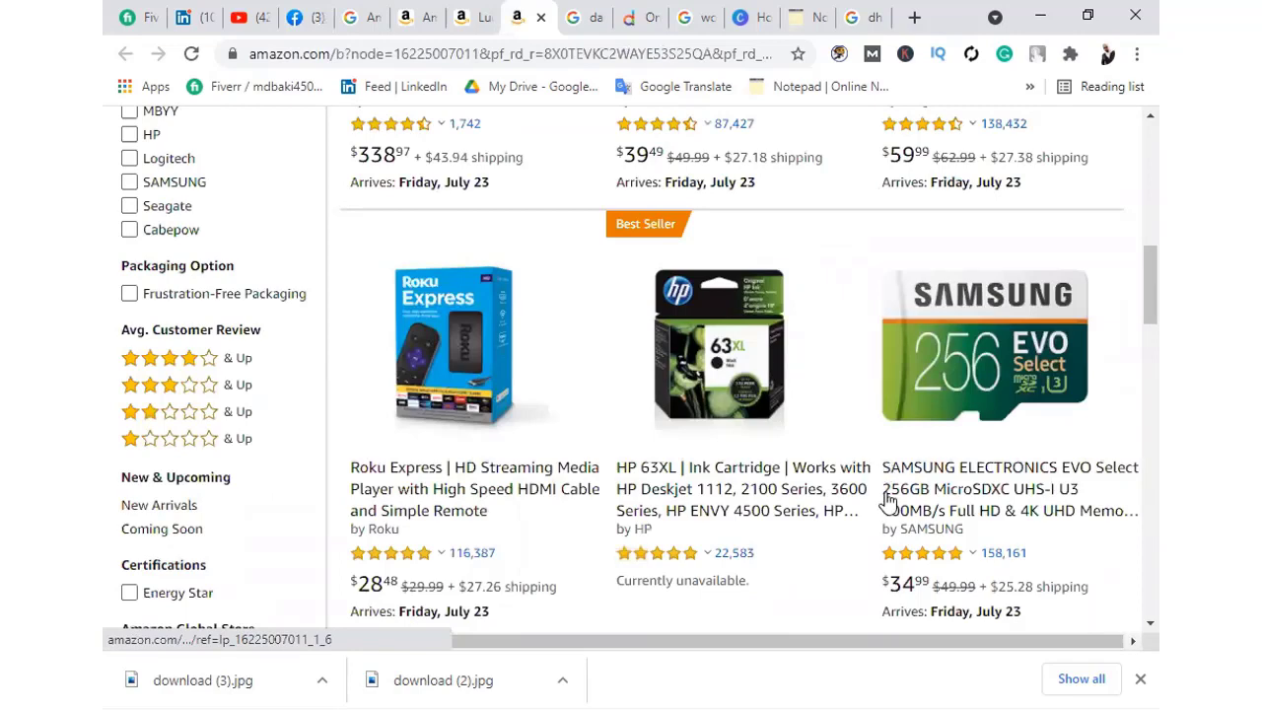
click(872, 11)
scroll(503, 447, down, 5)
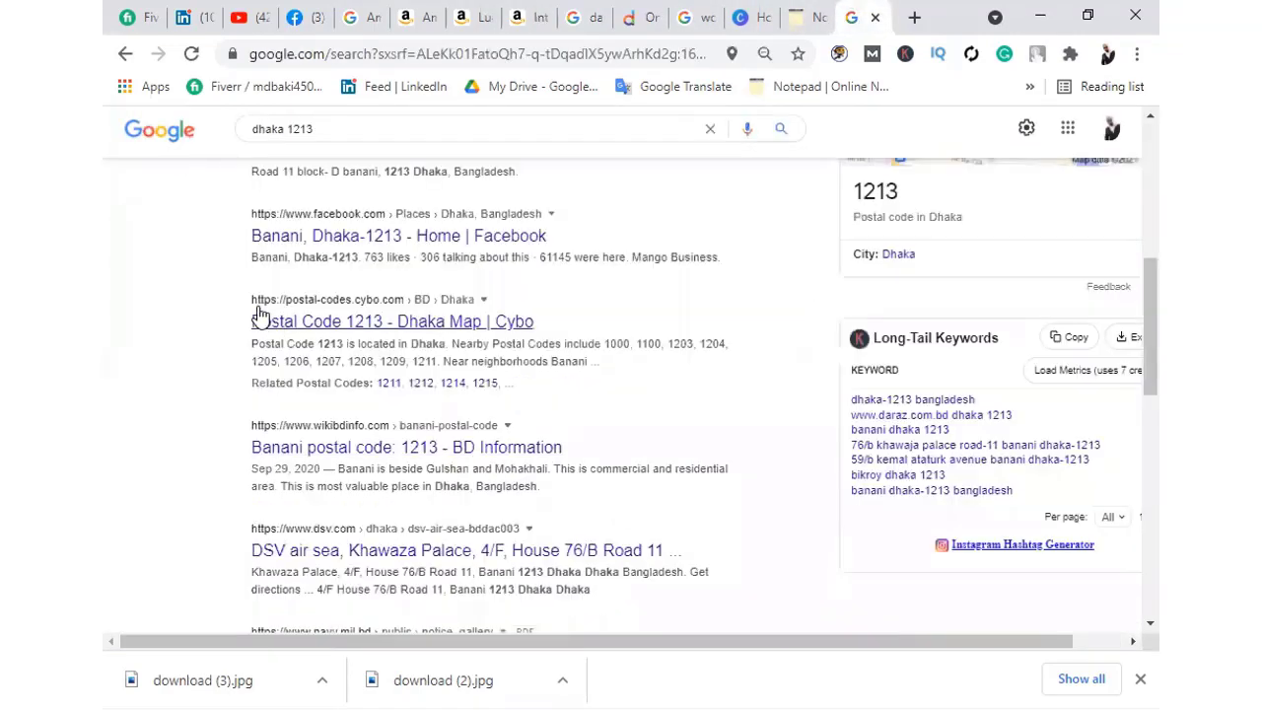
Copy the Postal Code 1213 Dhaka text and paste it as additional information, then save
drag(221, 275, 466, 405)
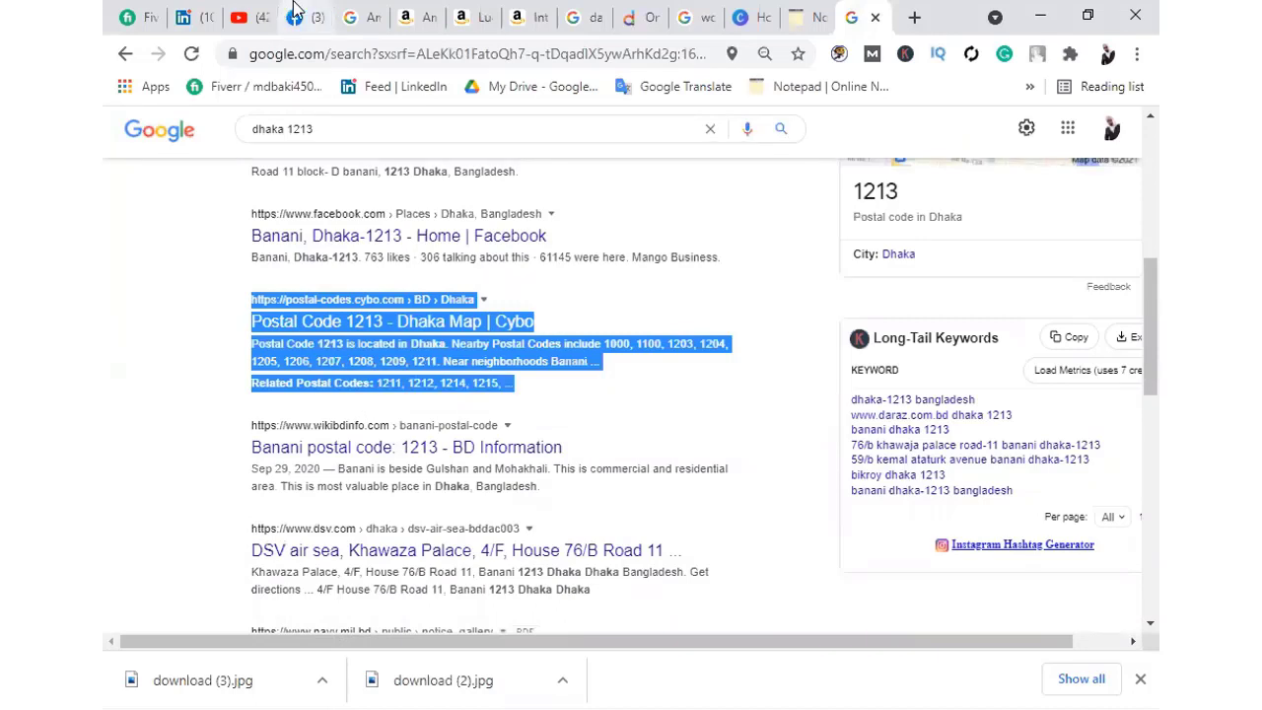
key(ctrl+4)
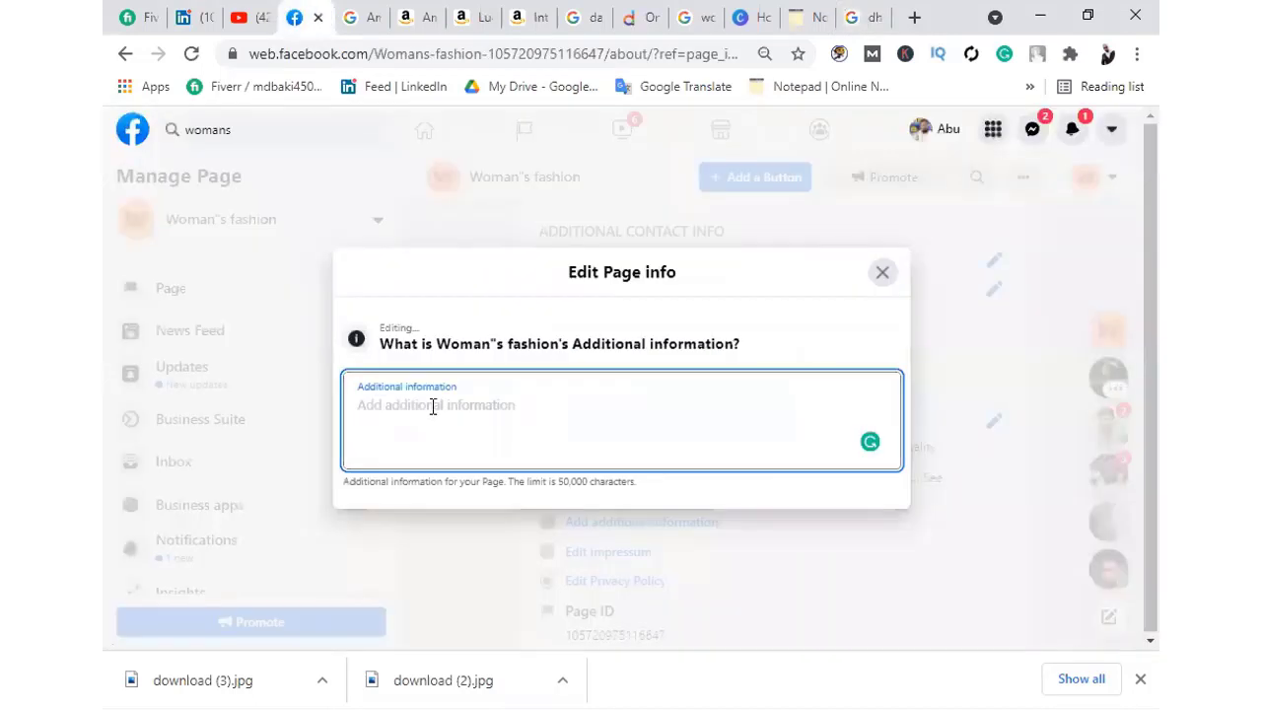
text(Postal Code 1213 - Dhaka Map | Cybohttps://postal-codes.cybo.com › BD › Dhaka Postal Code 1213 is located in Dhaka. Nearby Postal Codes include 1000, 1100, 1203, 1204, 1205, 1206, 1207, 1208, 1209, 1211. Near neighborhoods Banani ... Related Postal Codes: 1211, 1212, 1214, 1215, ...)
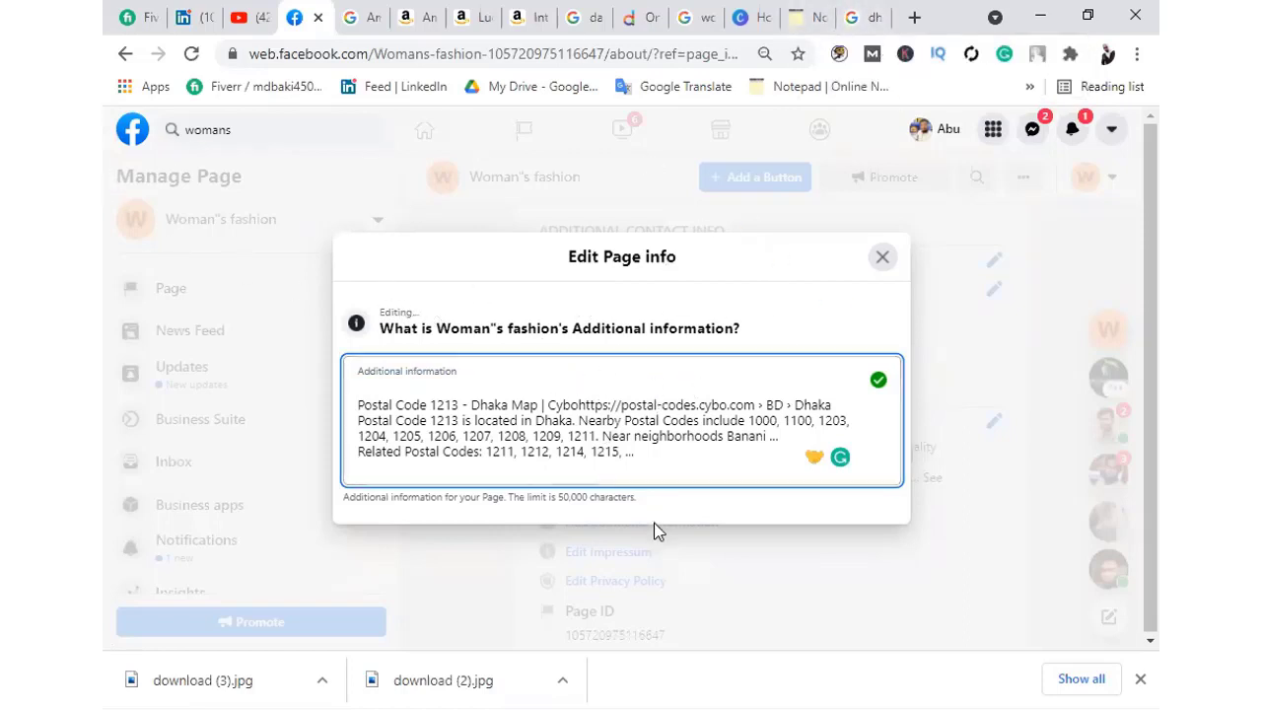
click(886, 259)
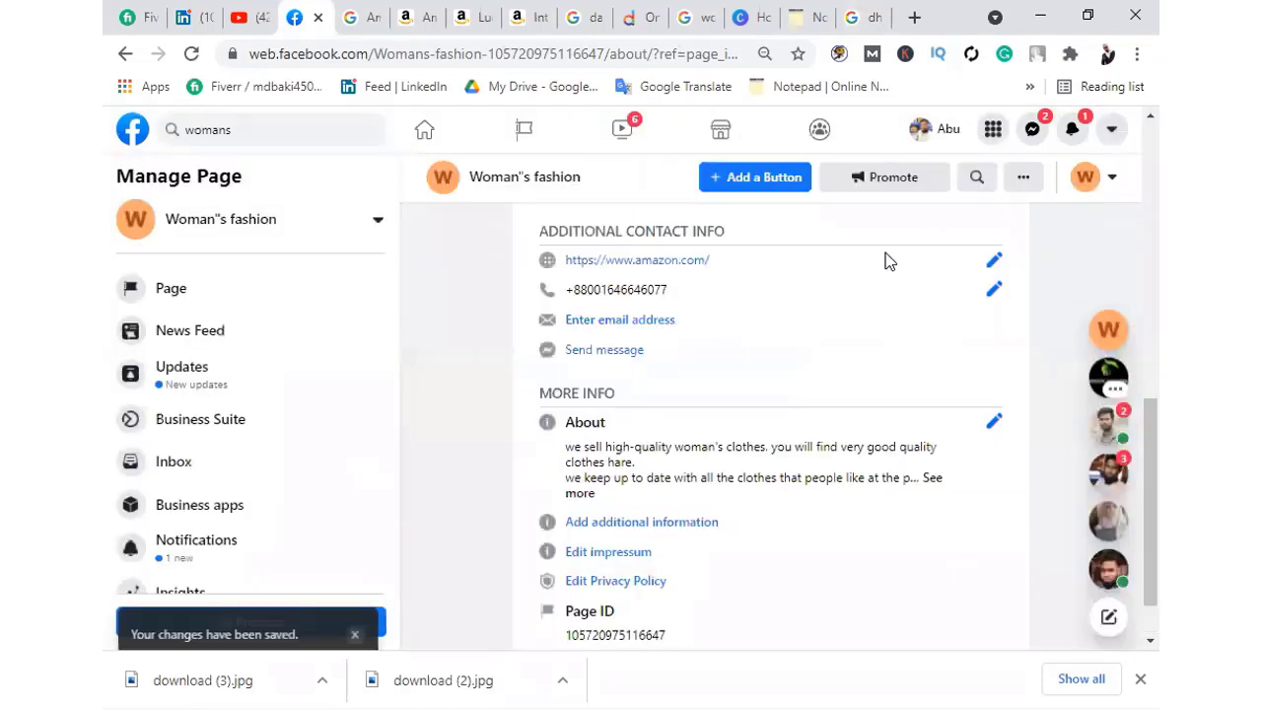
scroll(700, 529, down, 2)
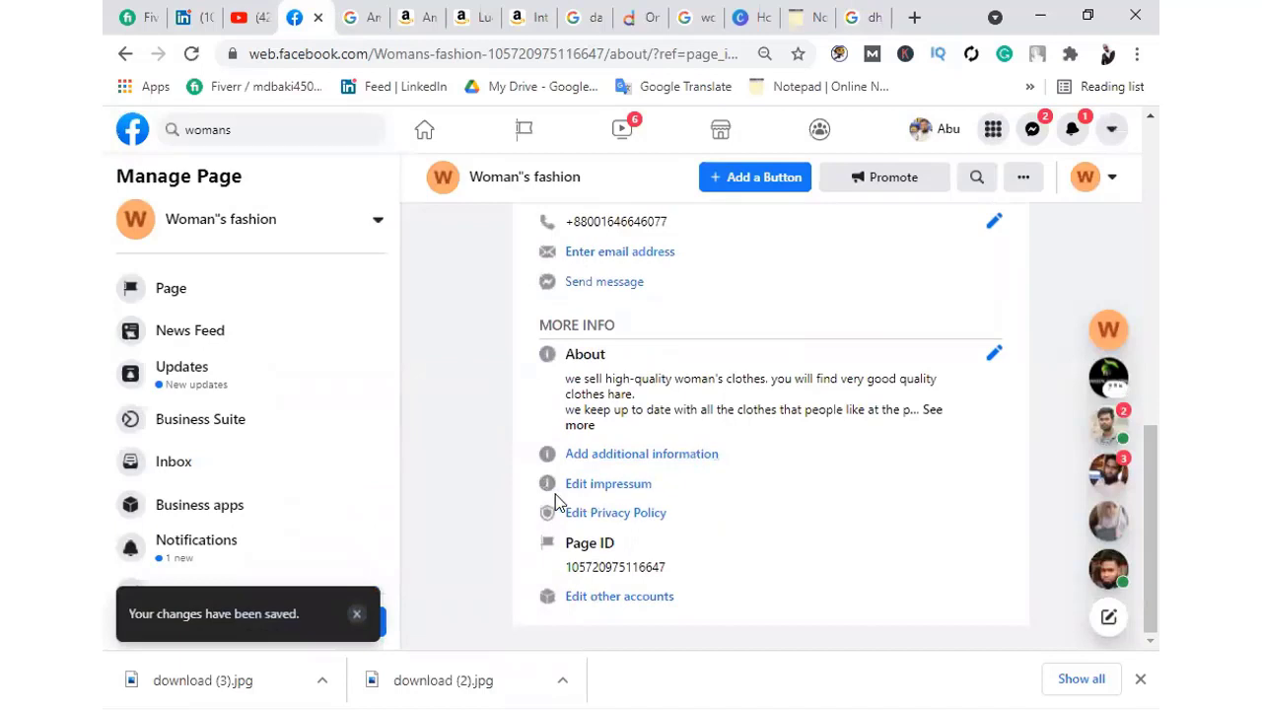
Open the Impressum editor and place the cursor in its empty text box
click(623, 482)
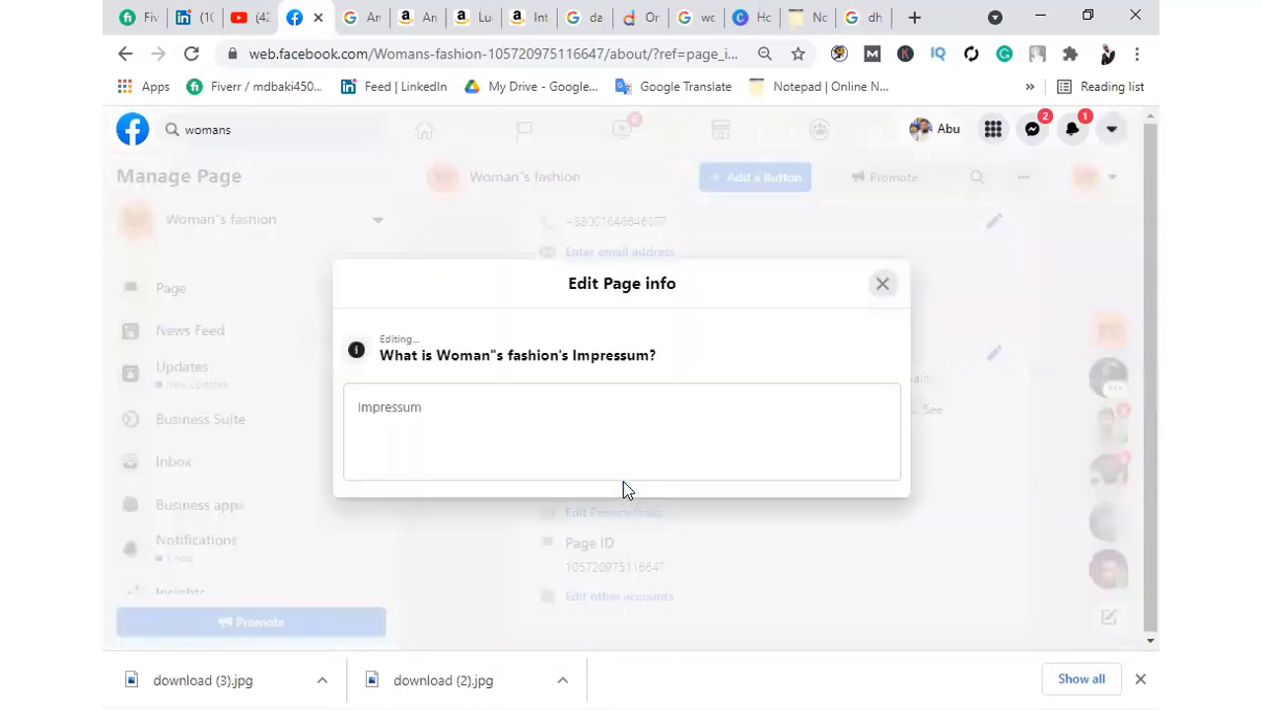
click(463, 410)
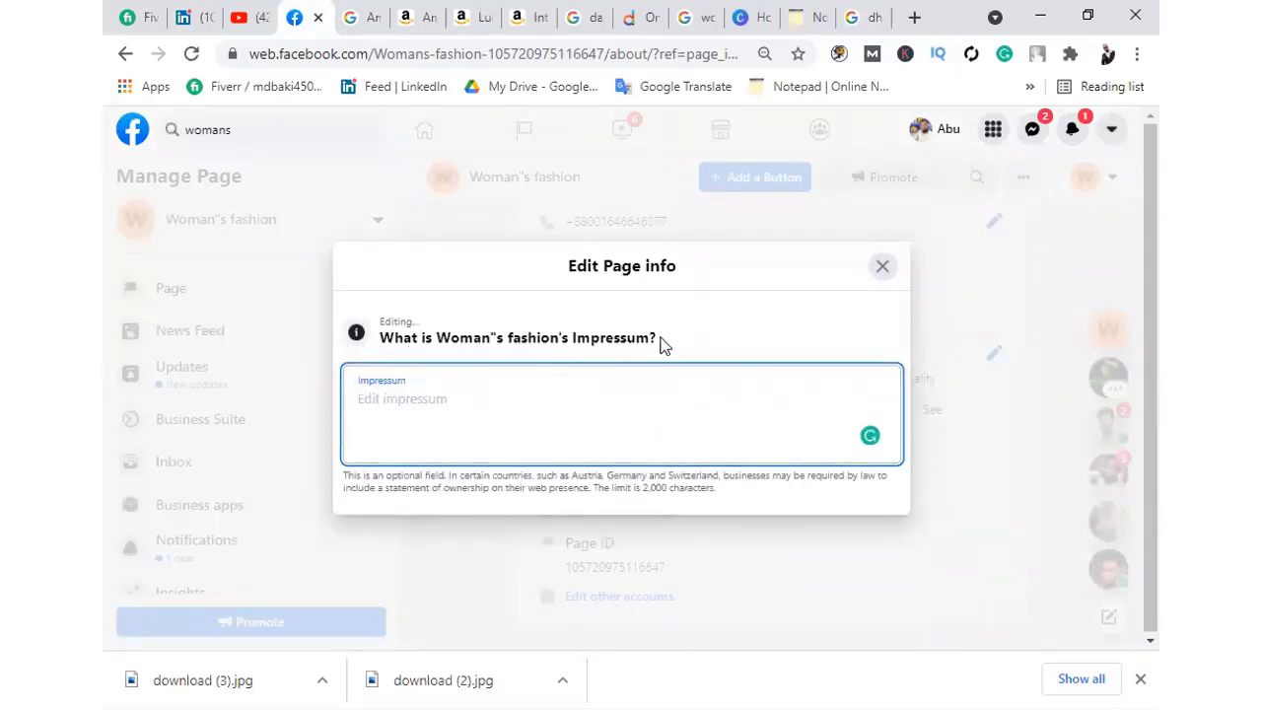
click(563, 346)
drag(380, 355, 550, 406)
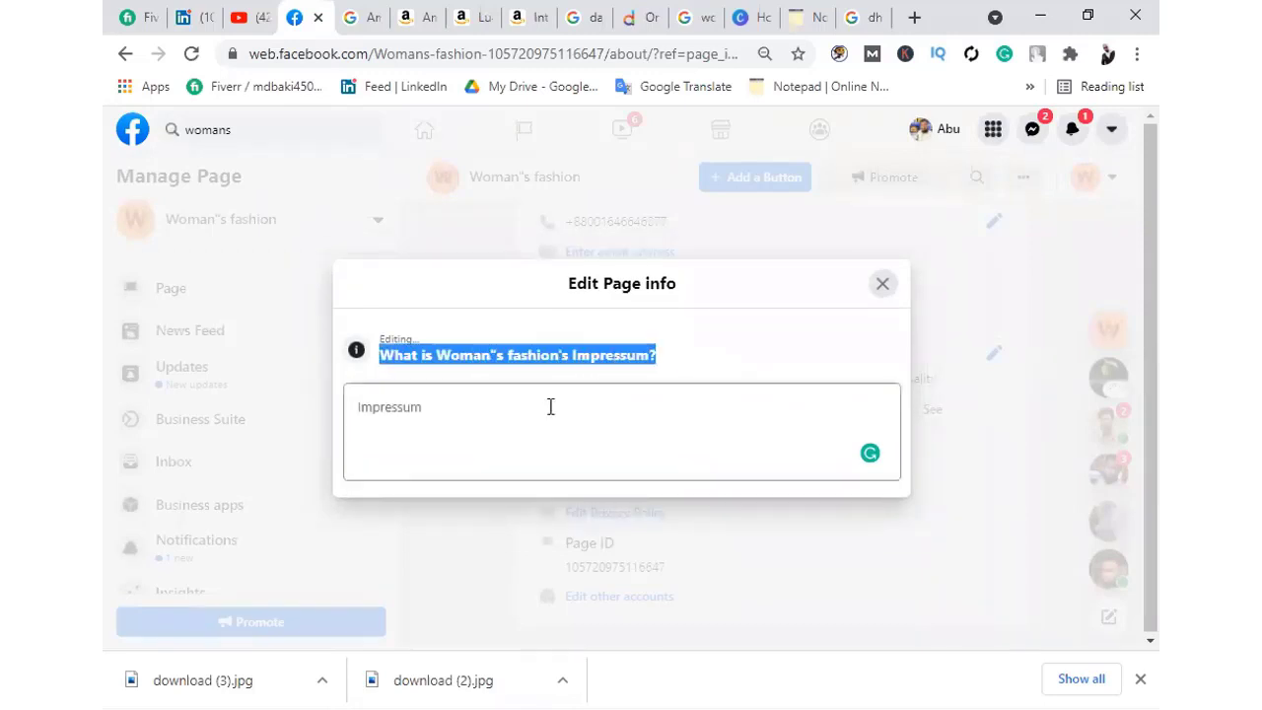
click(376, 419)
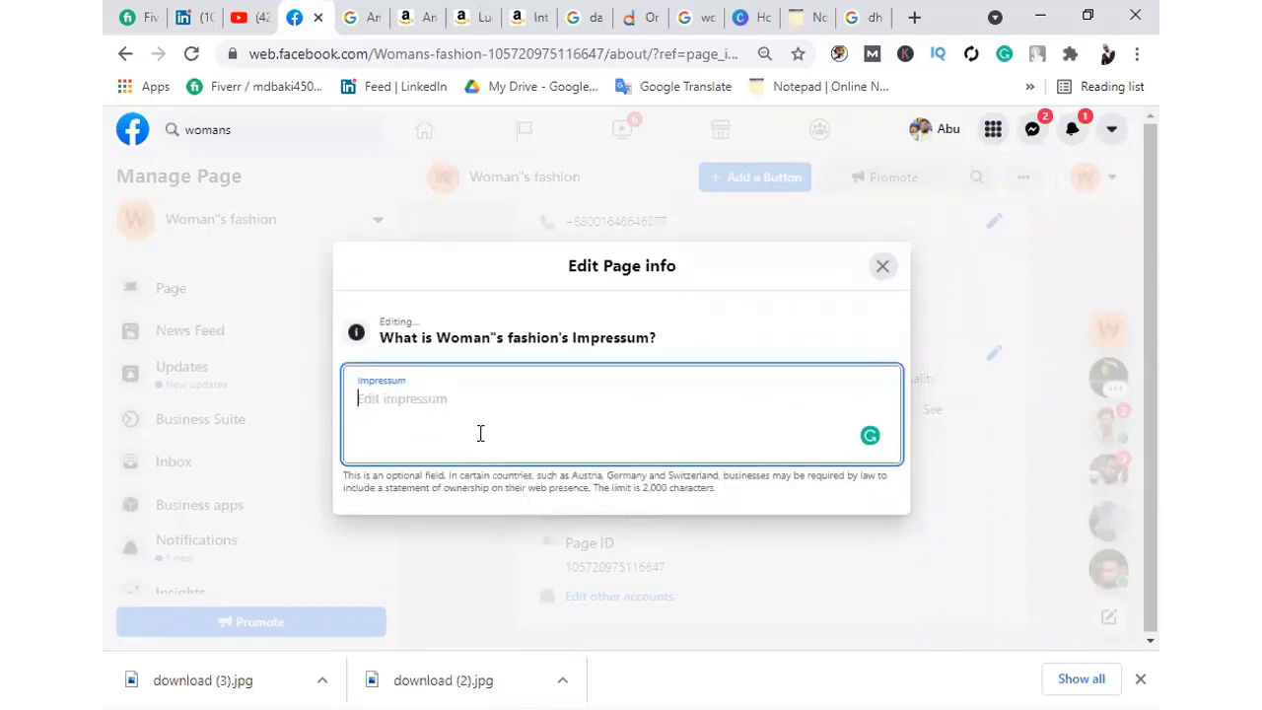
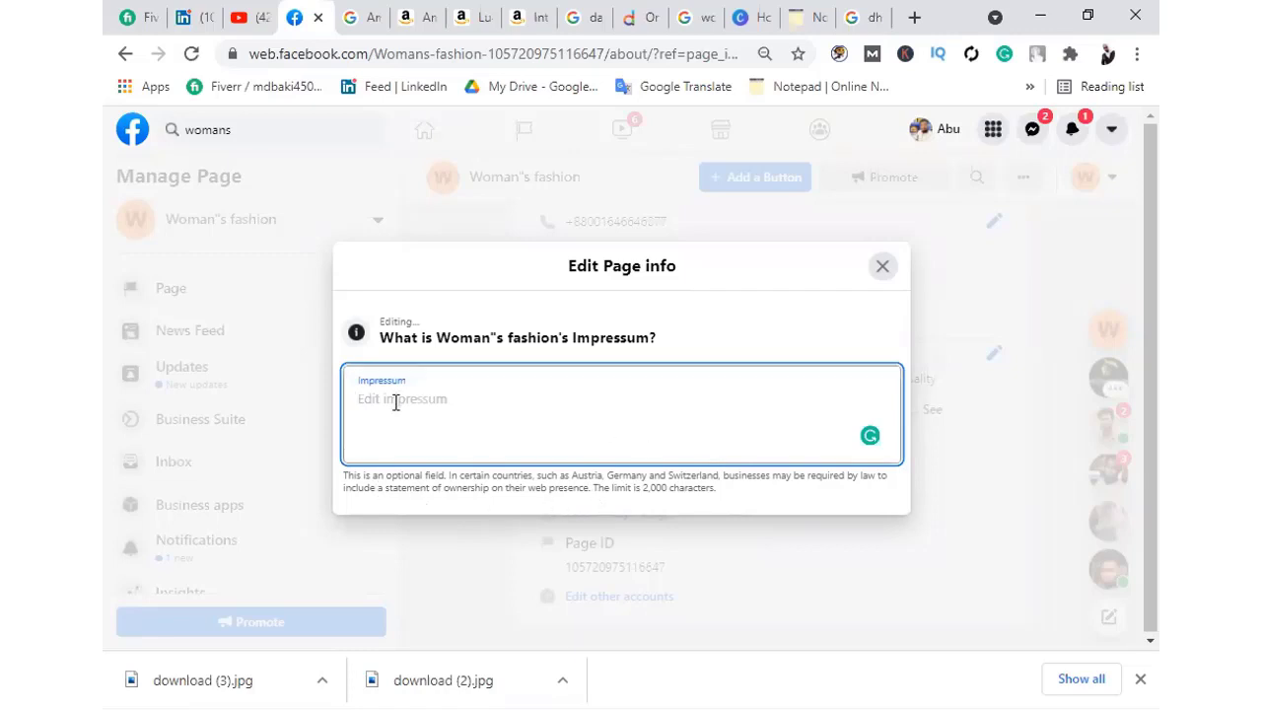
Close the Impressum editor, open the Privacy Policy editor, and minimise the Messenger chat
click(884, 271)
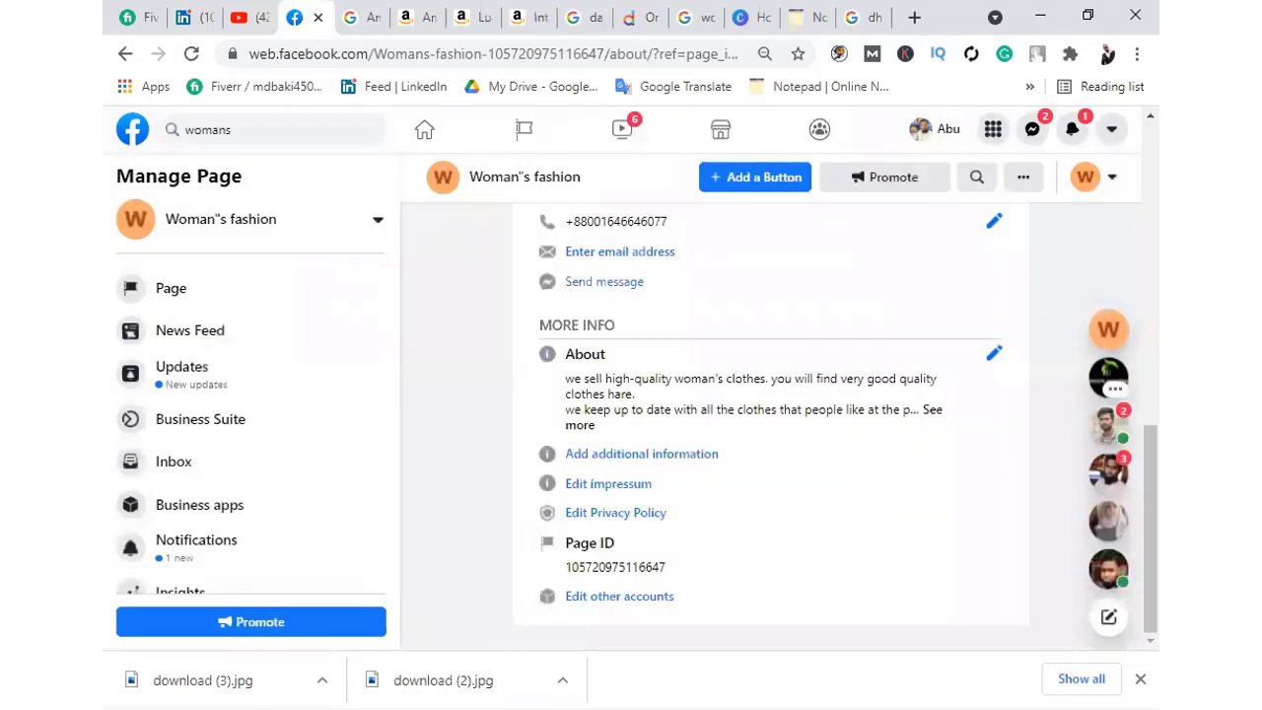
click(629, 518)
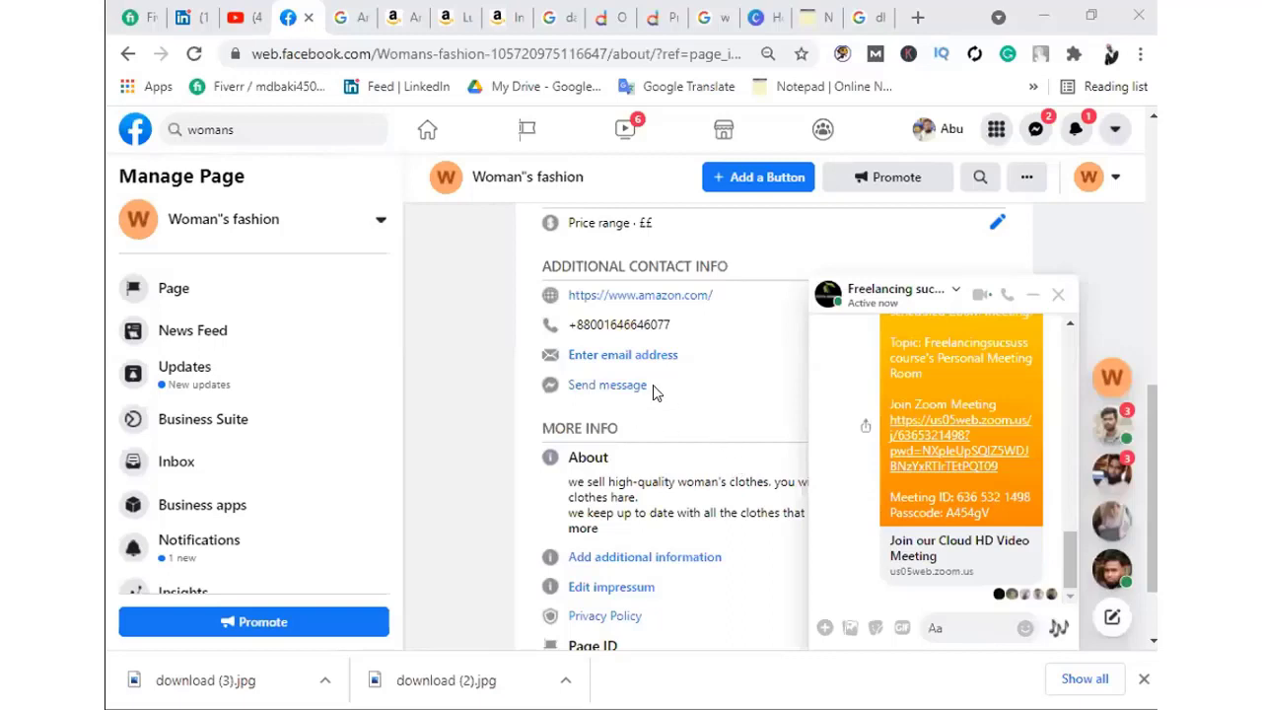
scroll(667, 426, down, 1)
scroll(666, 430, down, 1)
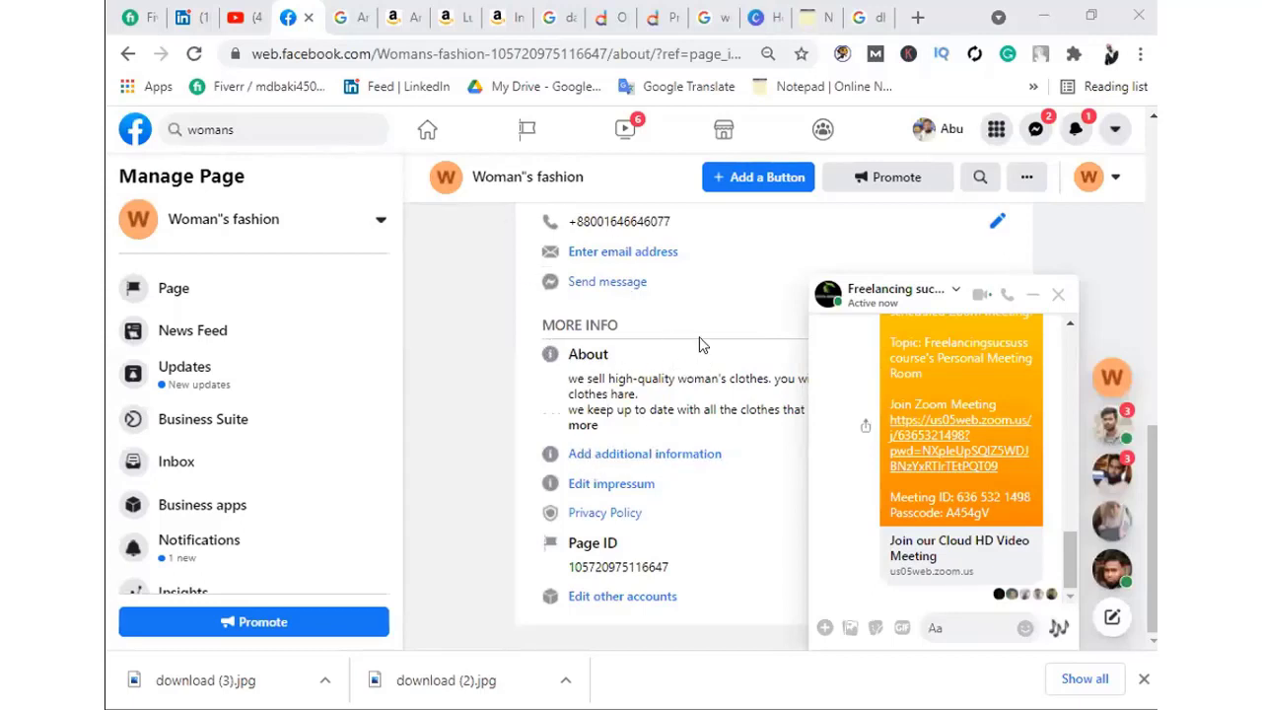
click(1034, 298)
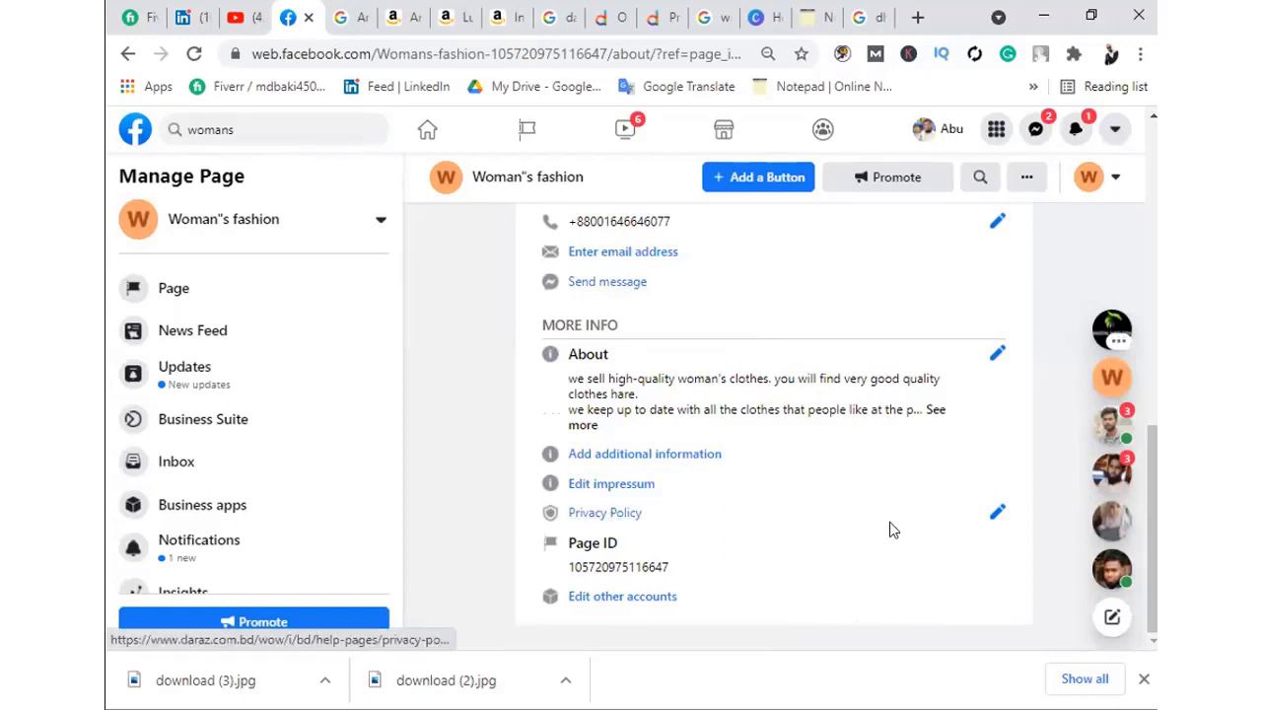
Open the Privacy Policy editor with its link field focused, then switch to the Daraz tab
click(997, 512)
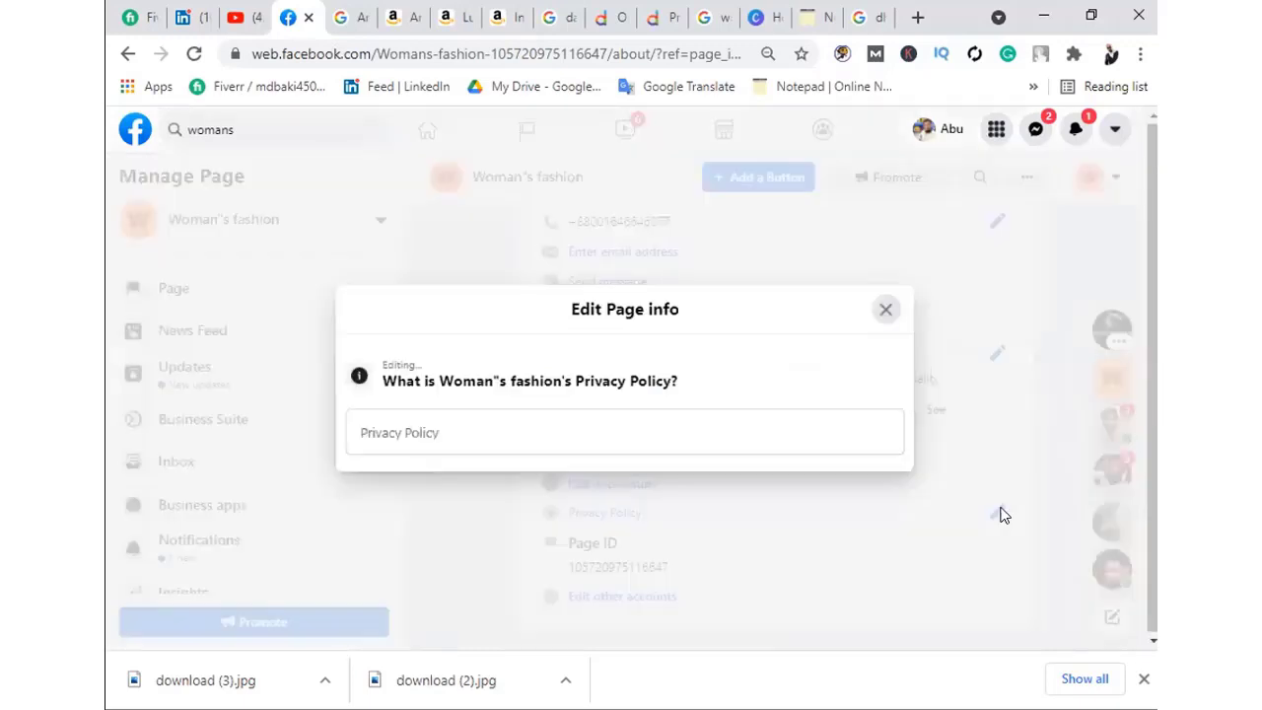
click(416, 430)
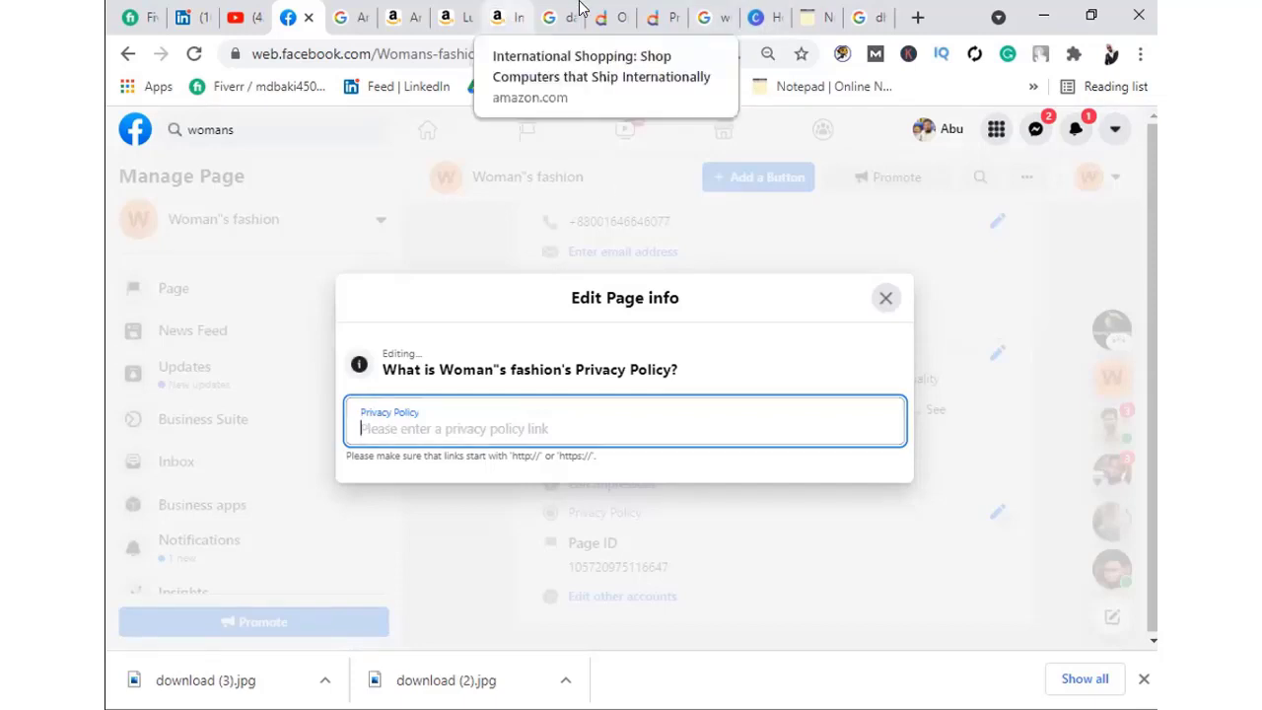
click(611, 12)
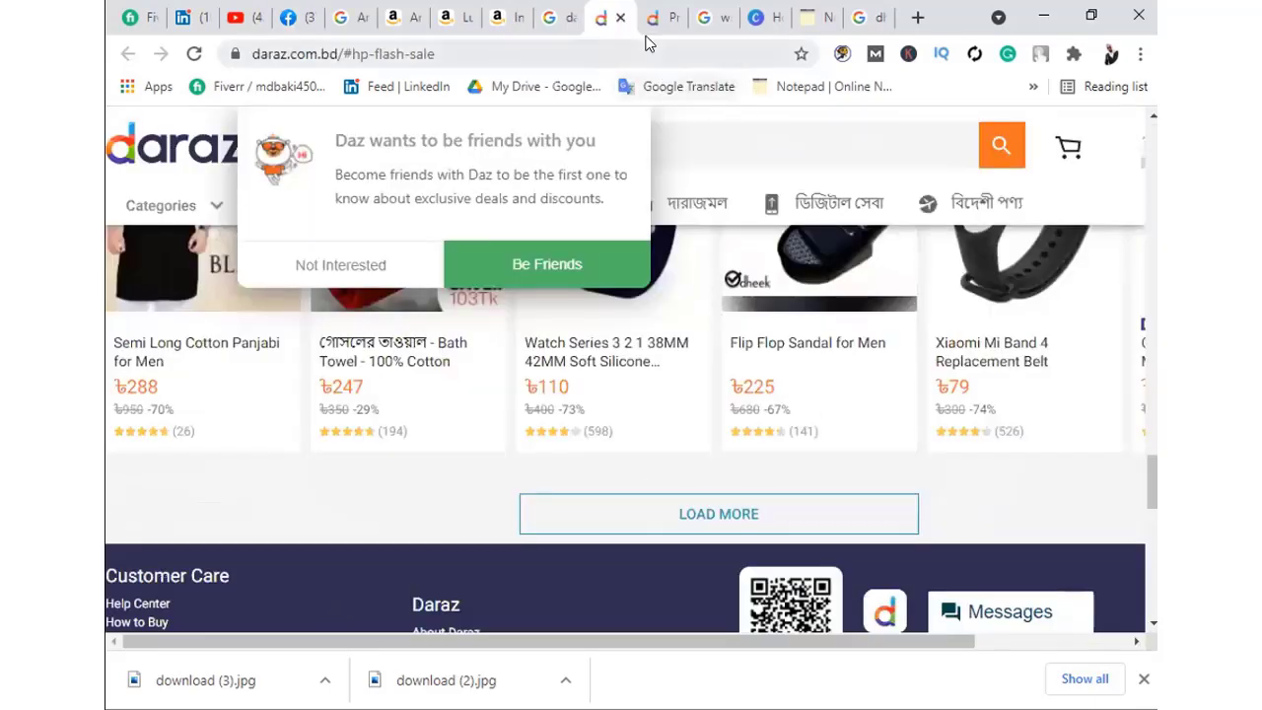
Load more Daraz flash-sale products and glance at the Facebook and privacy-policy tabs
click(655, 510)
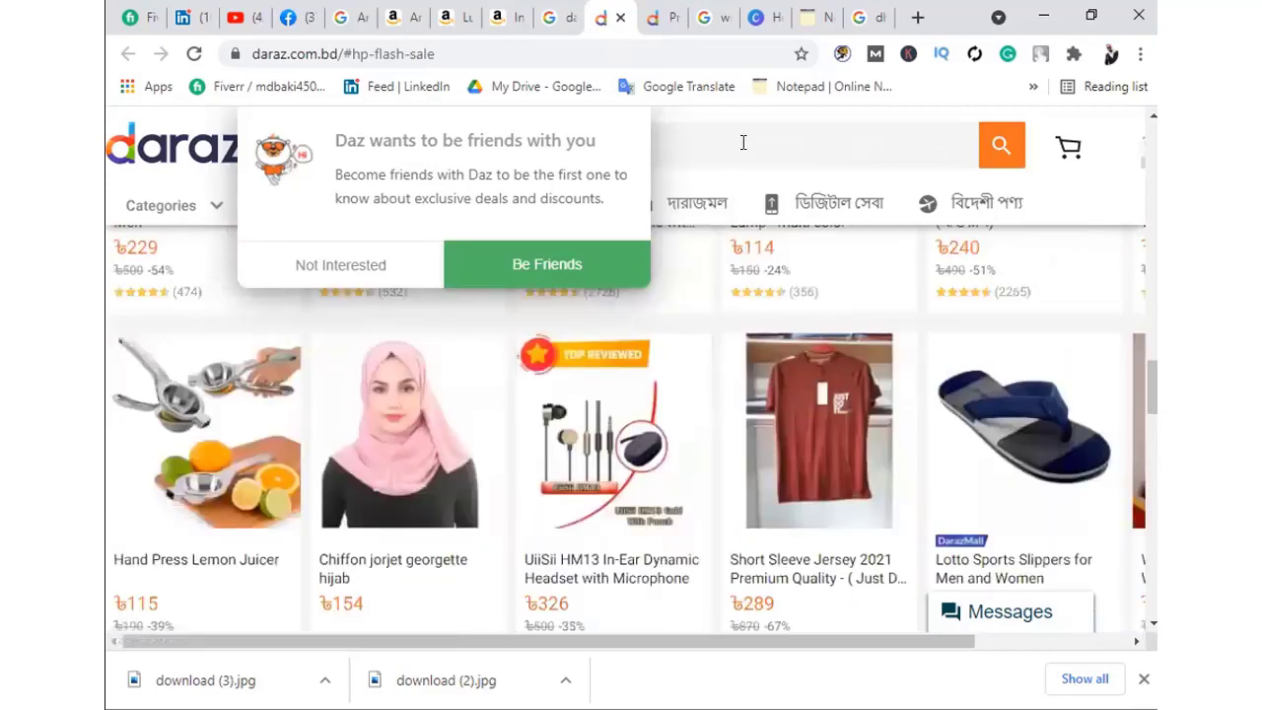
click(296, 16)
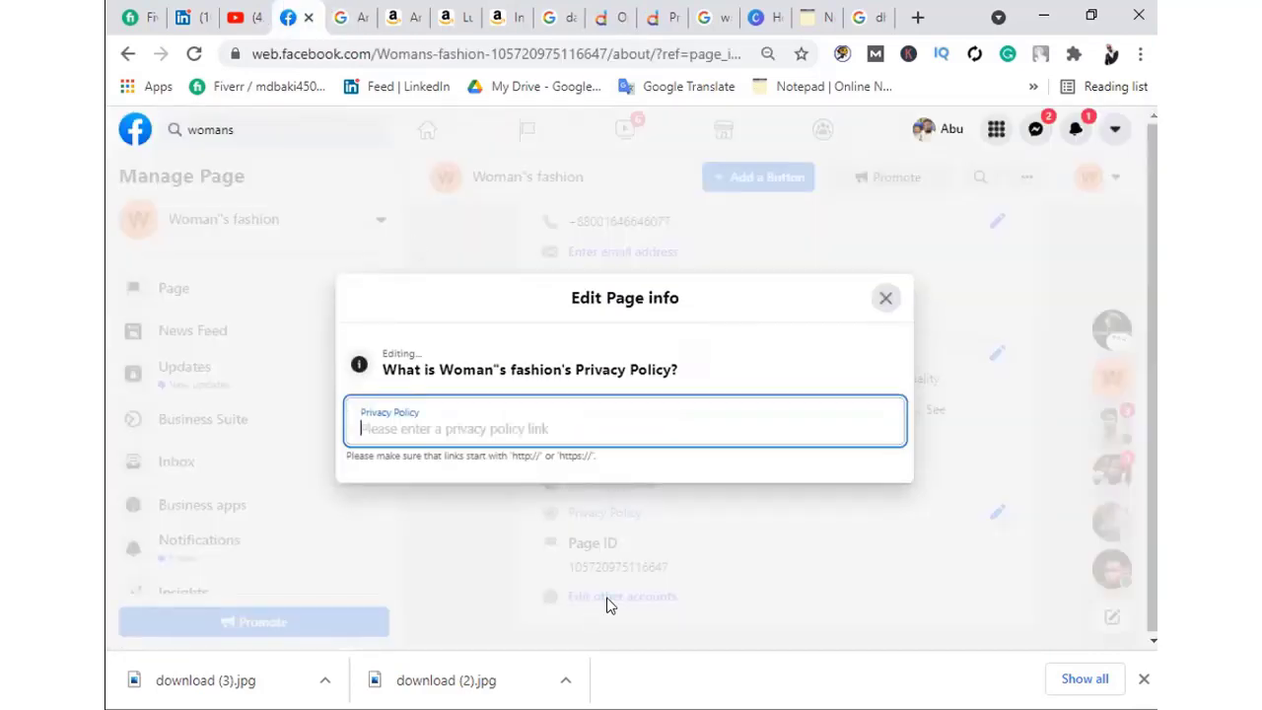
click(663, 17)
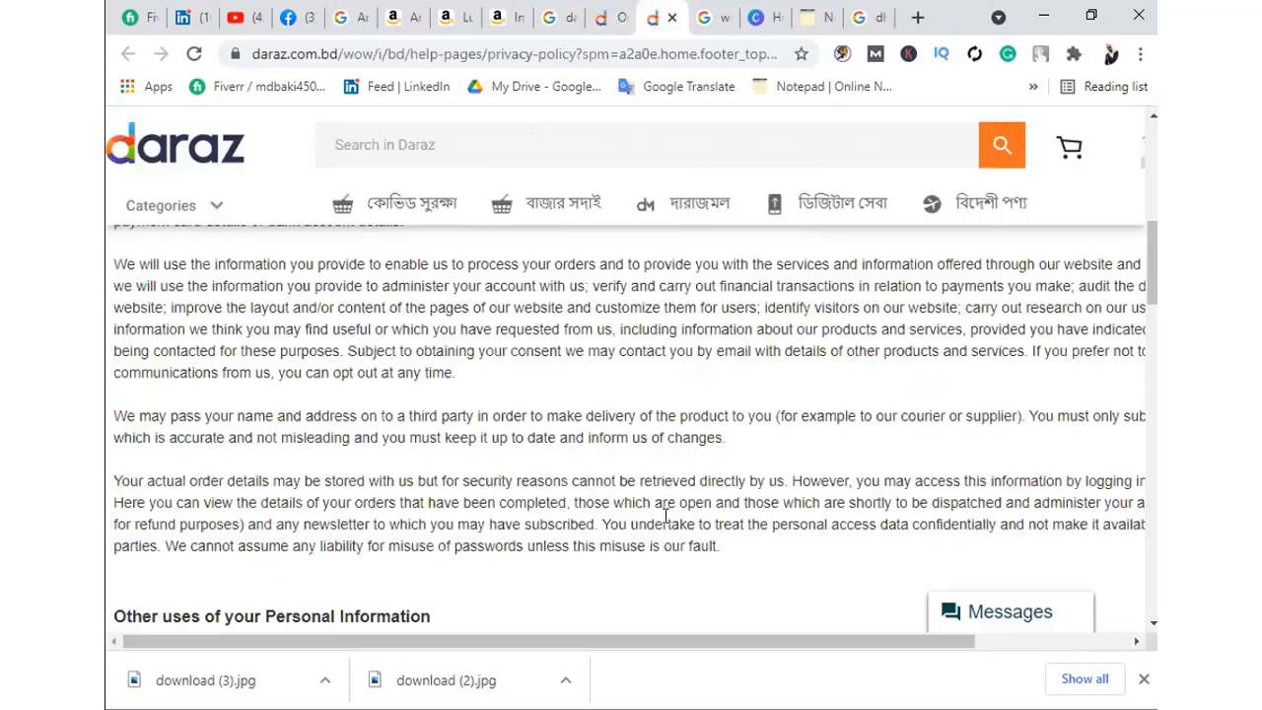
click(606, 17)
Scroll the Daraz homepage to the footer showing its Privacy Policy link
scroll(207, 473, up, 1)
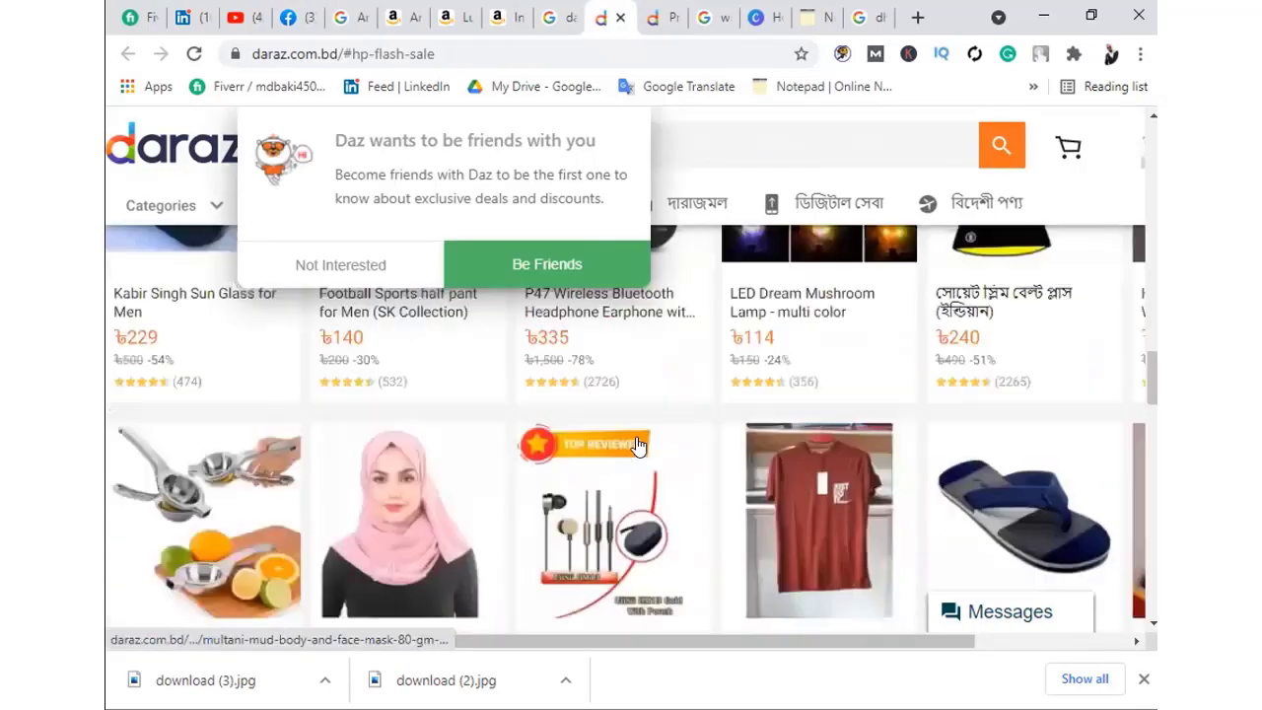
scroll(1041, 515, down, 2)
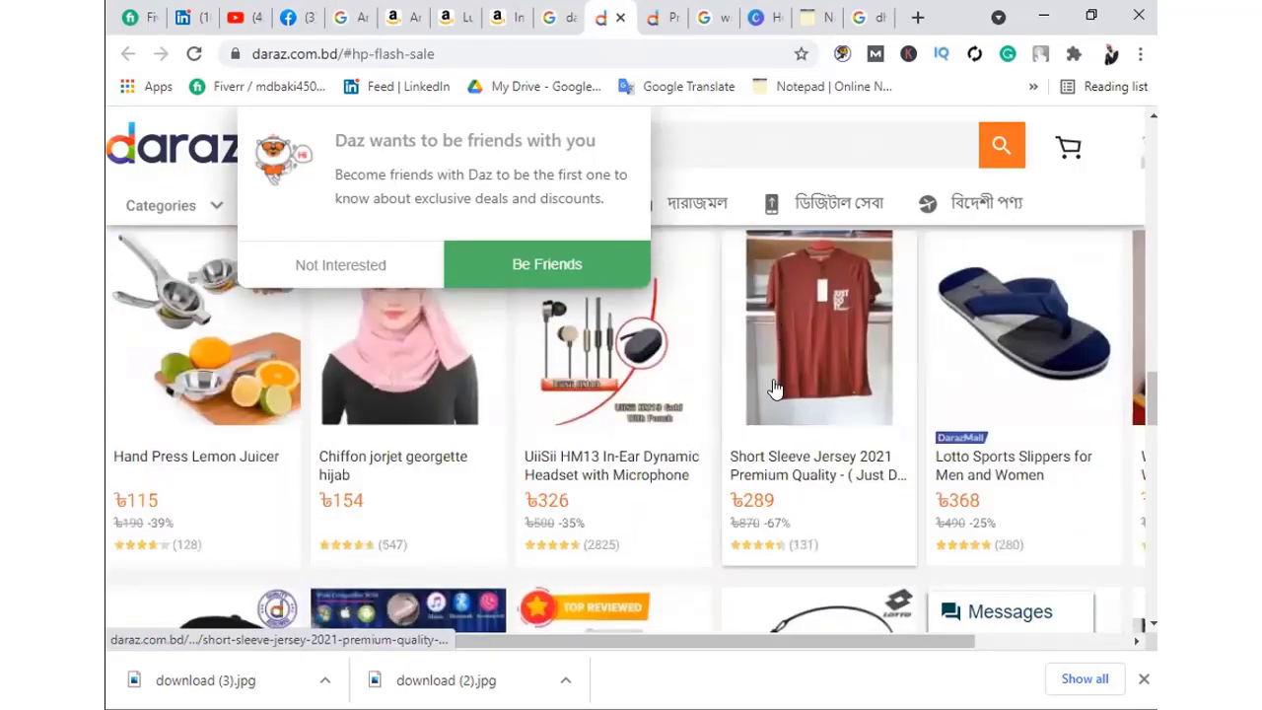
scroll(818, 434, up, 1)
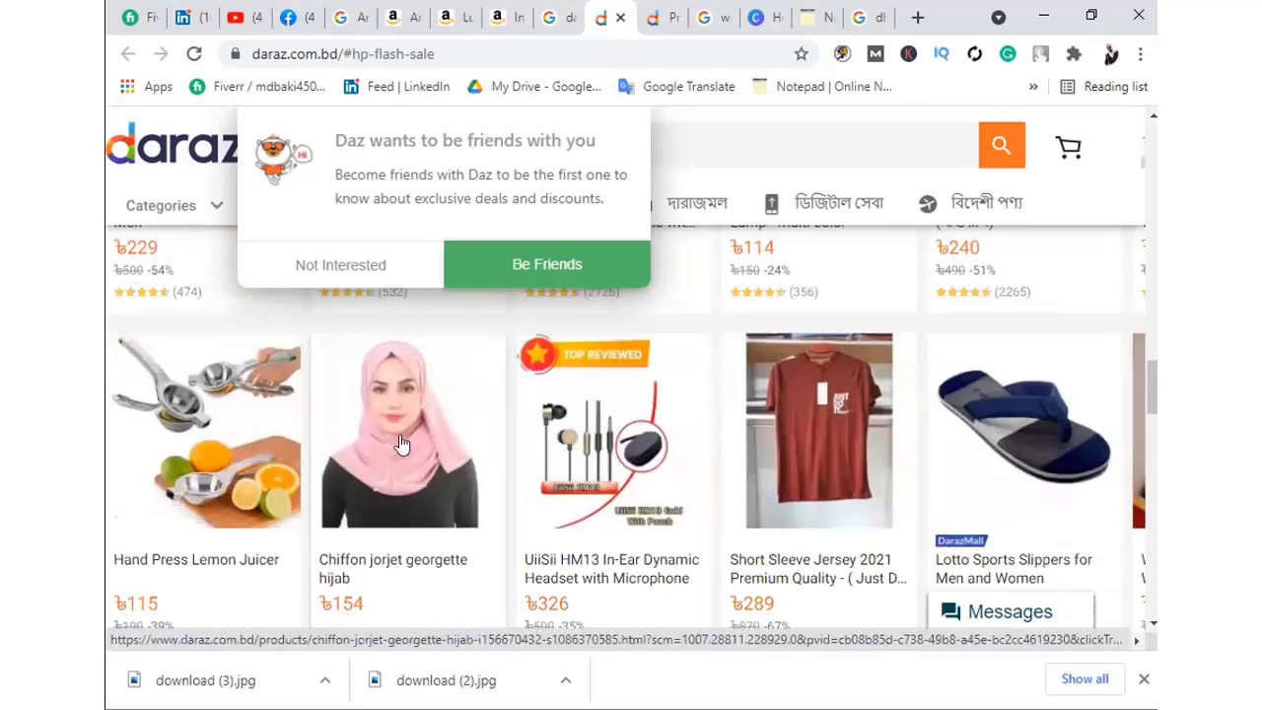
scroll(217, 436, down, 3)
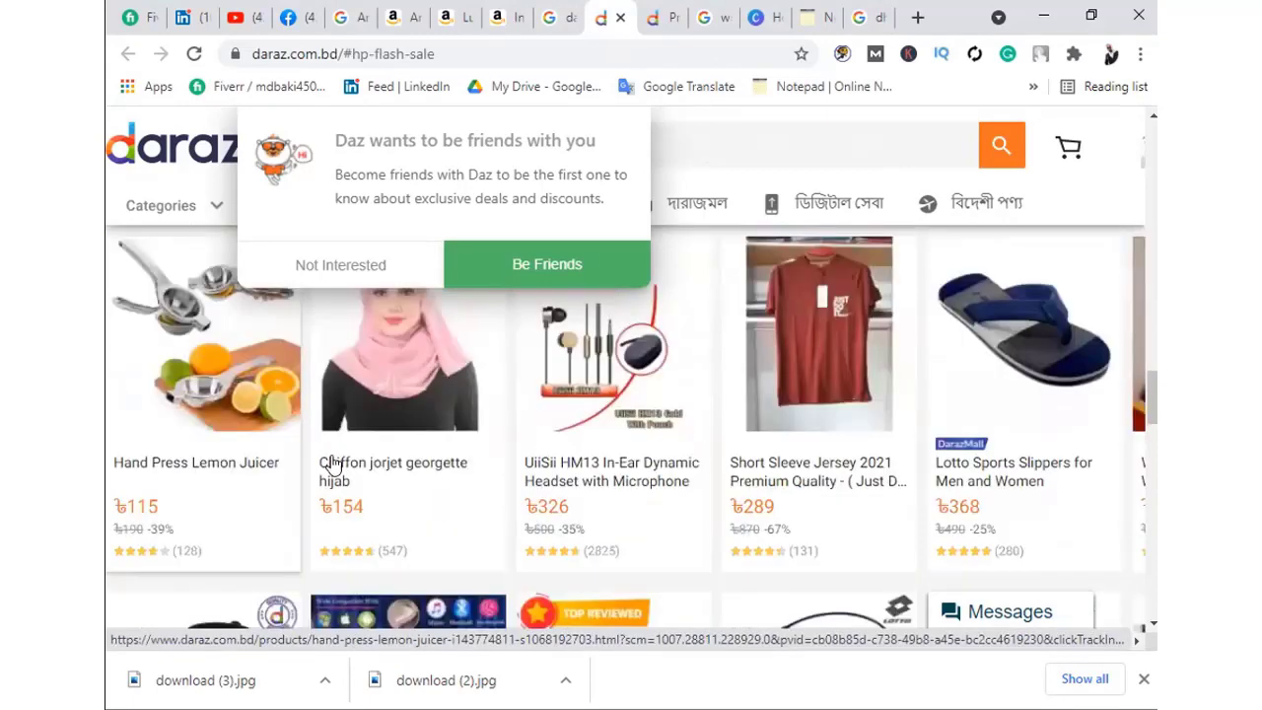
scroll(597, 484, up, 4)
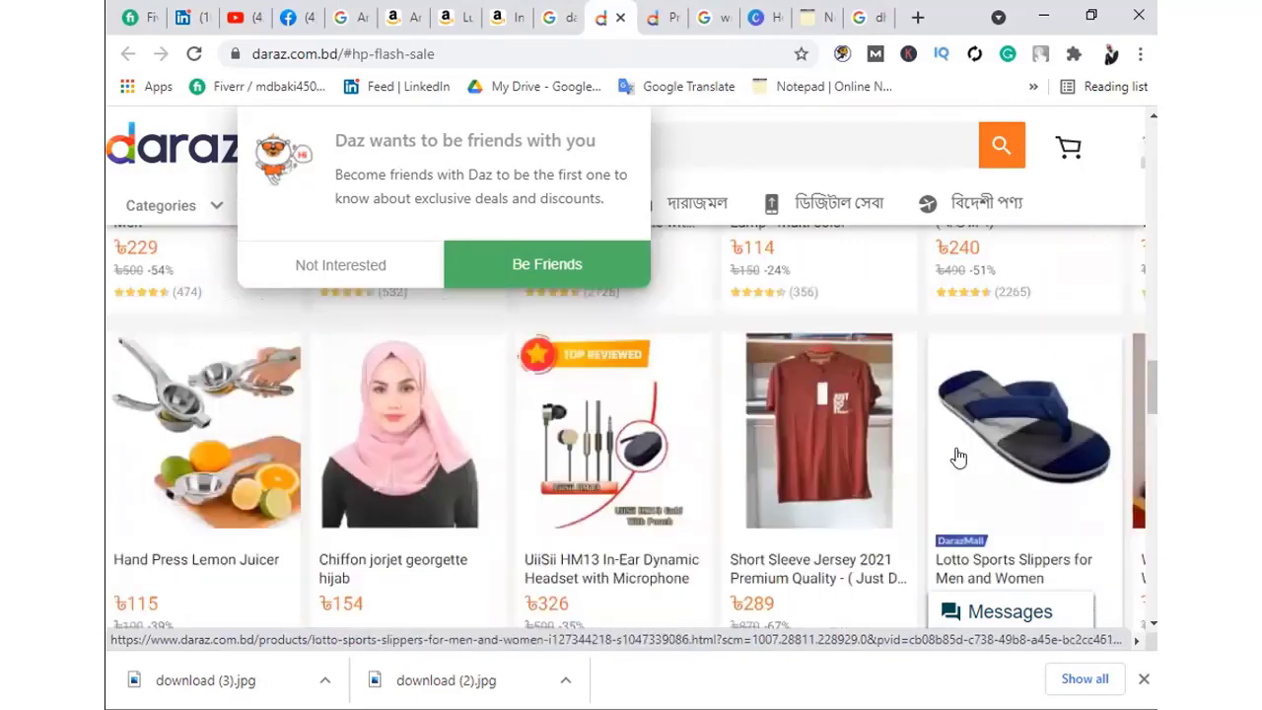
scroll(760, 417, down, 5)
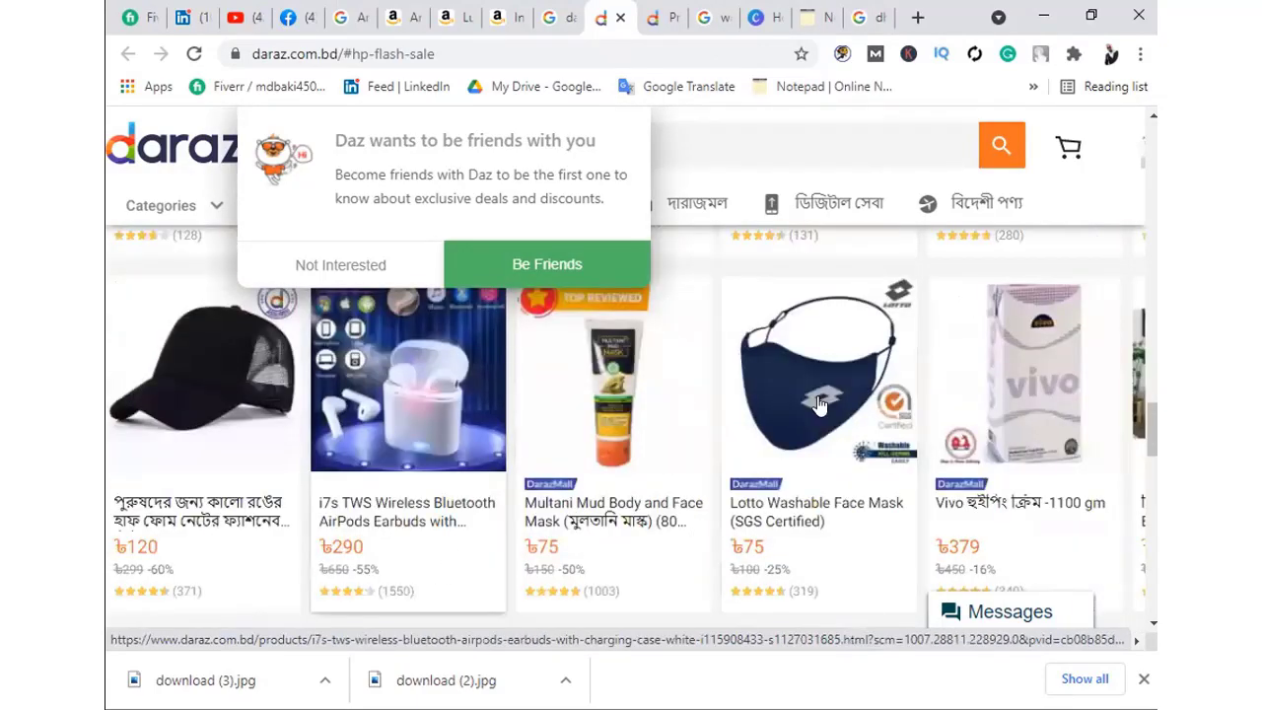
scroll(818, 404, up, 5)
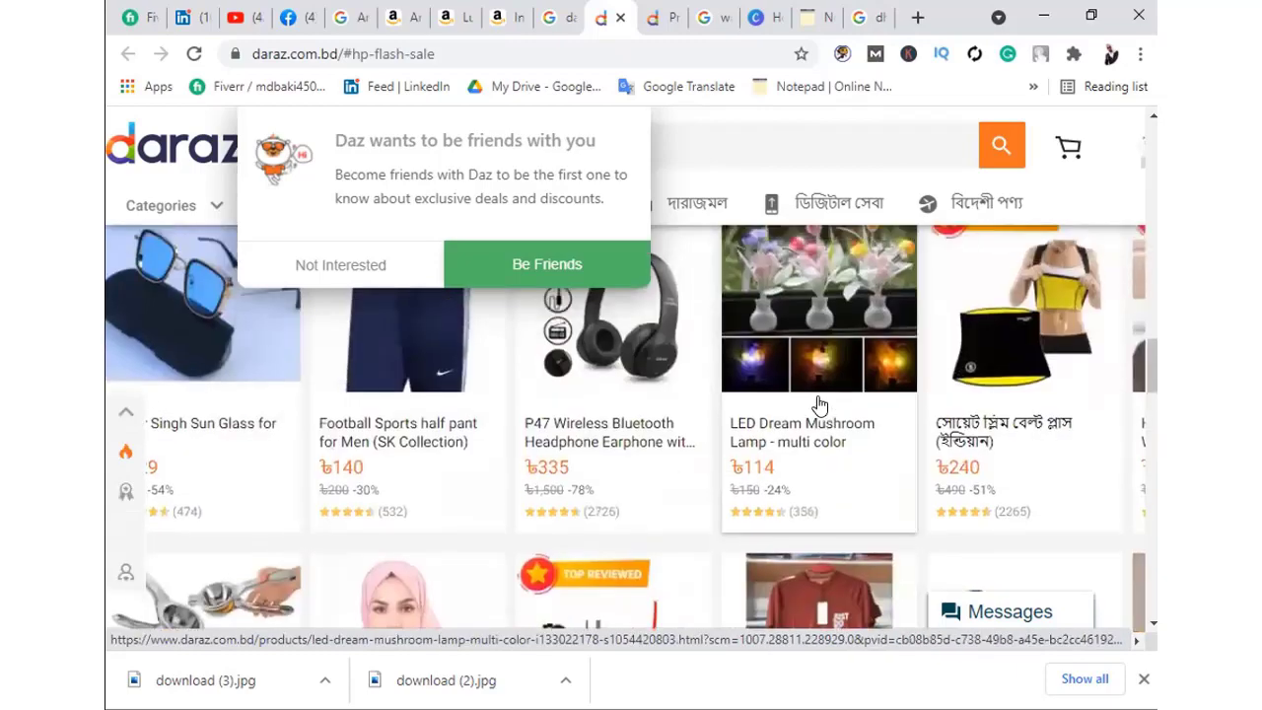
scroll(631, 444, down, 15)
scroll(625, 456, up, 3)
scroll(625, 456, down, 6)
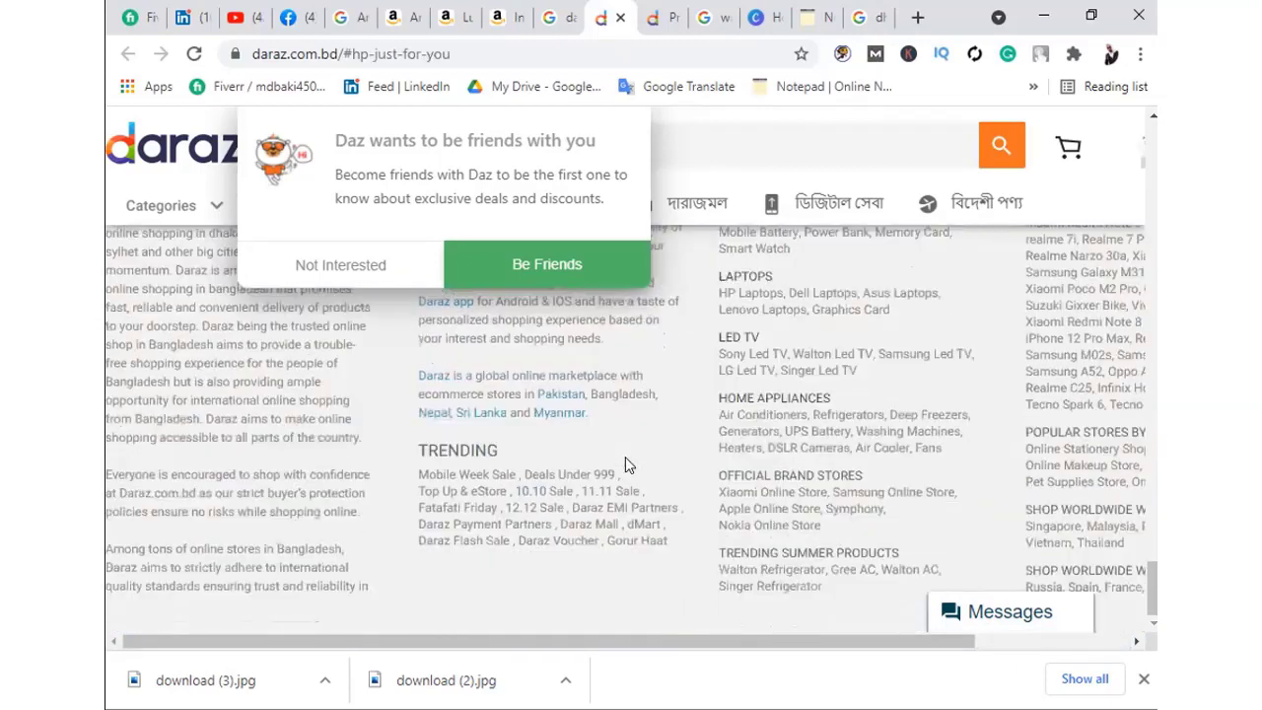
scroll(625, 456, up, 8)
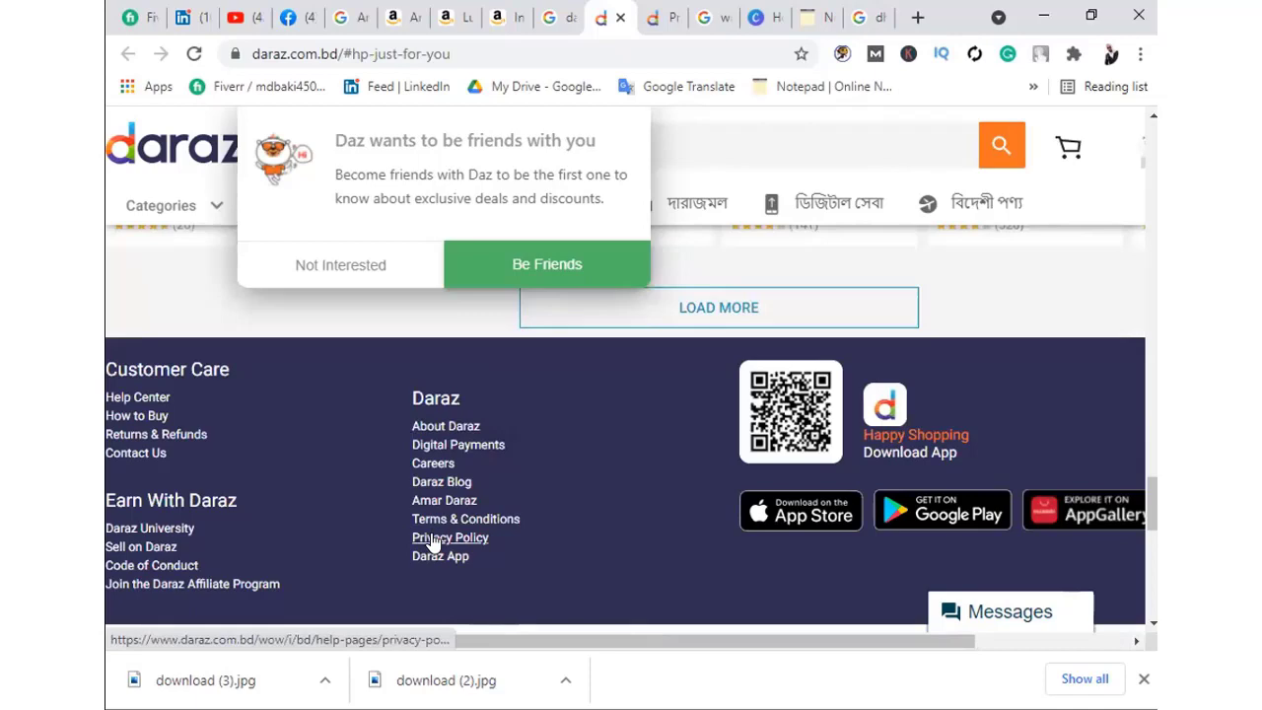
right_click(431, 540)
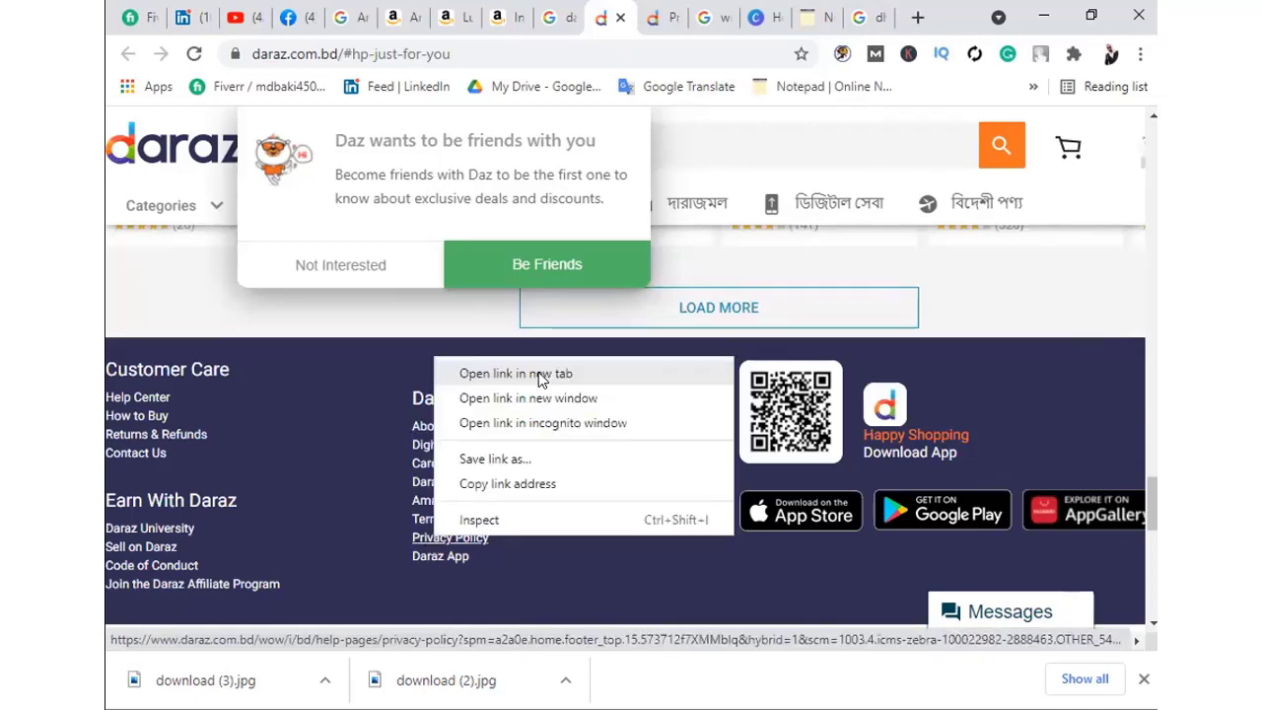
click(645, 14)
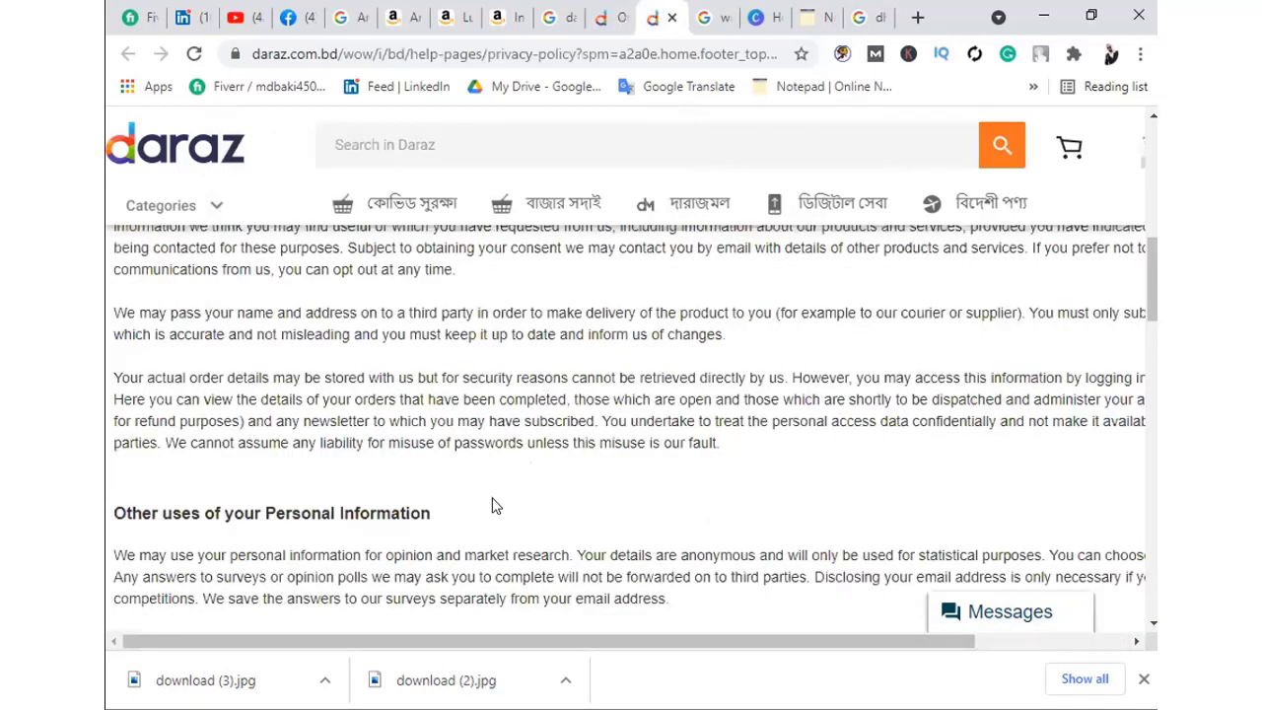
scroll(559, 429, up, 10)
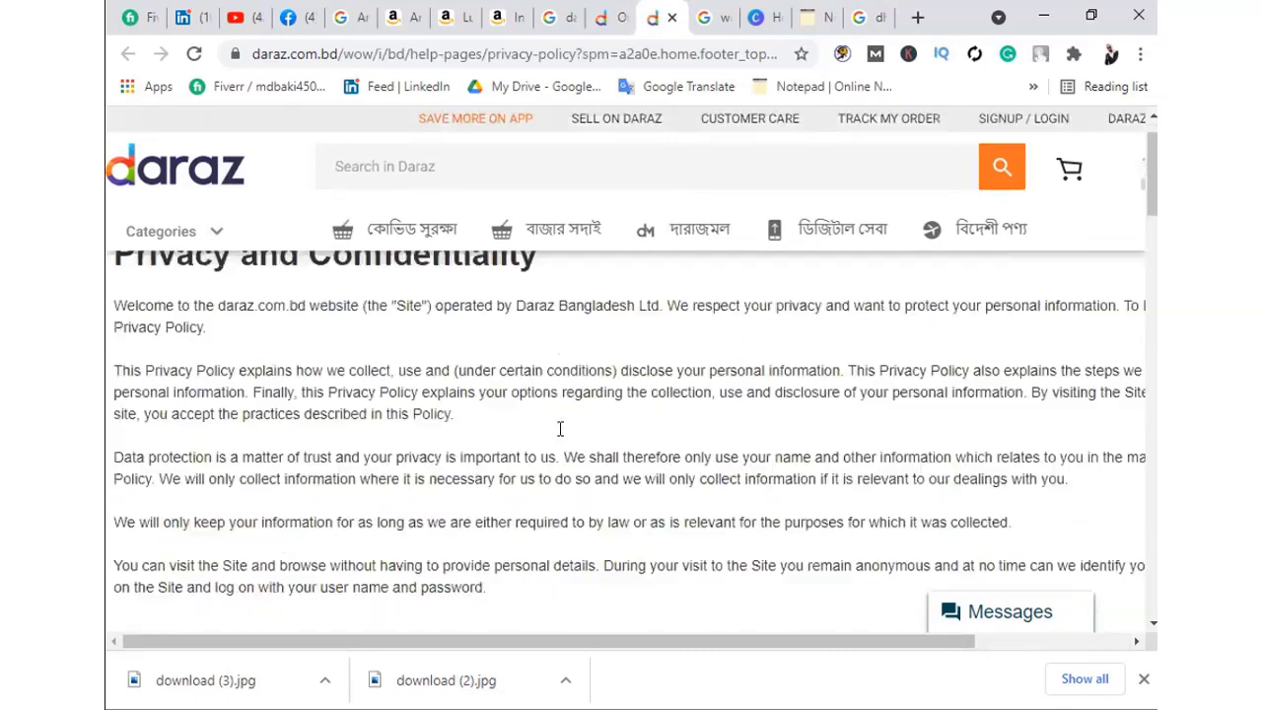
scroll(559, 429, up, 1)
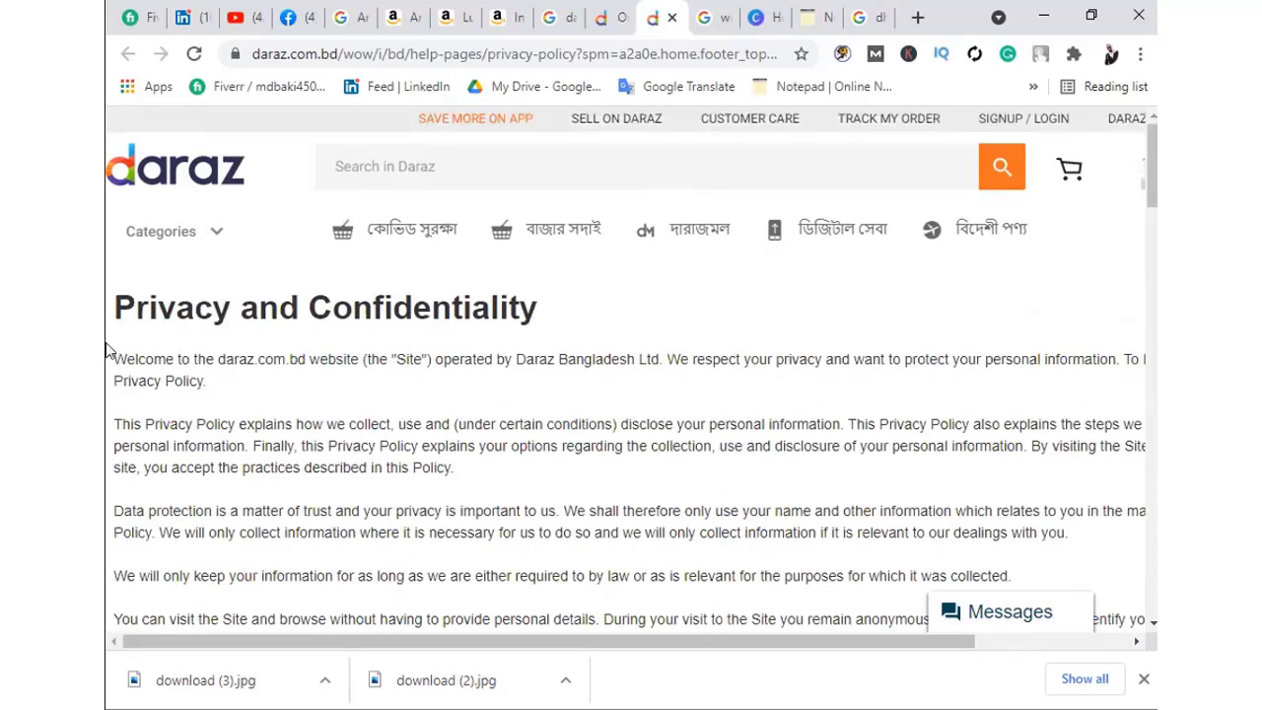
drag(108, 350, 283, 469)
click(639, 421)
scroll(405, 431, down, 10)
scroll(405, 431, down, 10)
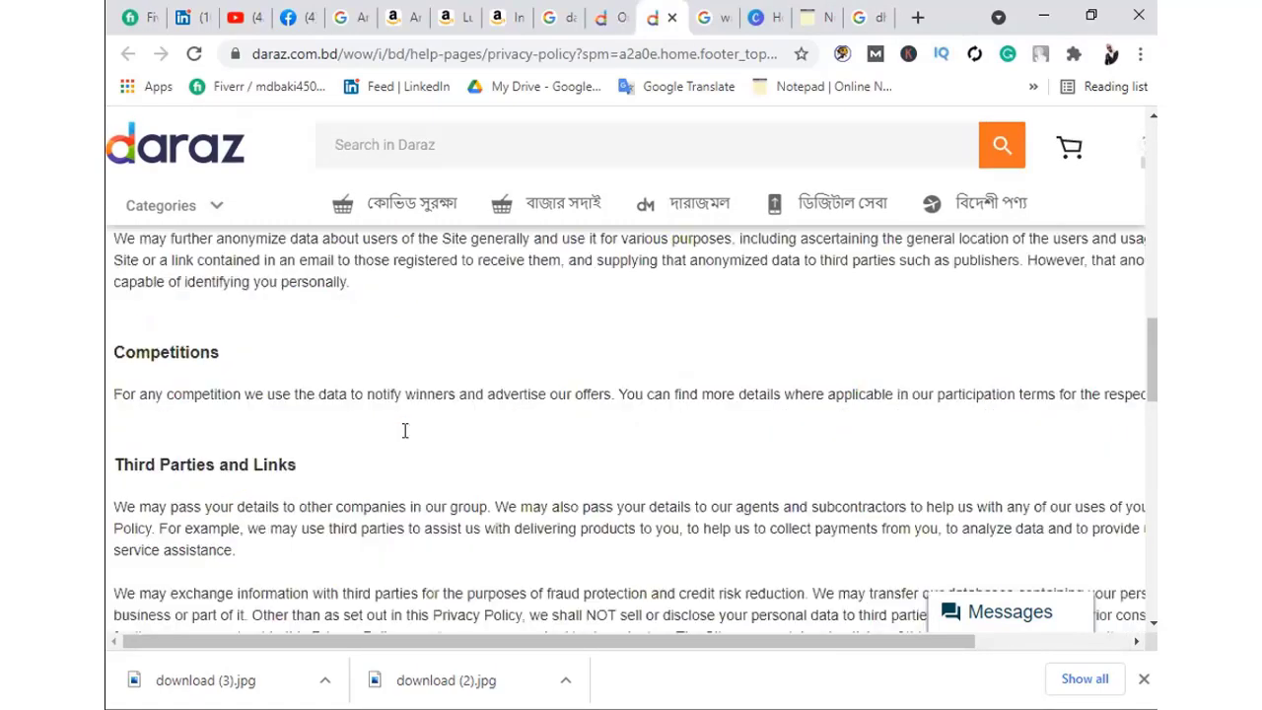
scroll(410, 438, down, 3)
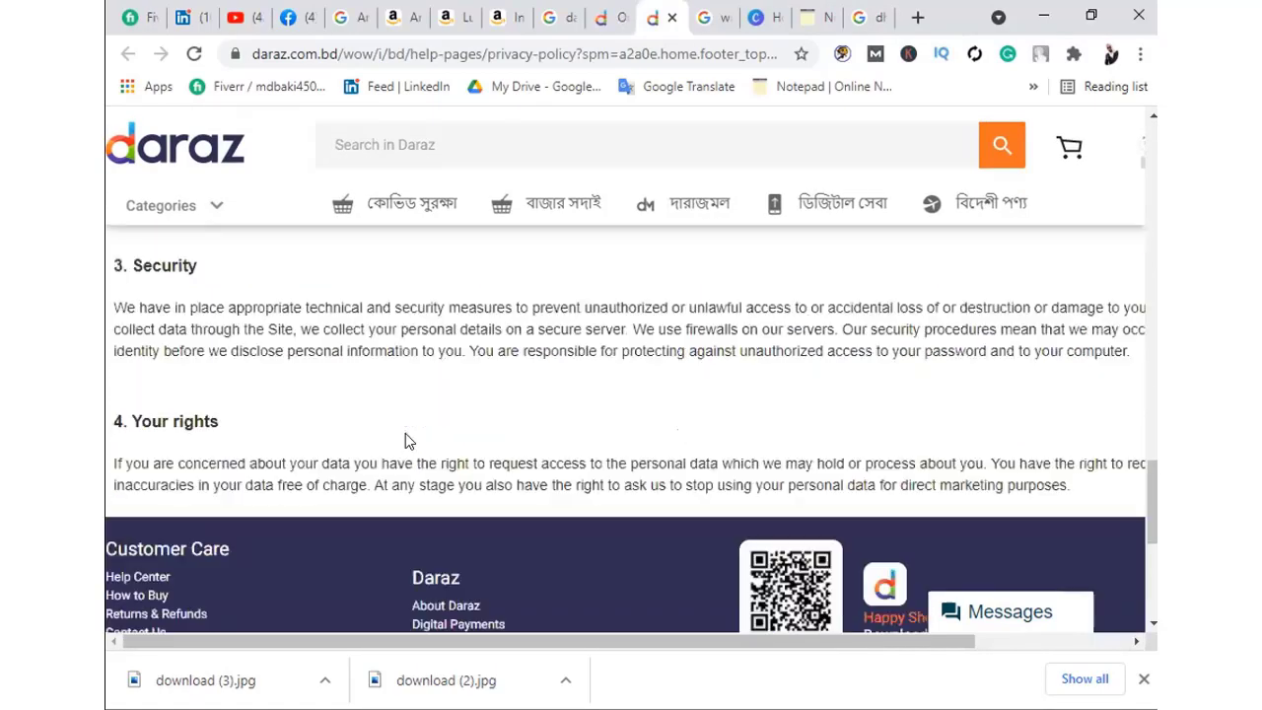
scroll(409, 438, up, 15)
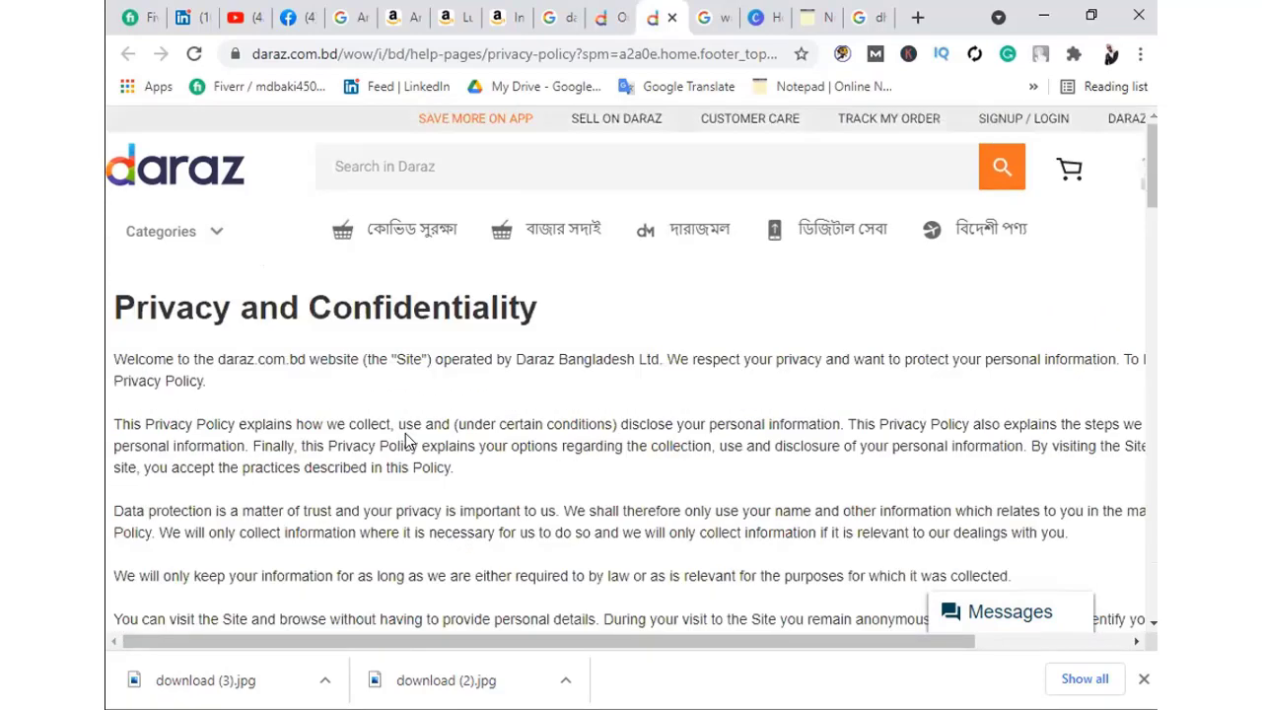
click(611, 18)
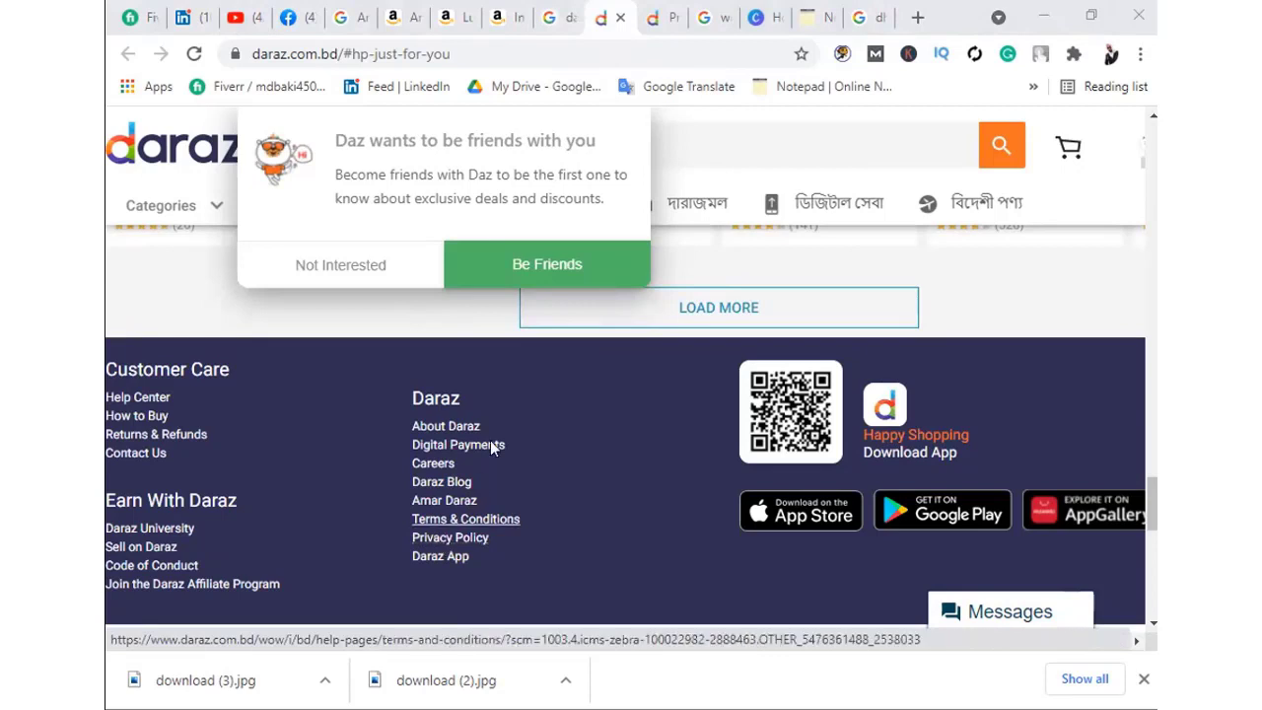
Copy the Daraz Privacy Policy link address and open it in a new tab
right_click(435, 540)
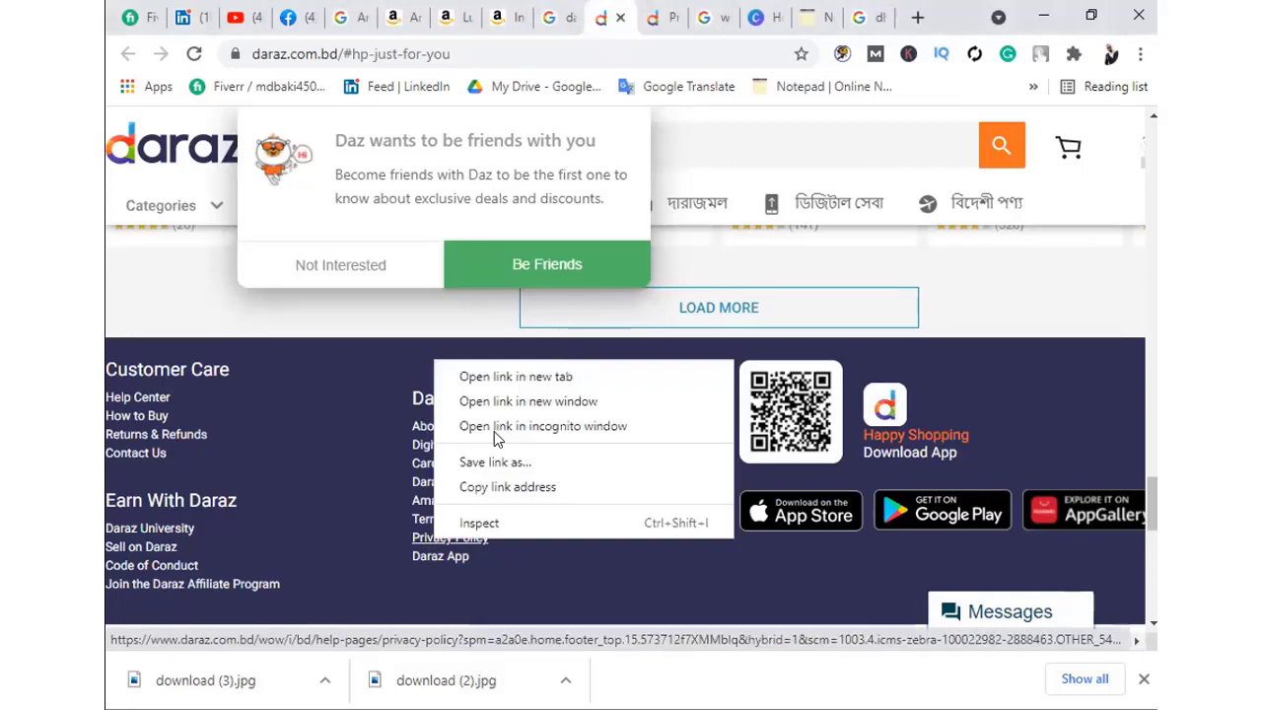
click(532, 491)
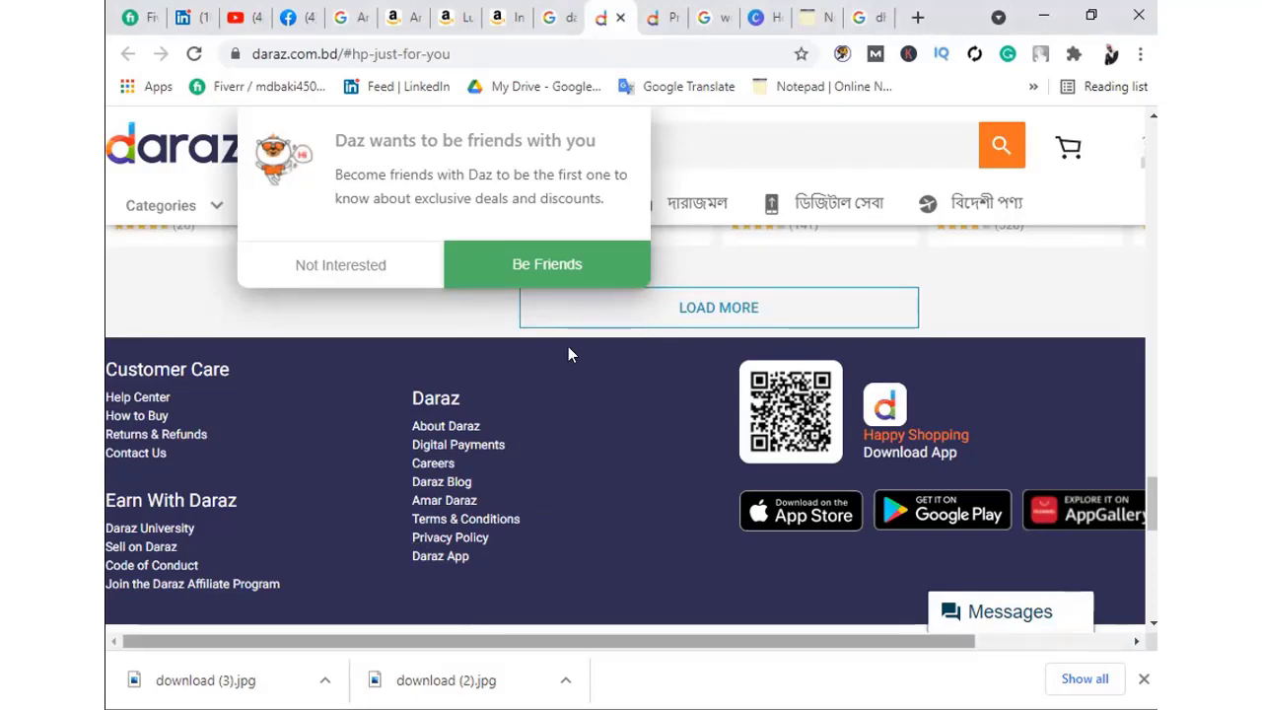
click(917, 17)
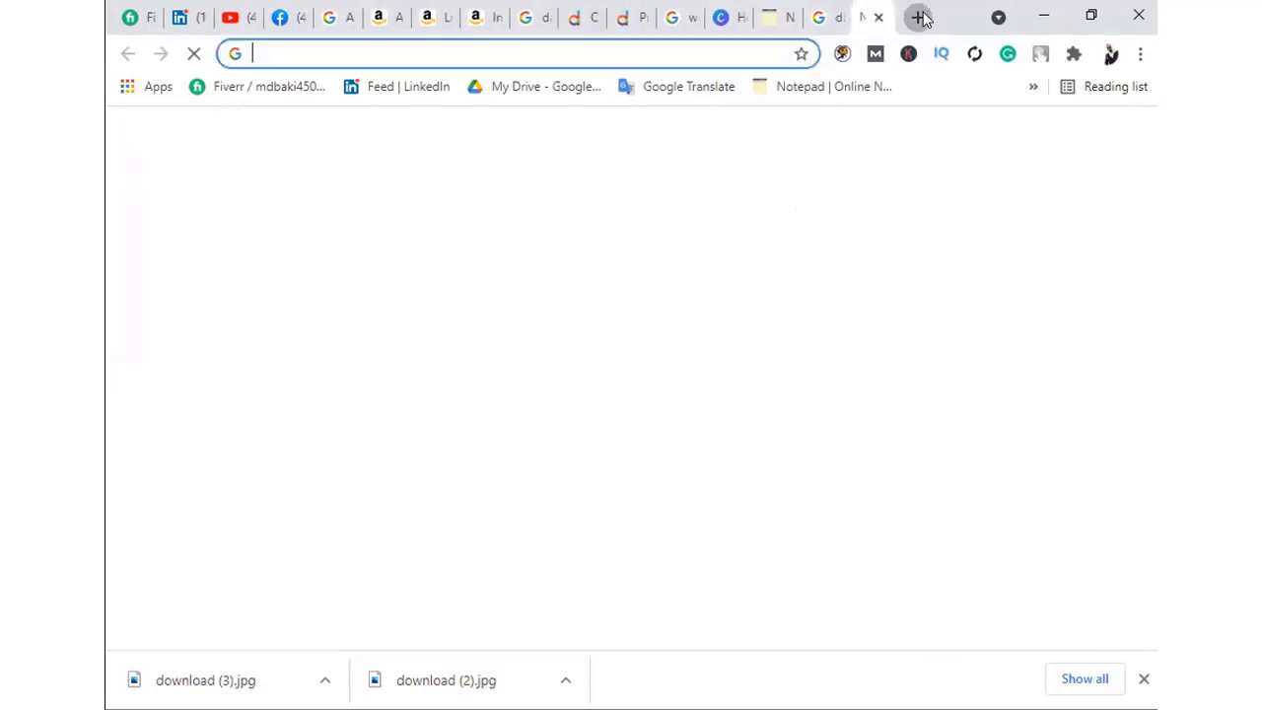
click(329, 52)
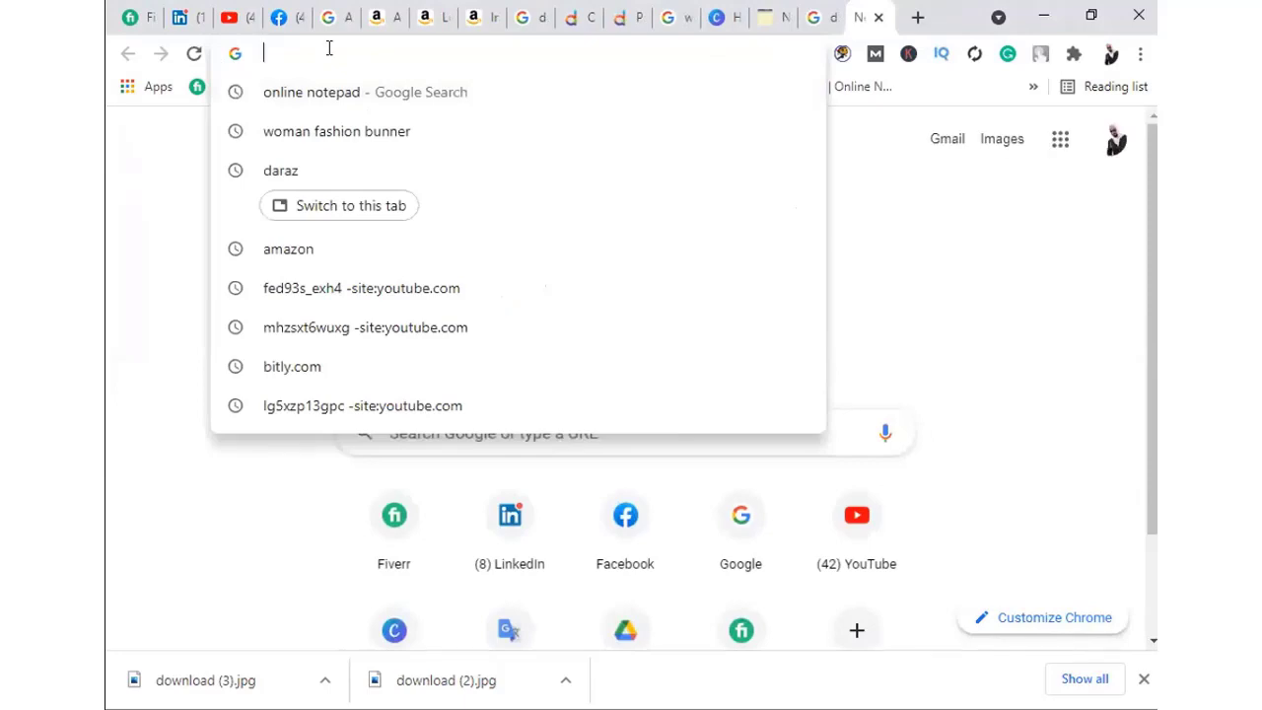
key(ctrl+v)
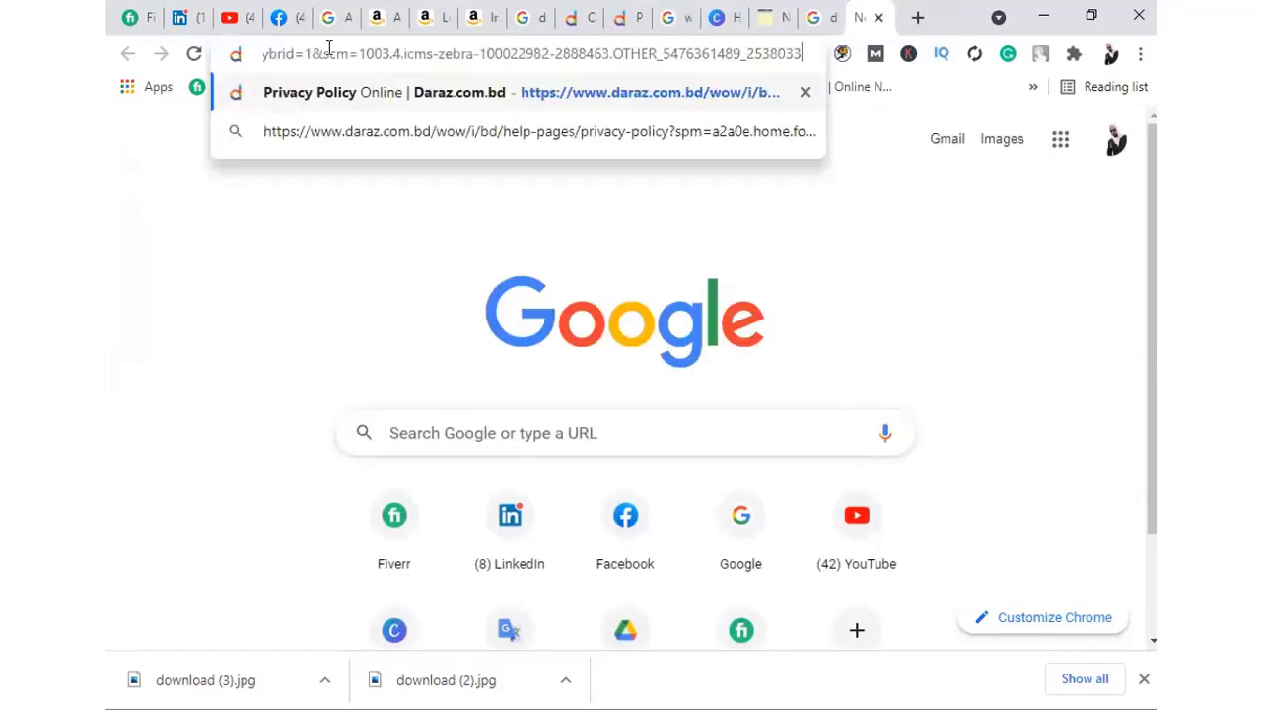
key(Return)
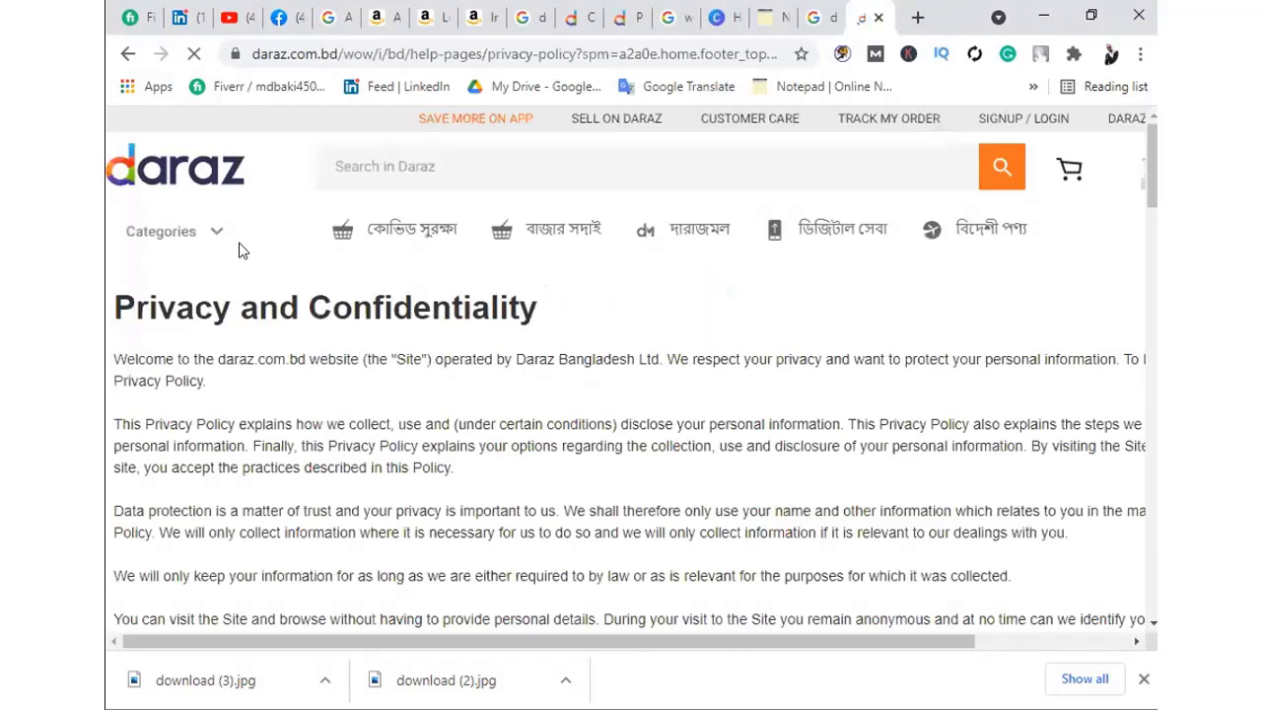
scroll(507, 434, down, 10)
scroll(507, 445, down, 10)
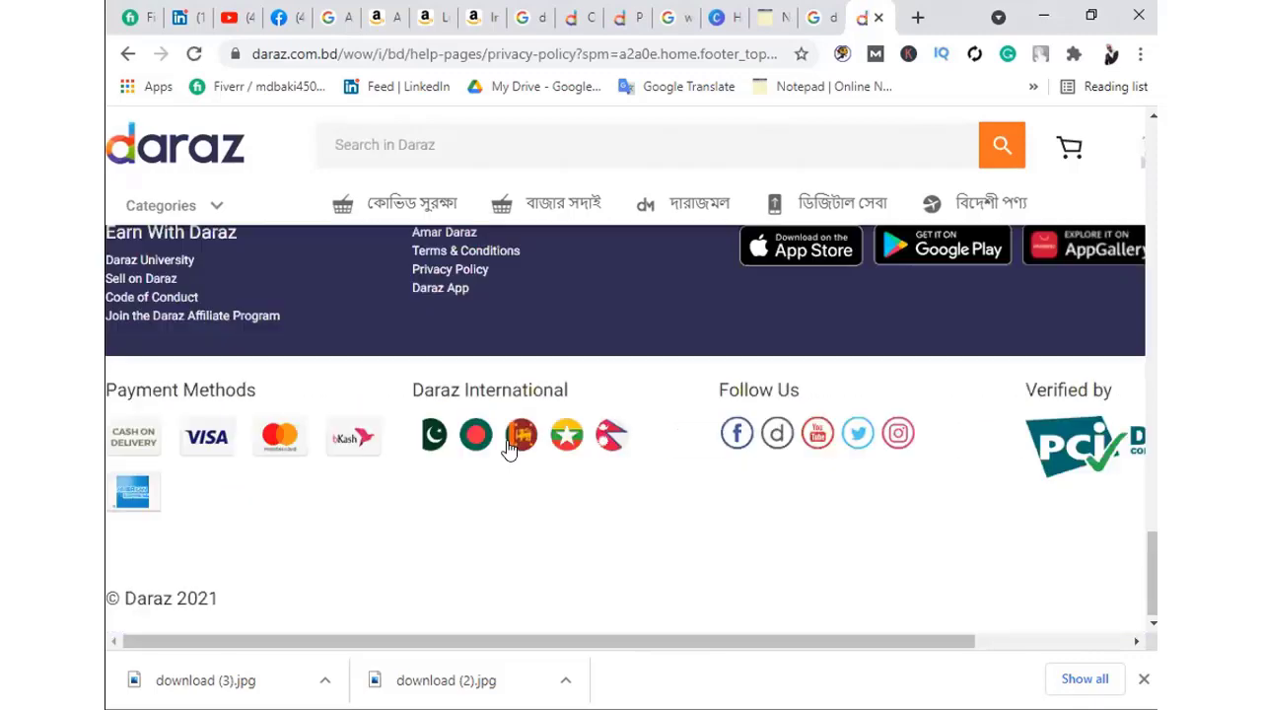
scroll(507, 445, up, 20)
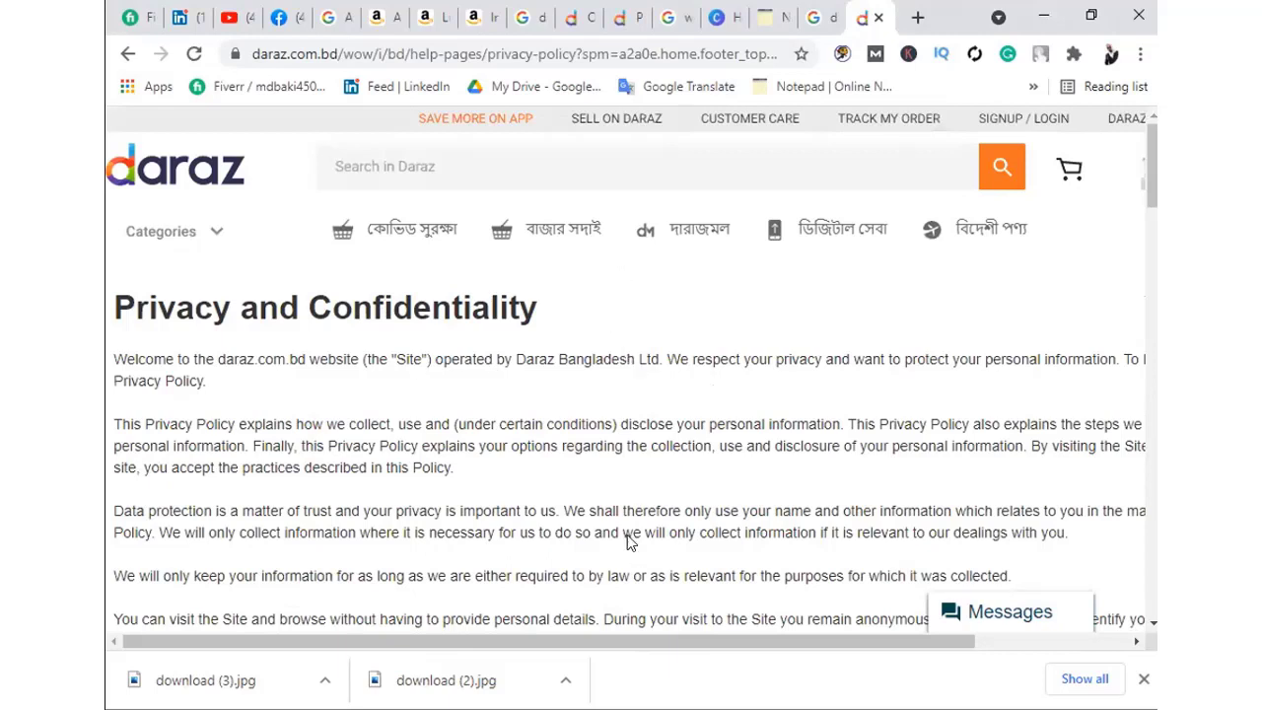
Paste the Daraz privacy-policy URL into Facebook's Privacy Policy field and close the editor
click(286, 17)
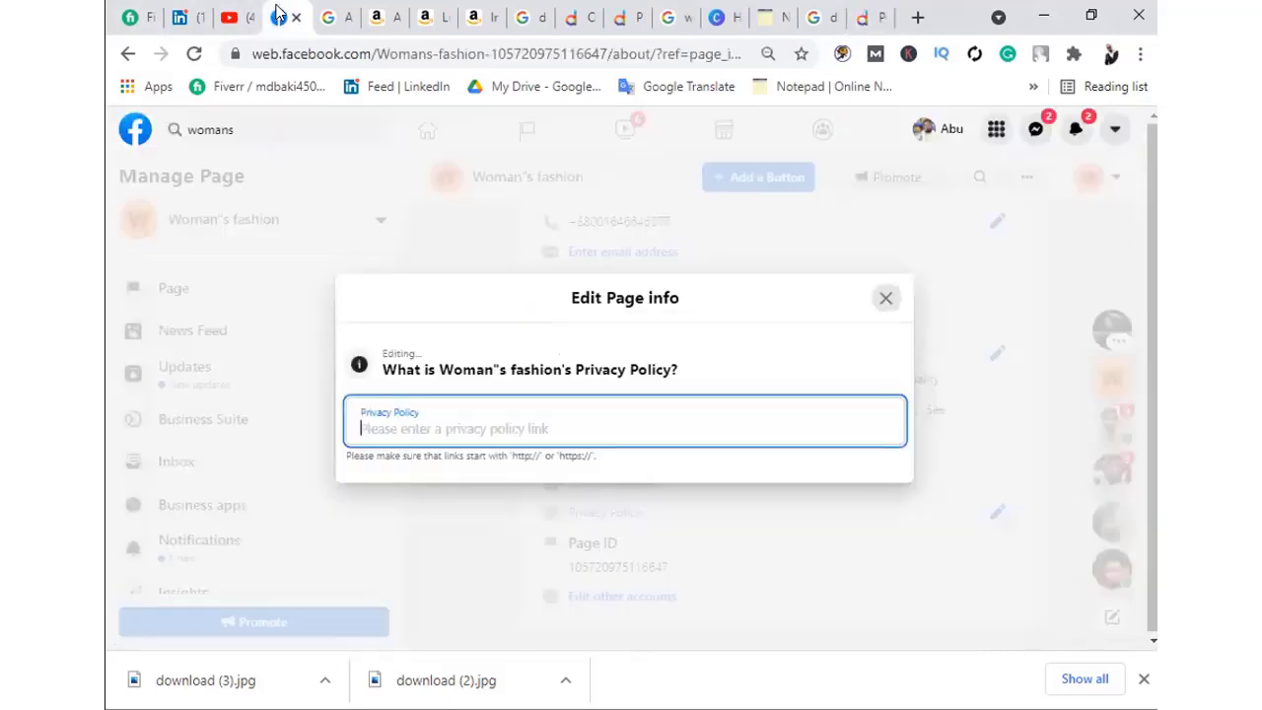
click(402, 416)
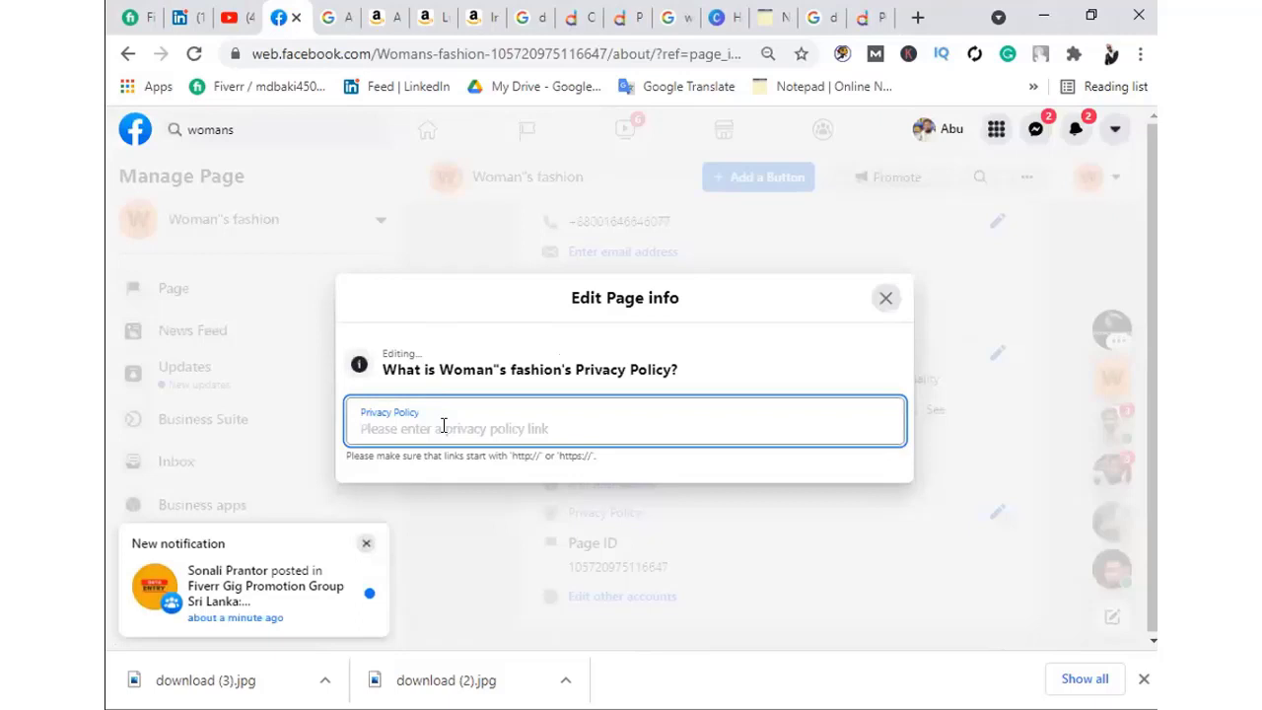
key(ctrl+v)
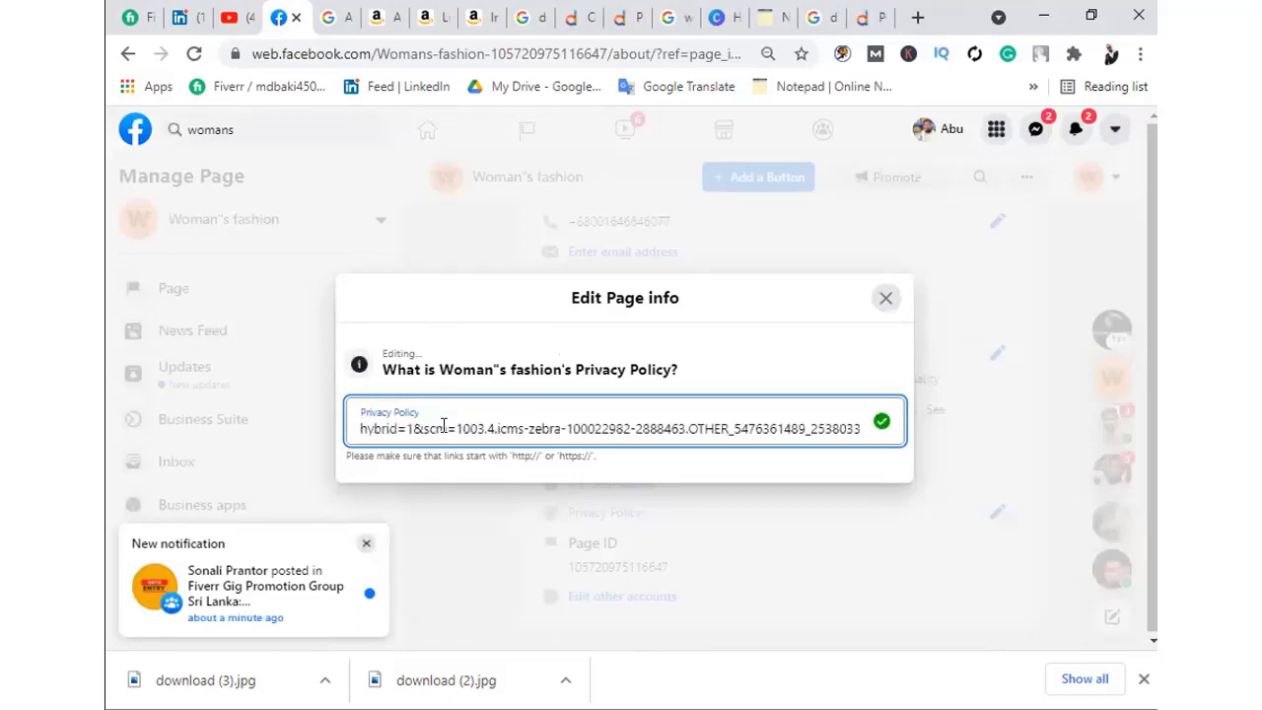
click(885, 298)
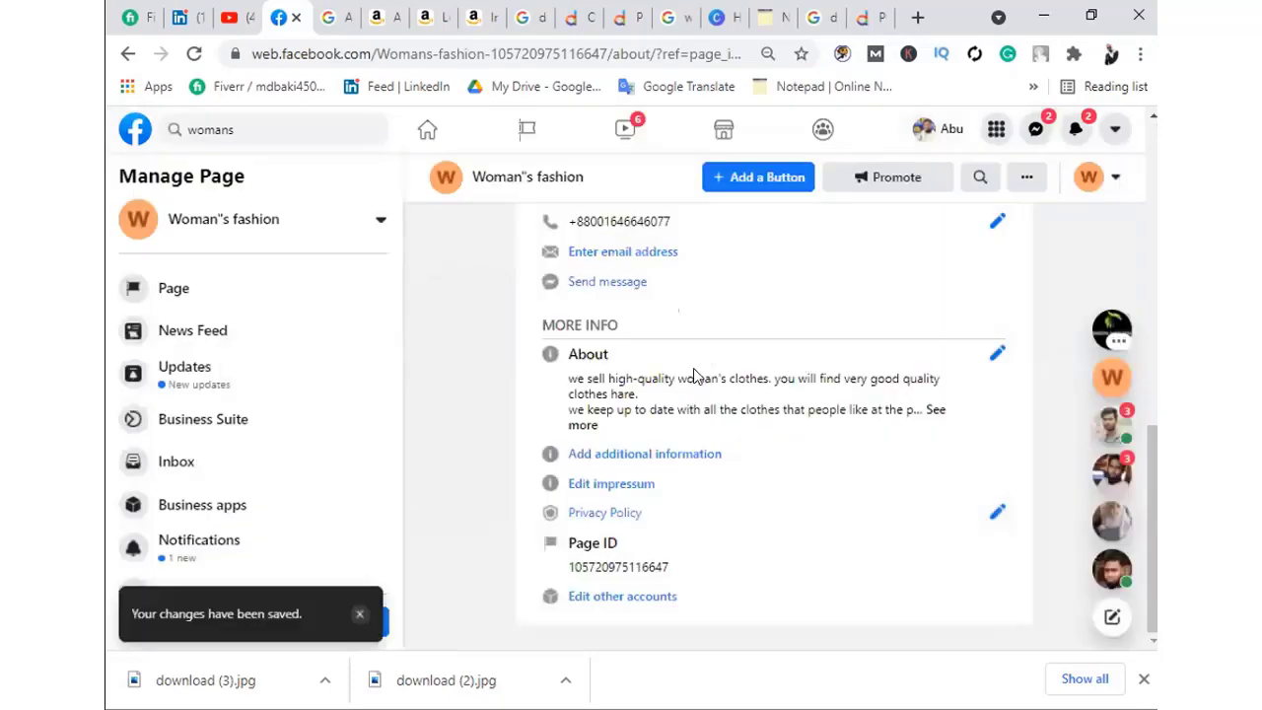
scroll(680, 375, up, 5)
scroll(198, 296, down, 1)
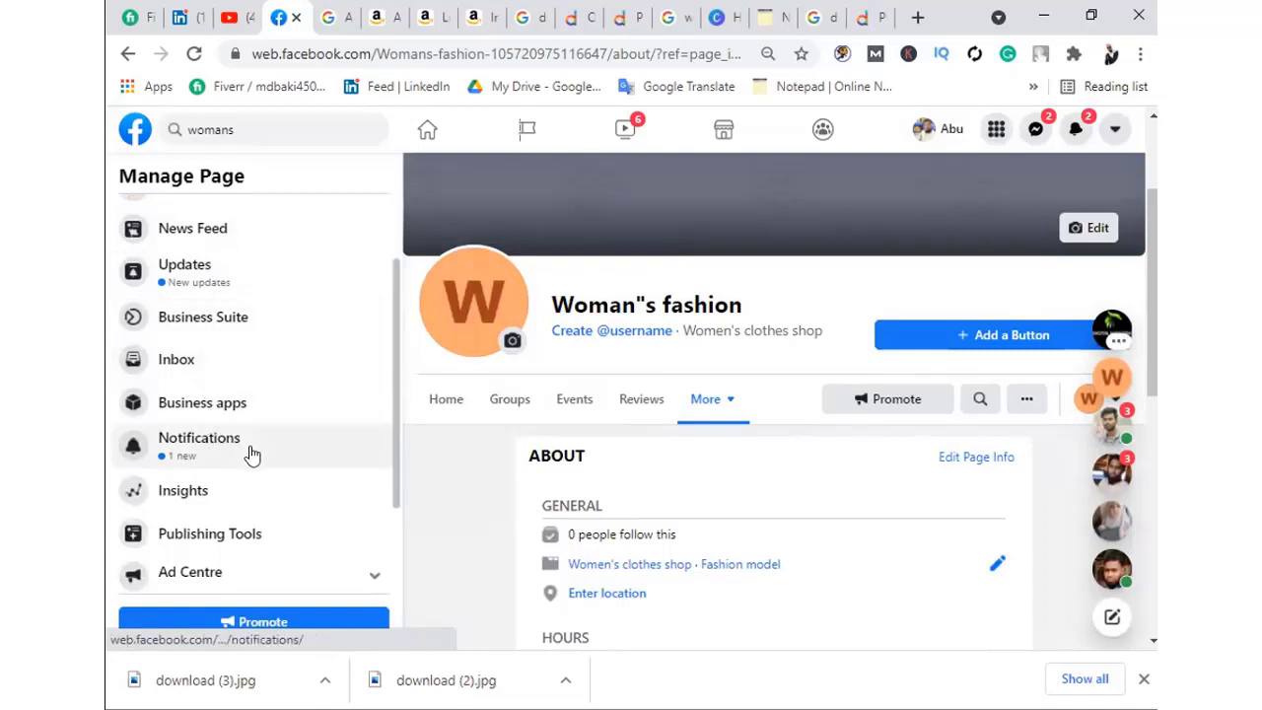
scroll(251, 453, down, 1)
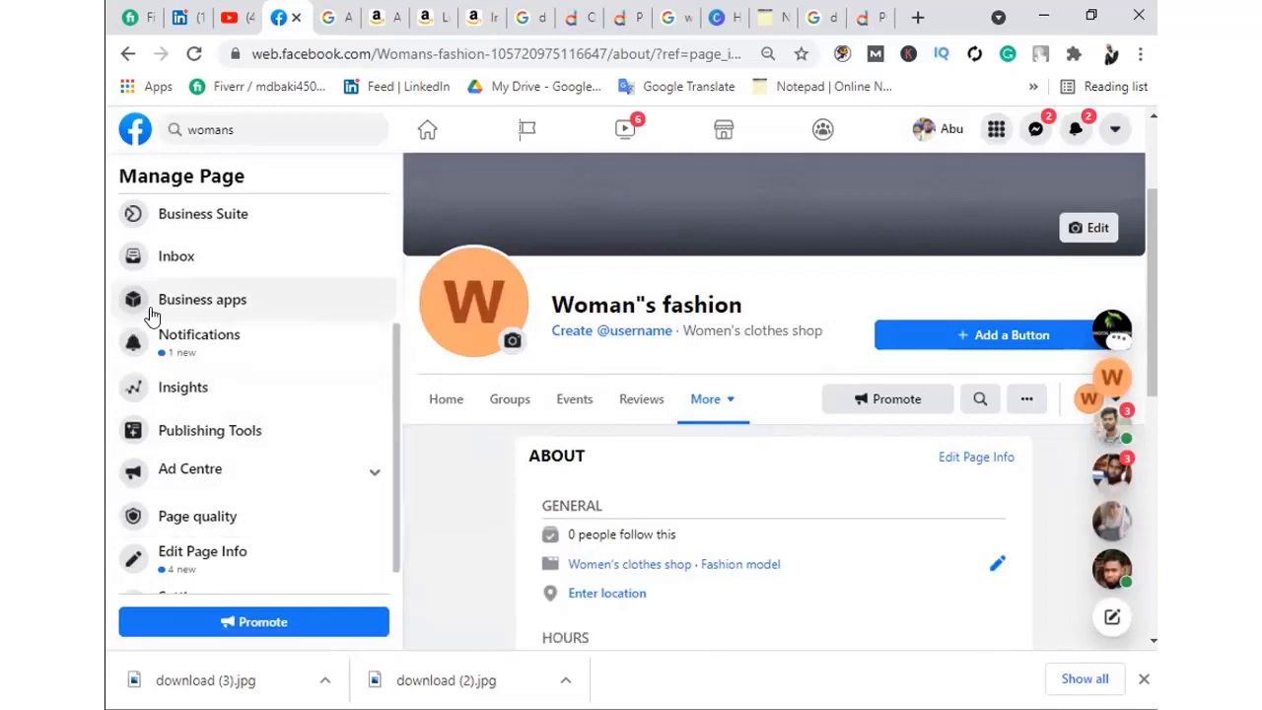
scroll(202, 481, down, 1)
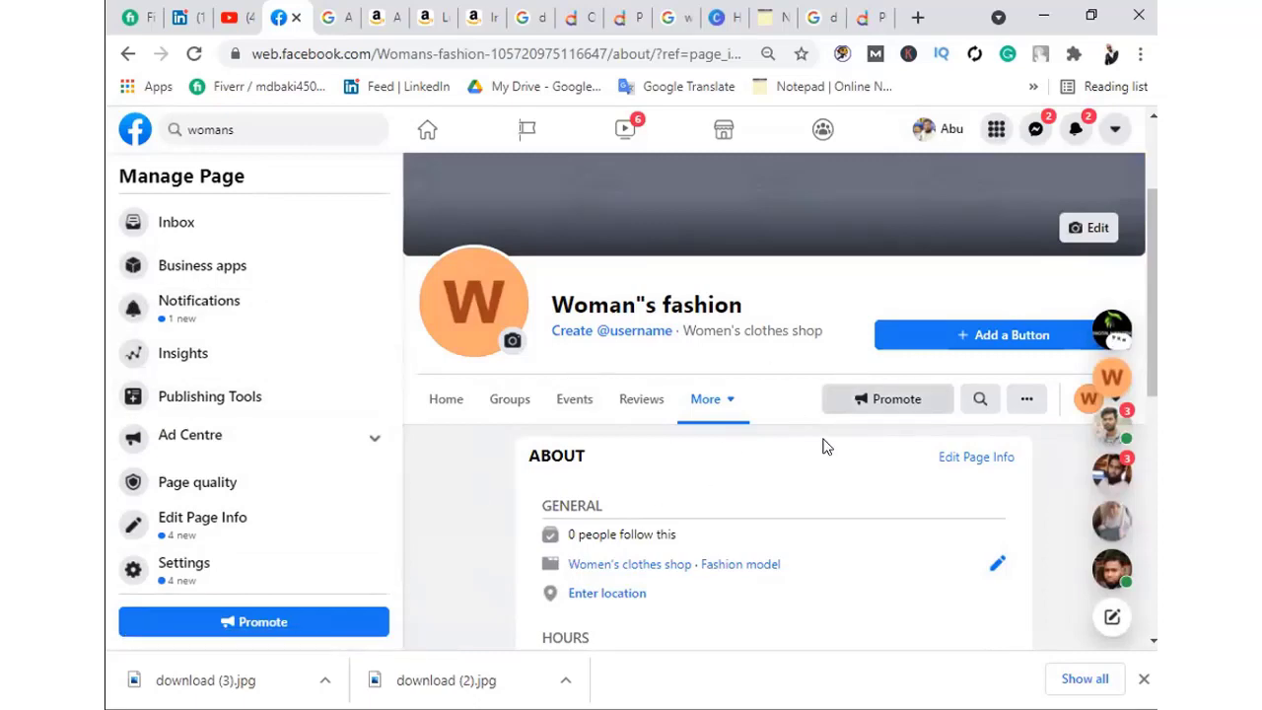
scroll(856, 342, down, 2)
scroll(661, 479, down, 2)
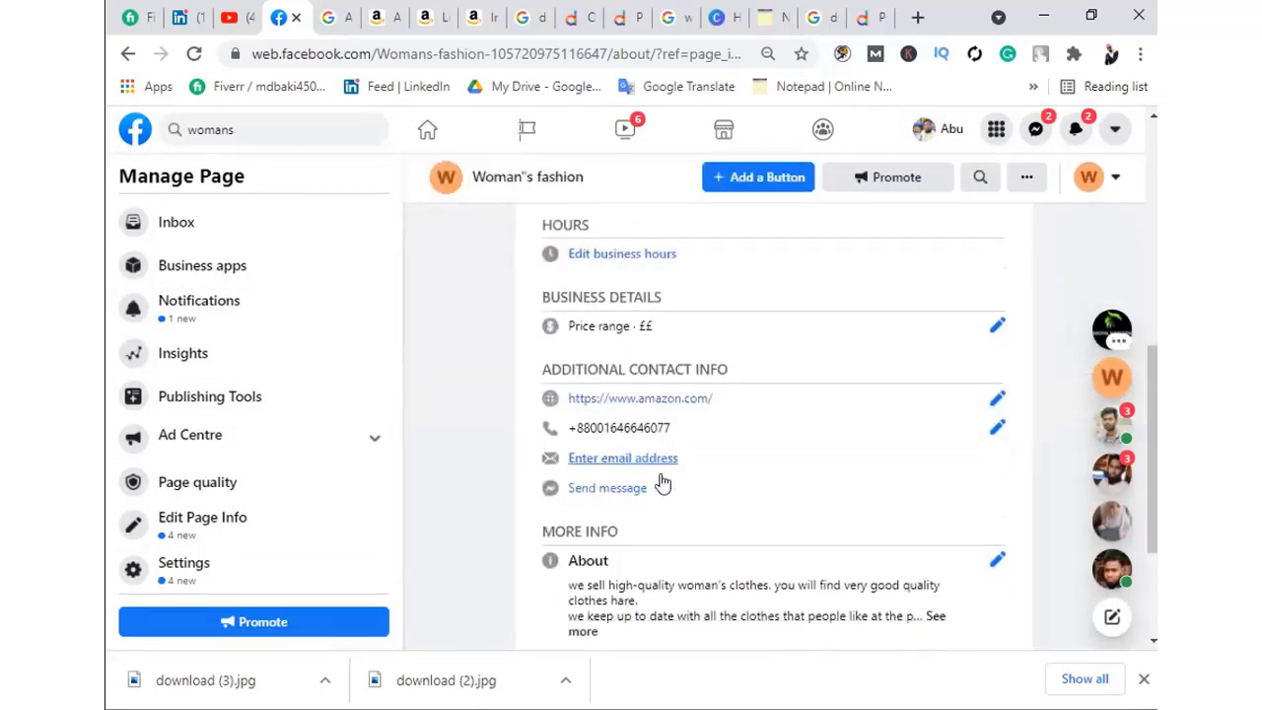
scroll(664, 476, up, 6)
scroll(798, 458, down, 3)
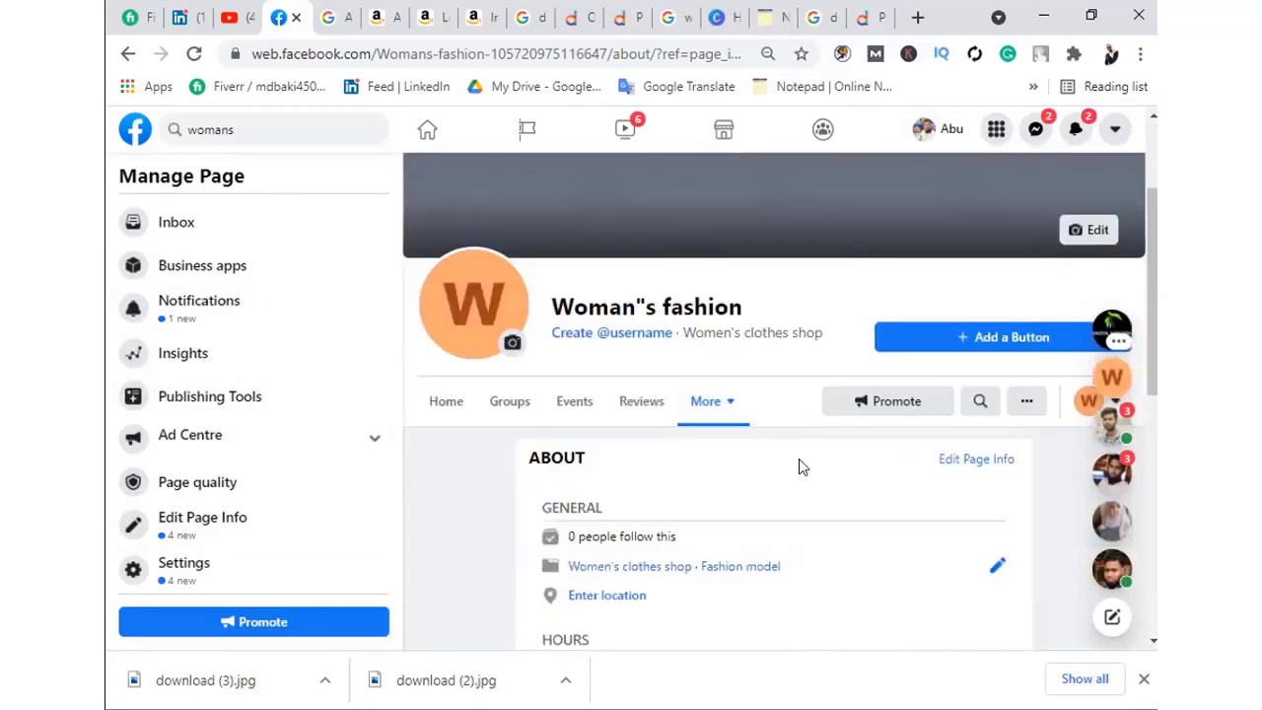
scroll(773, 314, up, 1)
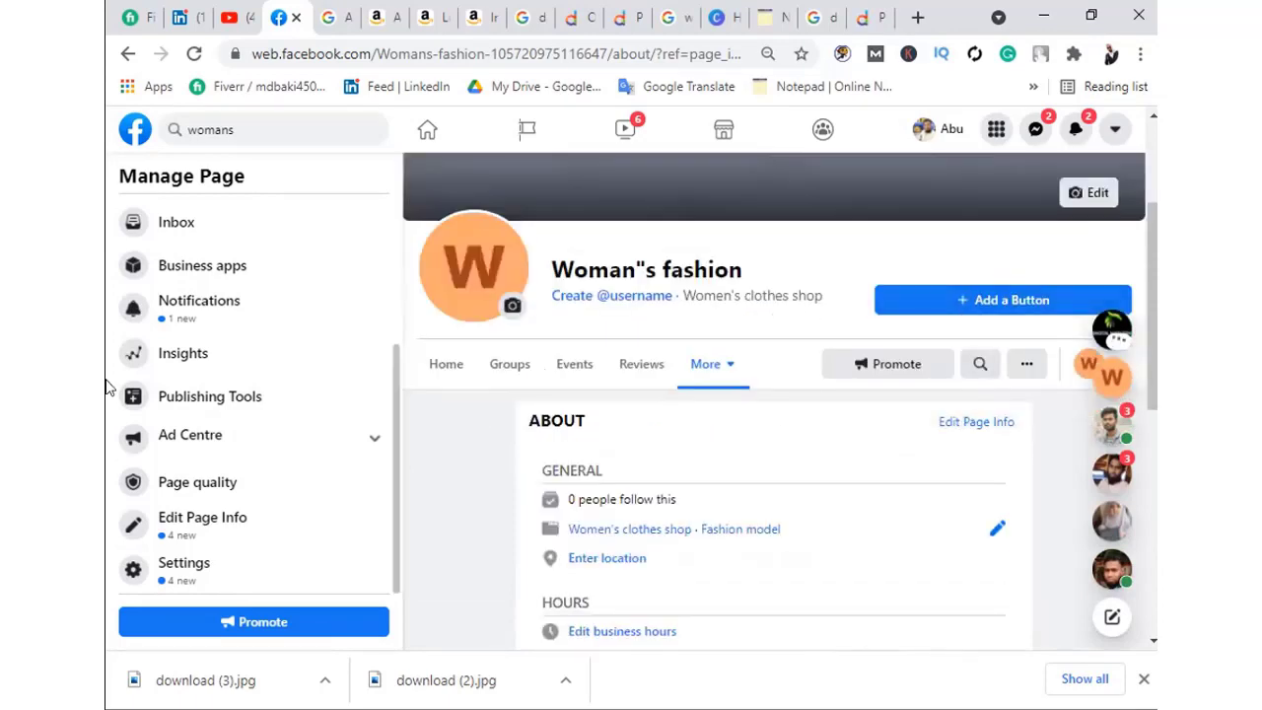
scroll(601, 424, down, 4)
scroll(789, 421, down, 2)
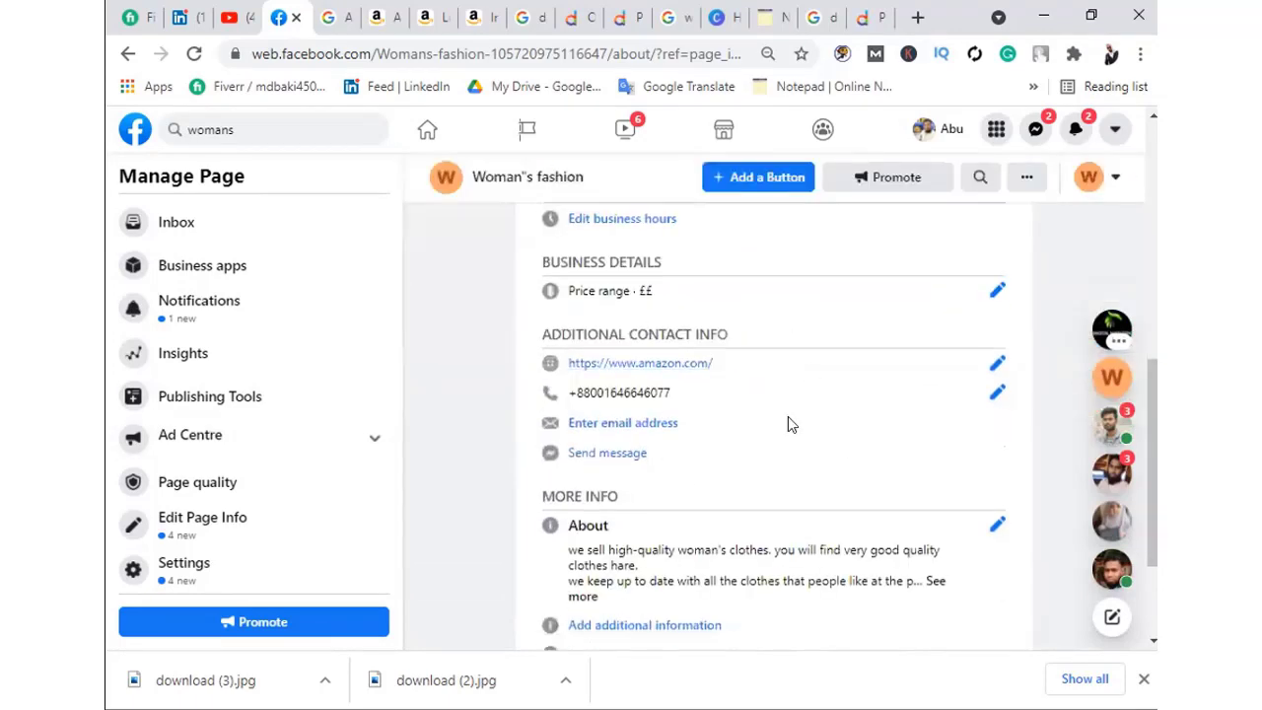
scroll(799, 449, up, 7)
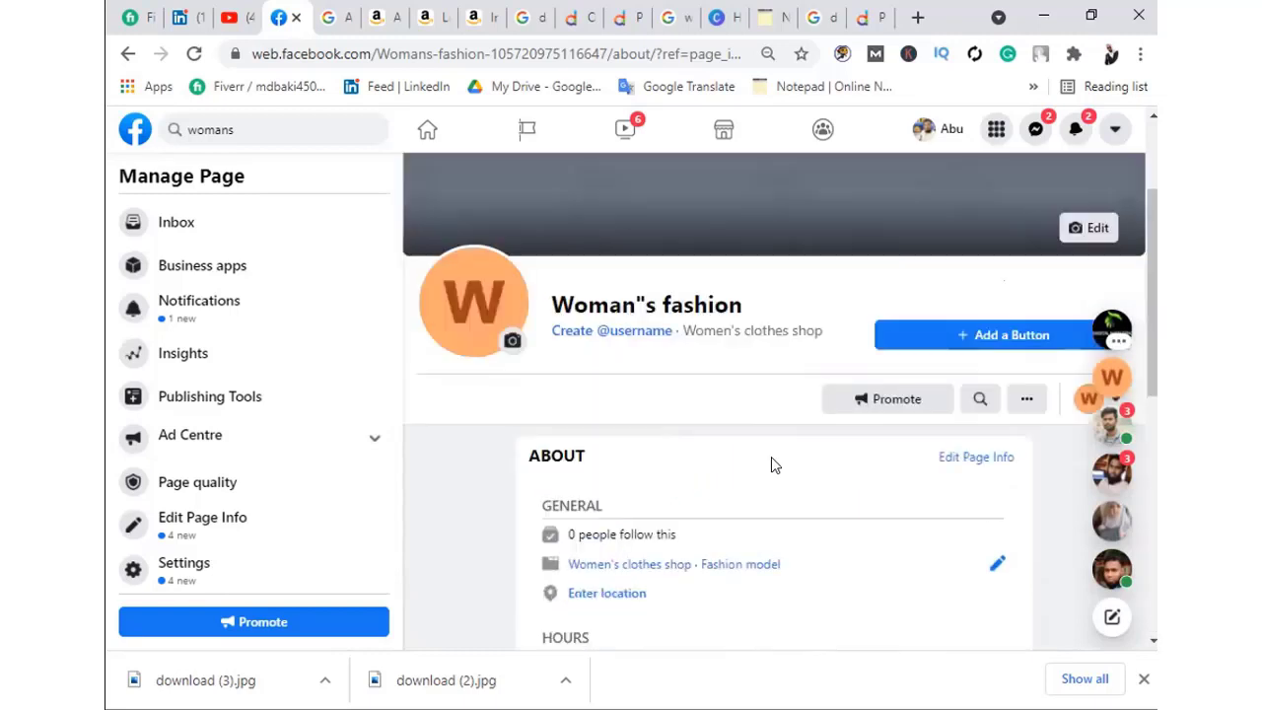
scroll(780, 459, down, 5)
scroll(608, 440, down, 2)
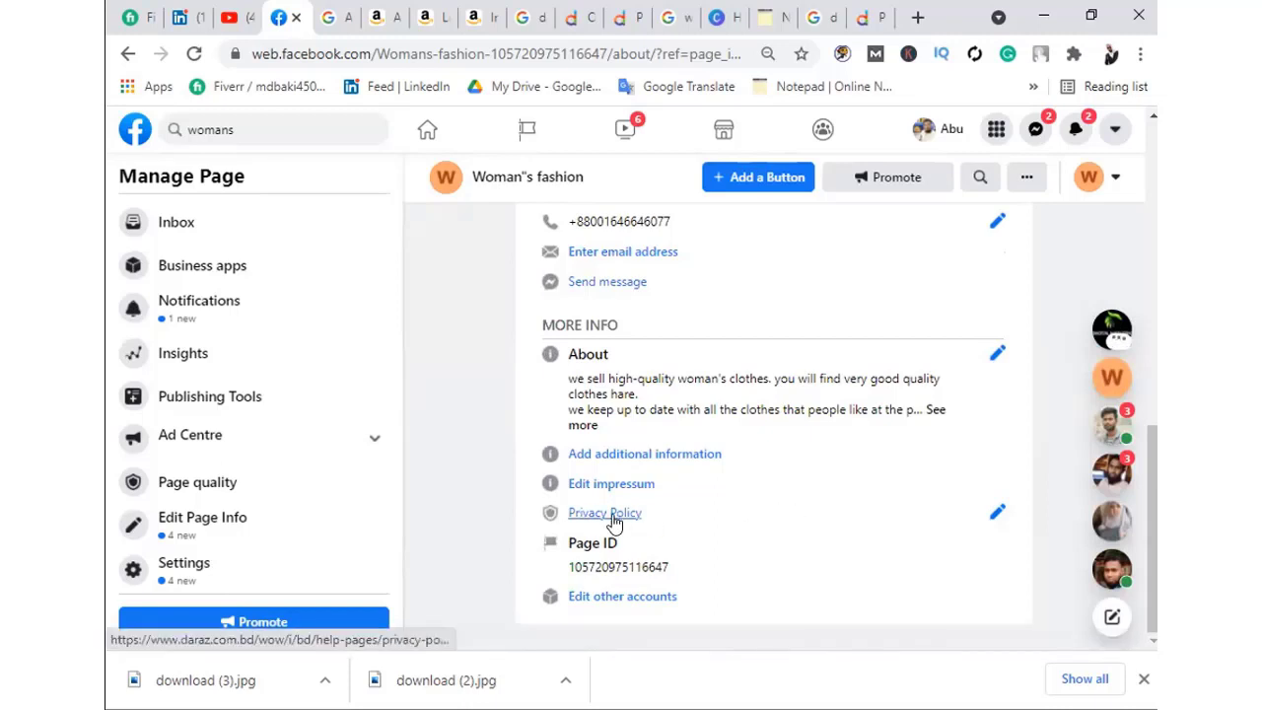
scroll(651, 299, up, 1)
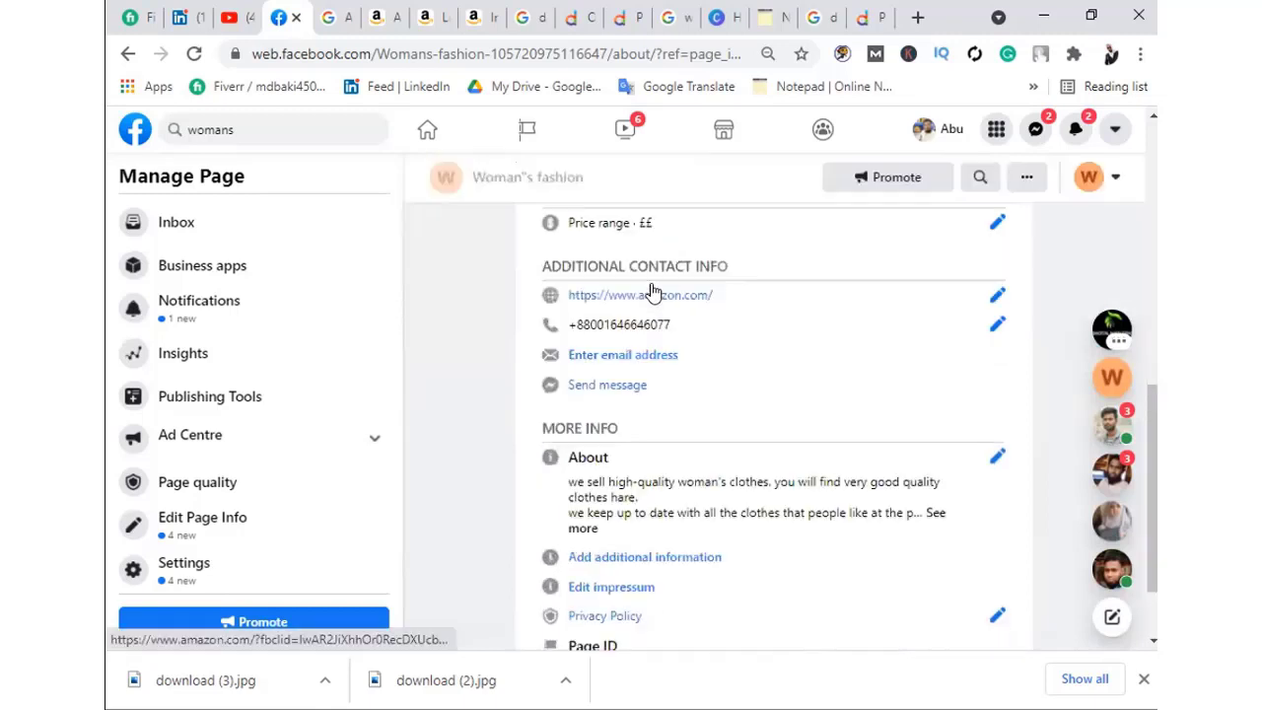
scroll(640, 424, down, 1)
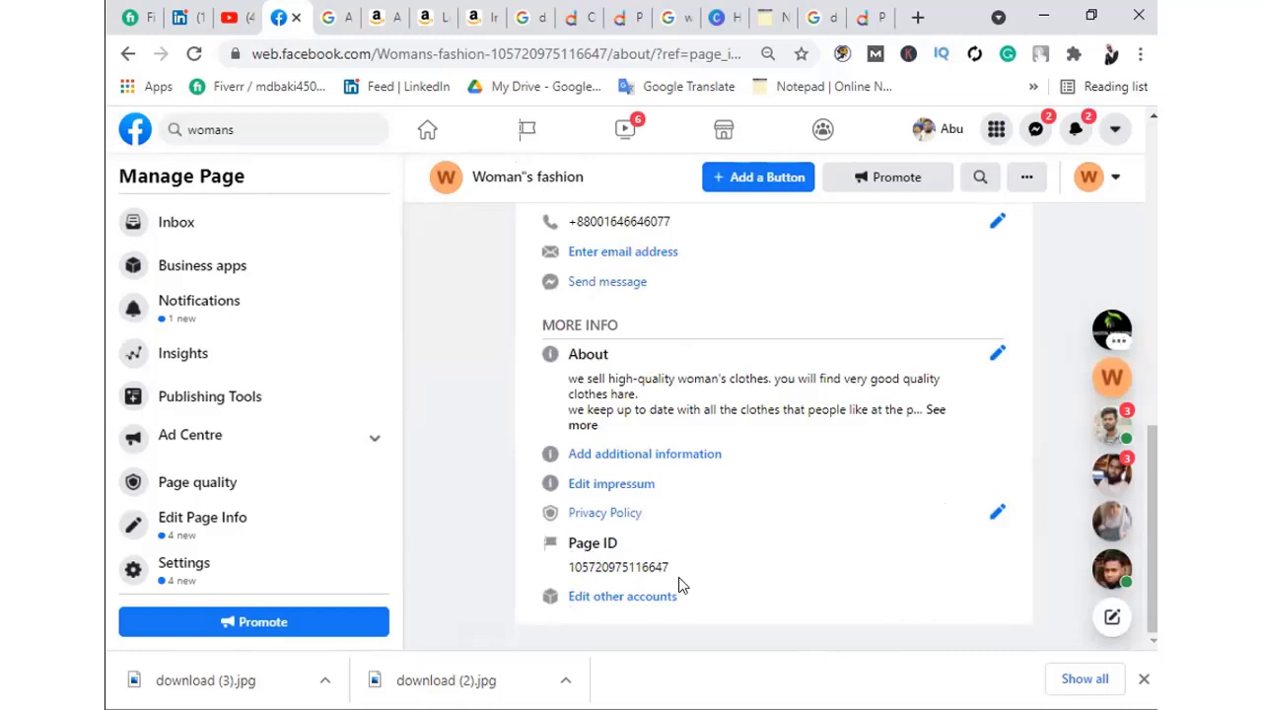
drag(677, 574, 565, 569)
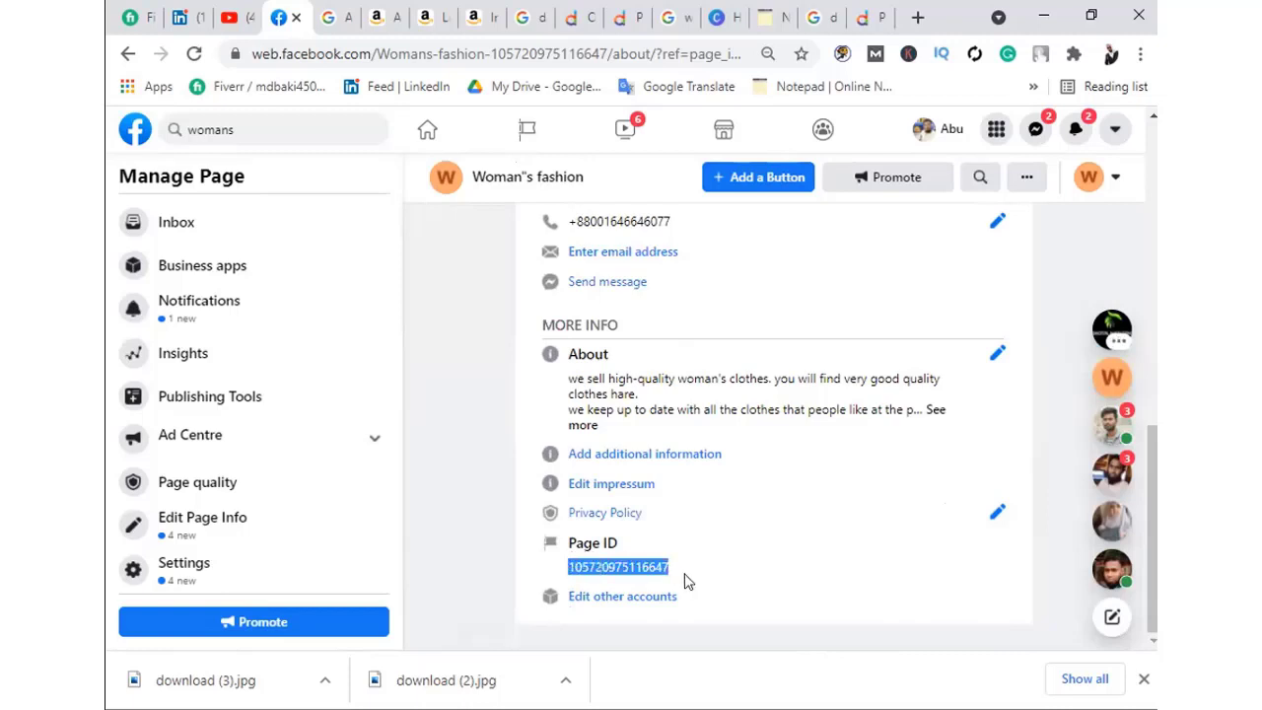
click(738, 588)
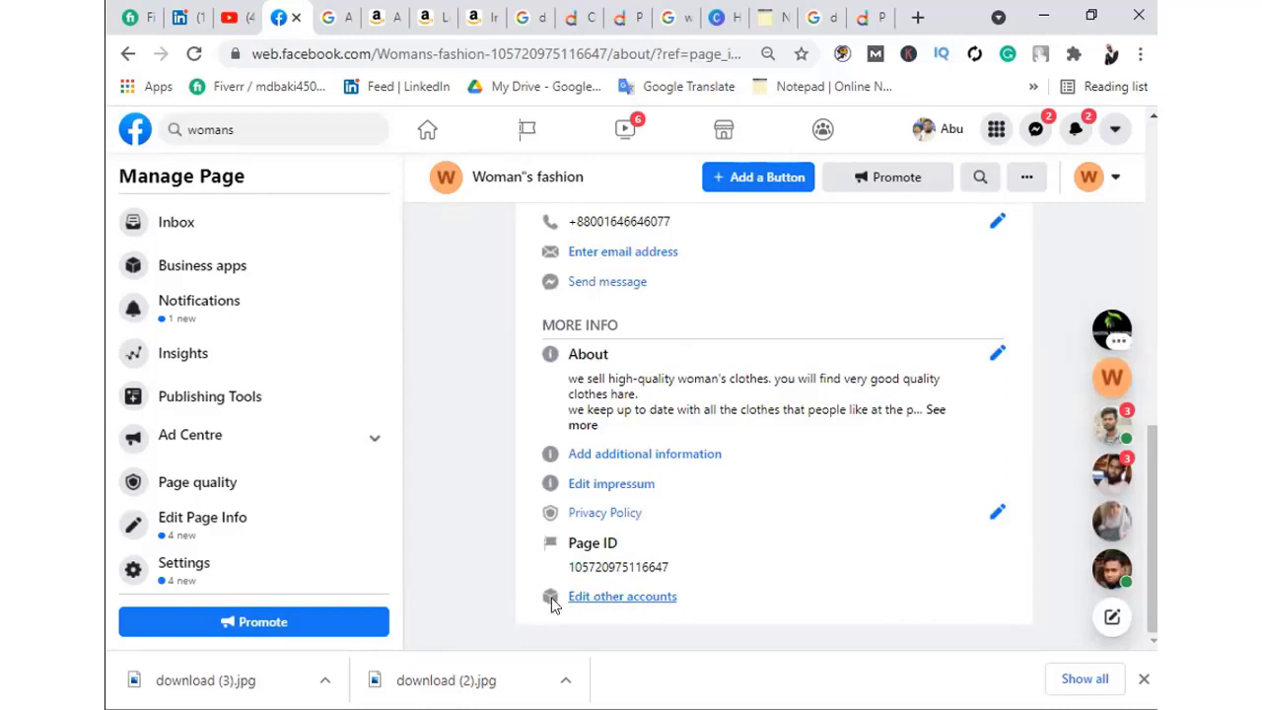
Open the Other Accounts editor and pick YouTube as the new account's platform
click(634, 599)
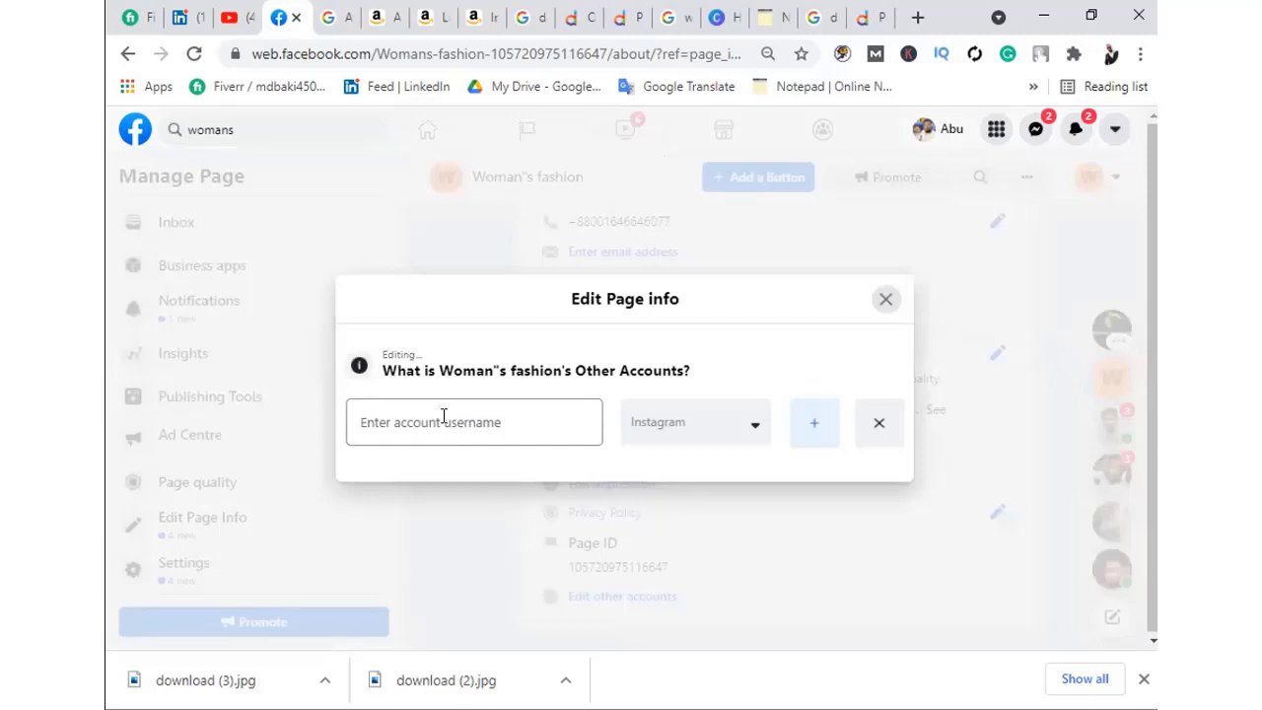
click(371, 422)
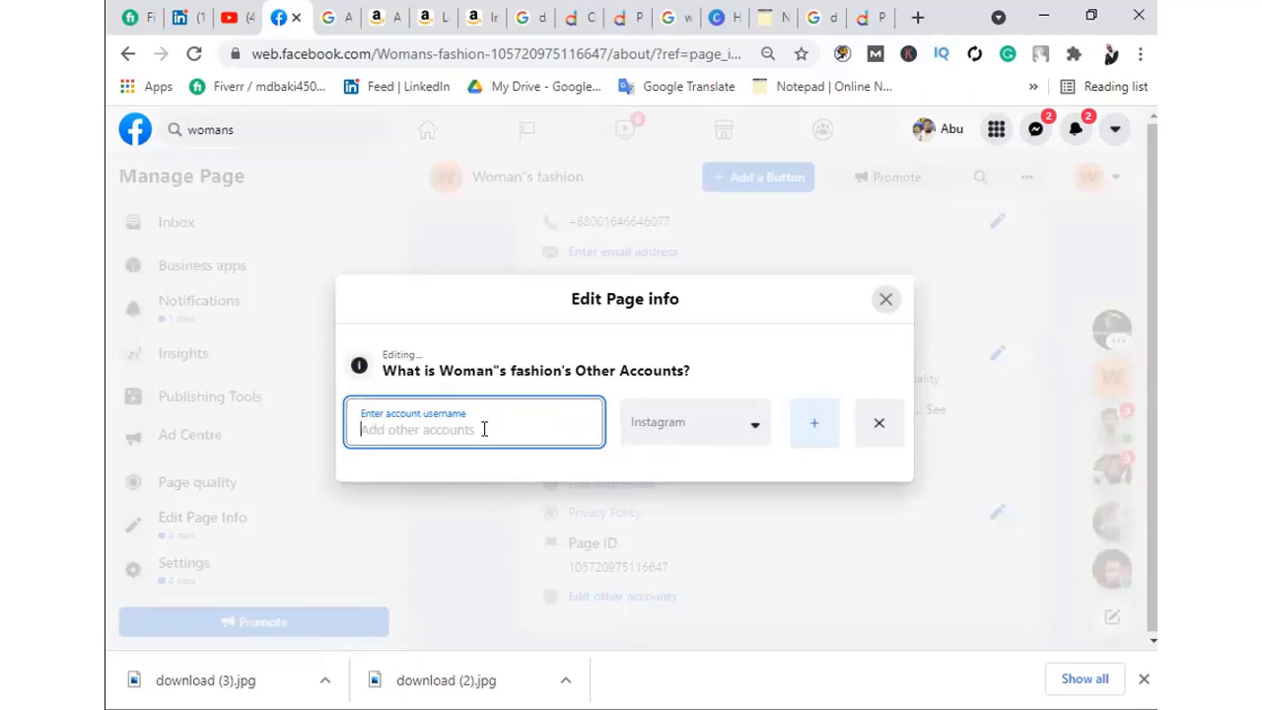
click(757, 424)
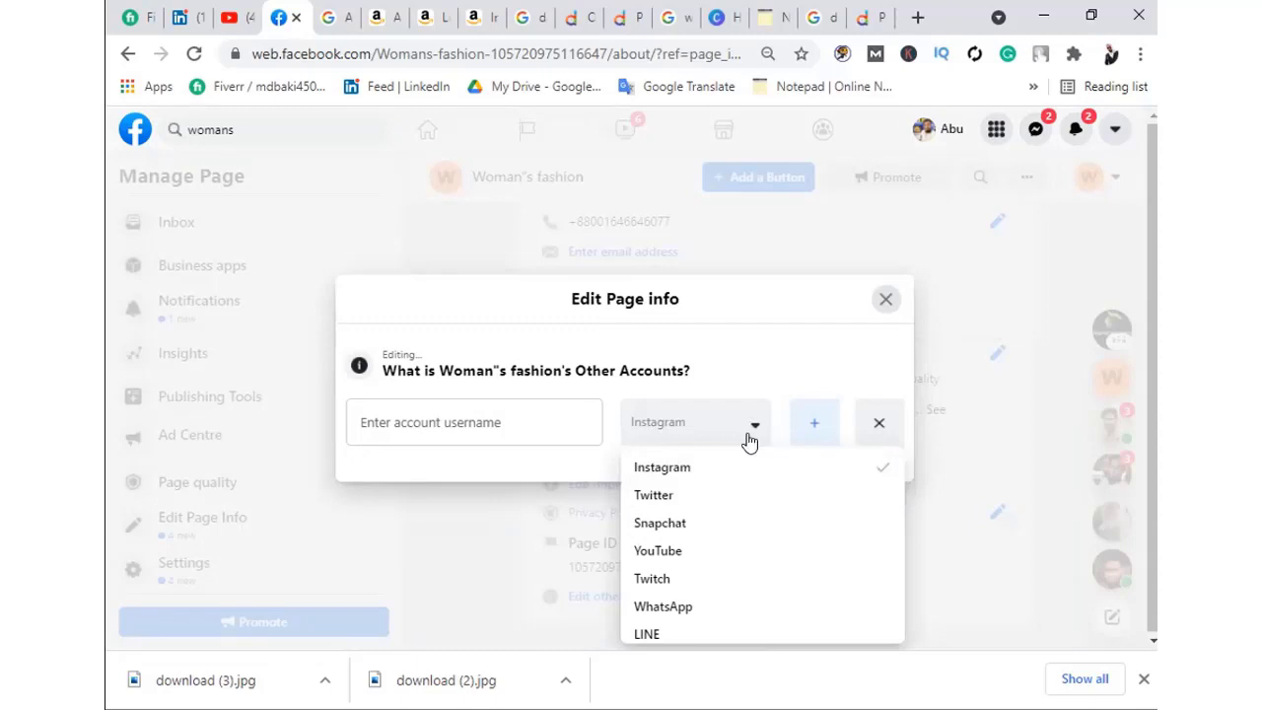
click(653, 551)
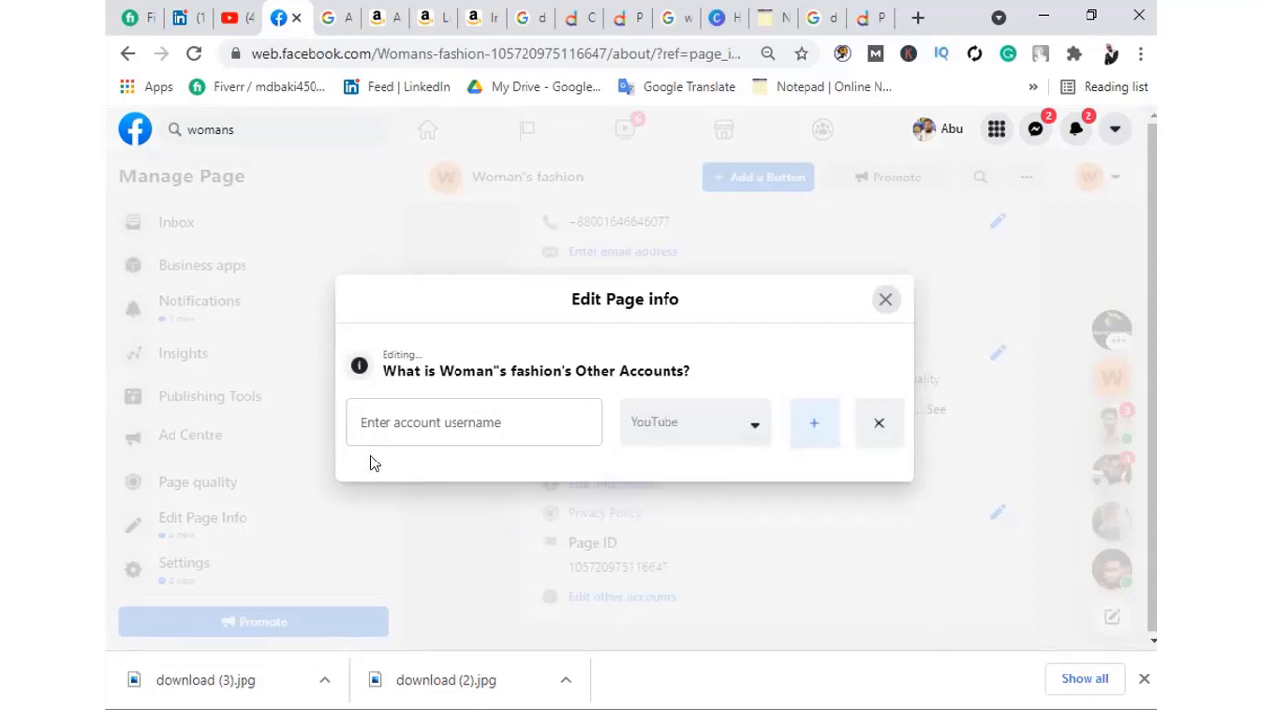
click(415, 428)
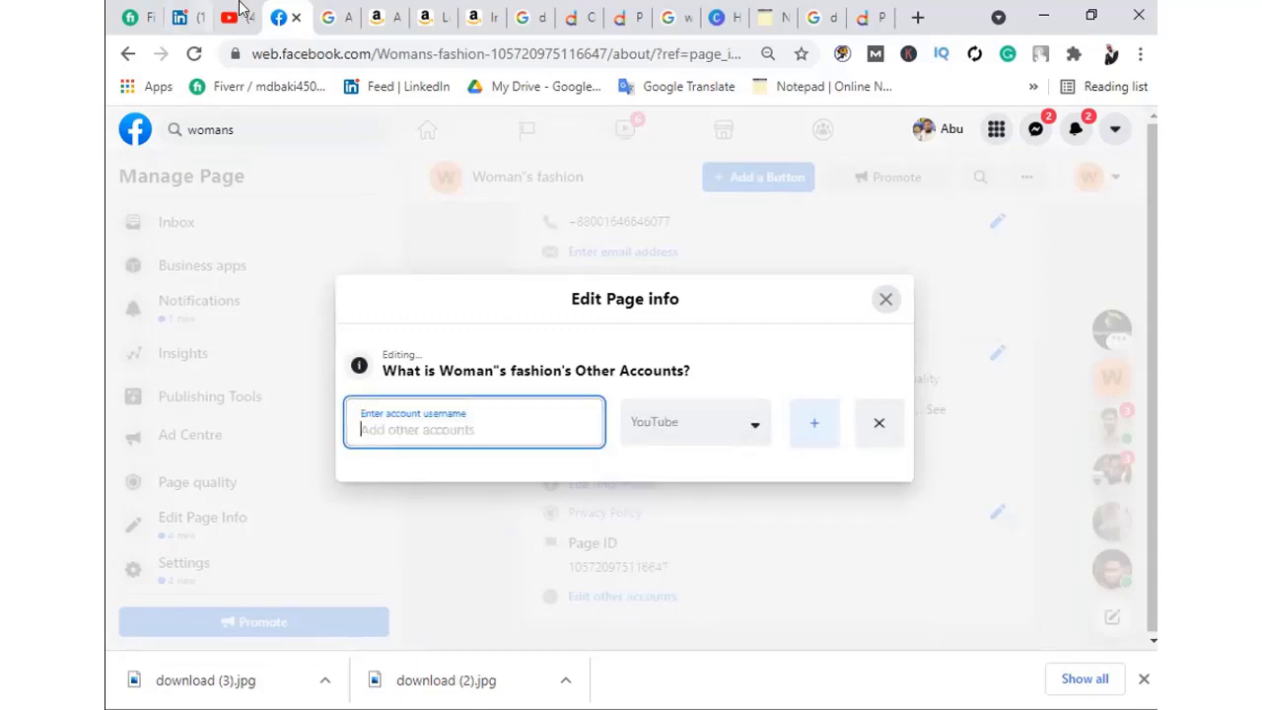
Select the YouTube channel's URL in the address bar, then return to the Facebook editor
click(239, 14)
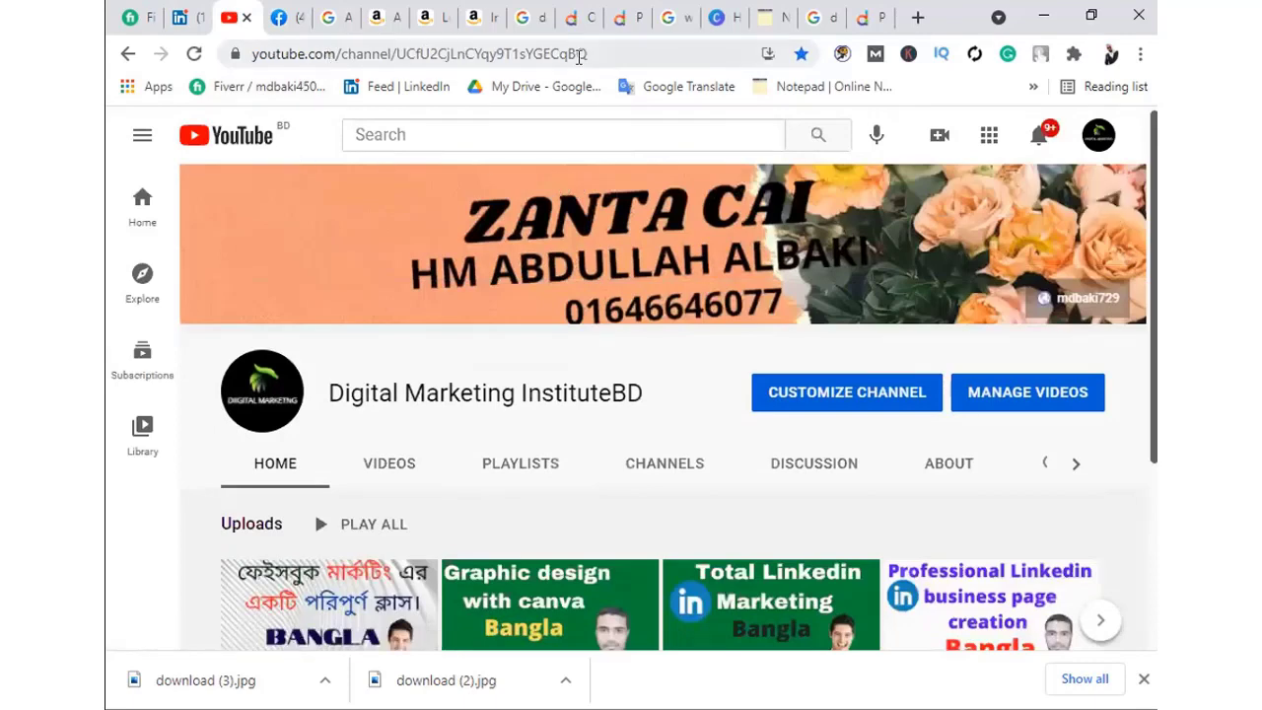
drag(604, 47, 245, 53)
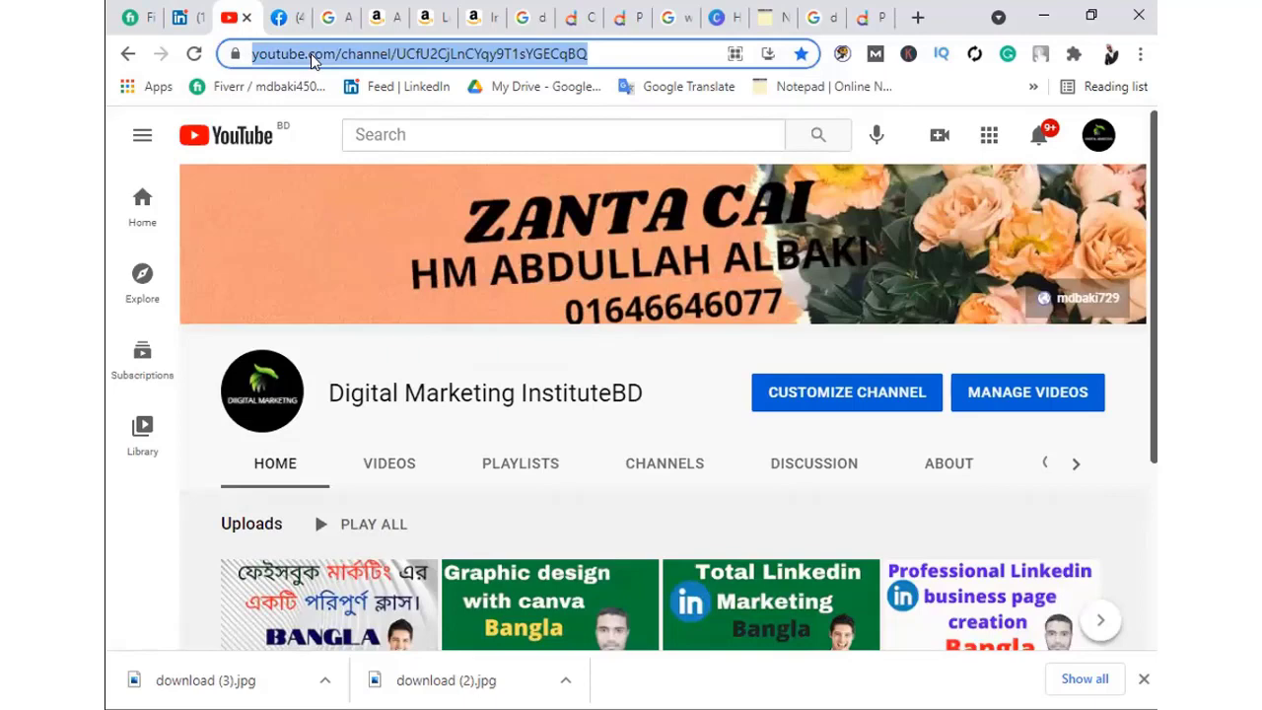
key(ctrl+Tab)
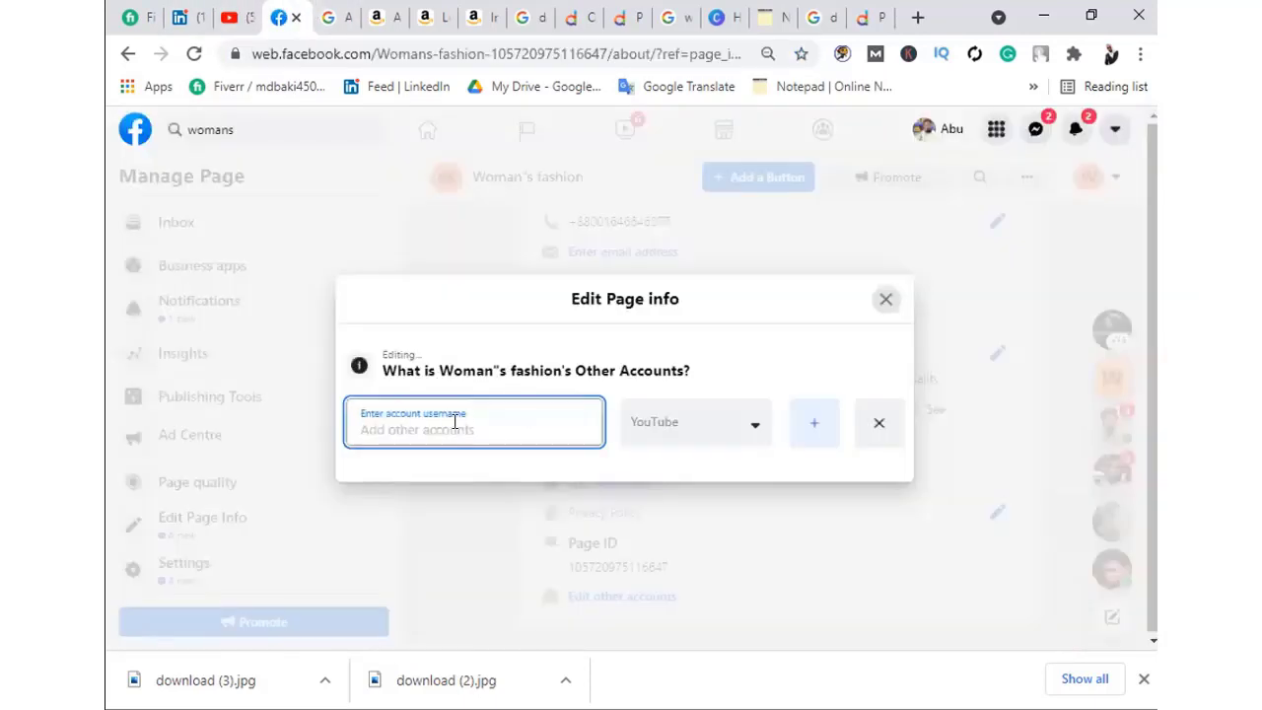
Paste the YouTube channel URL as an Other Account, save it, and start another row
key(ctrl+v)
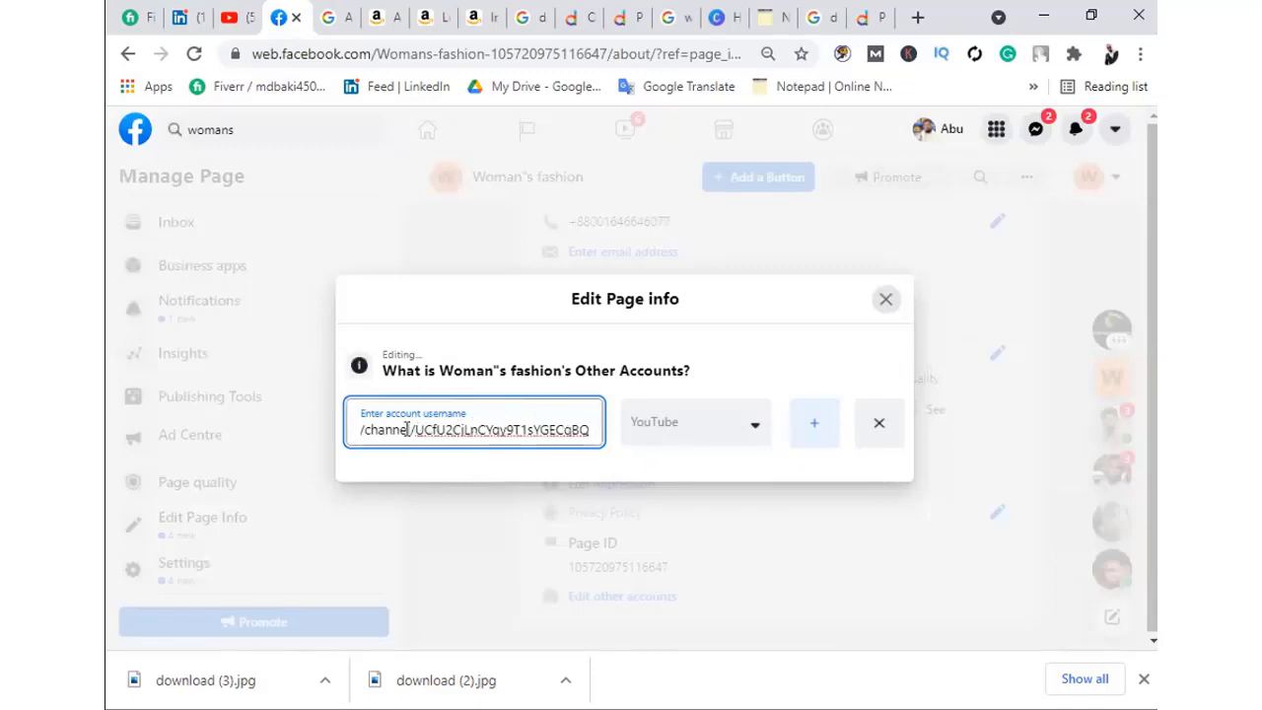
click(810, 424)
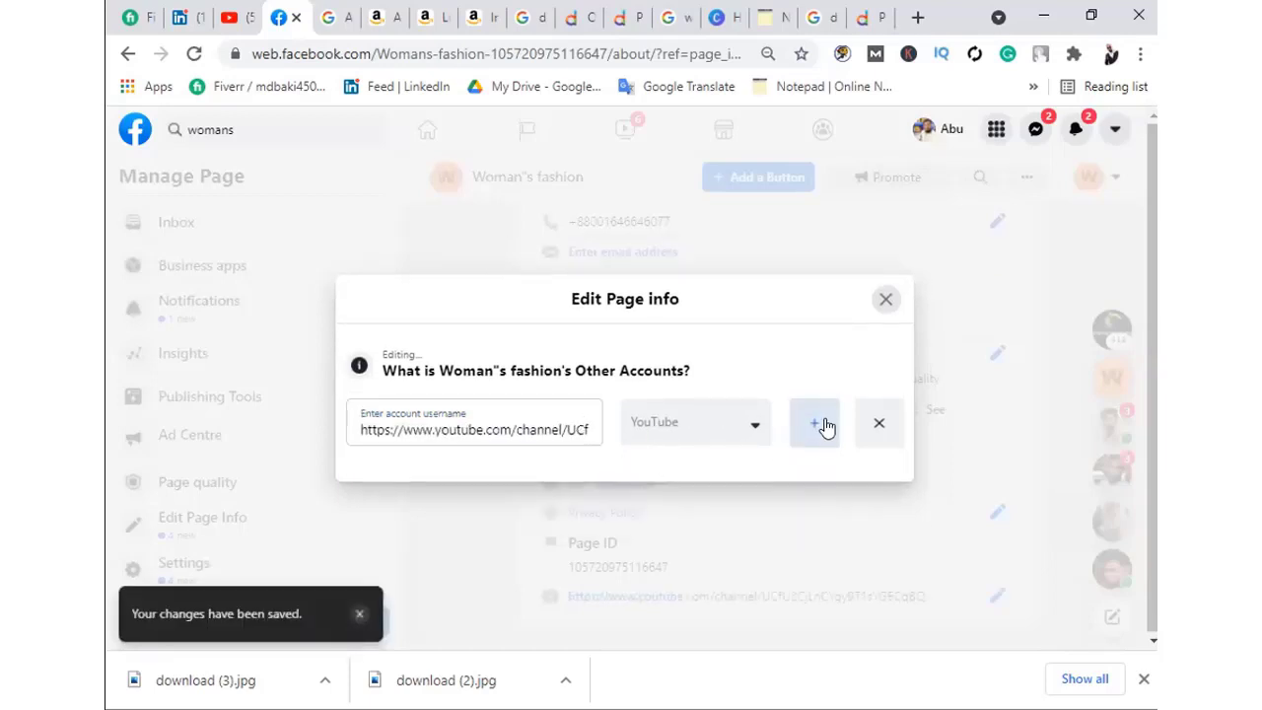
click(815, 424)
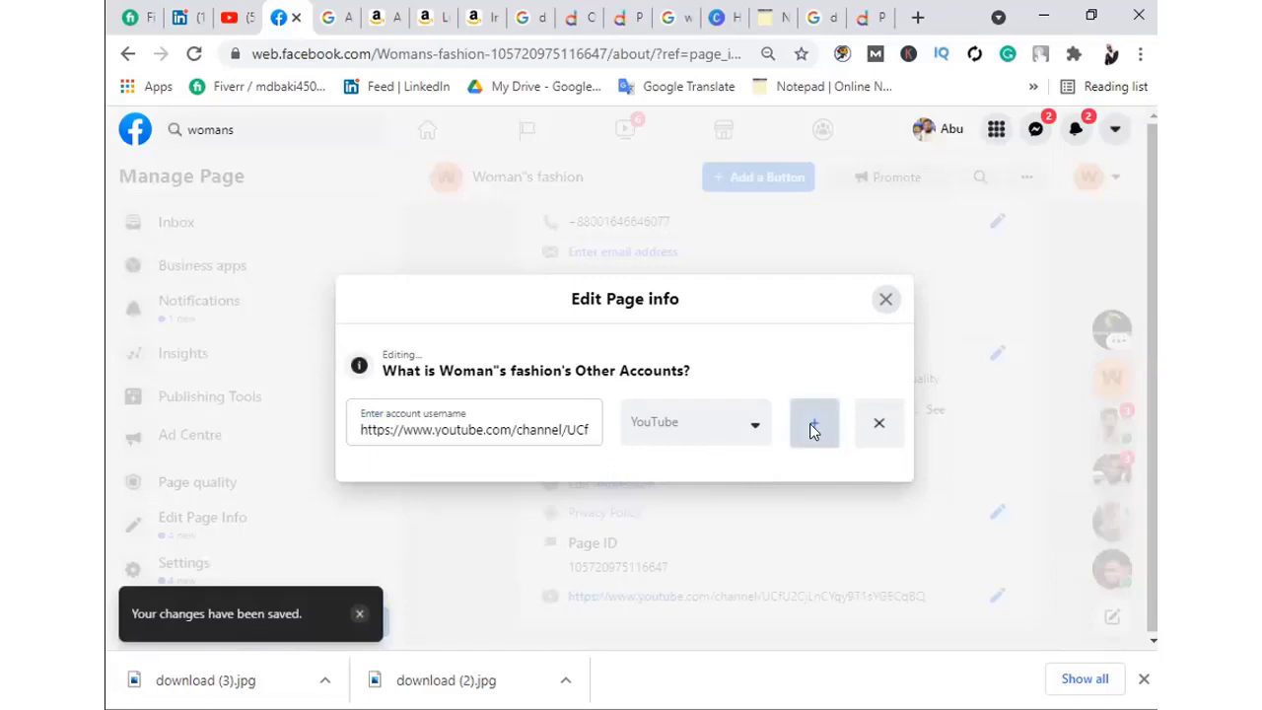
click(402, 458)
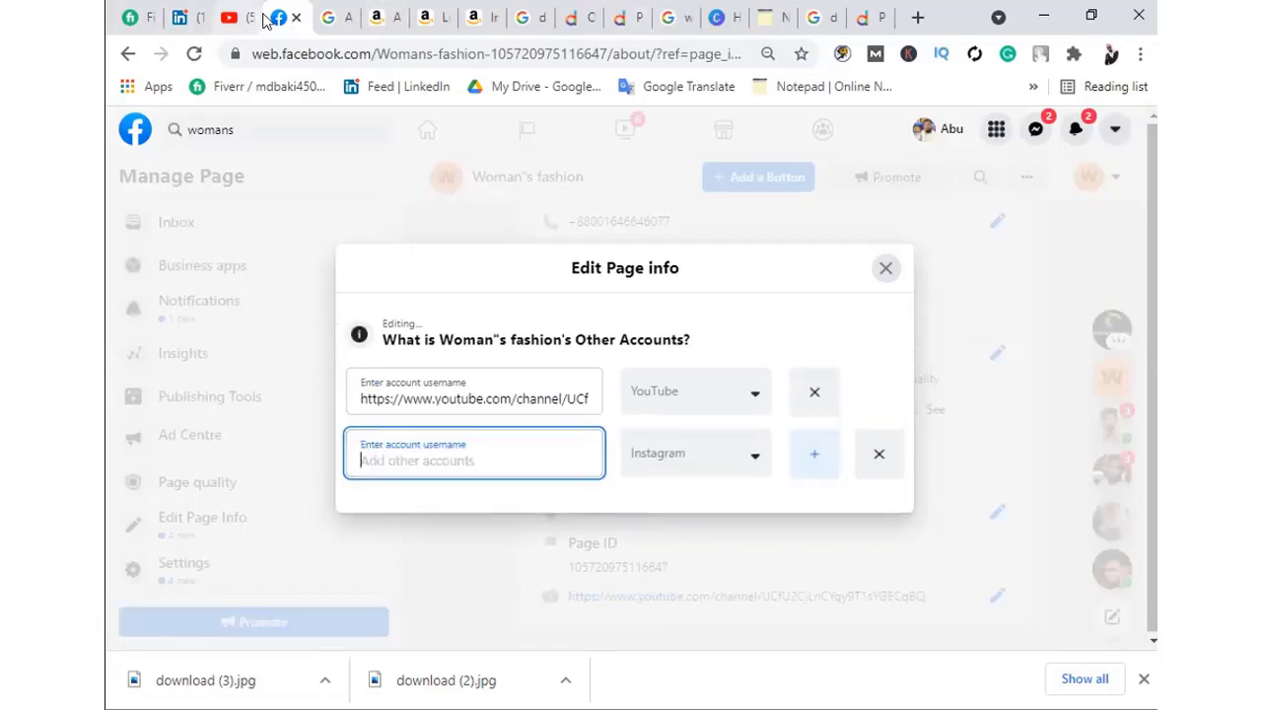
Open Facebook in a new tab, go to the personal profile, and select its URL
right_click(134, 134)
click(202, 141)
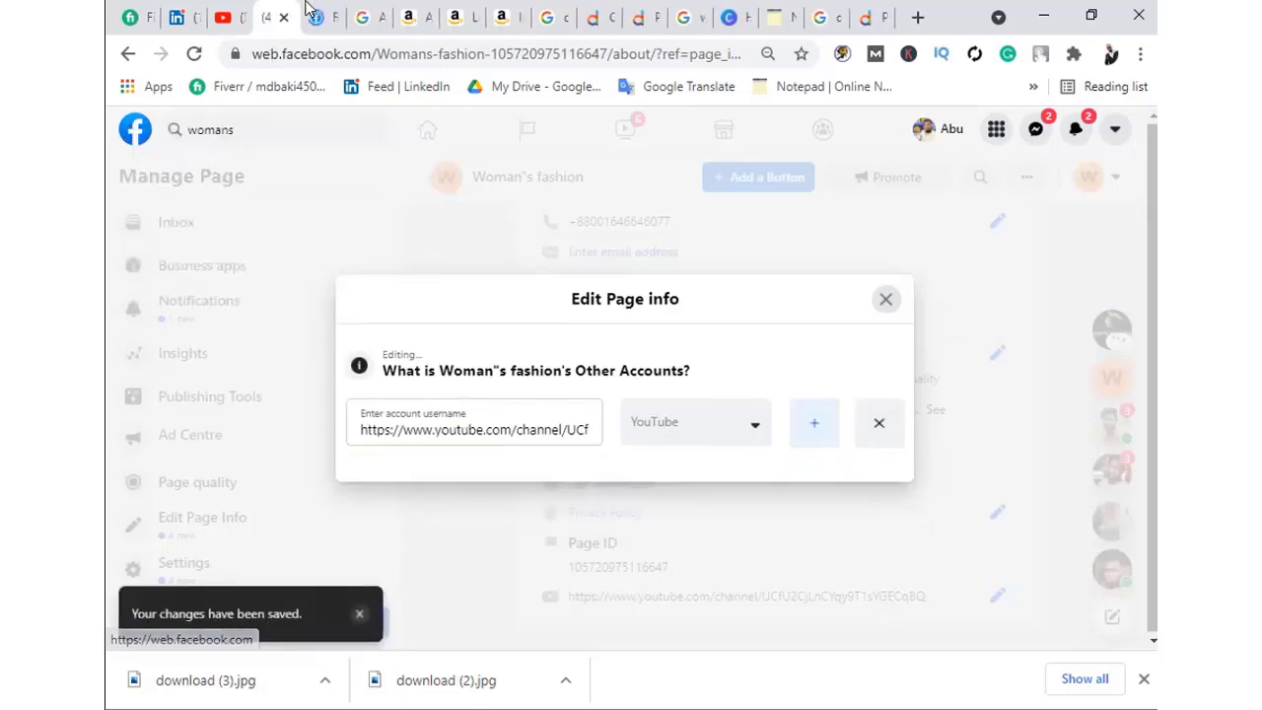
click(316, 15)
click(224, 17)
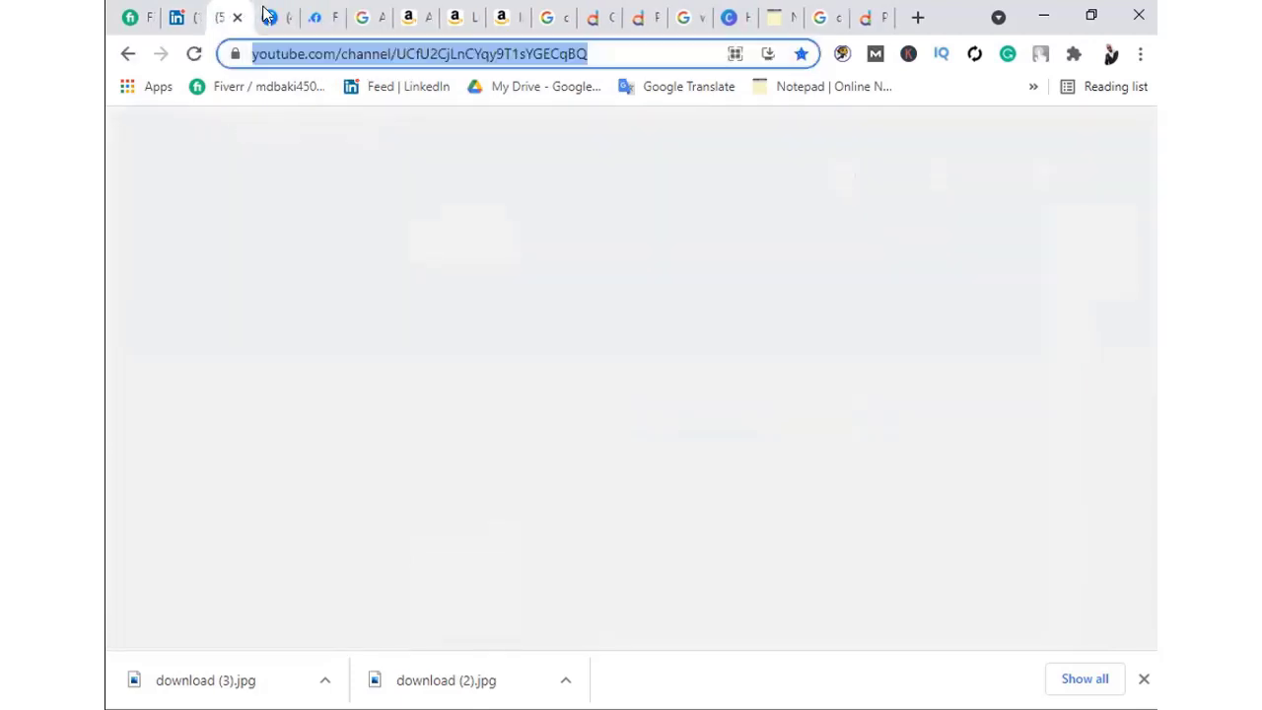
click(272, 17)
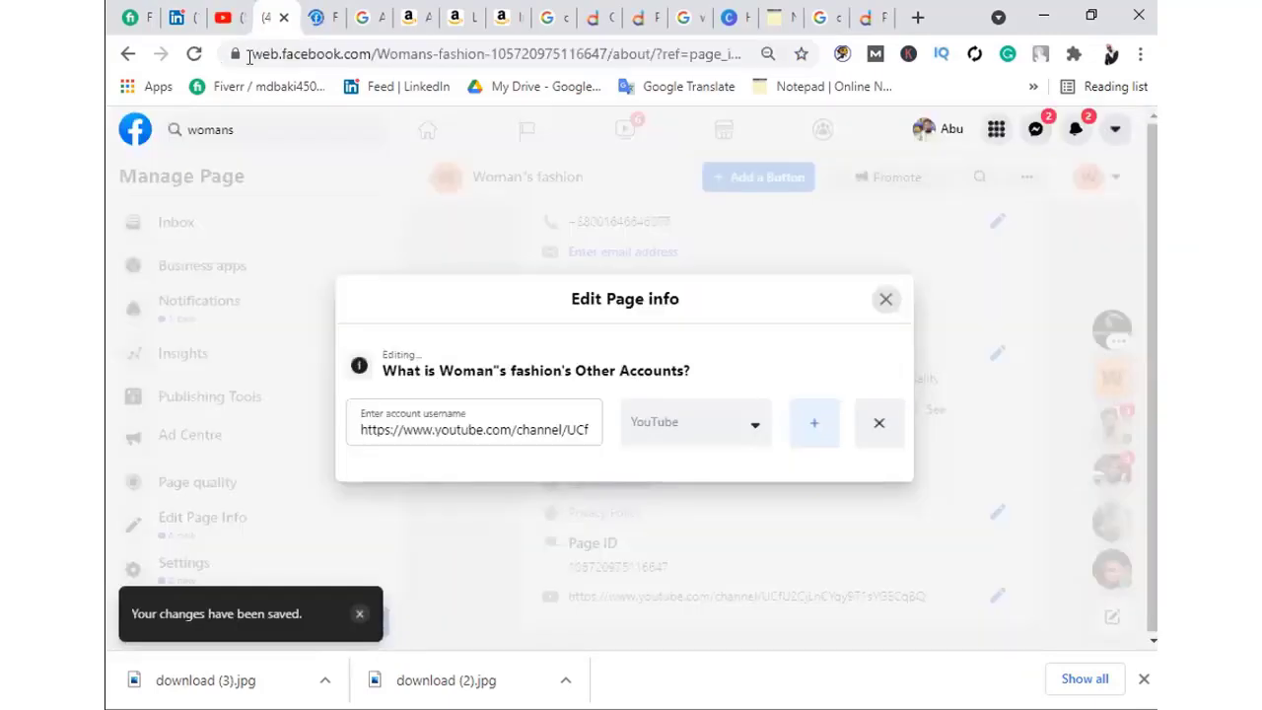
click(325, 17)
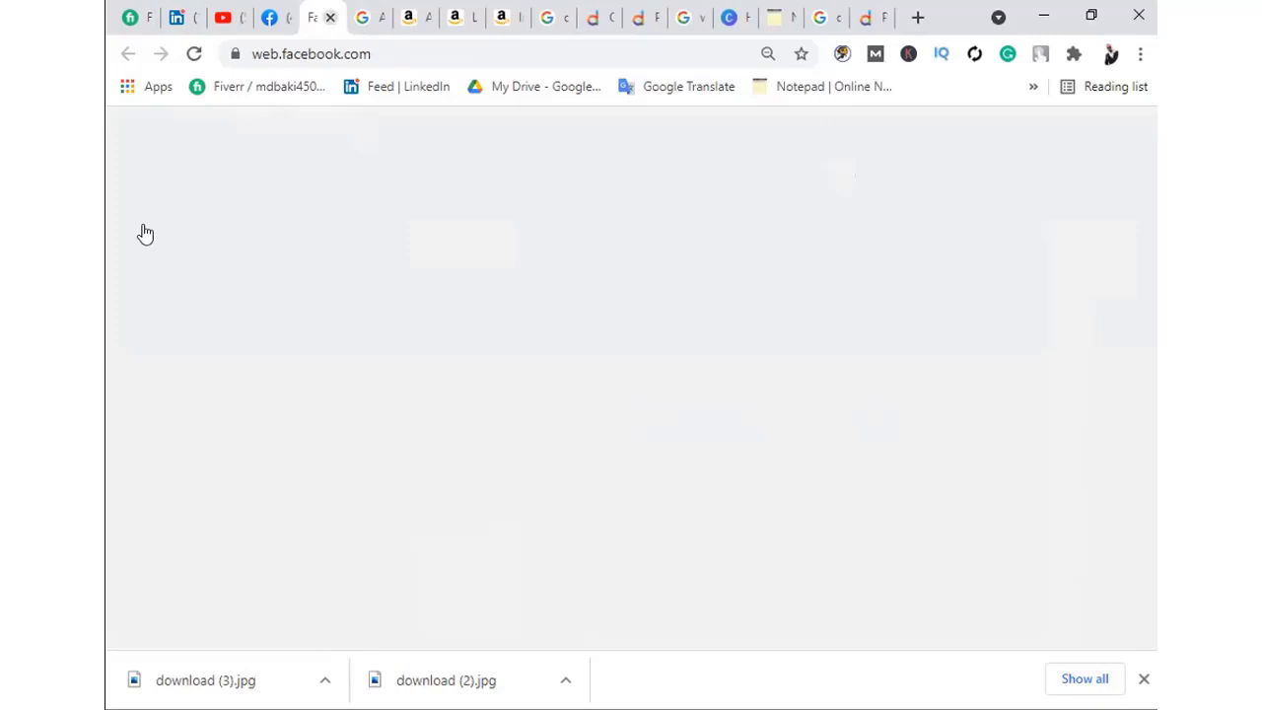
click(127, 189)
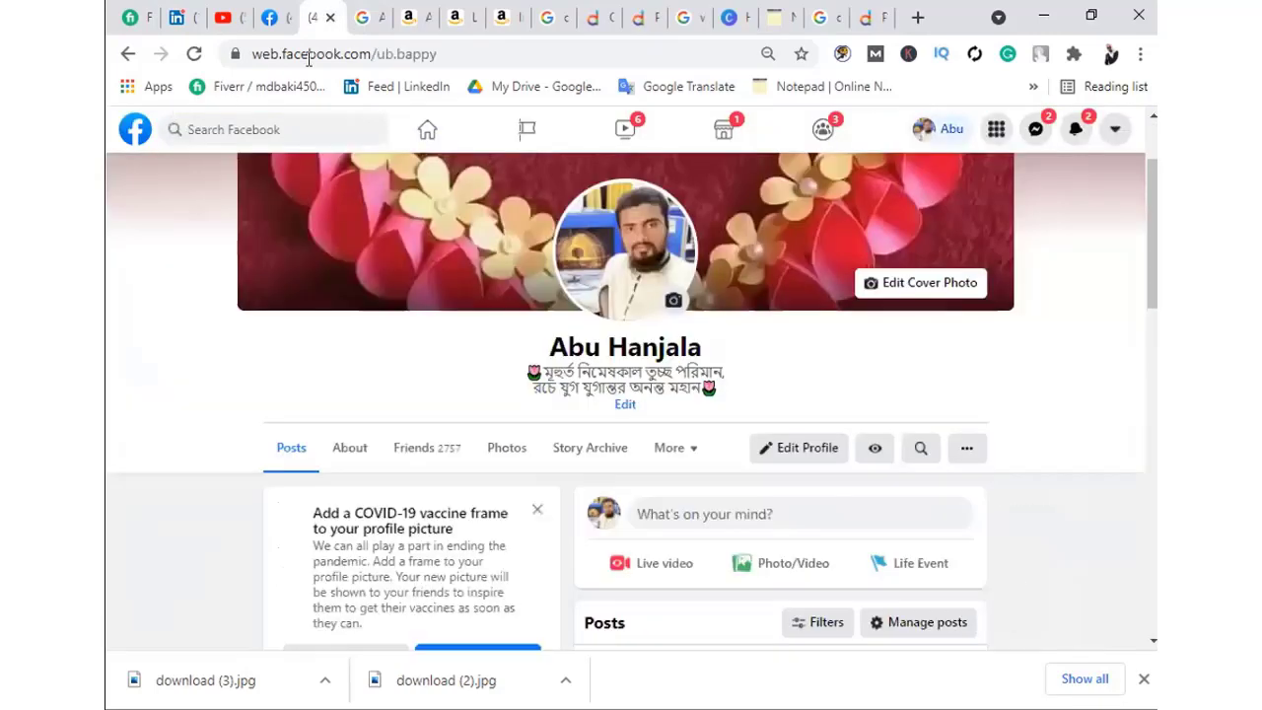
drag(450, 53, 254, 54)
key(ctrl+c)
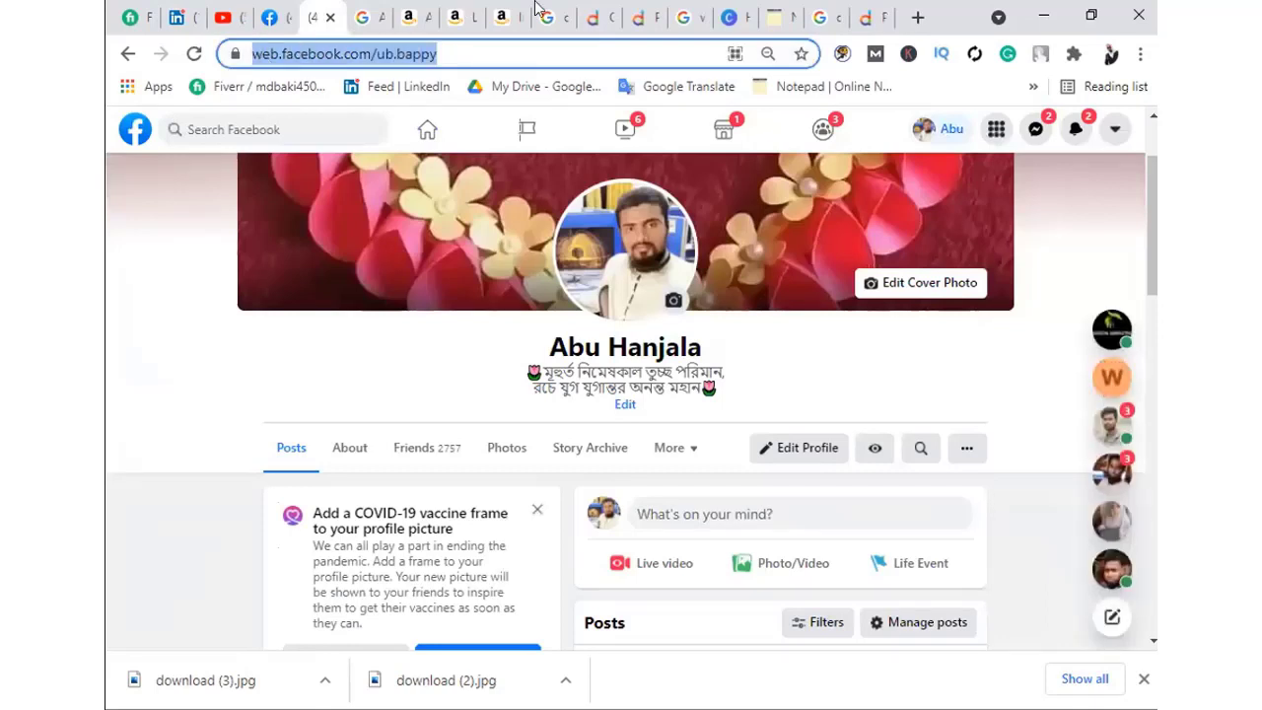
Paste the profile URL into a new Other Accounts row, save it, and close the editor
click(270, 16)
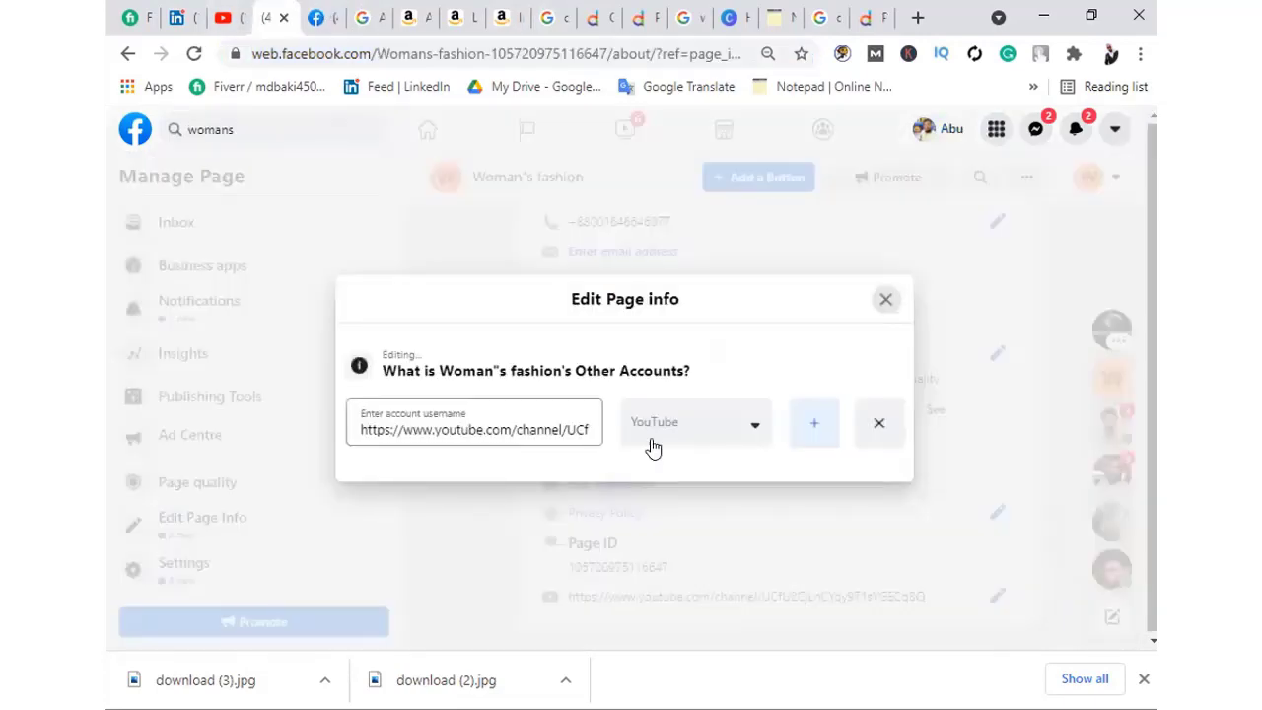
click(813, 423)
click(473, 448)
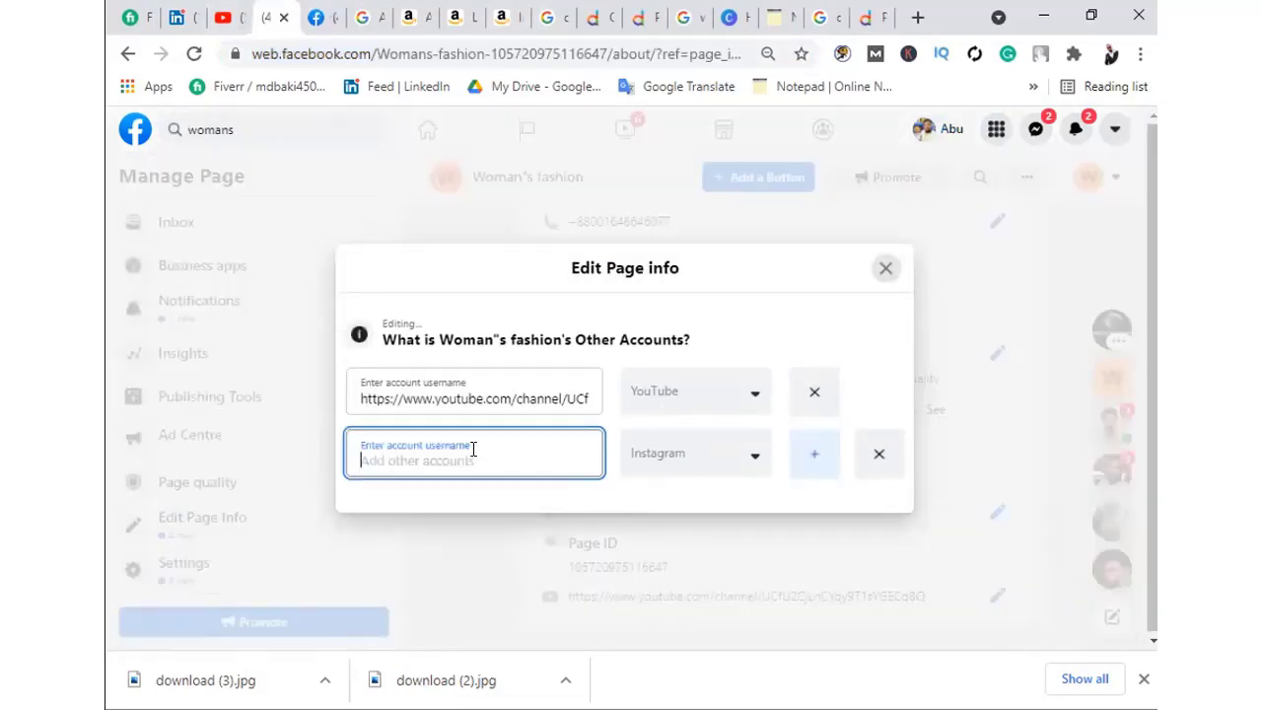
key(ctrl+v)
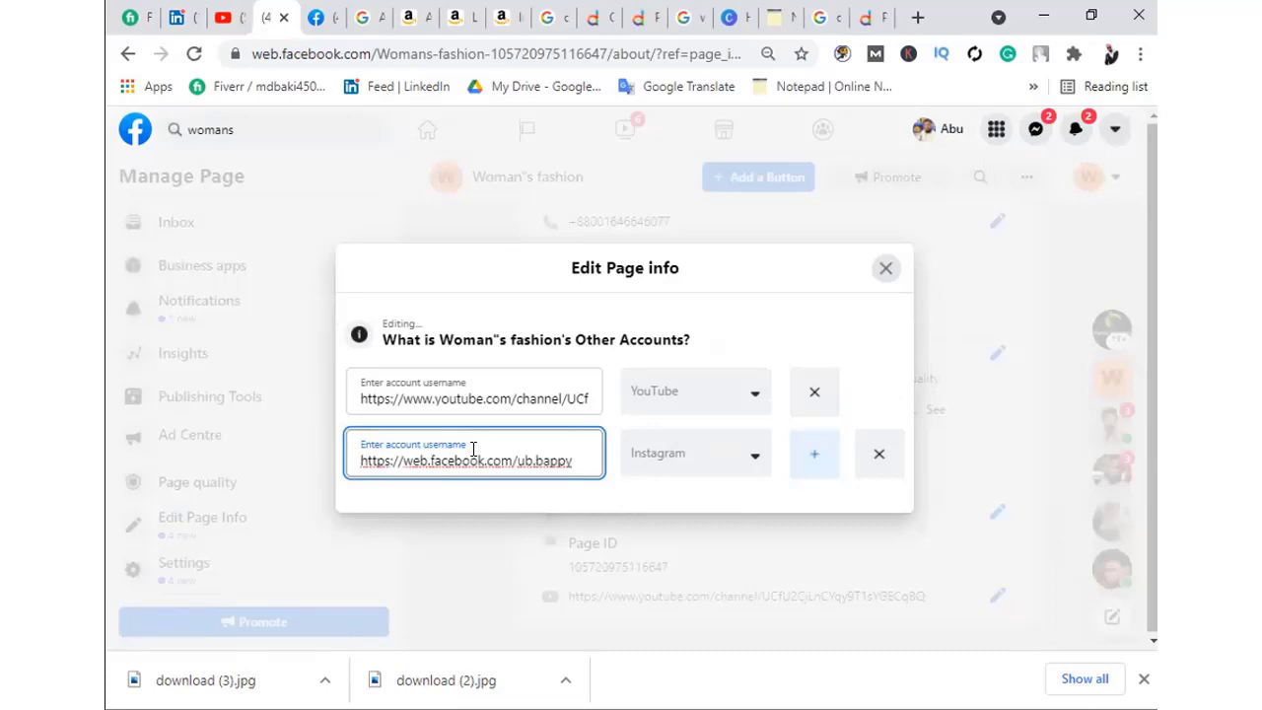
click(814, 459)
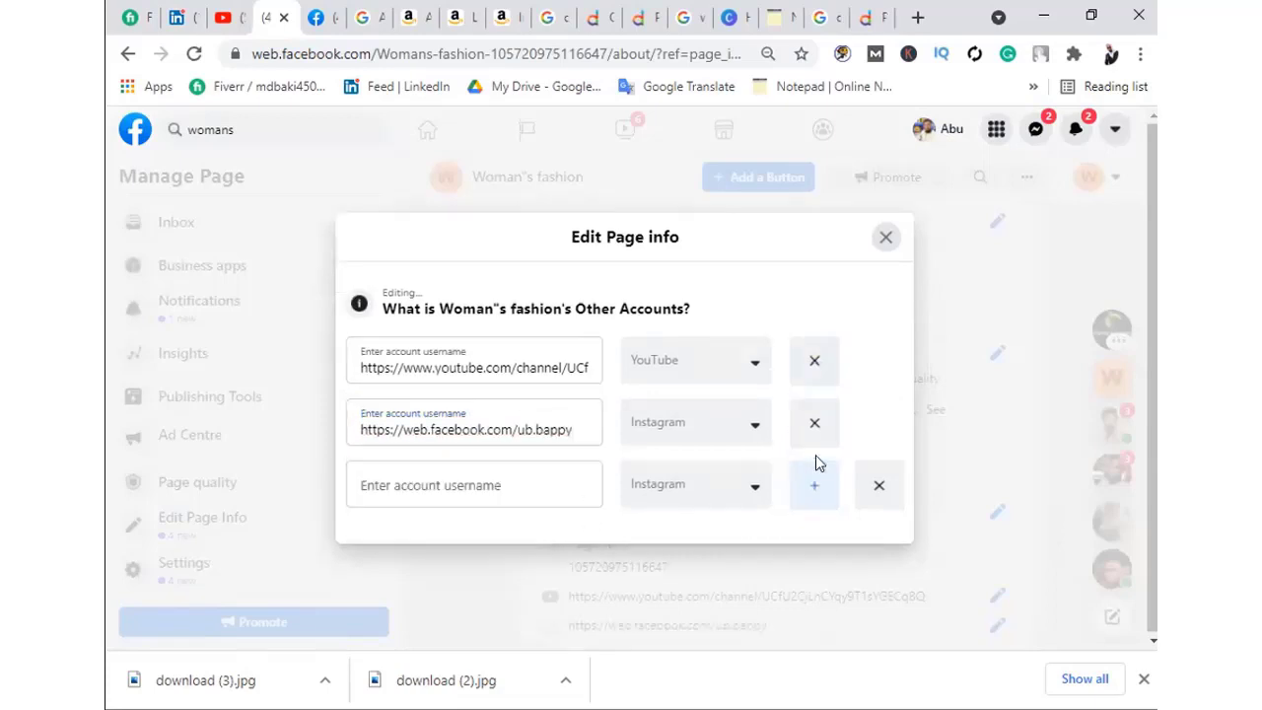
click(811, 458)
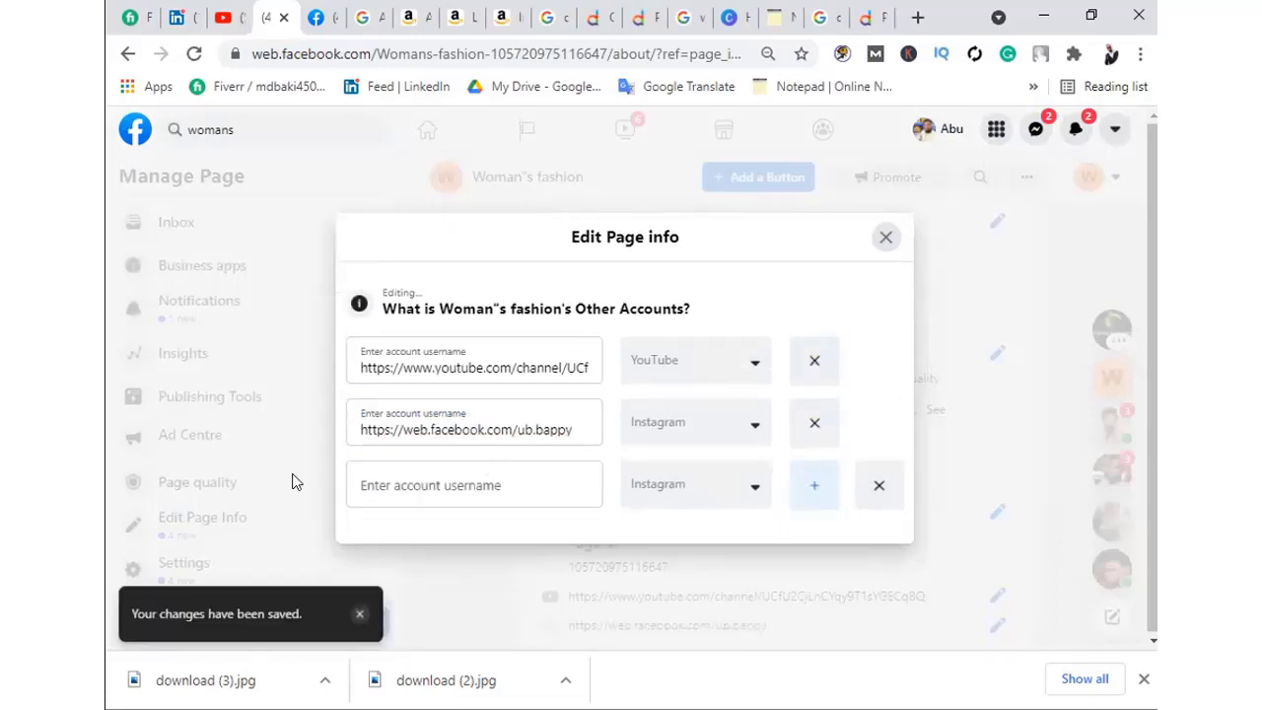
click(389, 483)
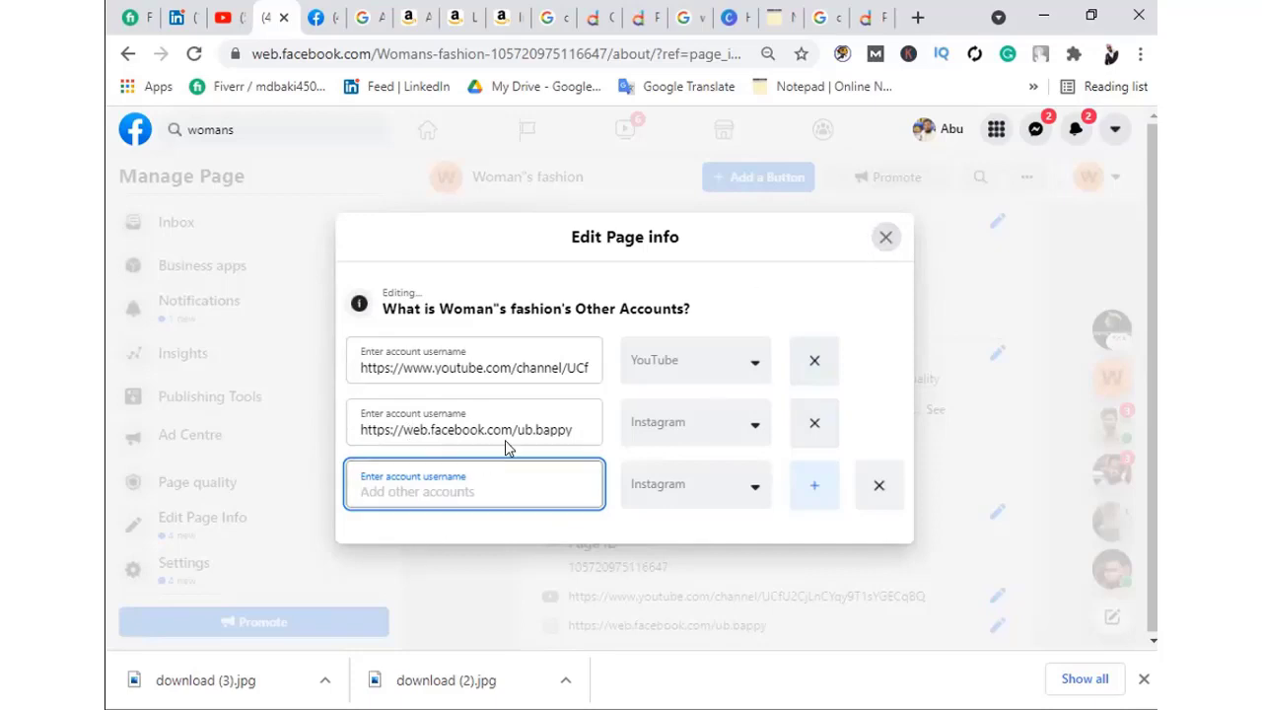
click(886, 236)
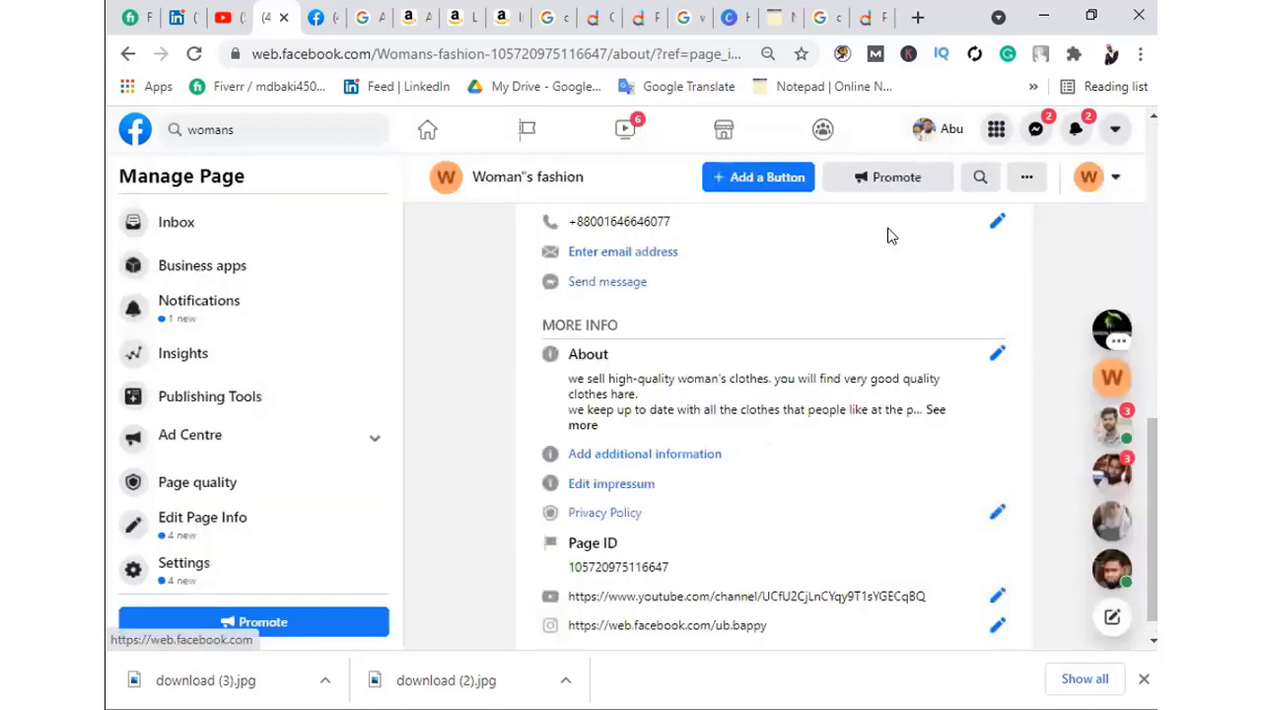
Scroll the Woman's fashion page back to the top to view its empty grey cover area
scroll(690, 567, down, 1)
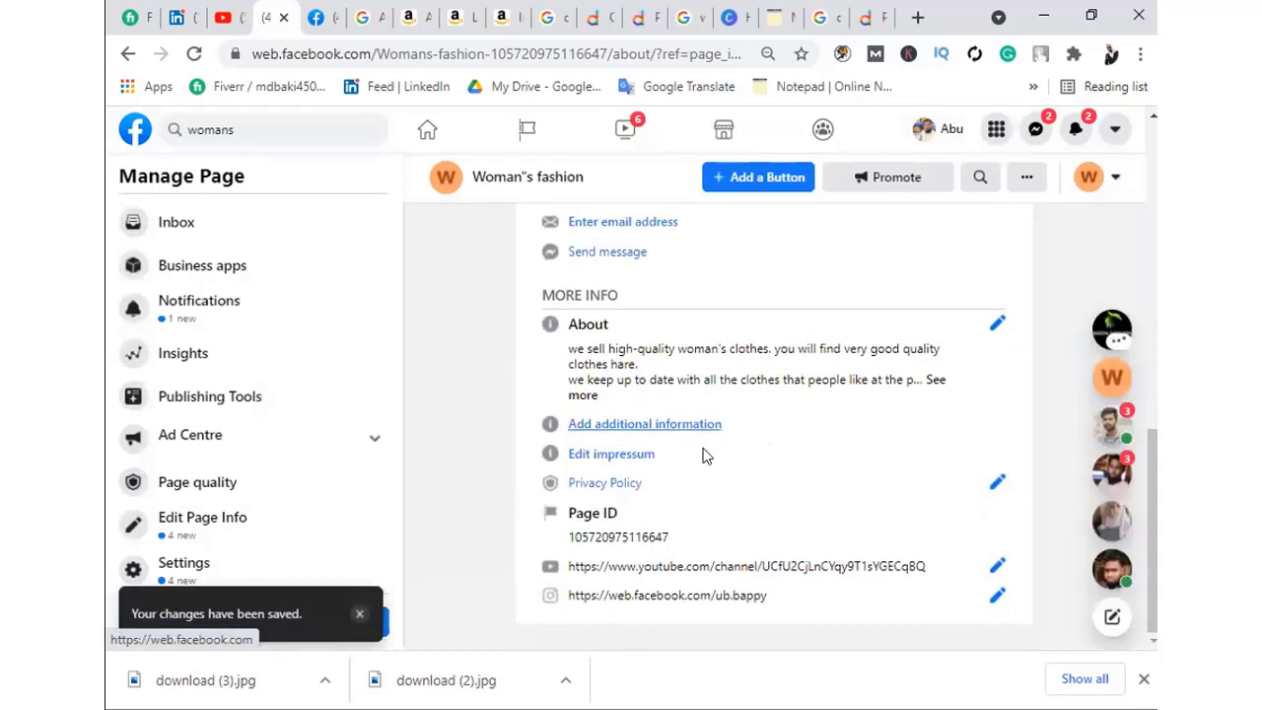
scroll(700, 454, up, 5)
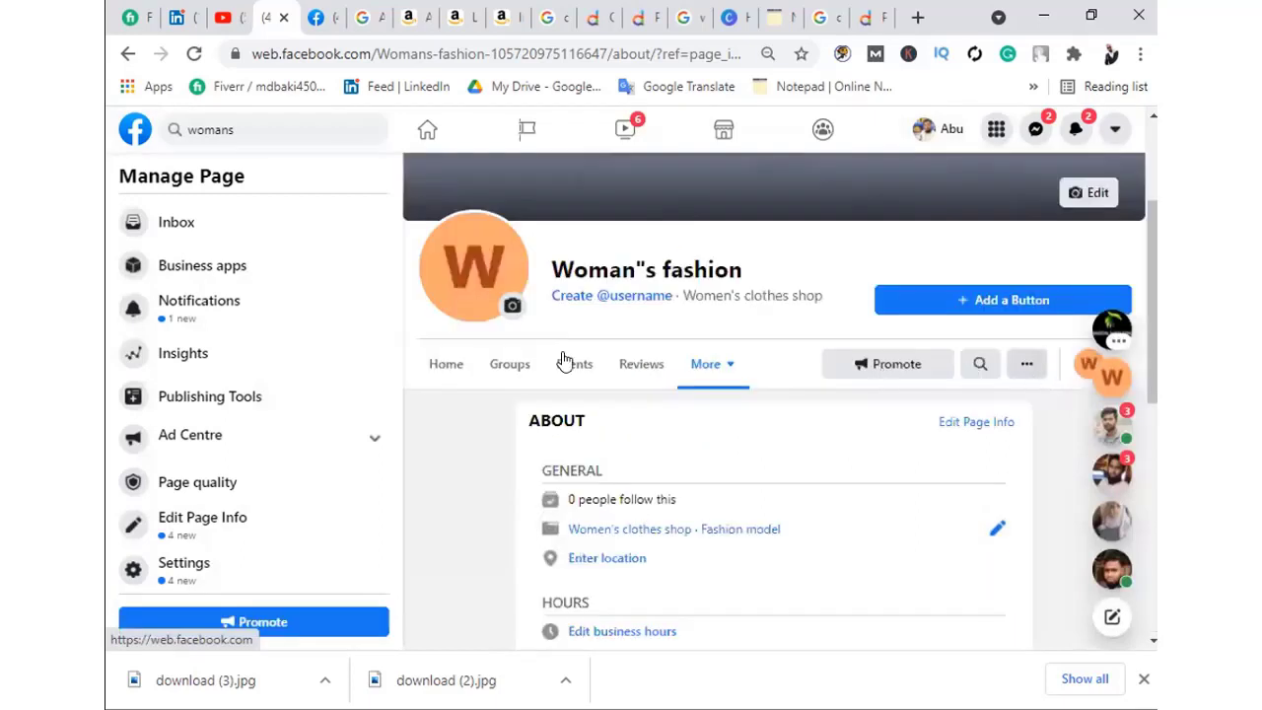
scroll(822, 517, up, 2)
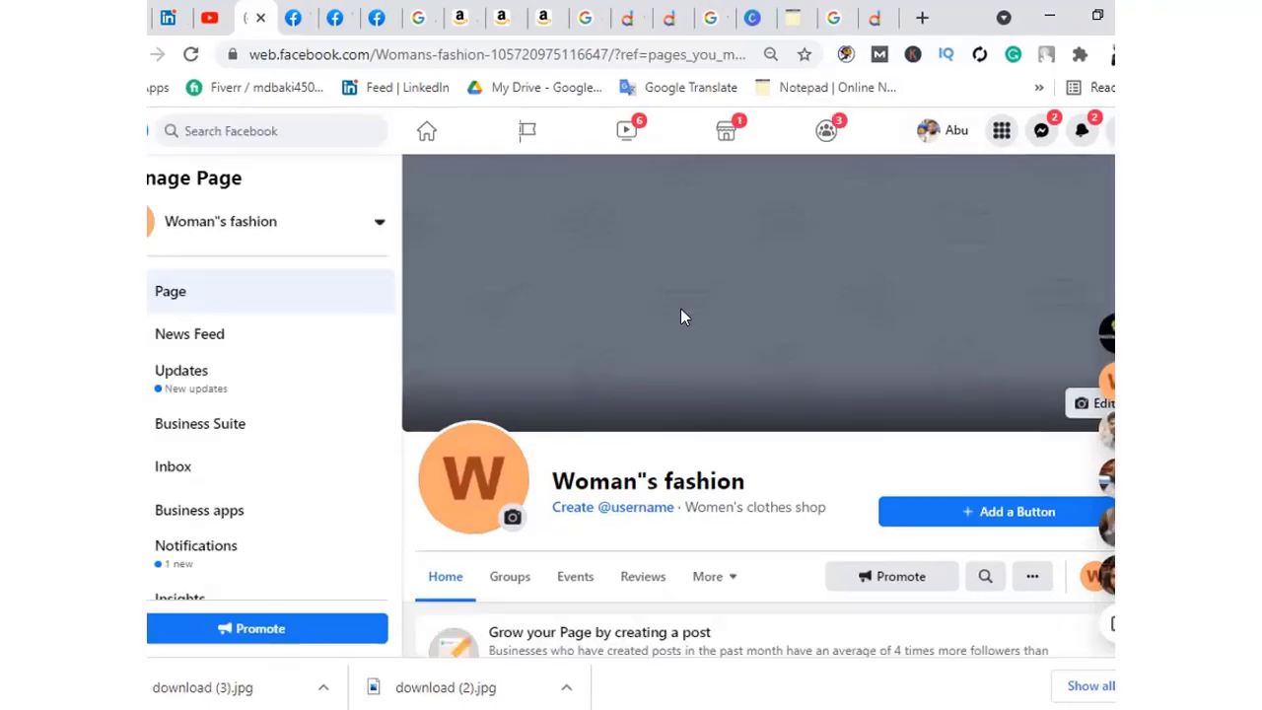
scroll(680, 313, down, 4)
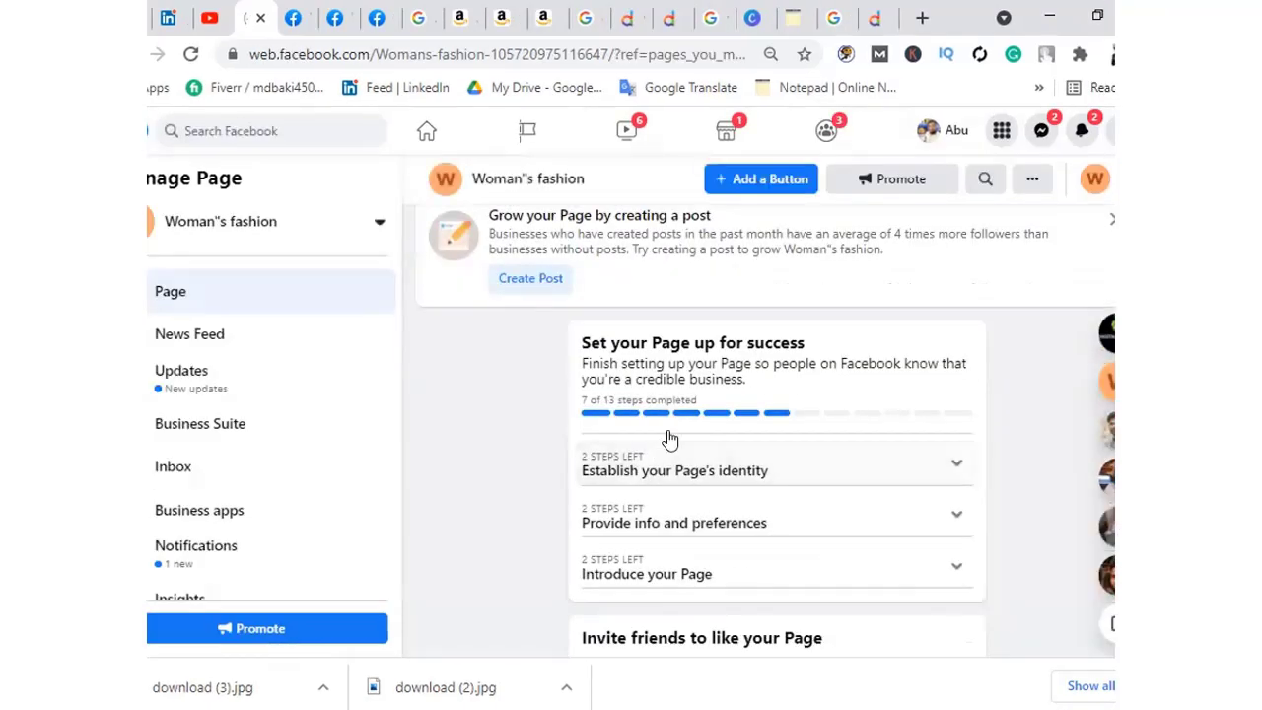
scroll(670, 434, up, 5)
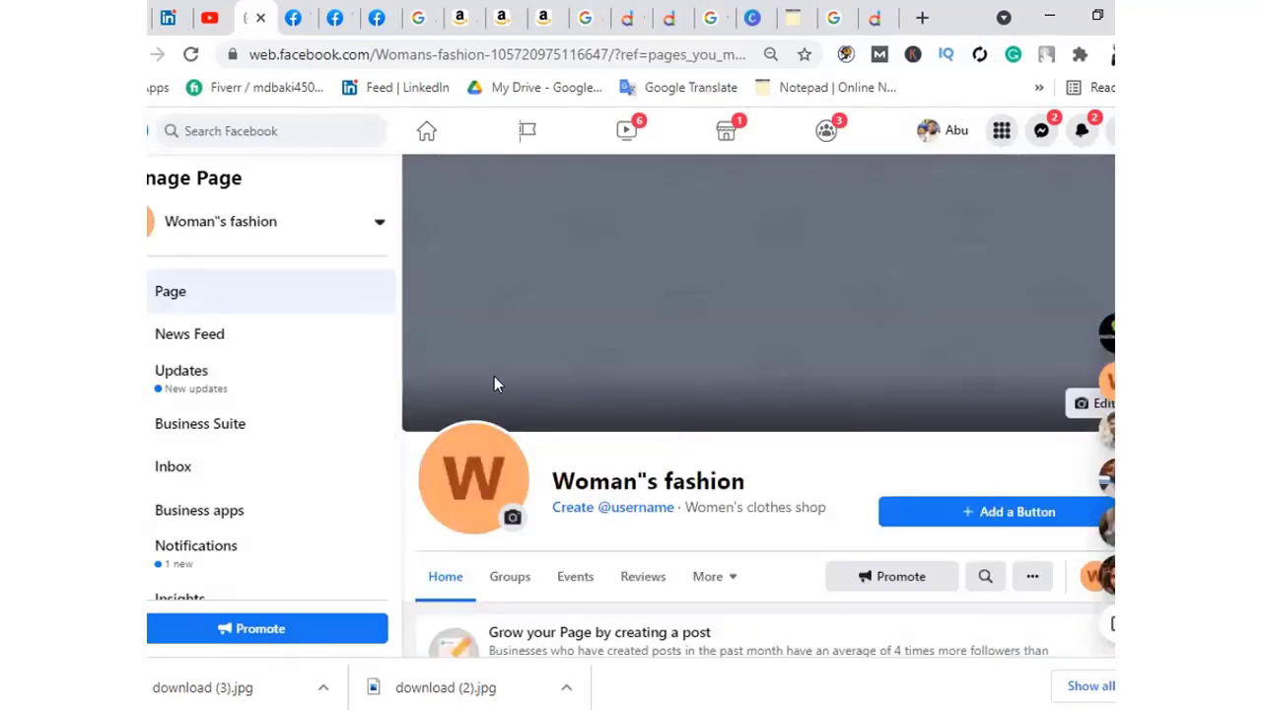
Replace the old Google query with 'facebook page cover image size' and search its 2021 suggestion
click(830, 18)
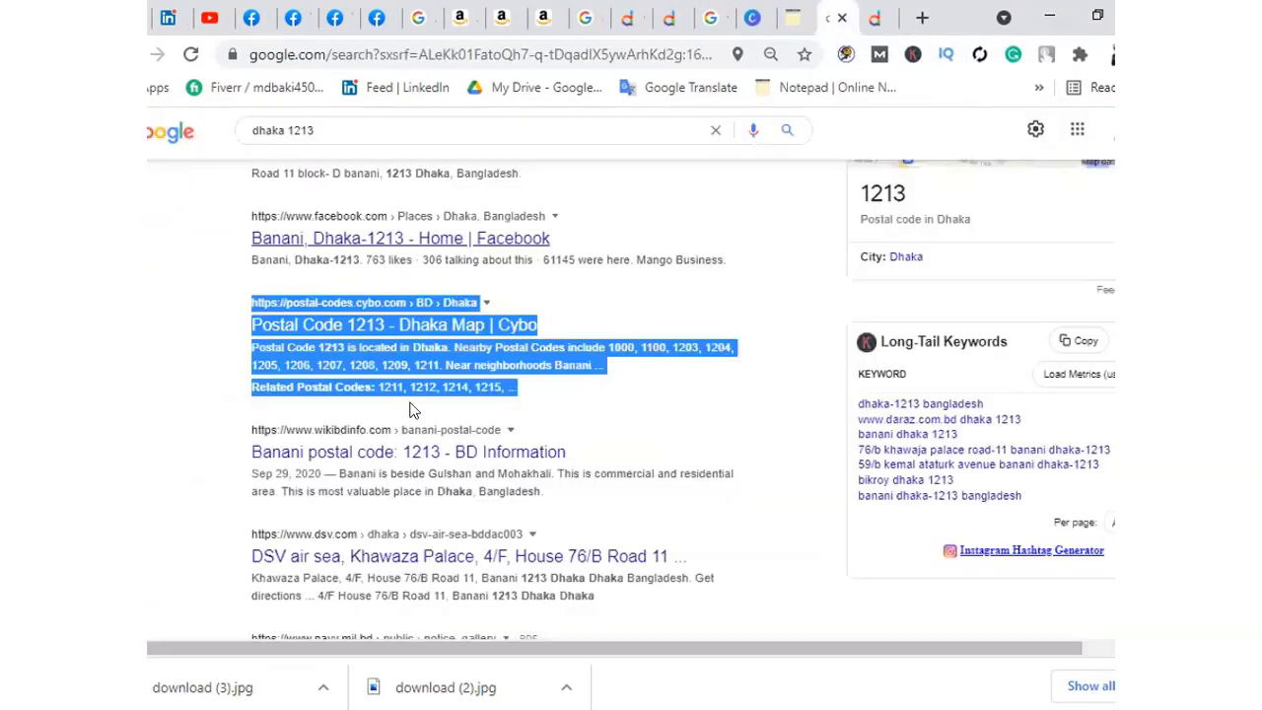
scroll(549, 276, up, 10)
drag(506, 147, 192, 148)
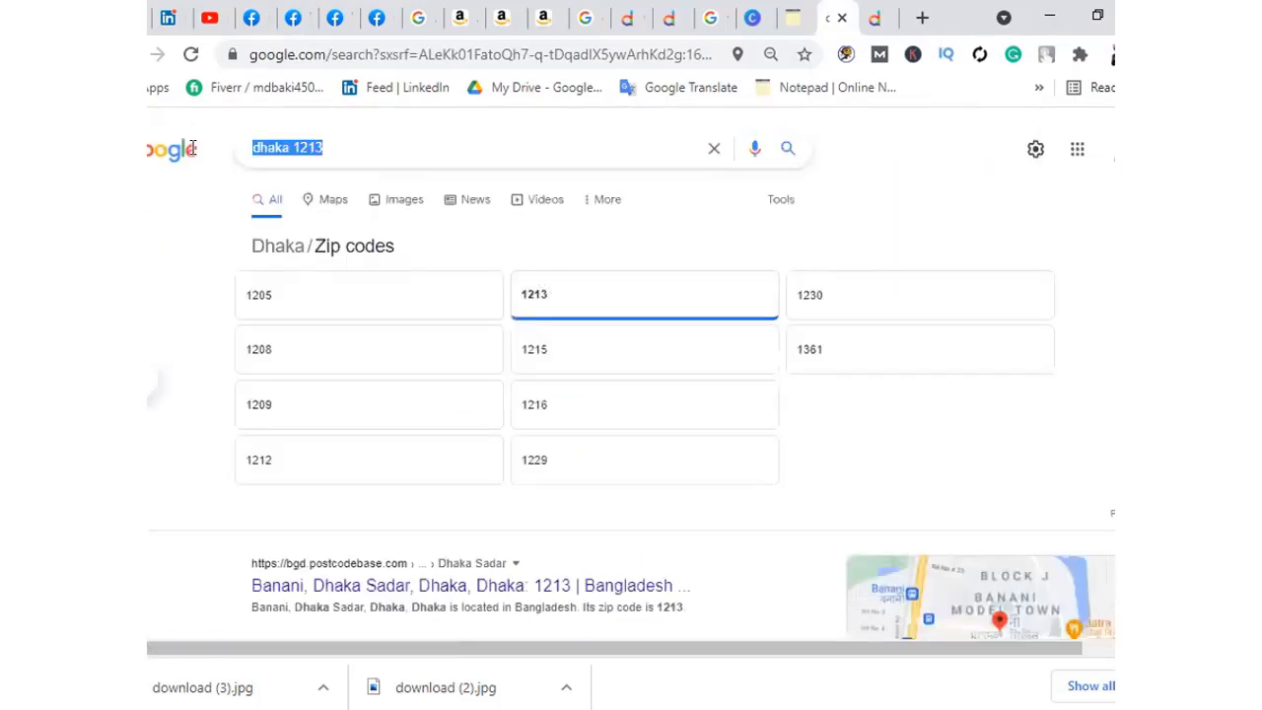
key(BackSpace)
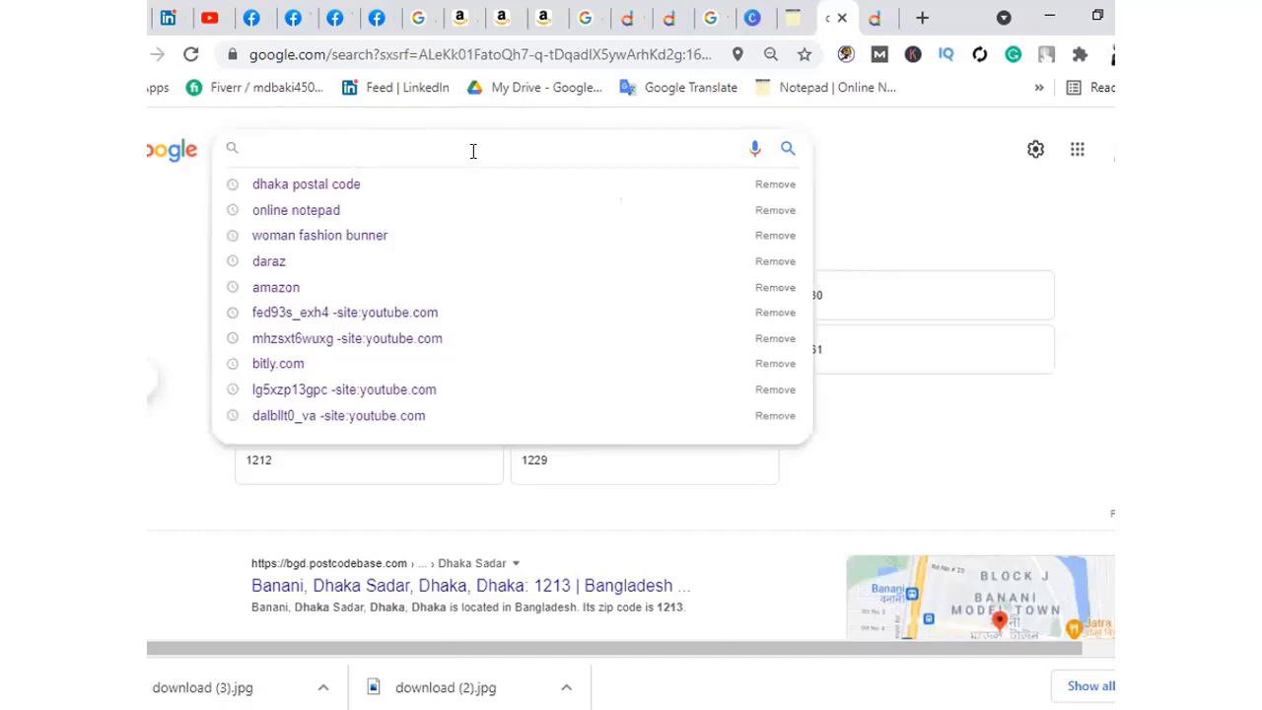
text(face)
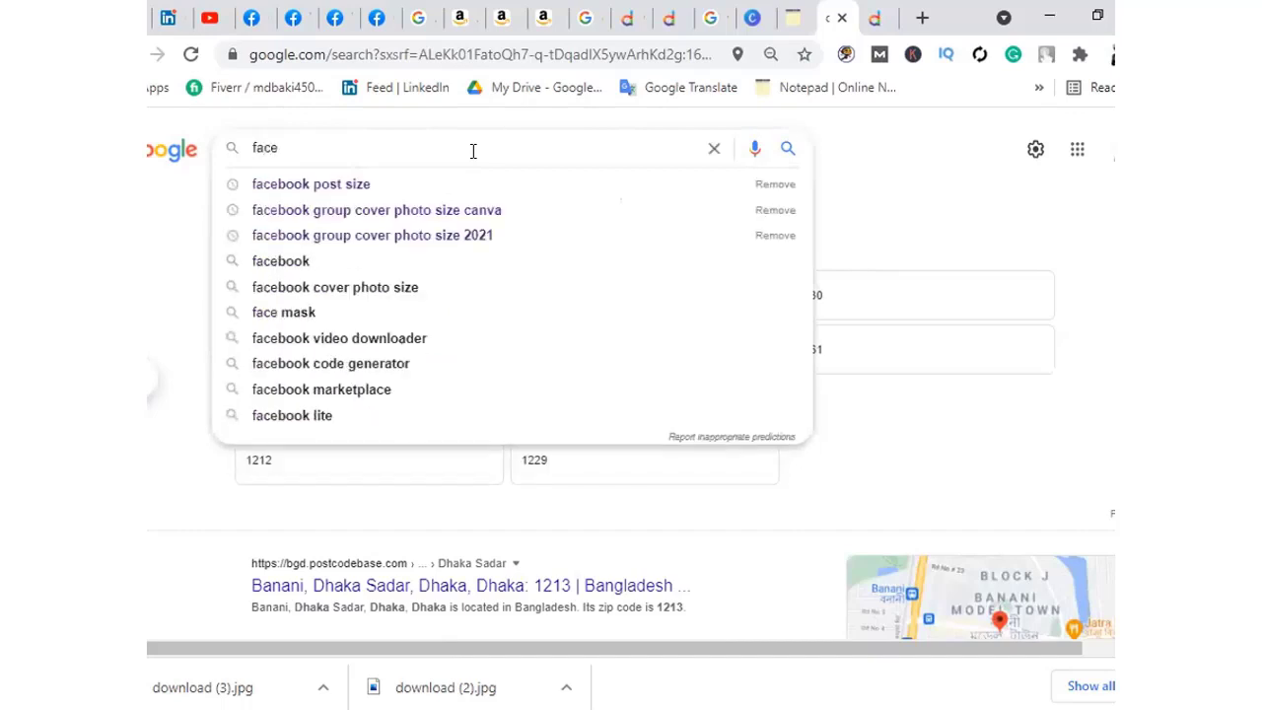
text(book)
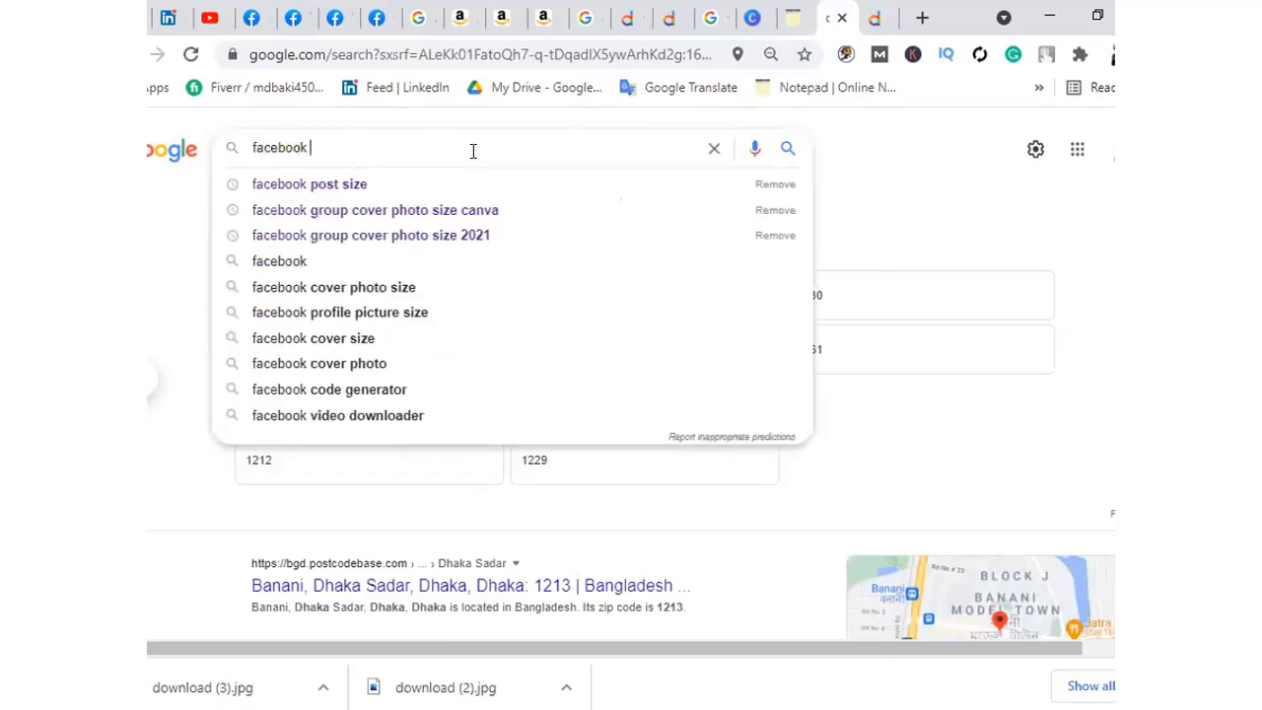
text( page)
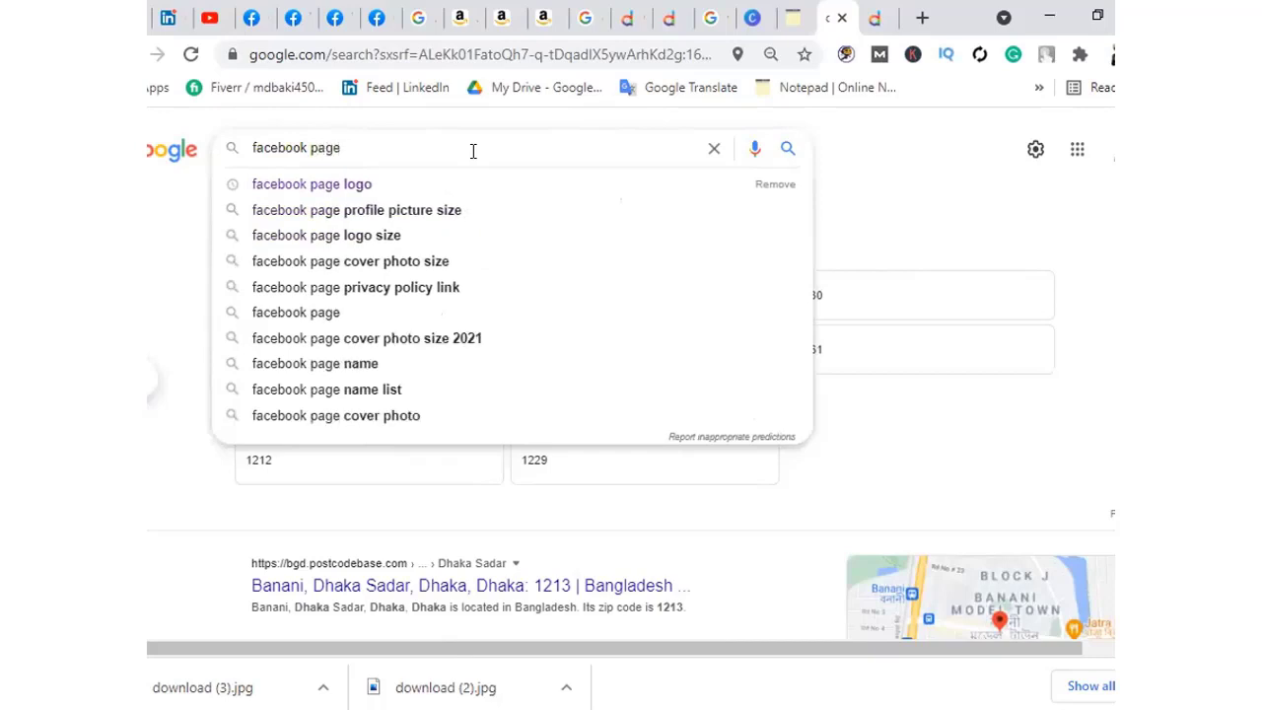
text( co)
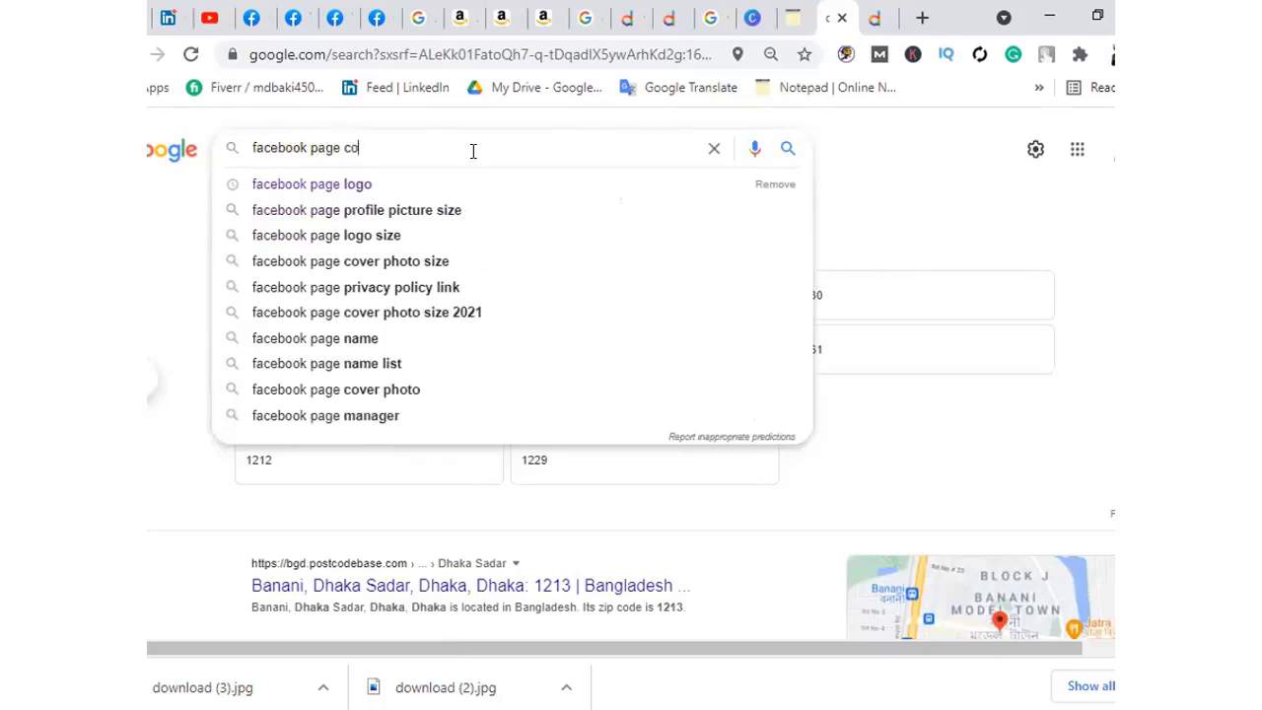
text(ver )
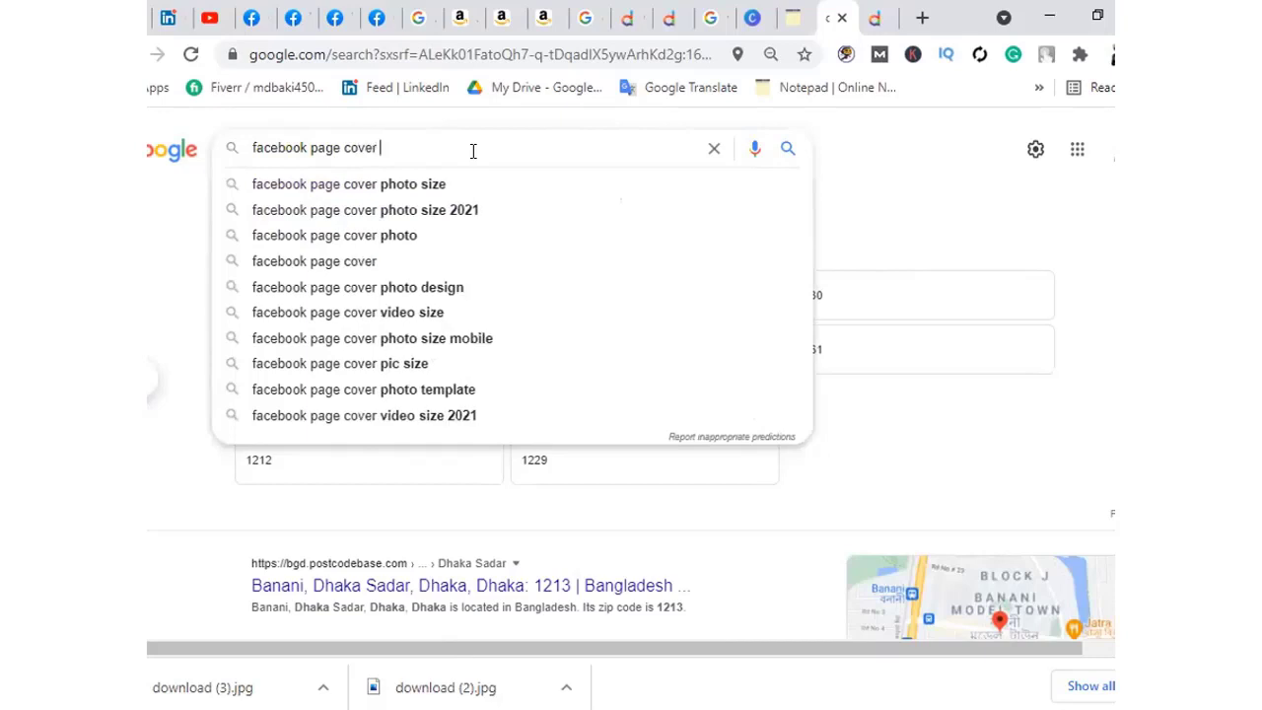
text(image)
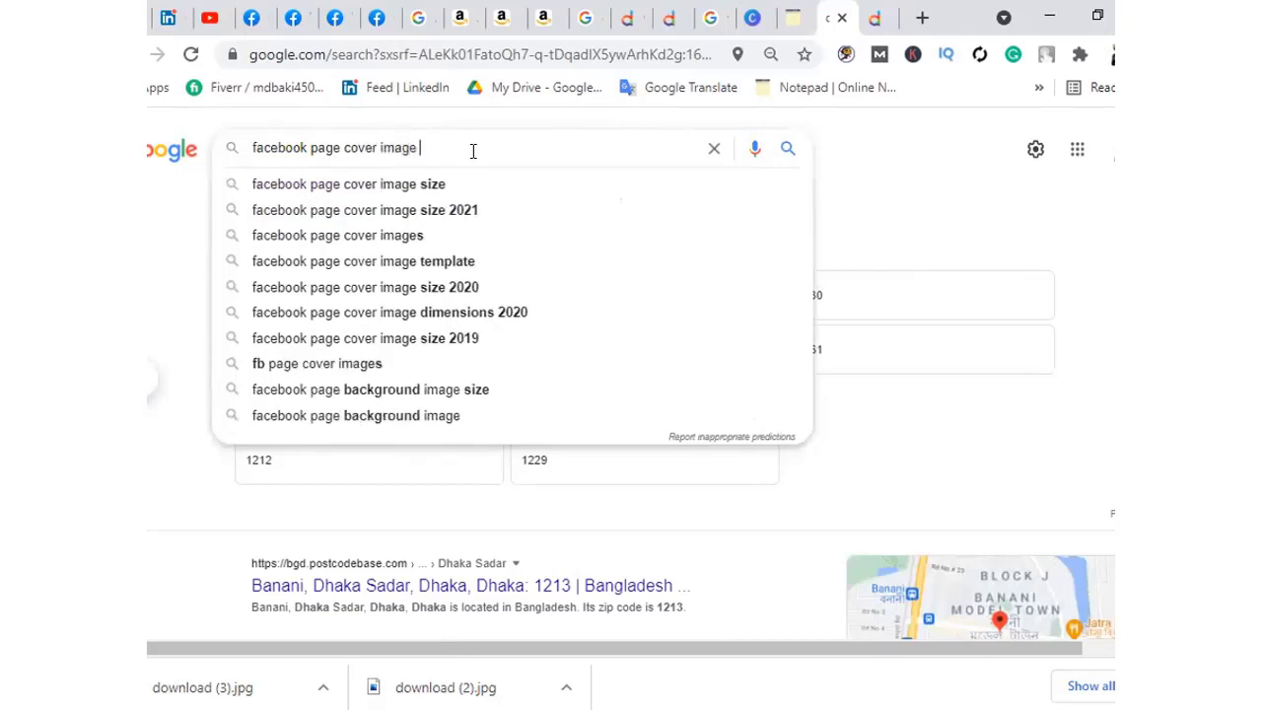
text( si)
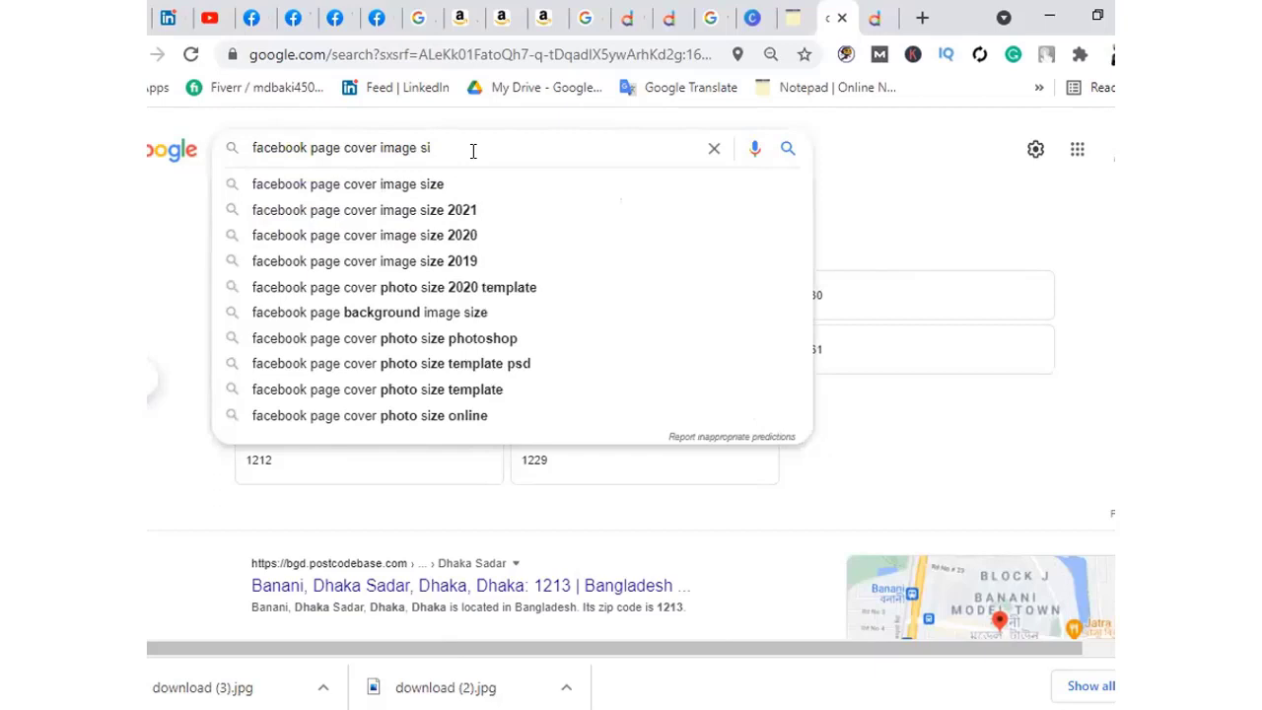
text(ze)
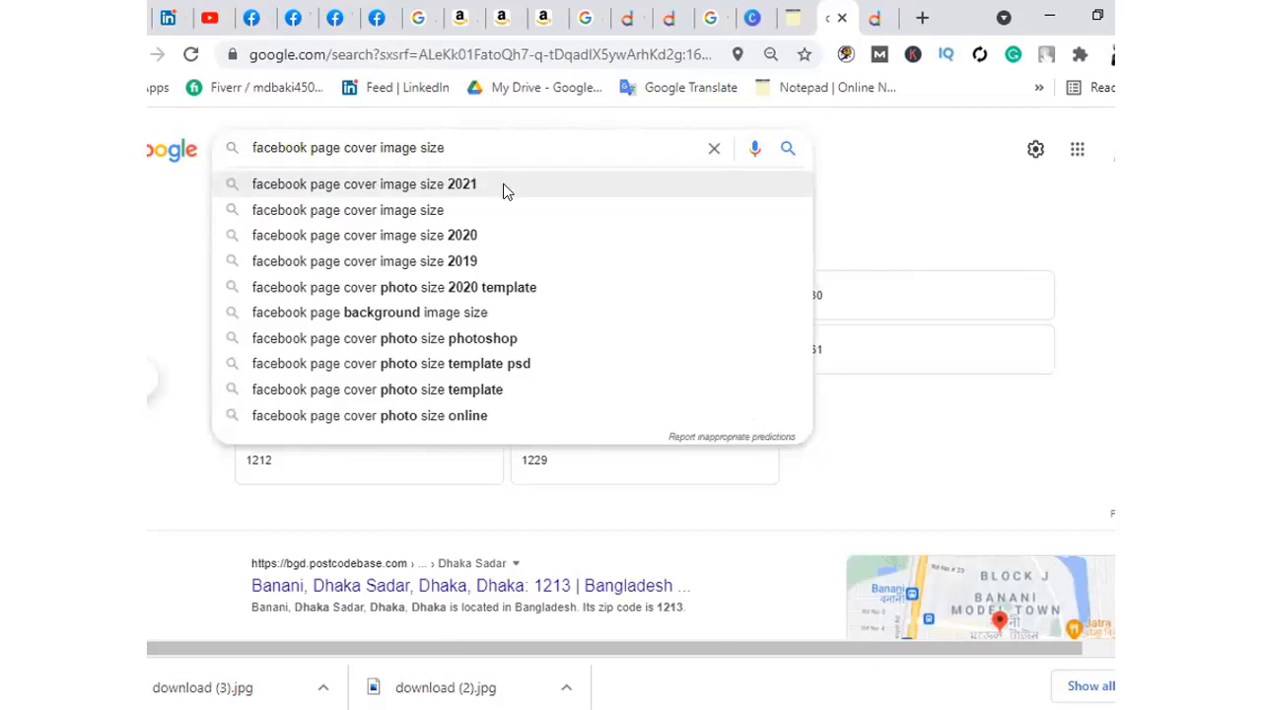
click(505, 186)
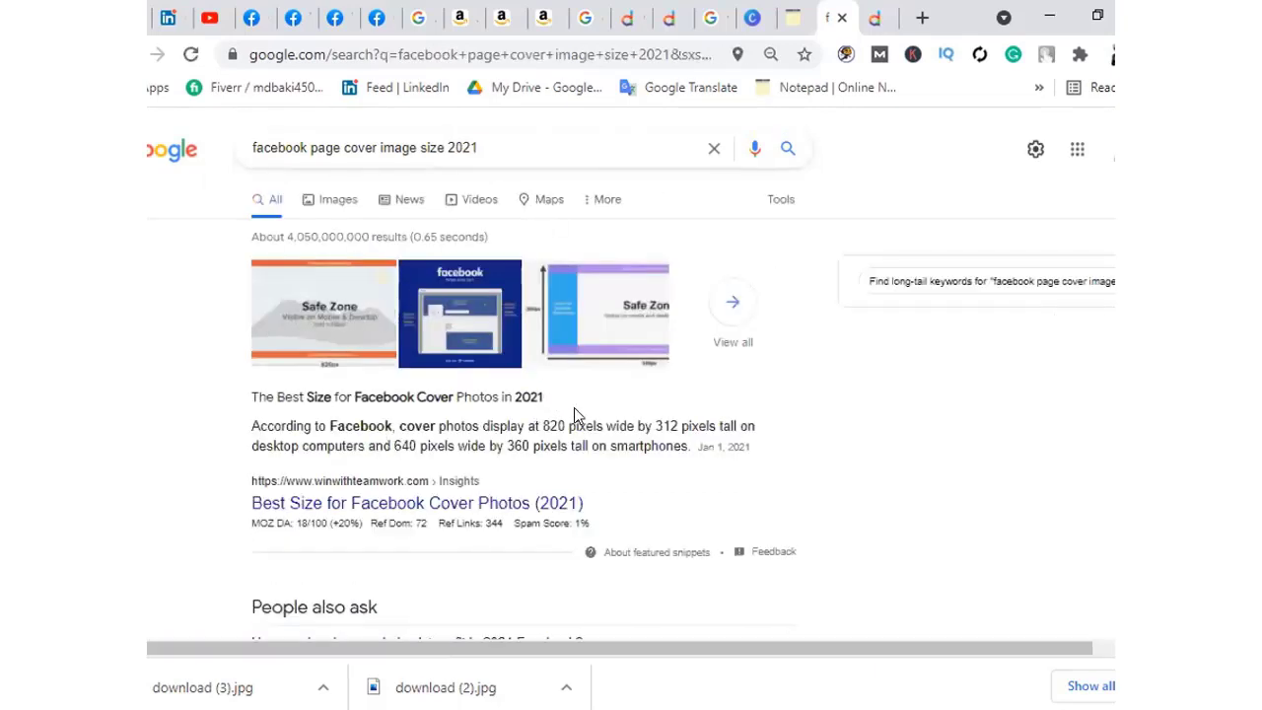
Highlight the result snippet giving the 820 × 312 pixel desktop cover size
scroll(574, 407, down, 1)
drag(569, 321, 545, 320)
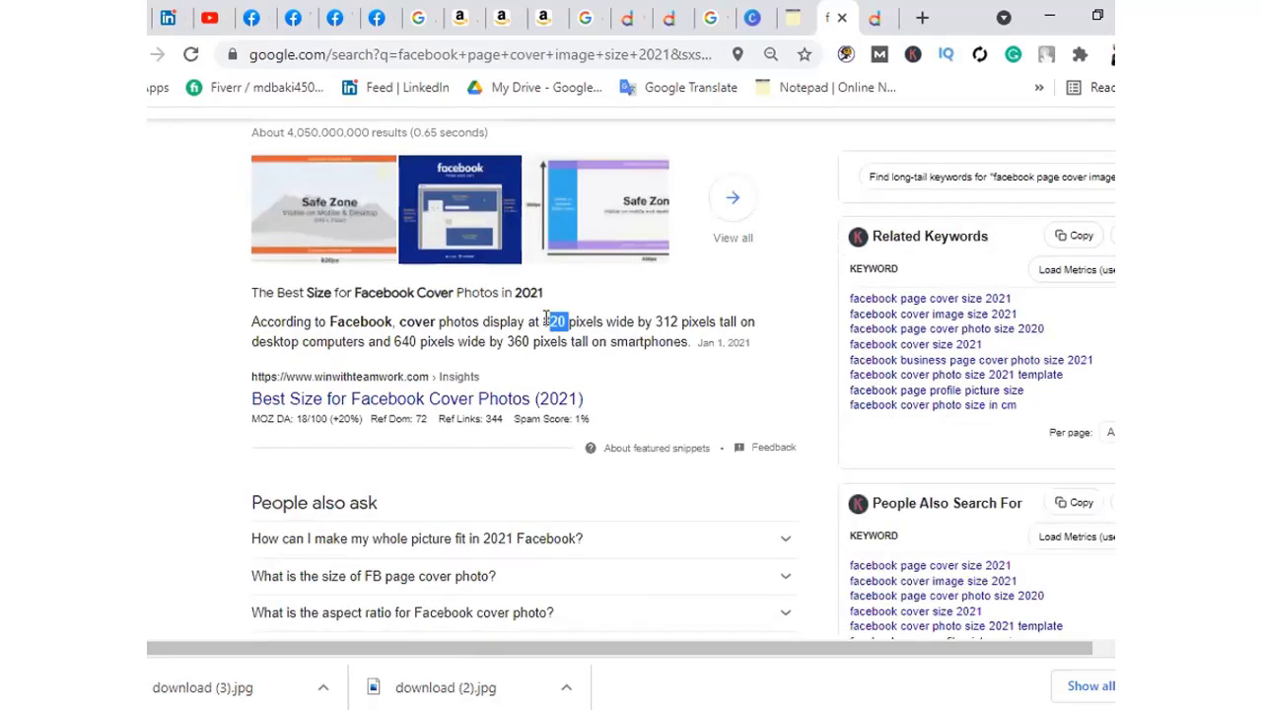
drag(686, 321, 251, 322)
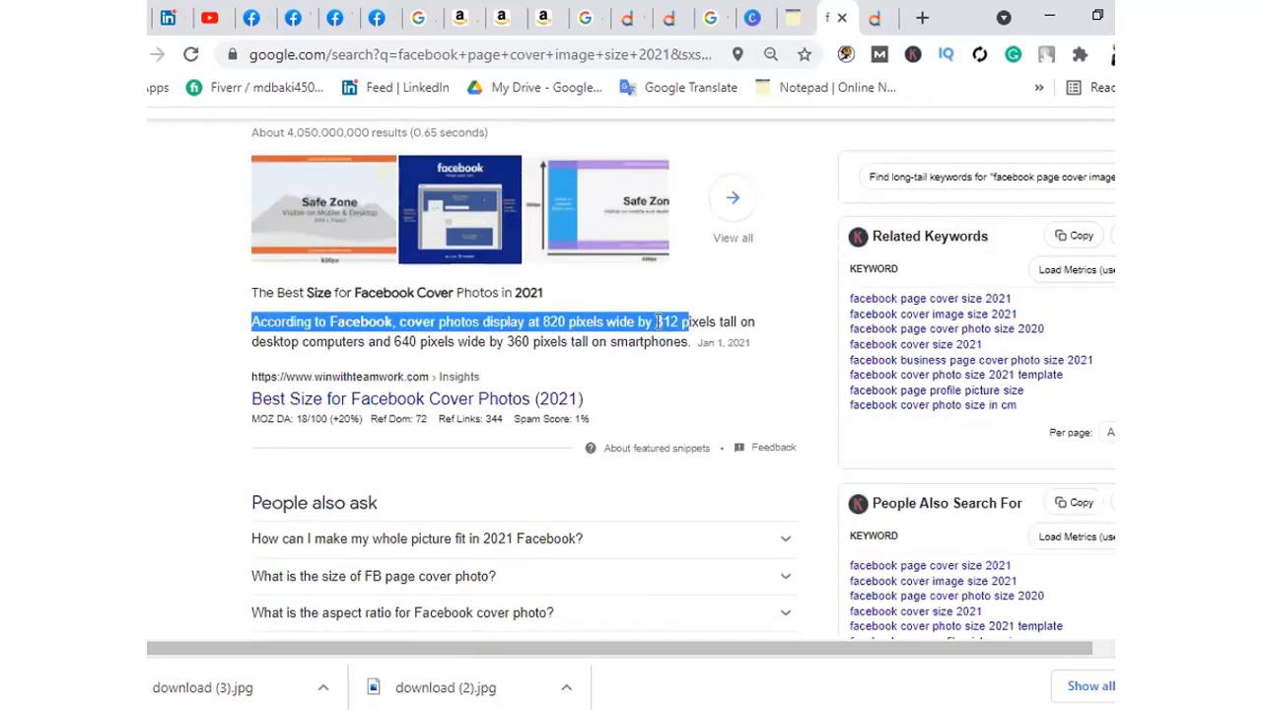
click(658, 321)
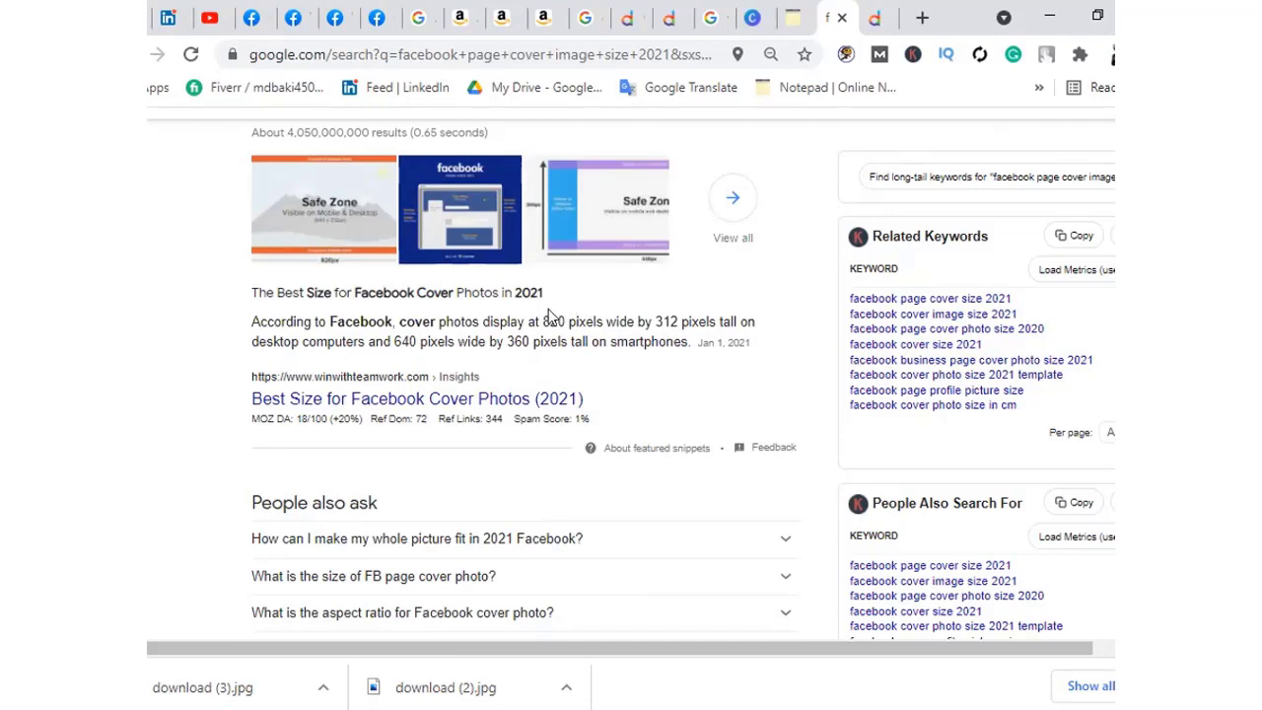
scroll(523, 374, up, 1)
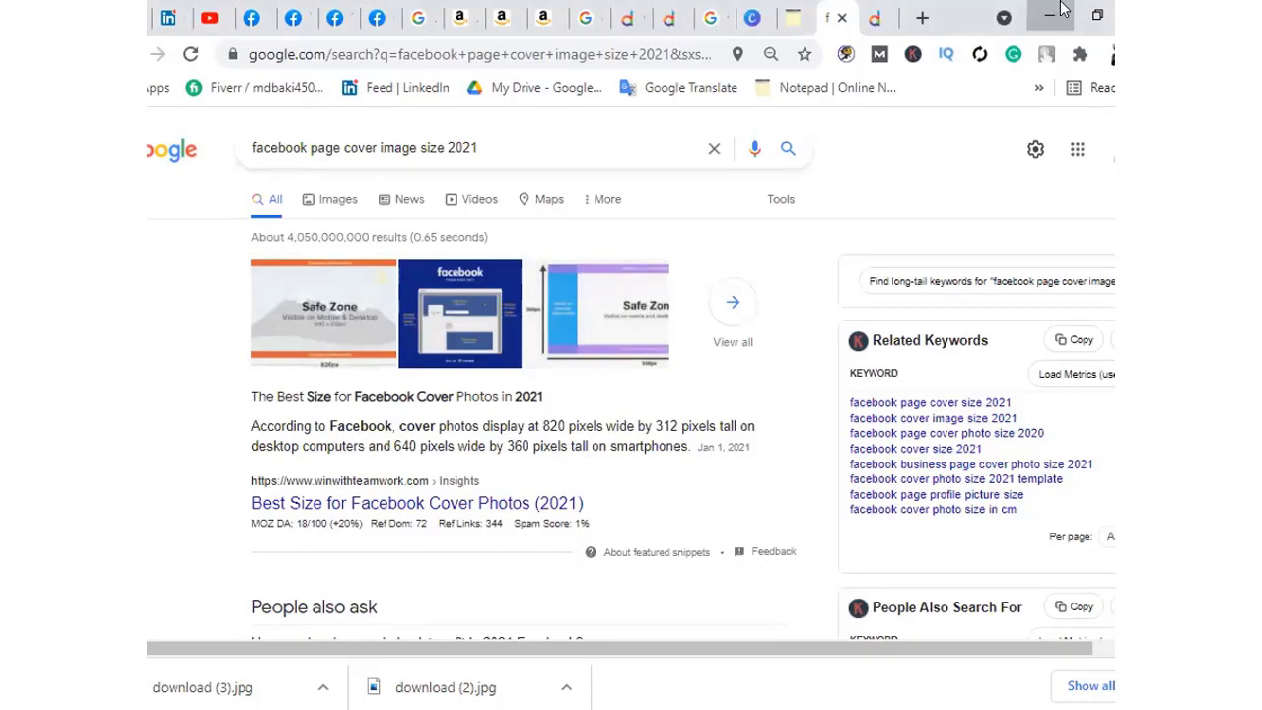
Open download (2).jpg from the desktop in Microsoft Paint for editing
click(1061, 4)
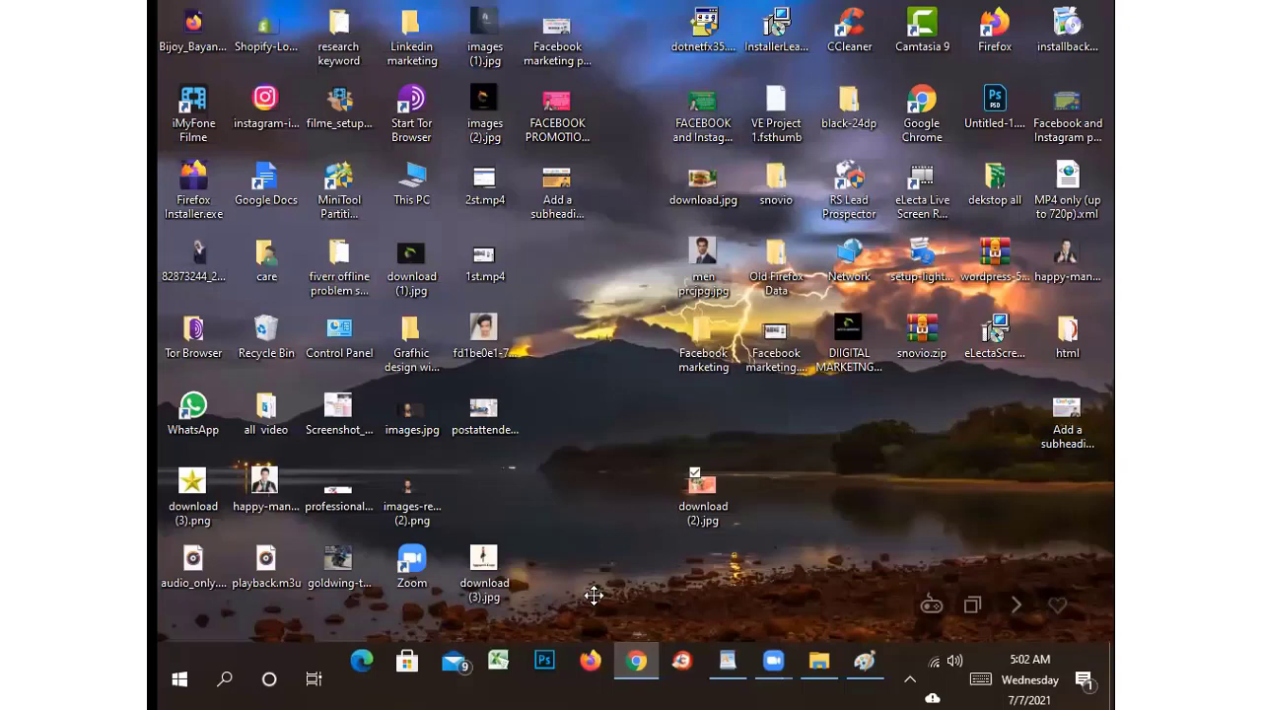
right_click(697, 496)
click(759, 128)
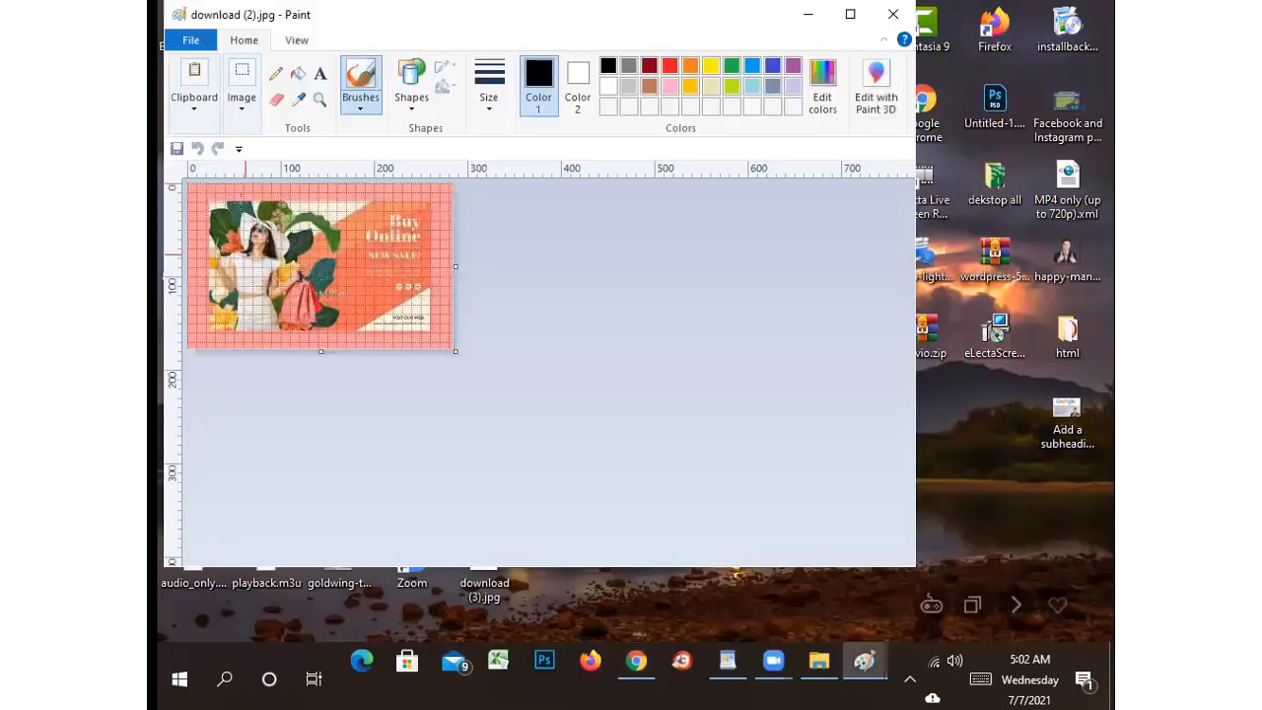
Resize the banner to 820 × 312 pixels without keeping aspect ratio, then close Paint
click(242, 79)
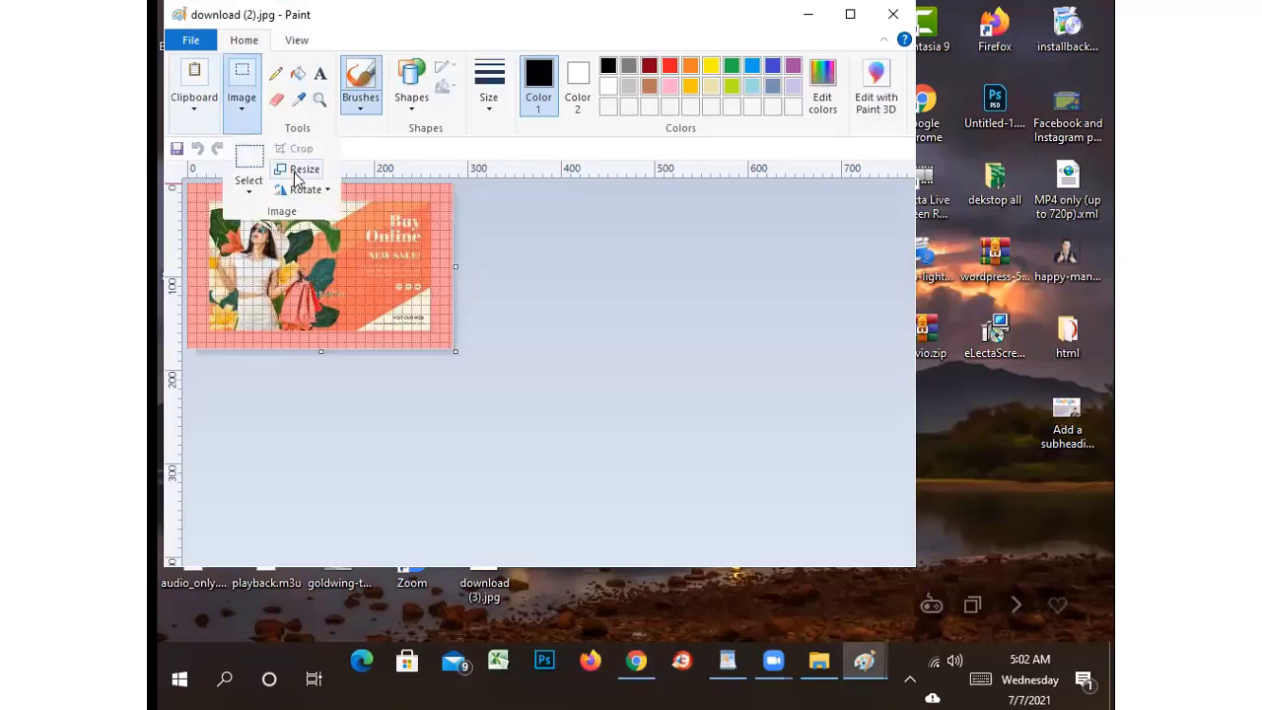
click(301, 171)
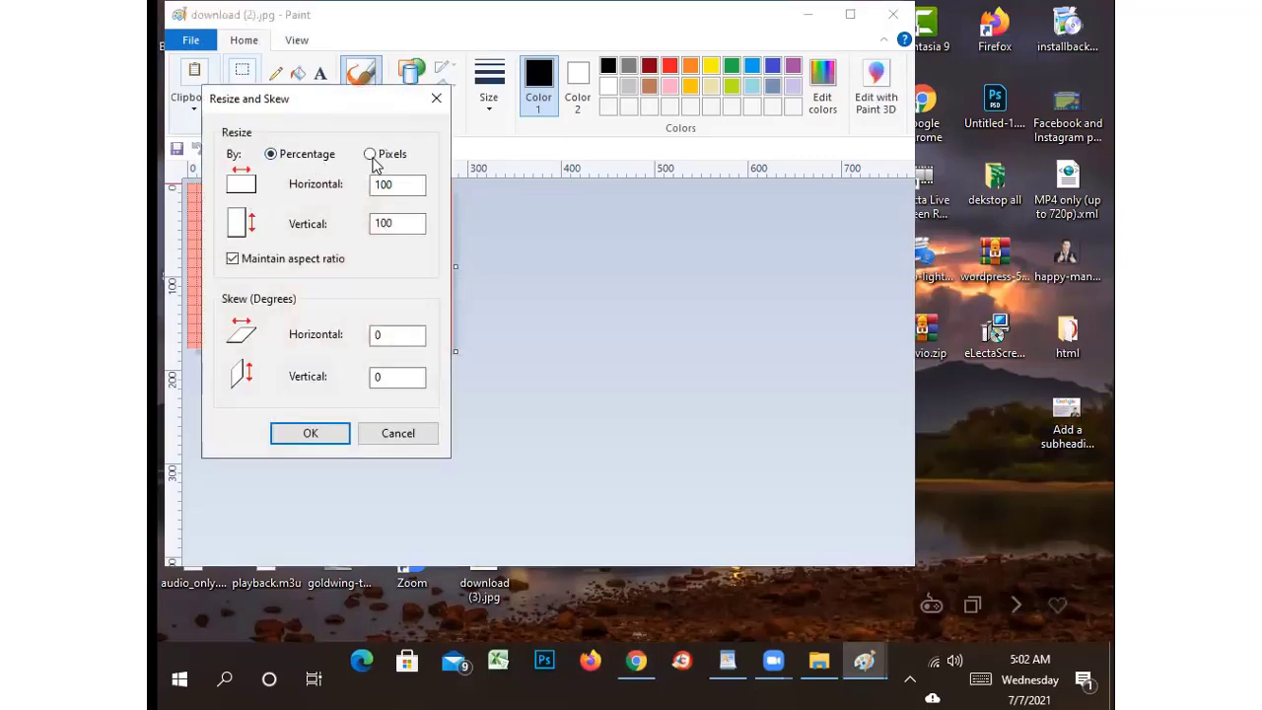
click(372, 157)
drag(403, 184, 370, 185)
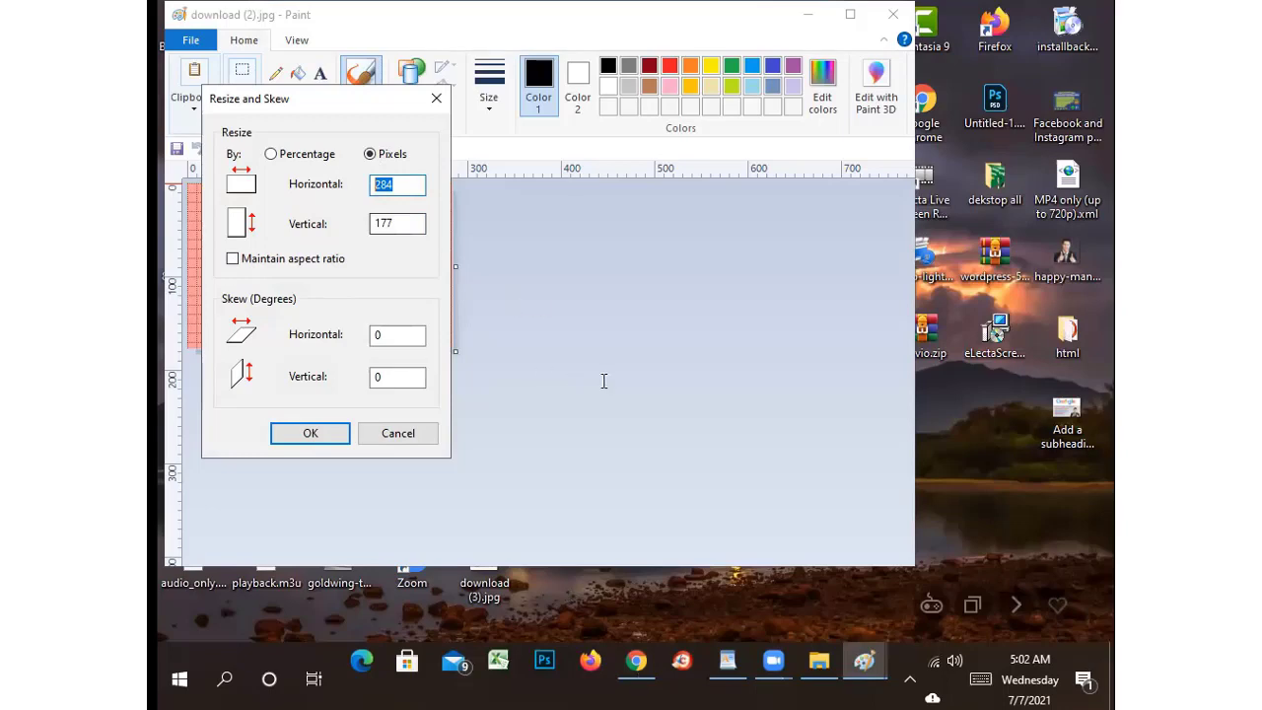
key(alt+Tab)
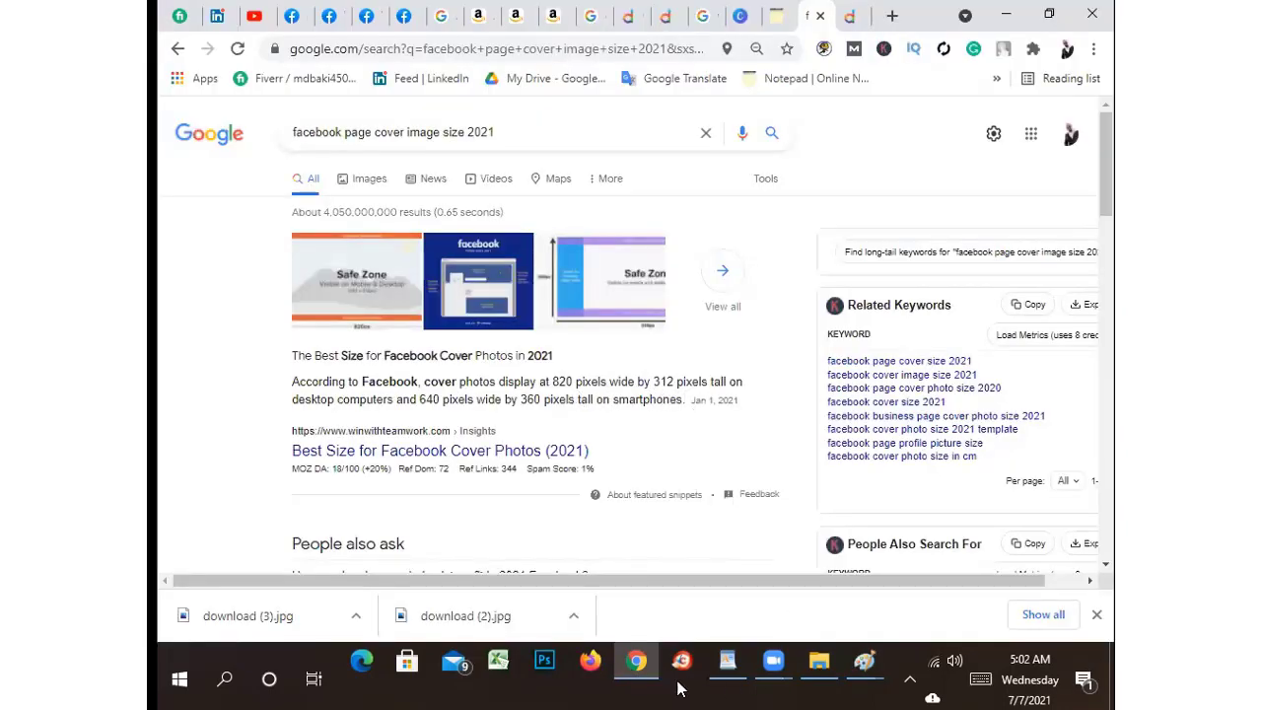
click(1005, 15)
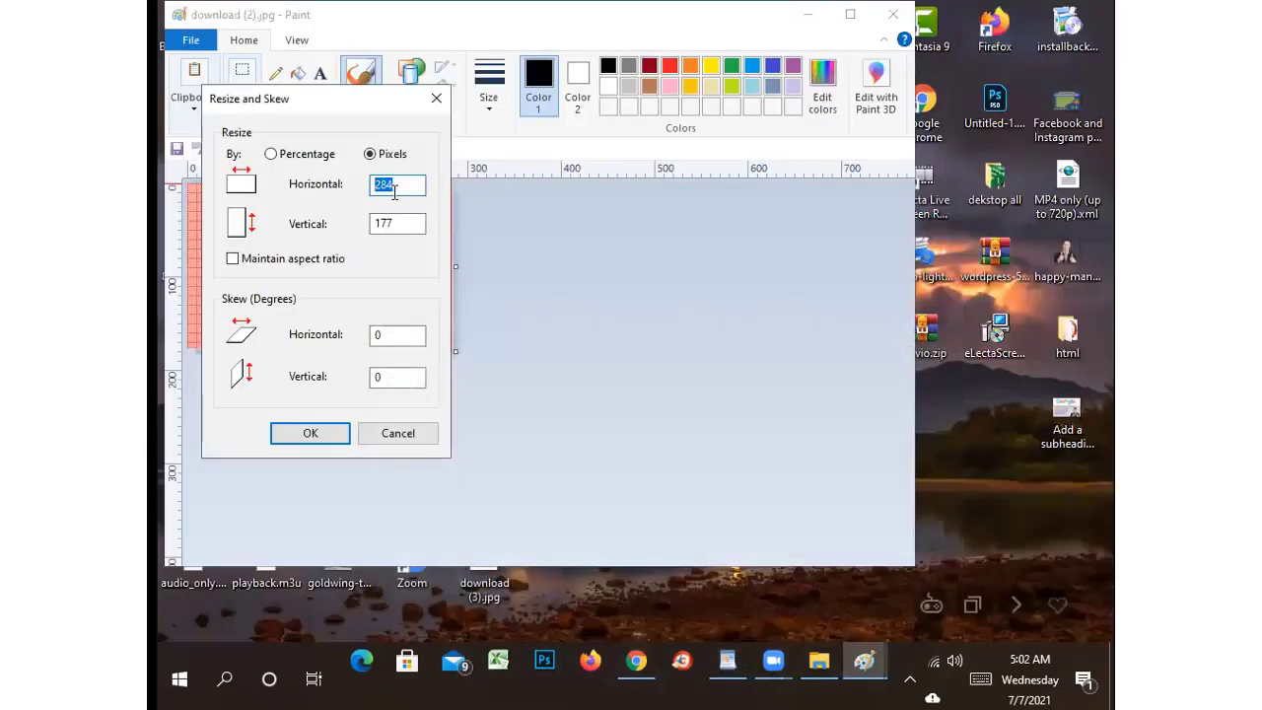
text(820)
drag(394, 223, 365, 220)
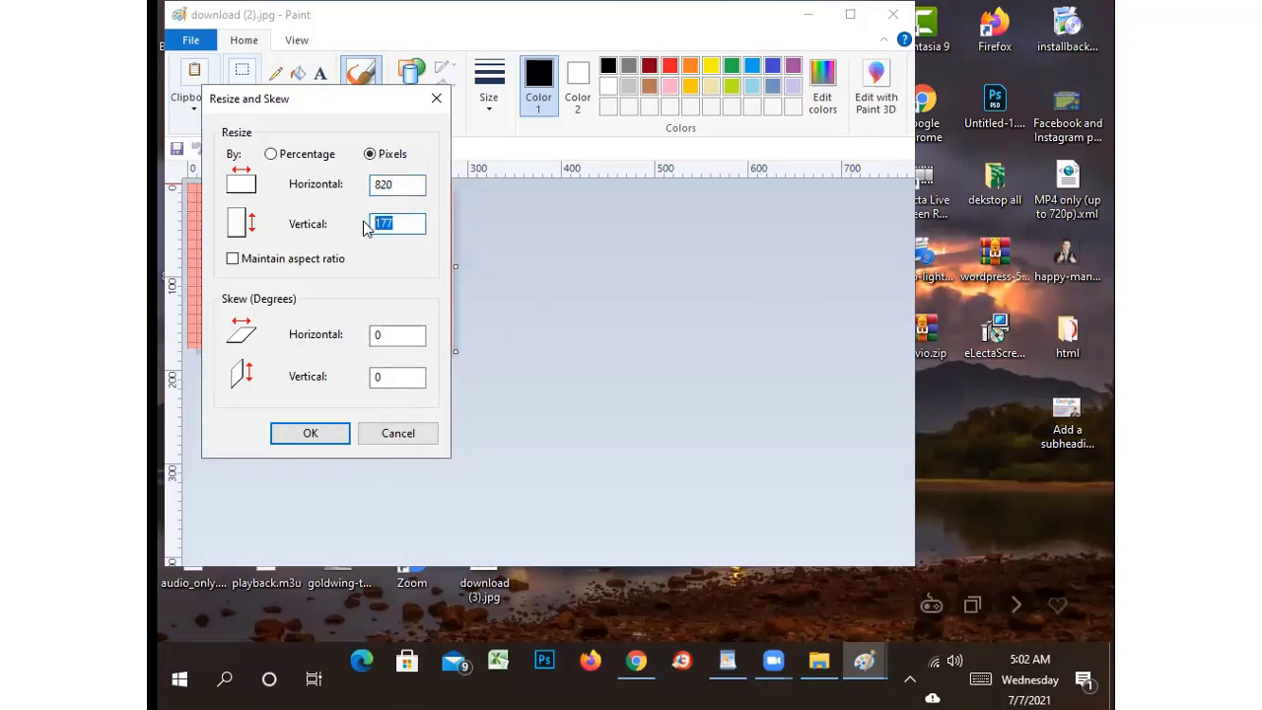
text(312)
click(311, 433)
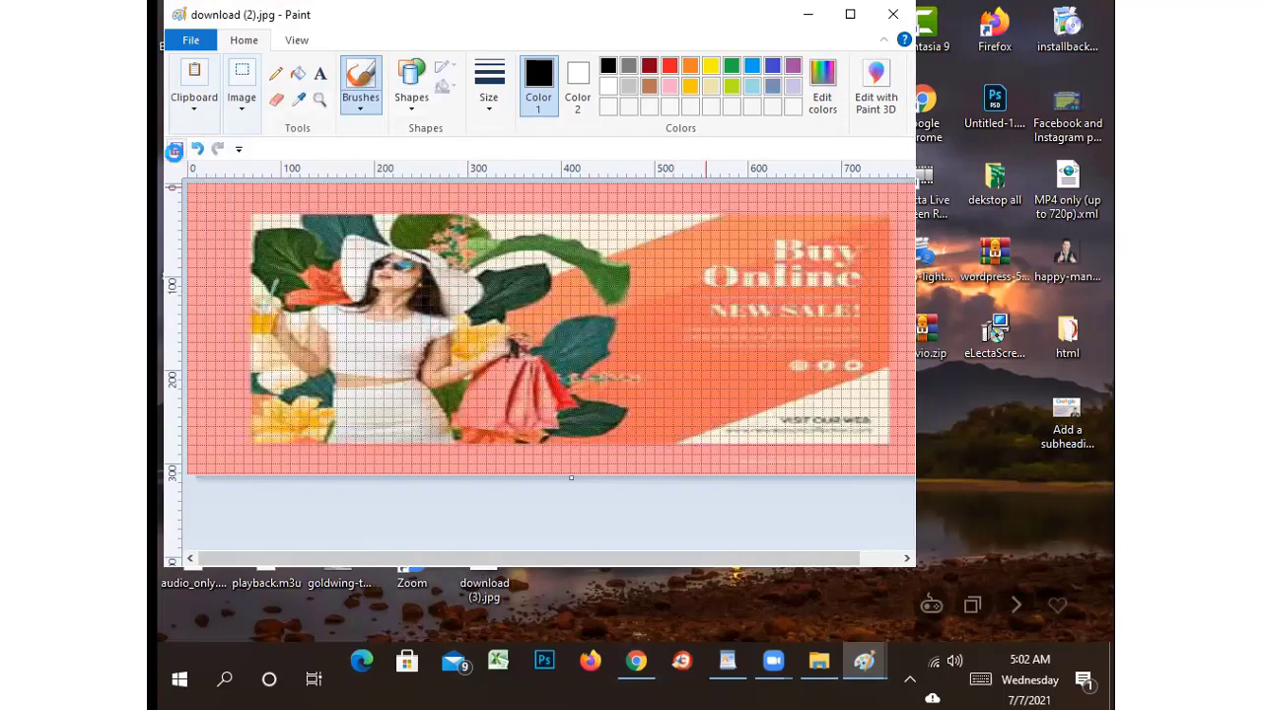
click(893, 18)
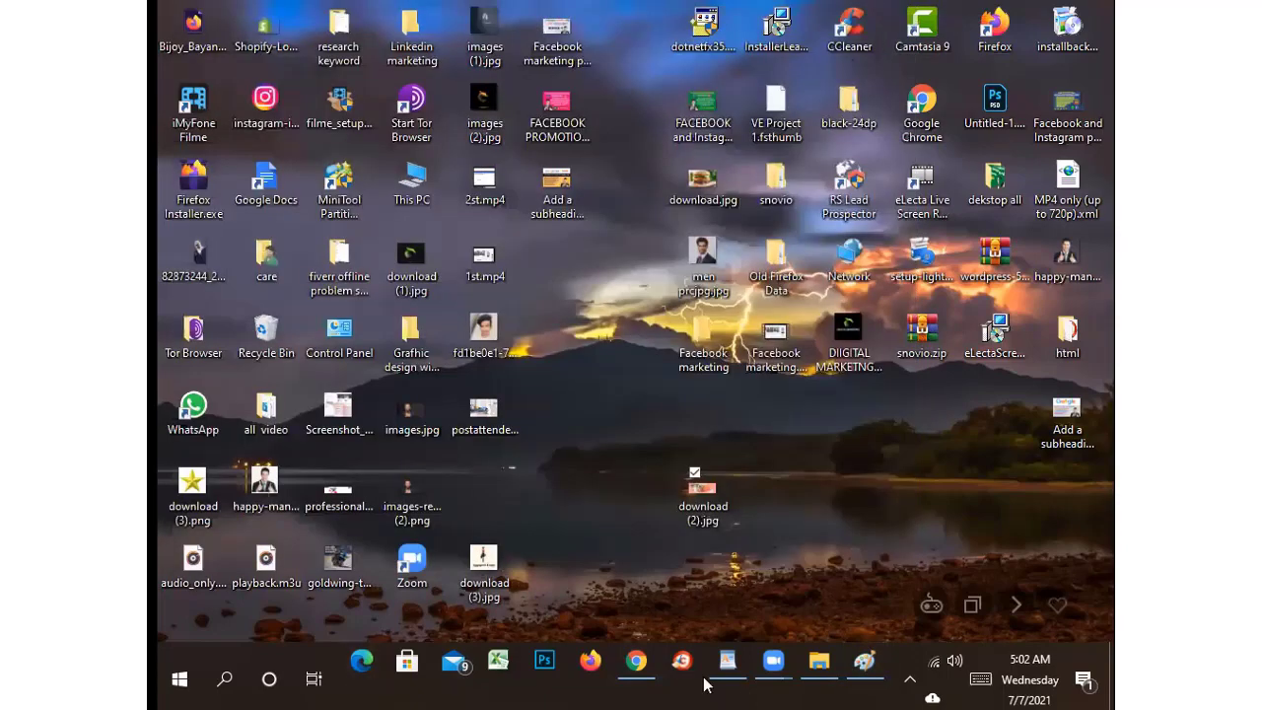
Return to the Woman's fashion page in Chrome and bring up its cover photo options
click(643, 669)
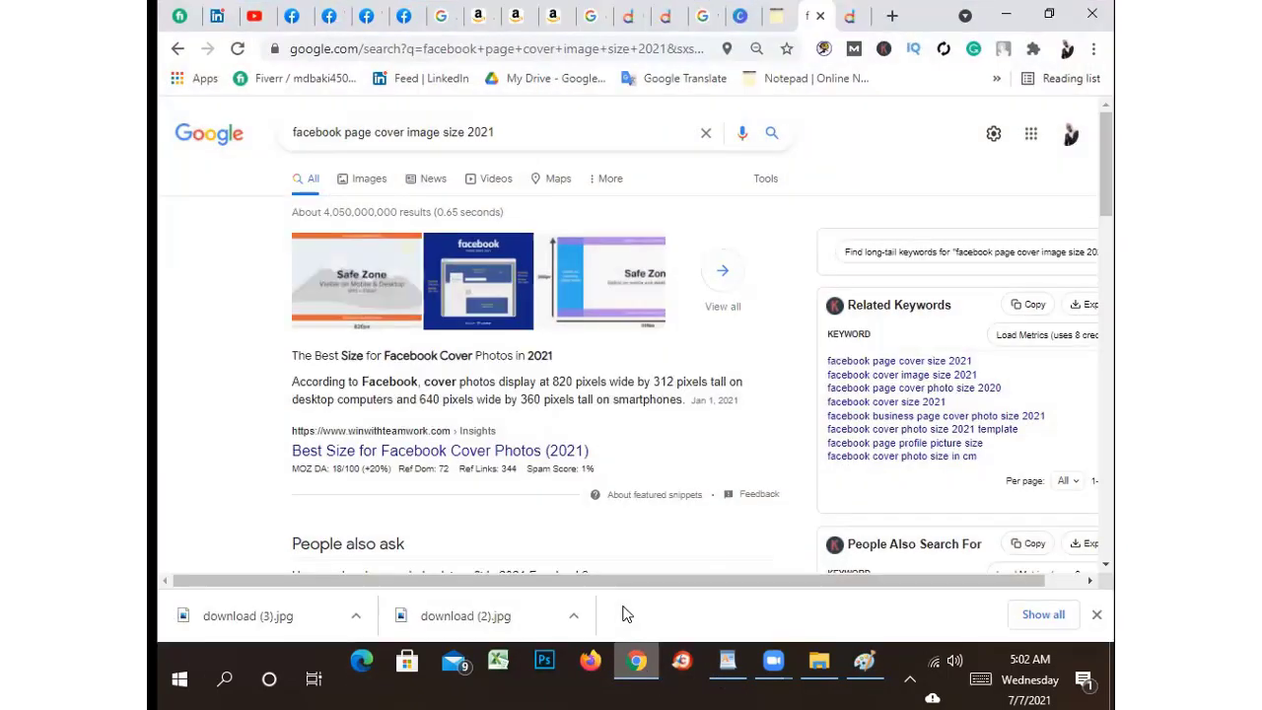
click(296, 14)
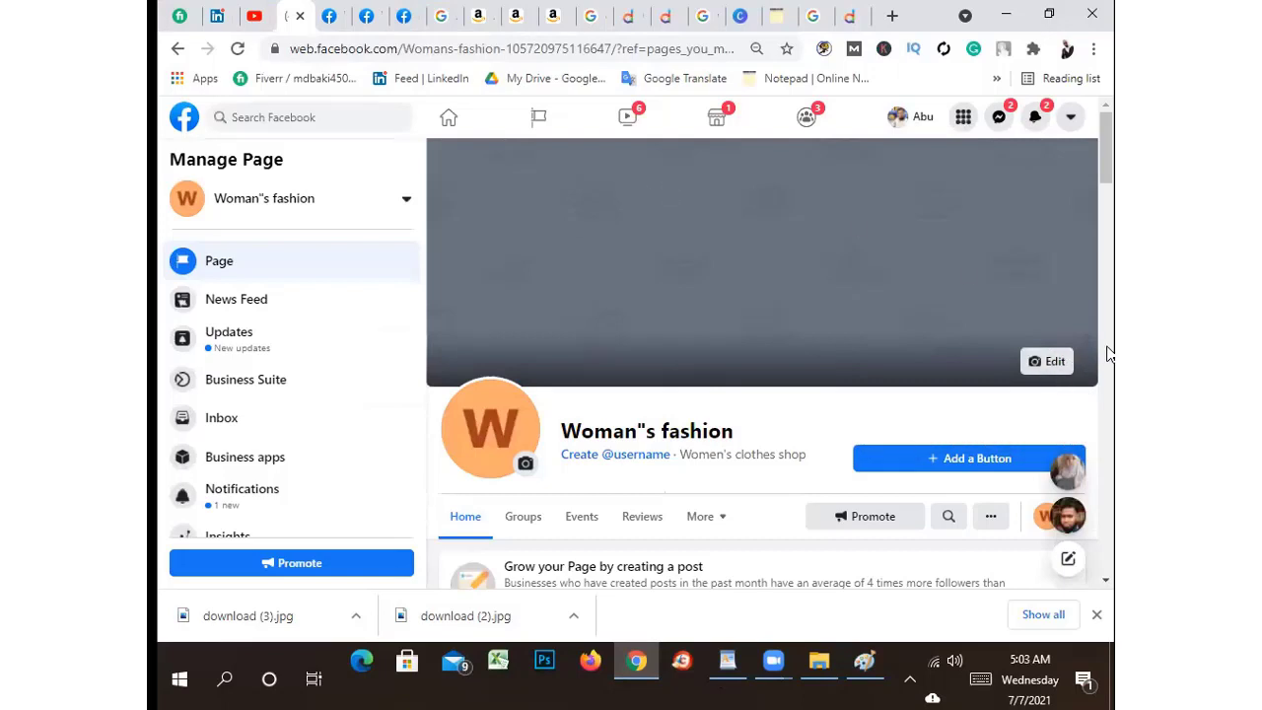
click(1052, 362)
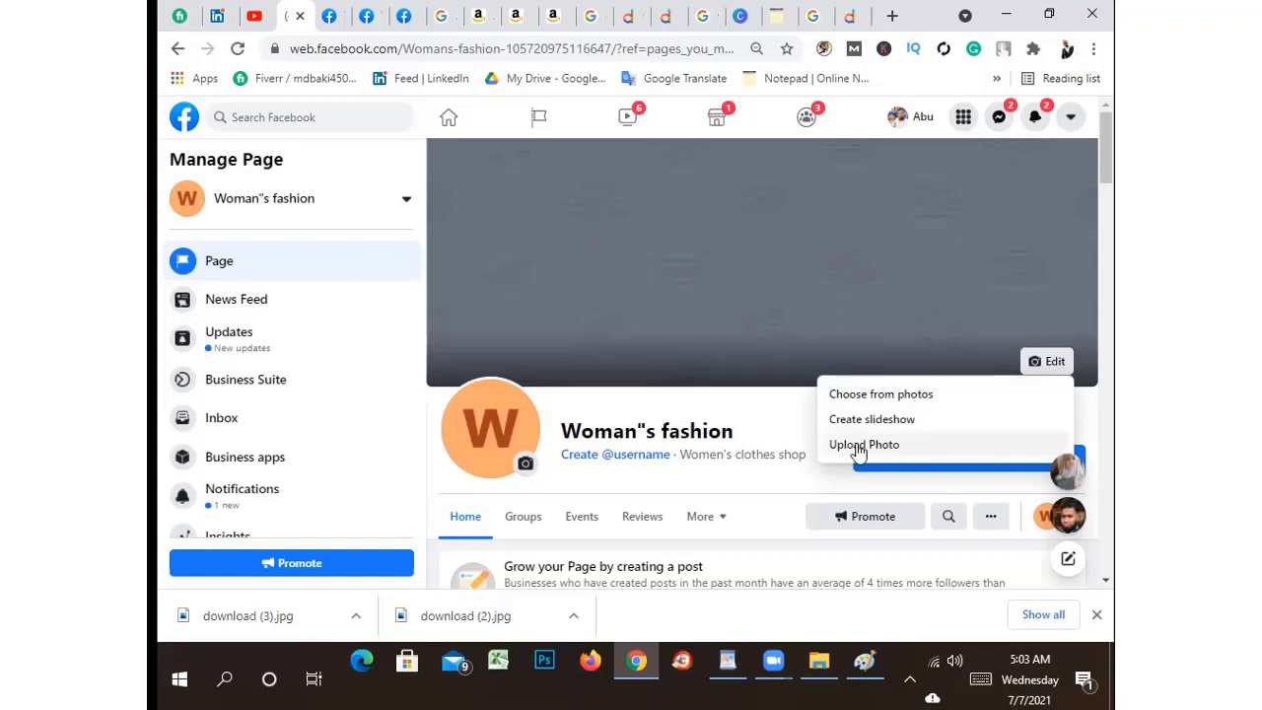
click(859, 395)
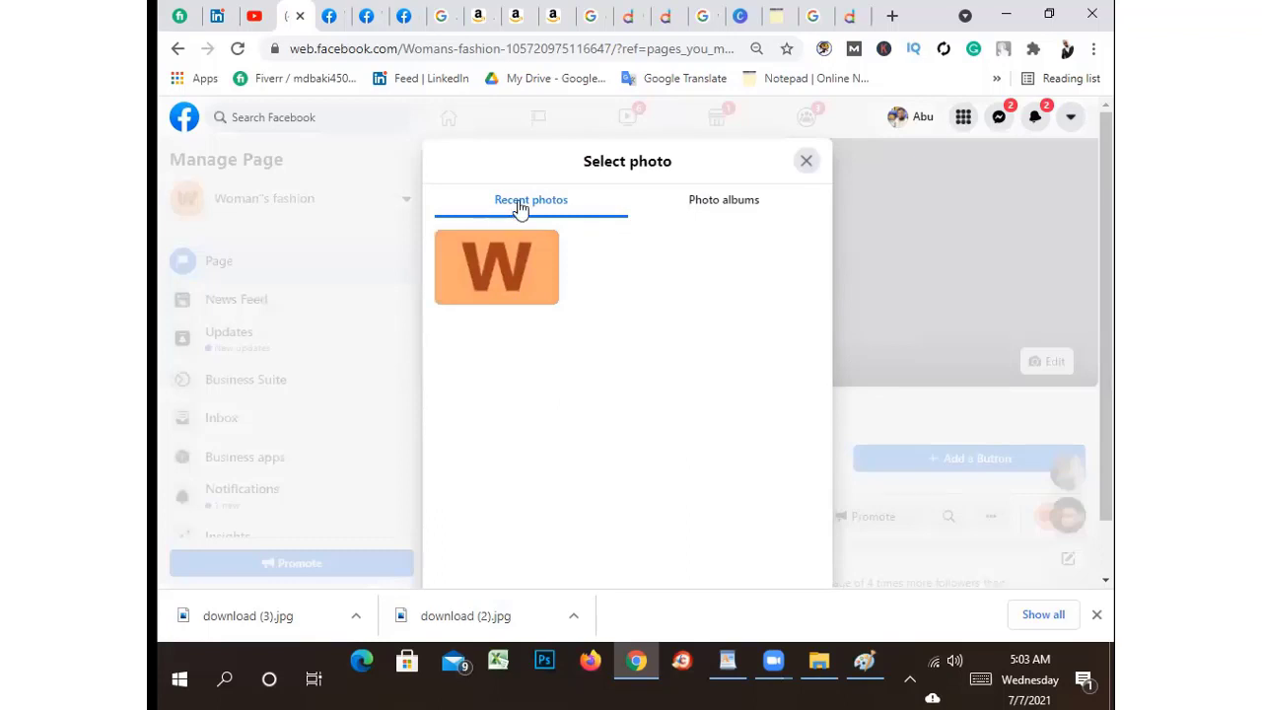
click(749, 200)
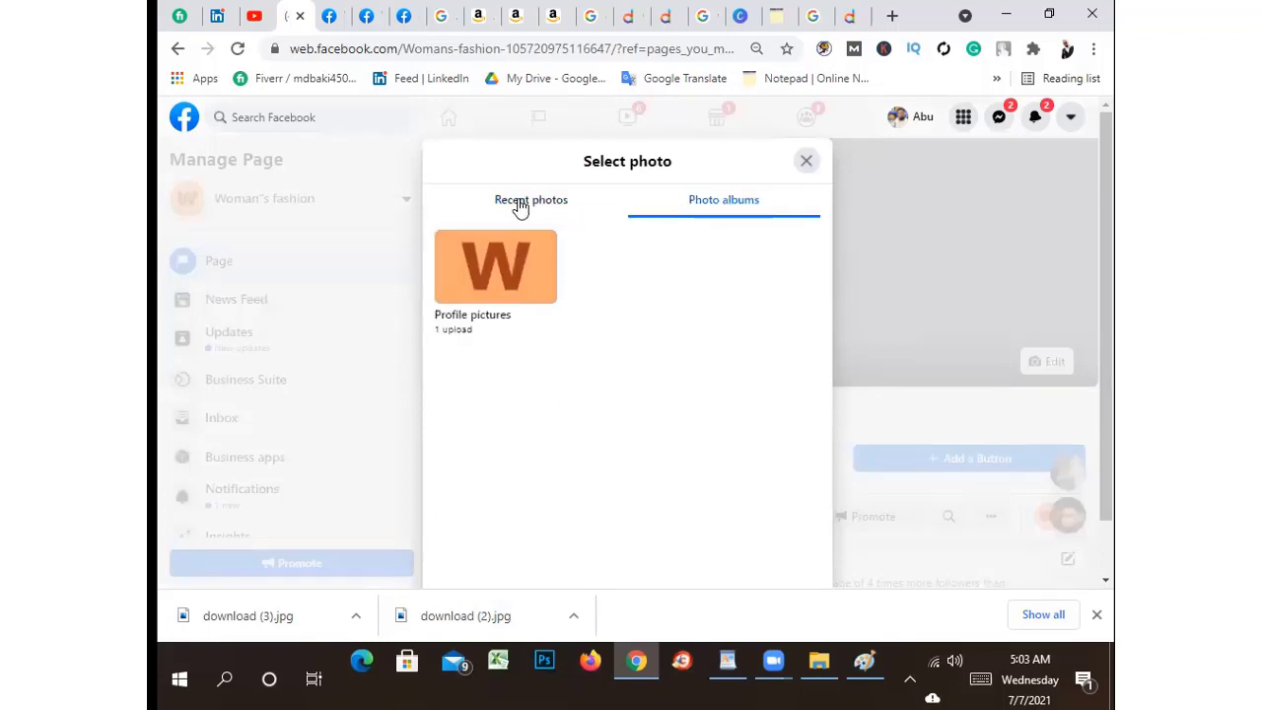
click(520, 205)
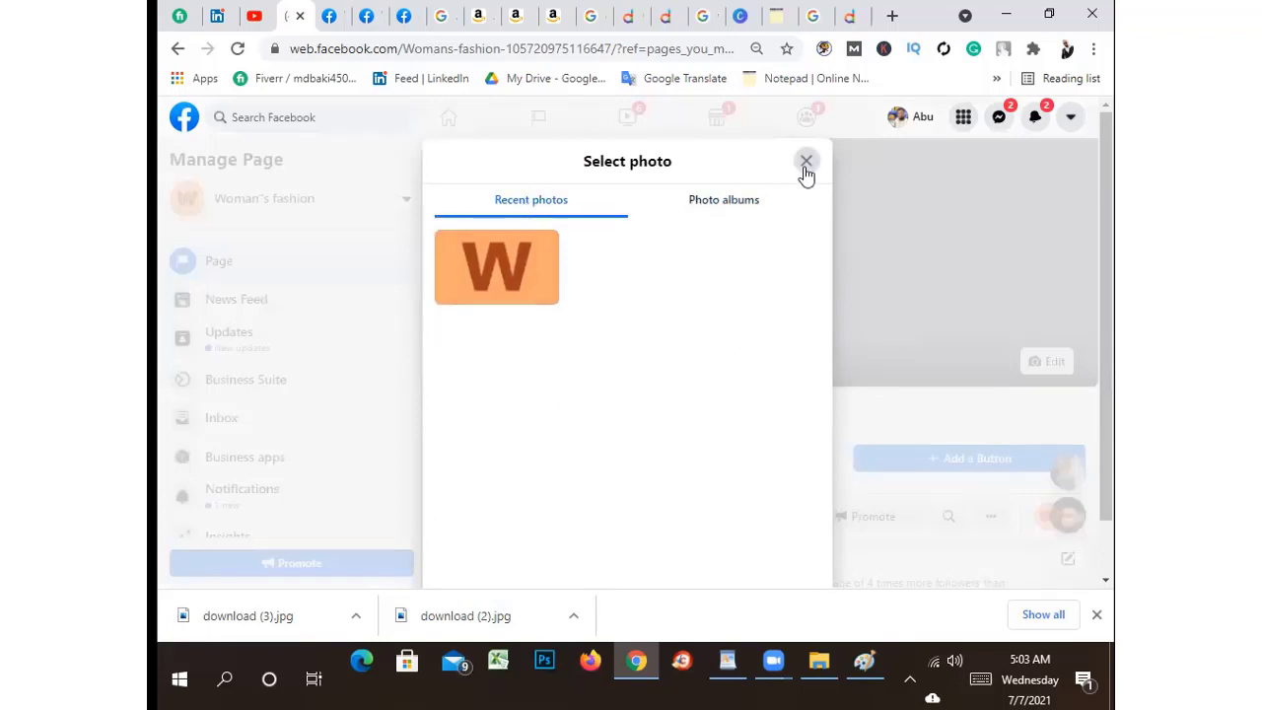
click(805, 164)
click(1038, 365)
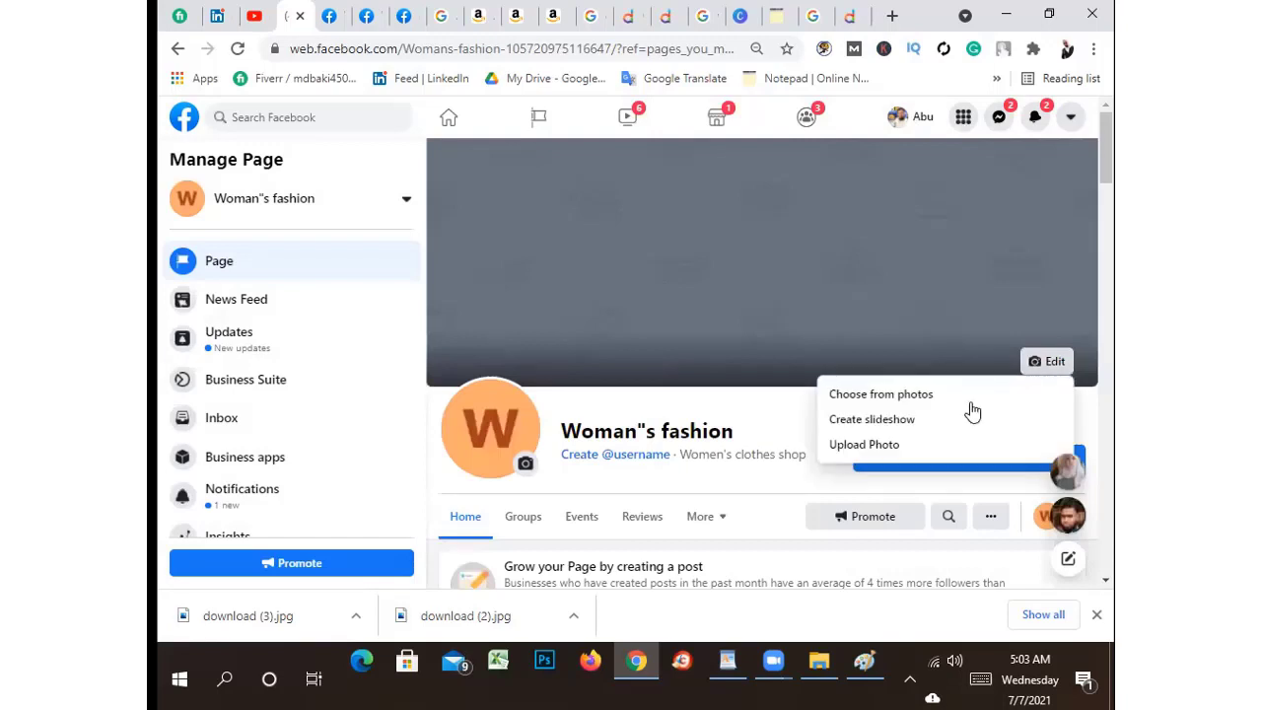
Upload download (2).jpg from the Desktop as the cover photo and save changes
click(863, 444)
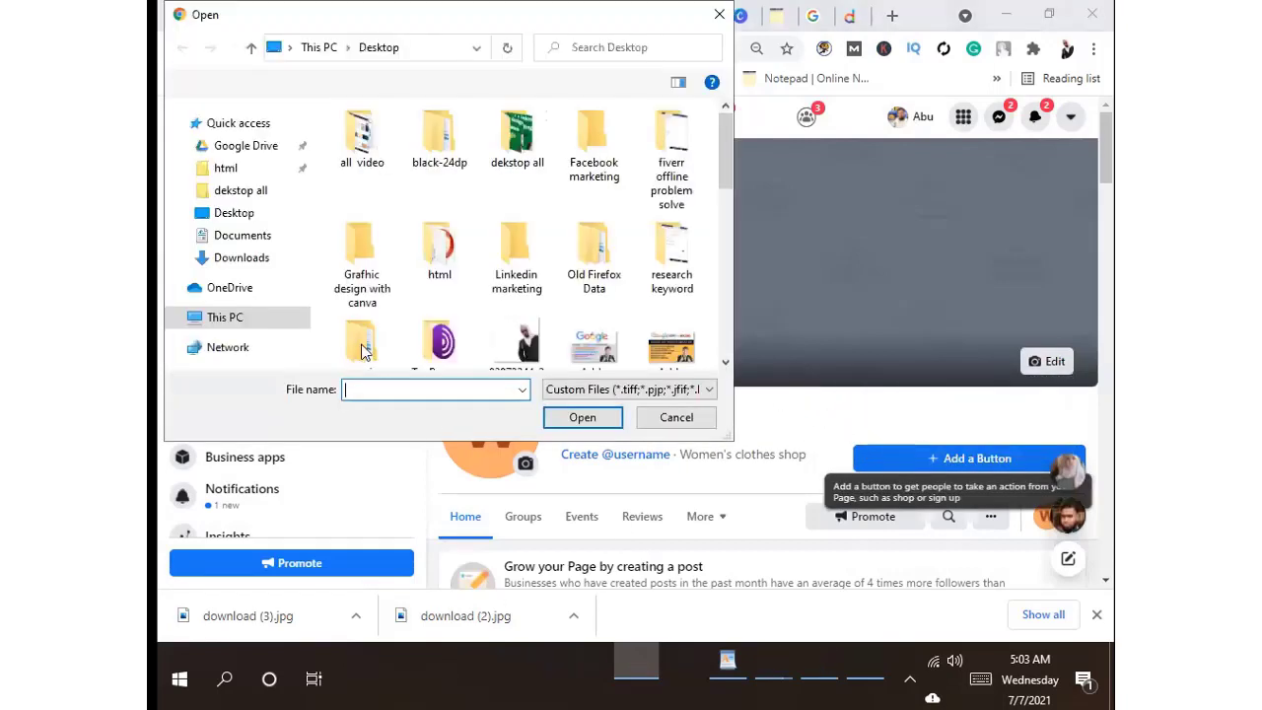
click(248, 218)
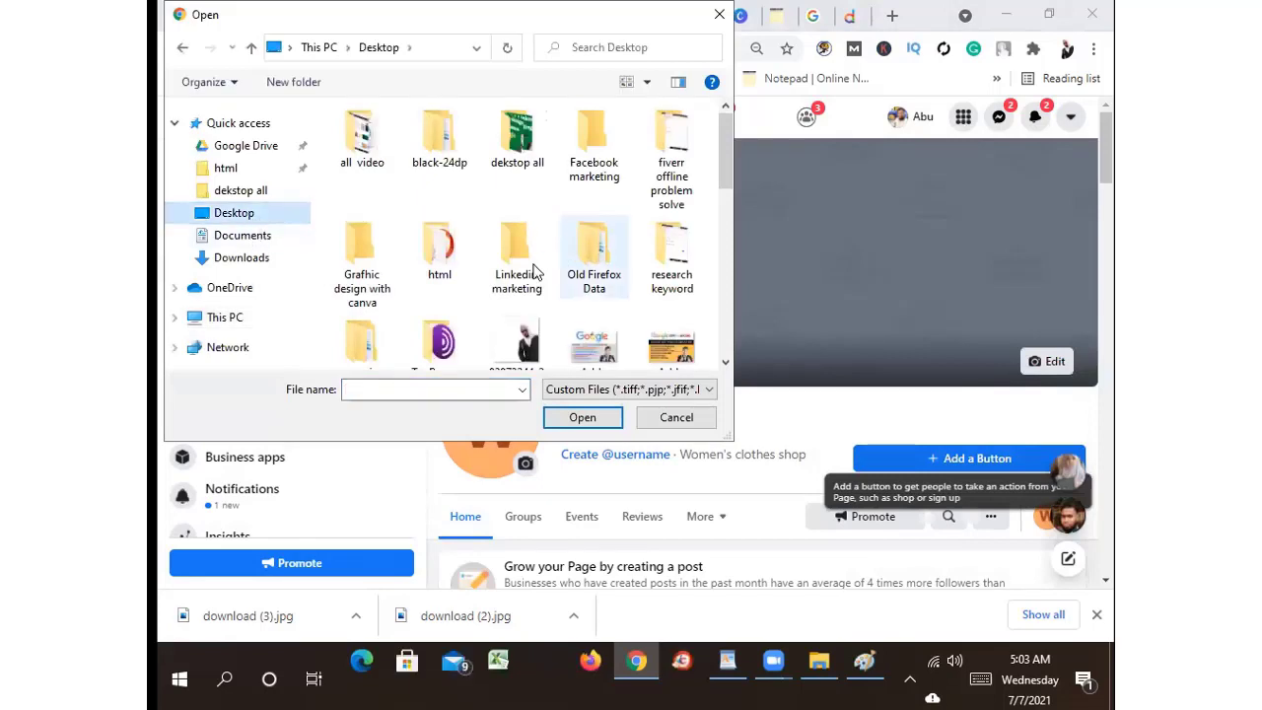
scroll(519, 284, down, 4)
click(516, 212)
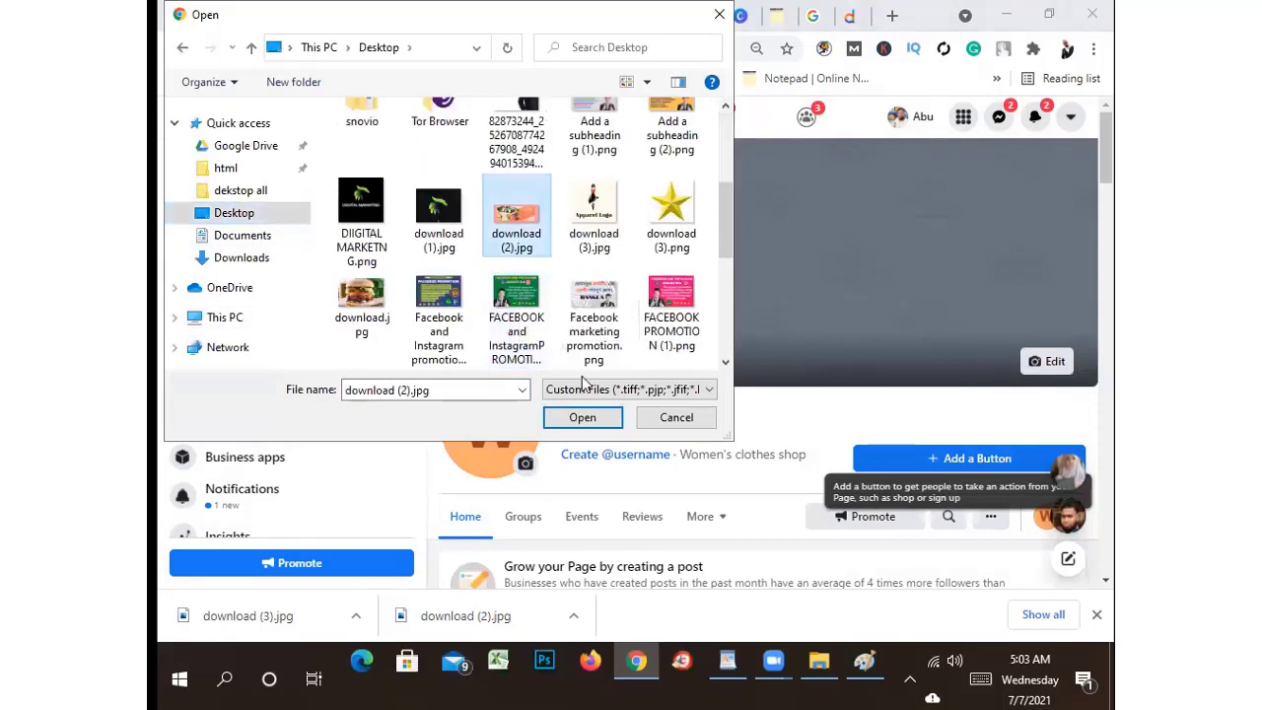
click(582, 418)
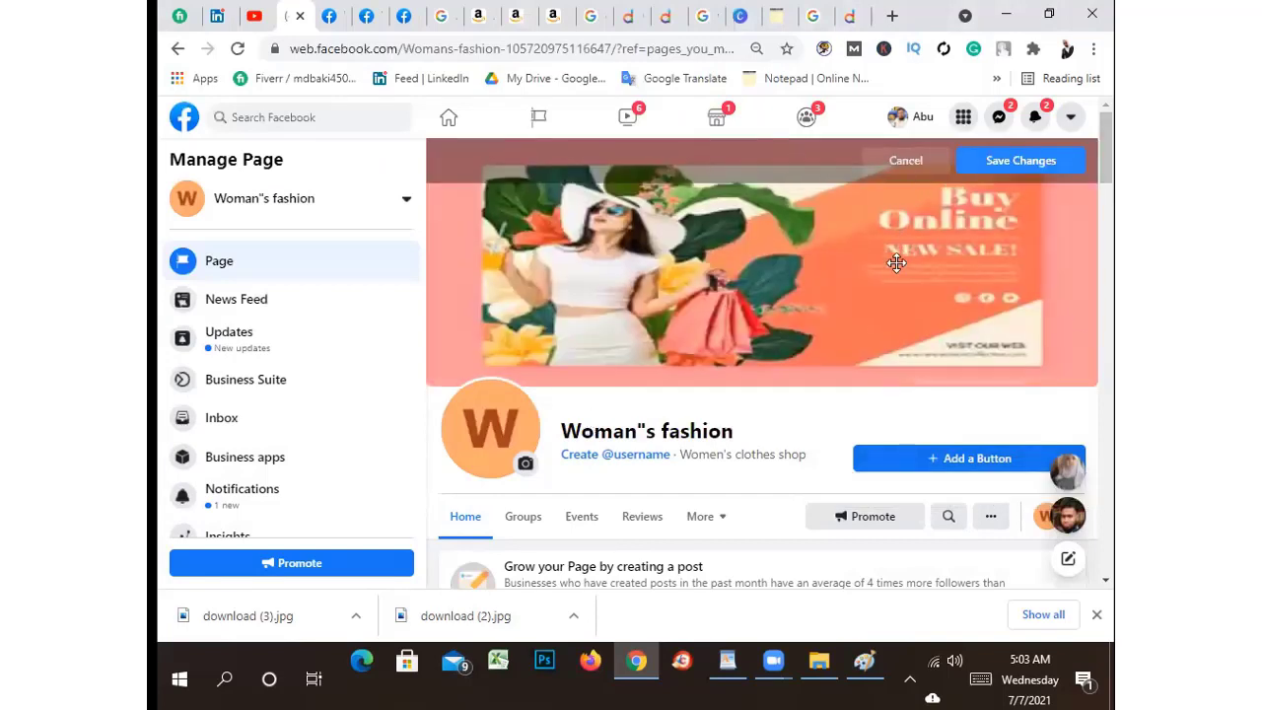
click(1005, 160)
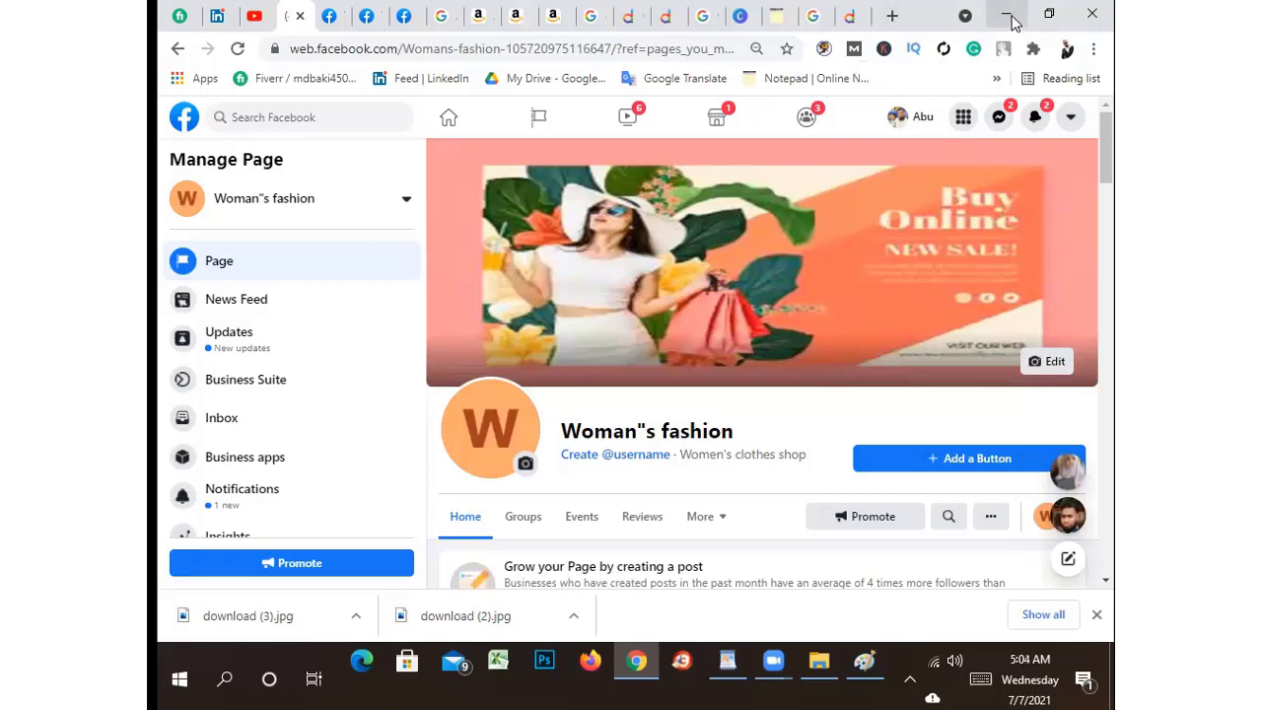
Hide the browser and open download (2).jpg from the desktop in Paint via Edit
click(1007, 16)
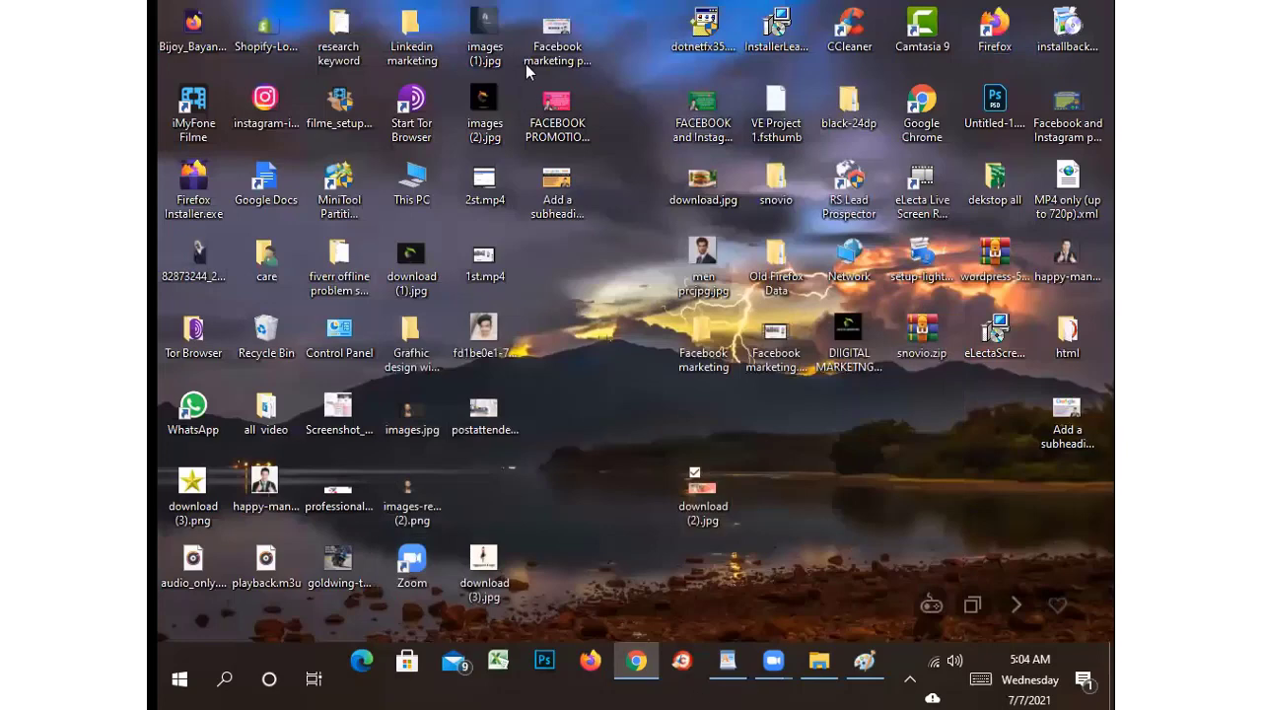
double_click(690, 503)
right_click(690, 498)
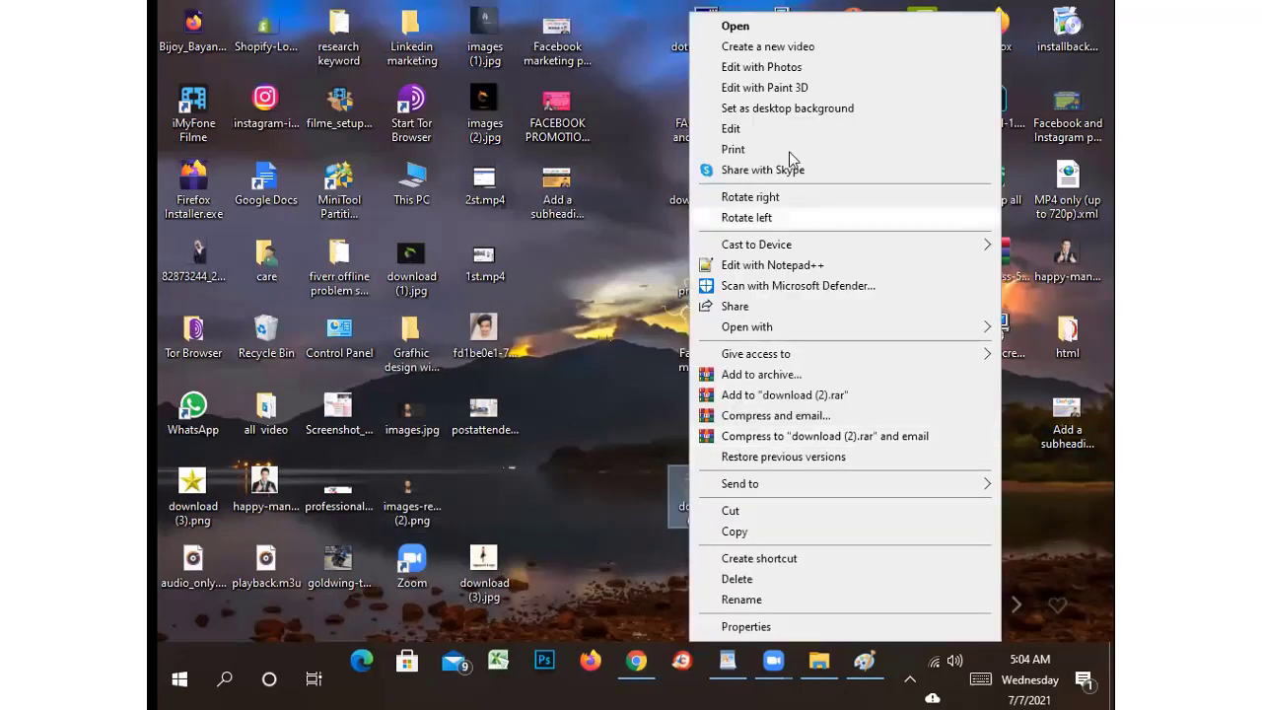
click(778, 124)
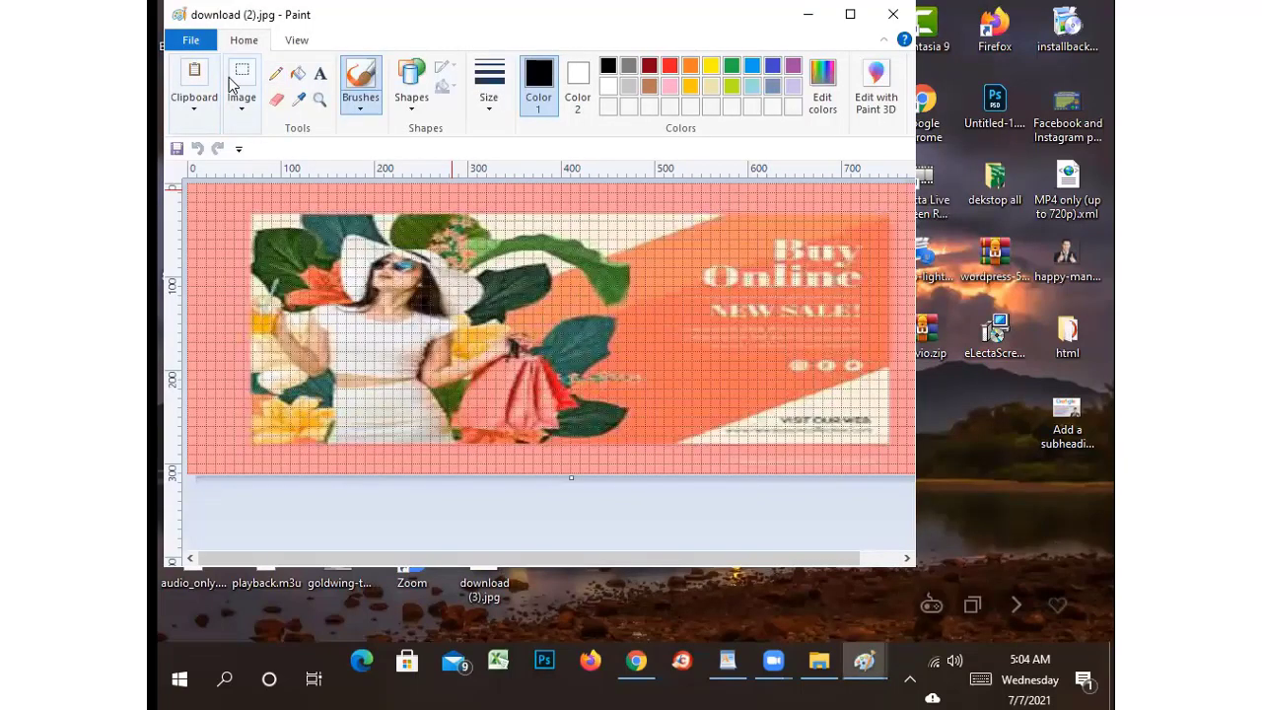
Erase the Buy Online, NEW SALE and VISIT OUR WEB areas to white, then close without saving
click(239, 96)
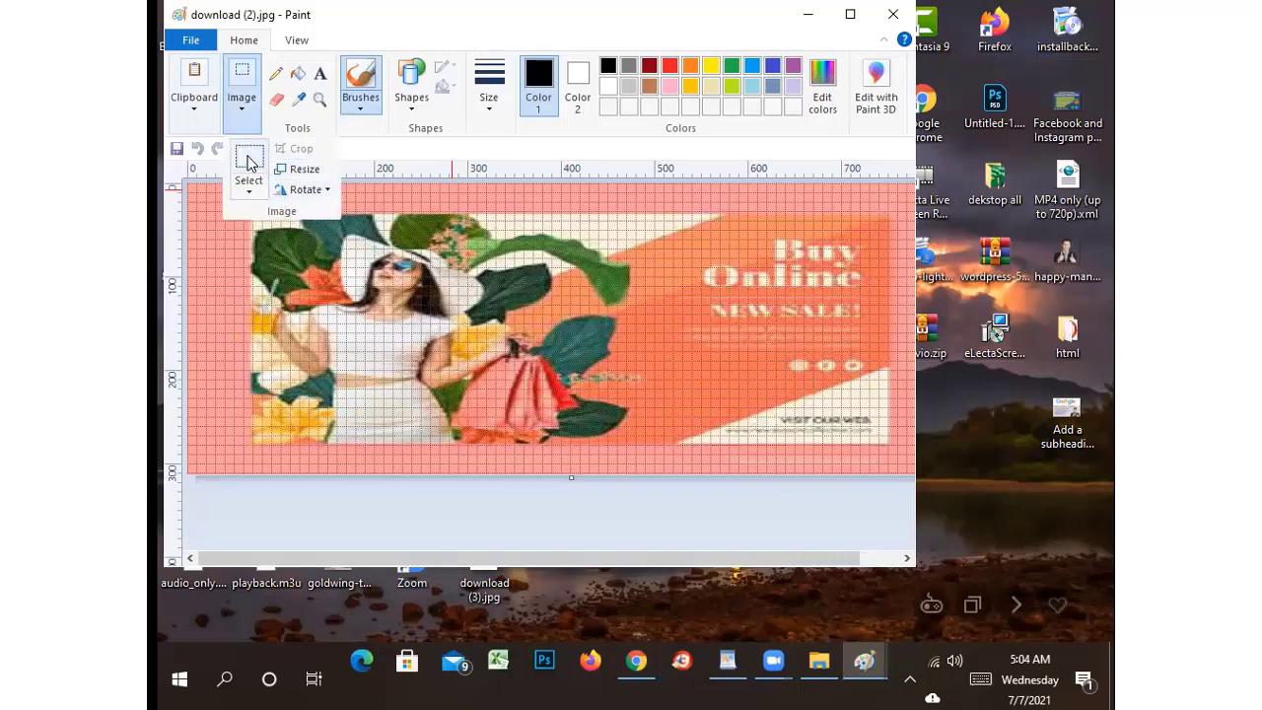
click(247, 164)
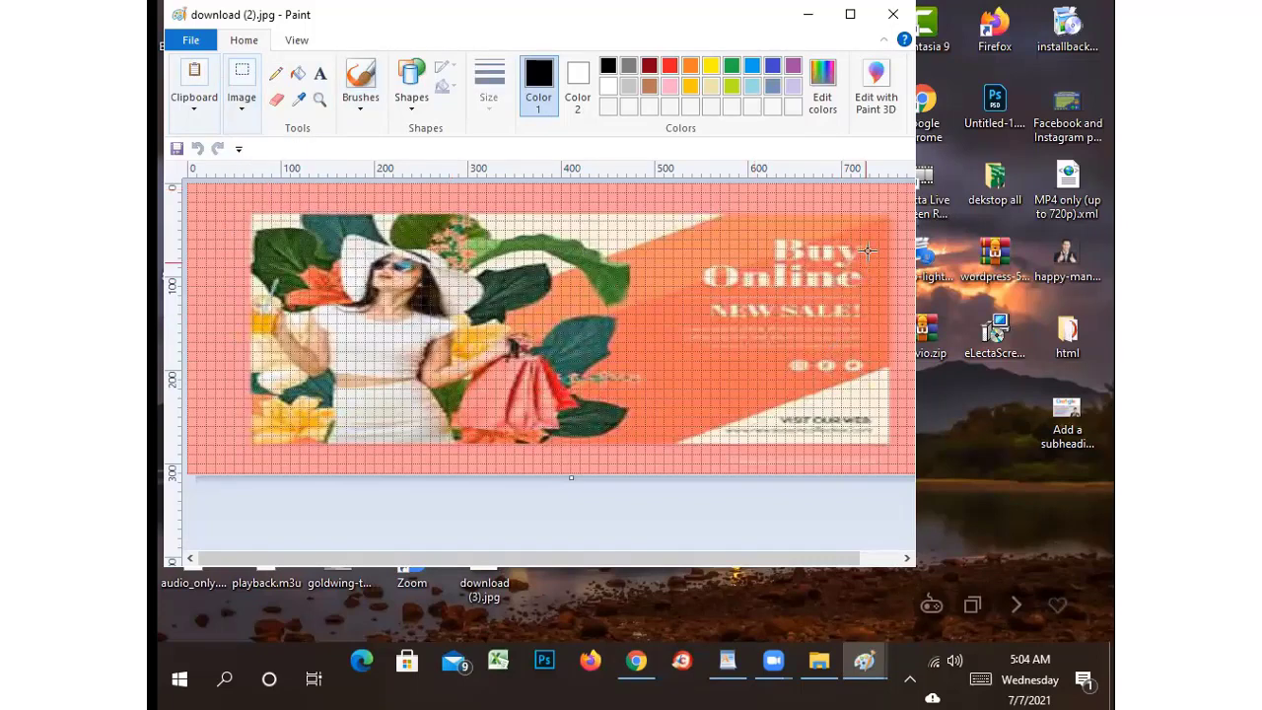
drag(858, 234, 684, 296)
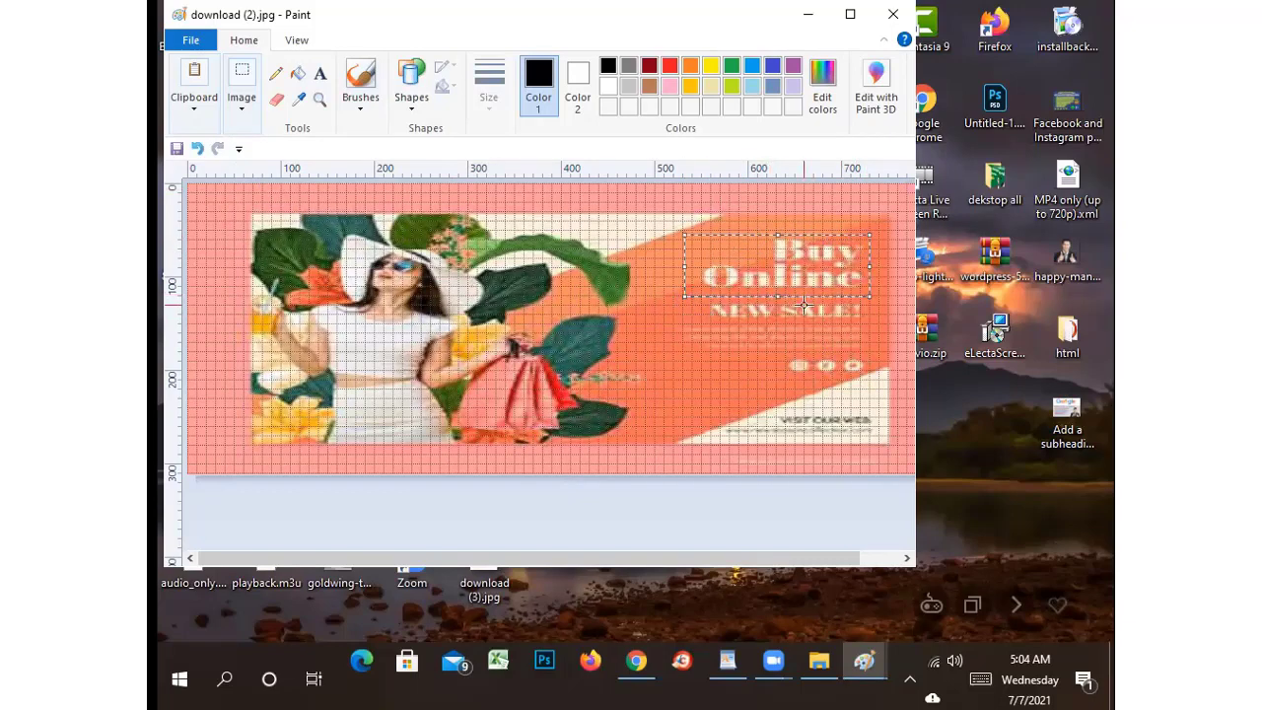
key(Delete)
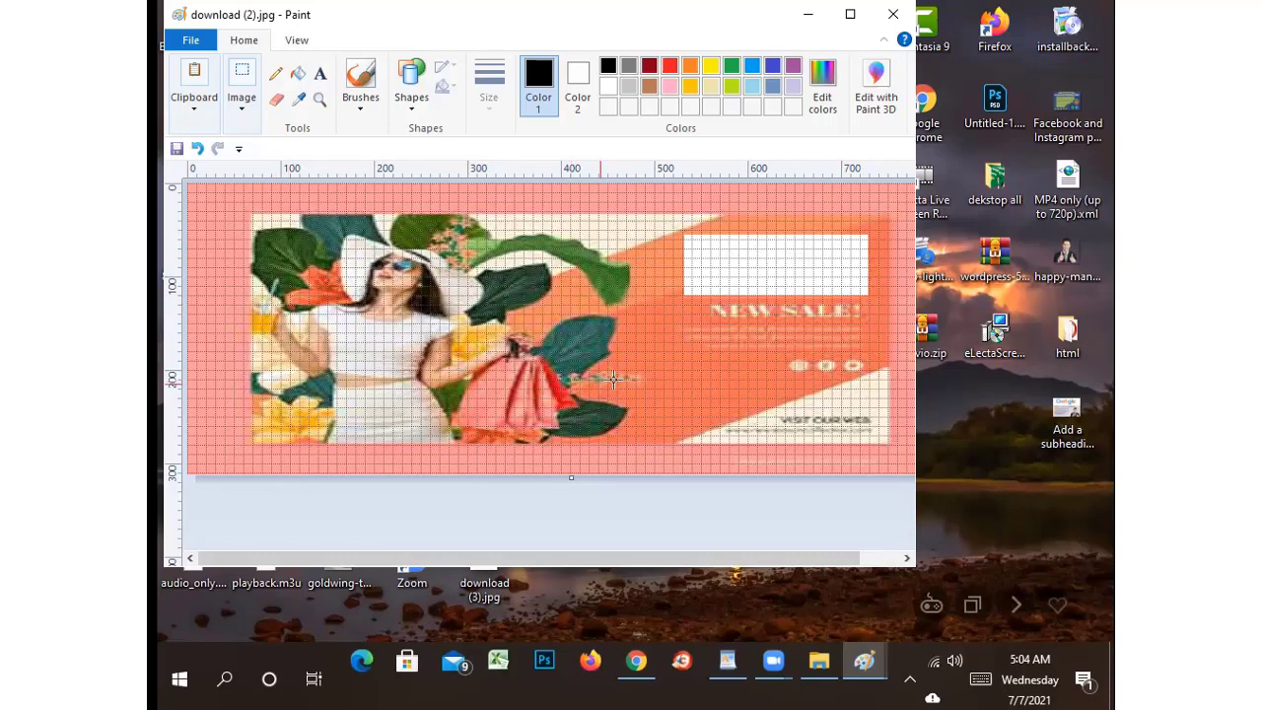
drag(885, 296, 700, 367)
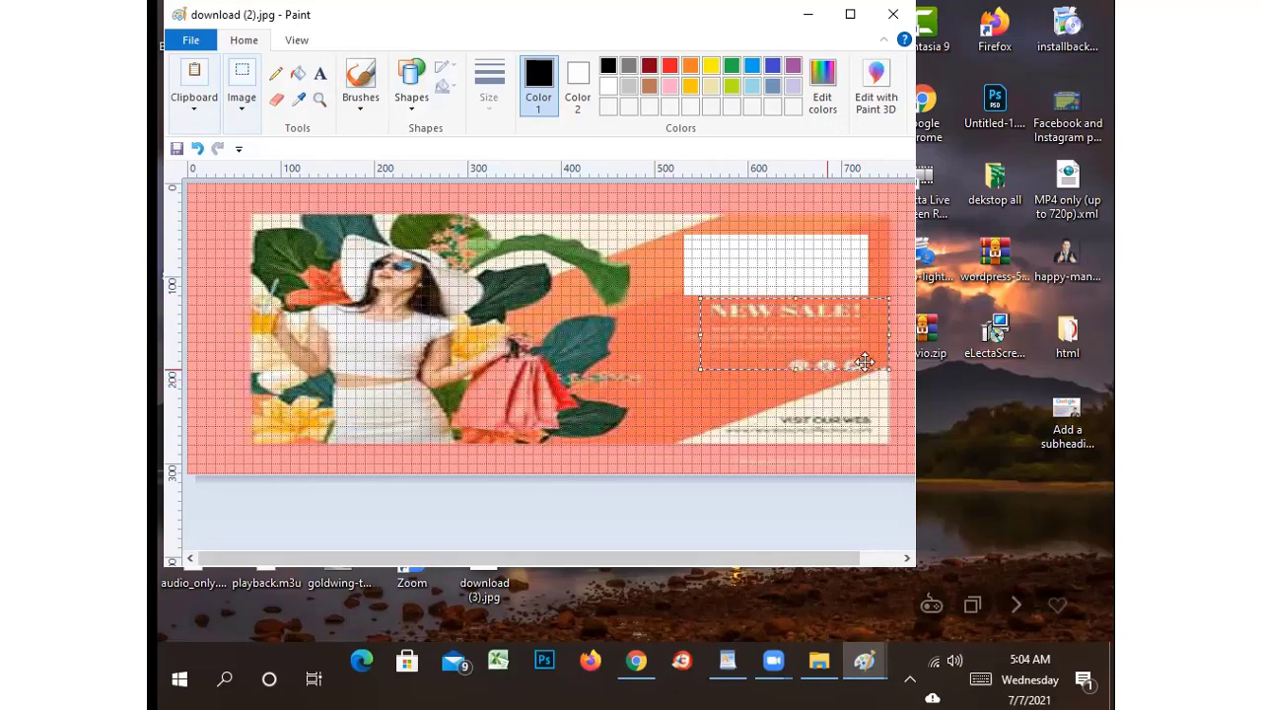
key(Delete)
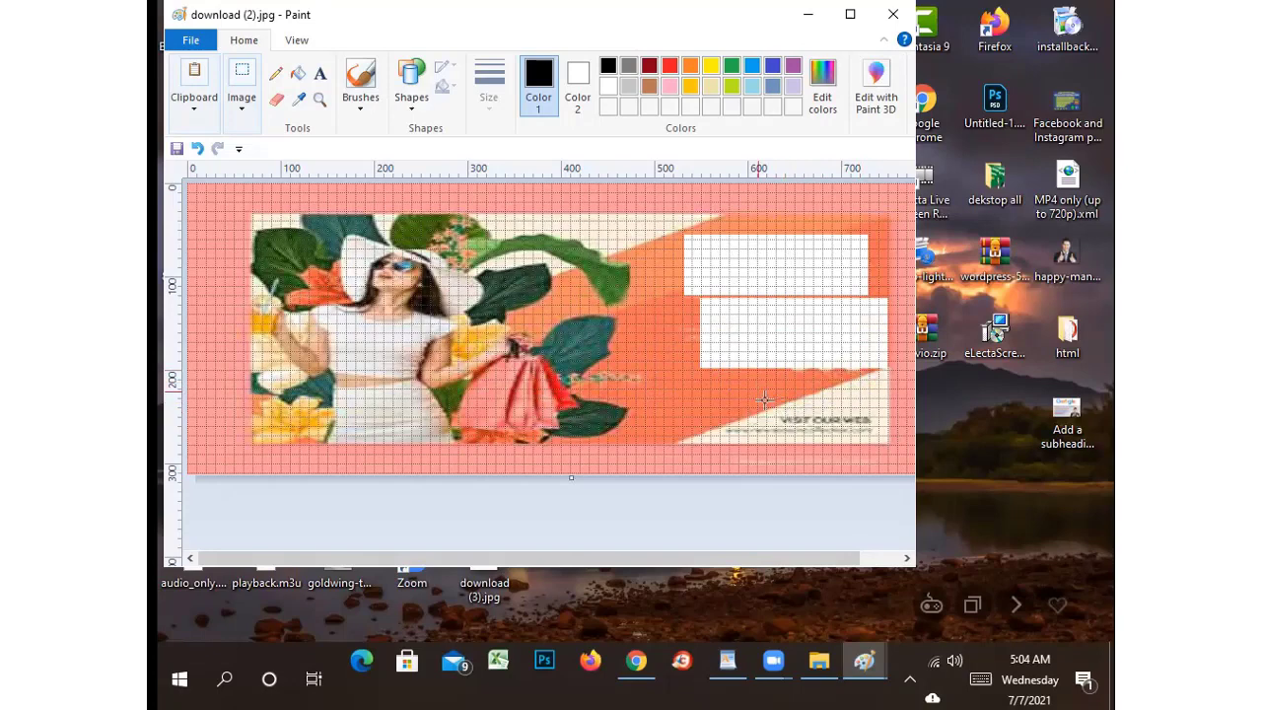
drag(757, 391, 888, 448)
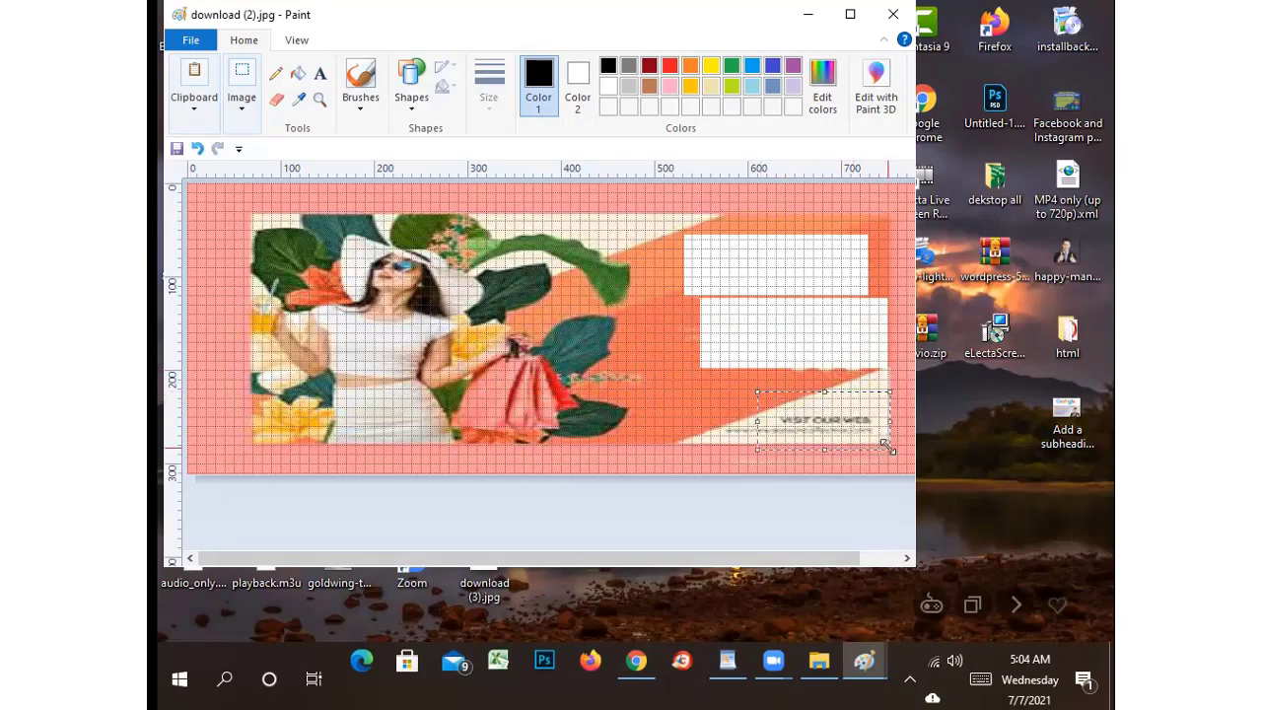
key(Delete)
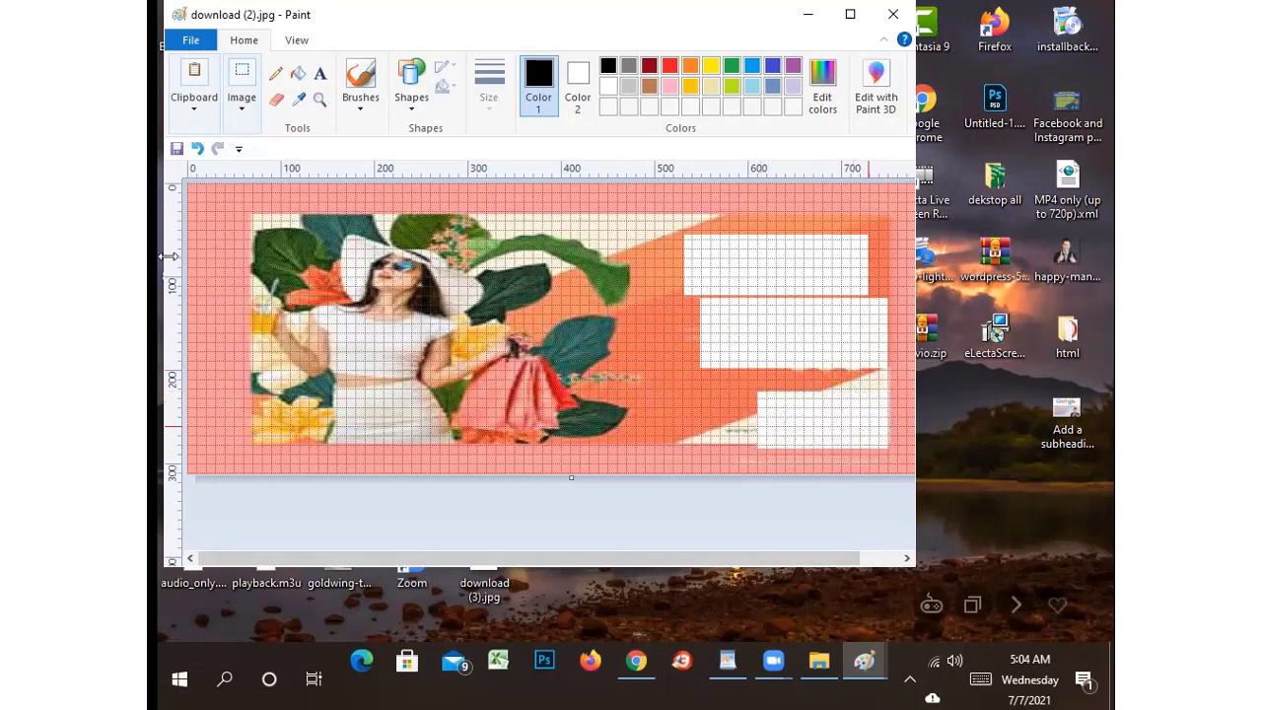
click(890, 15)
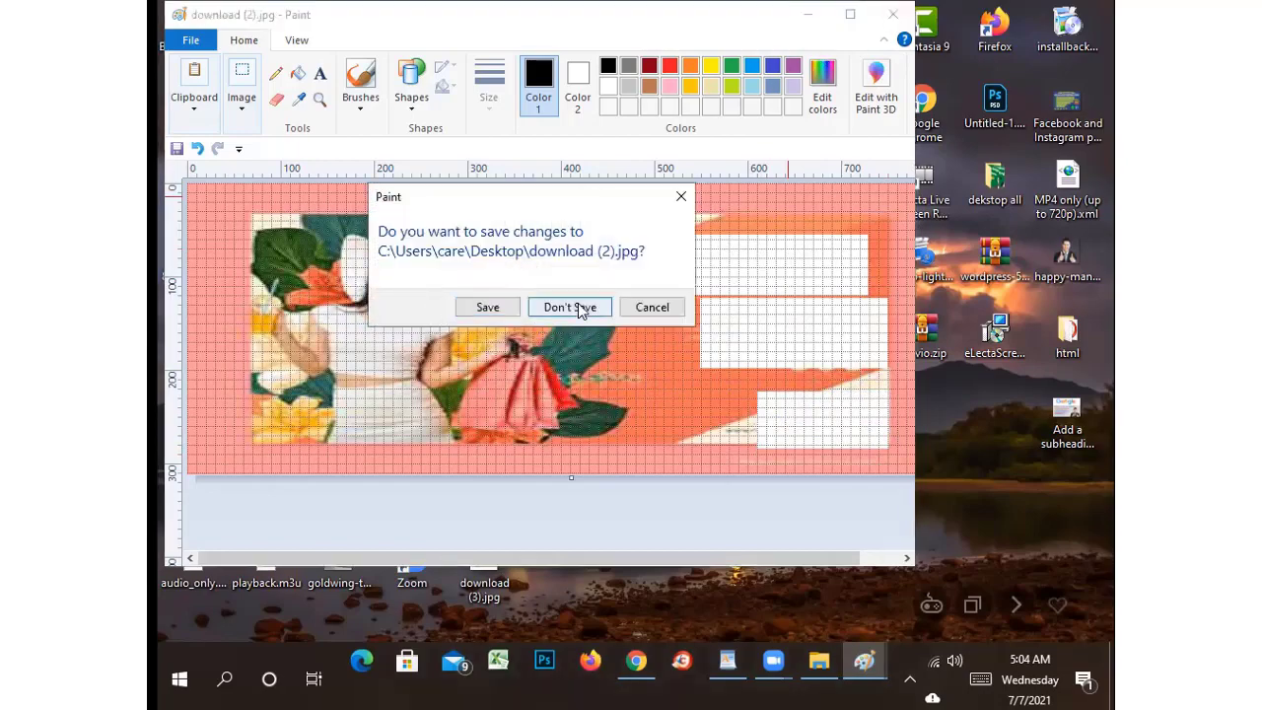
click(576, 308)
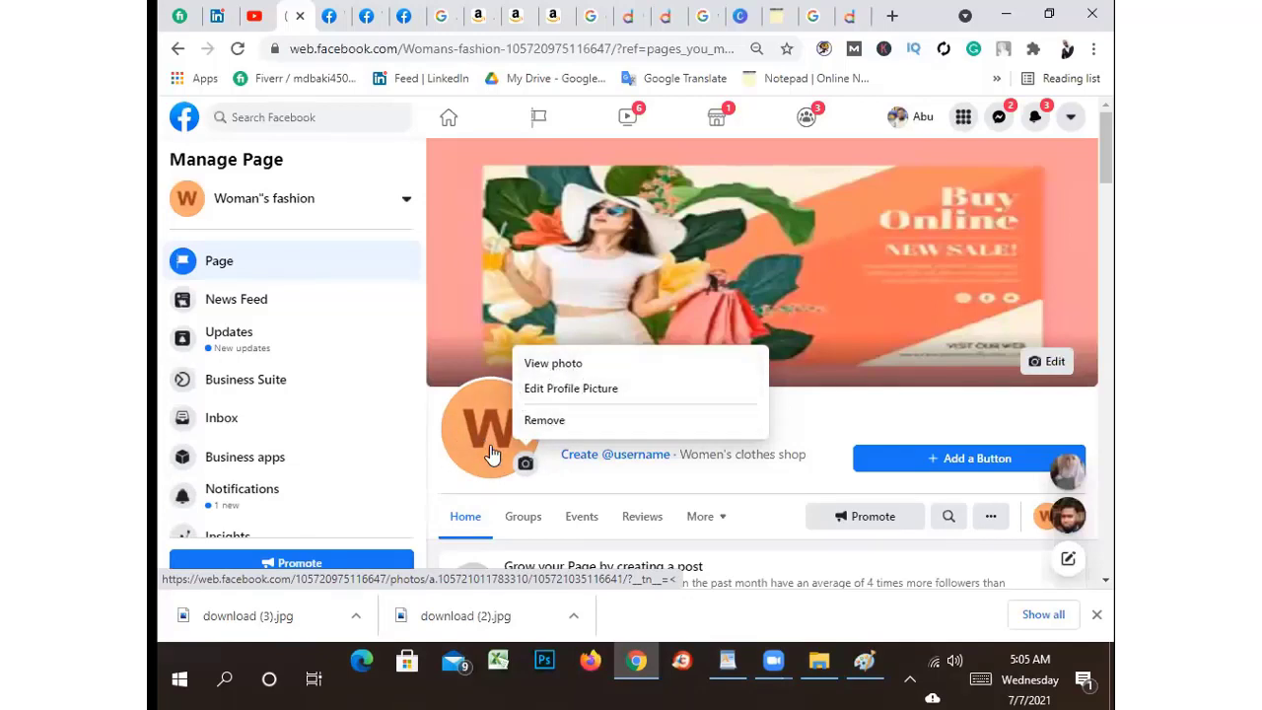
Remove the page's profile photo, cancel uploading a replacement, and return to the Google results
click(552, 426)
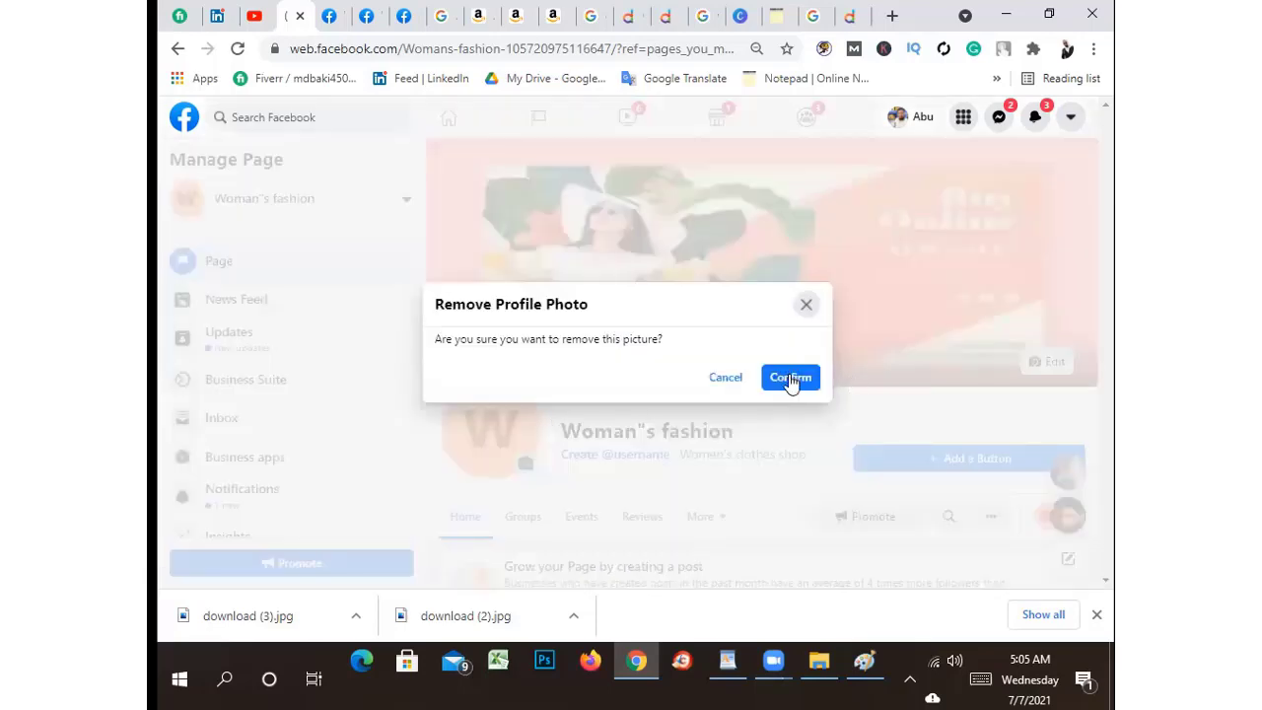
click(790, 379)
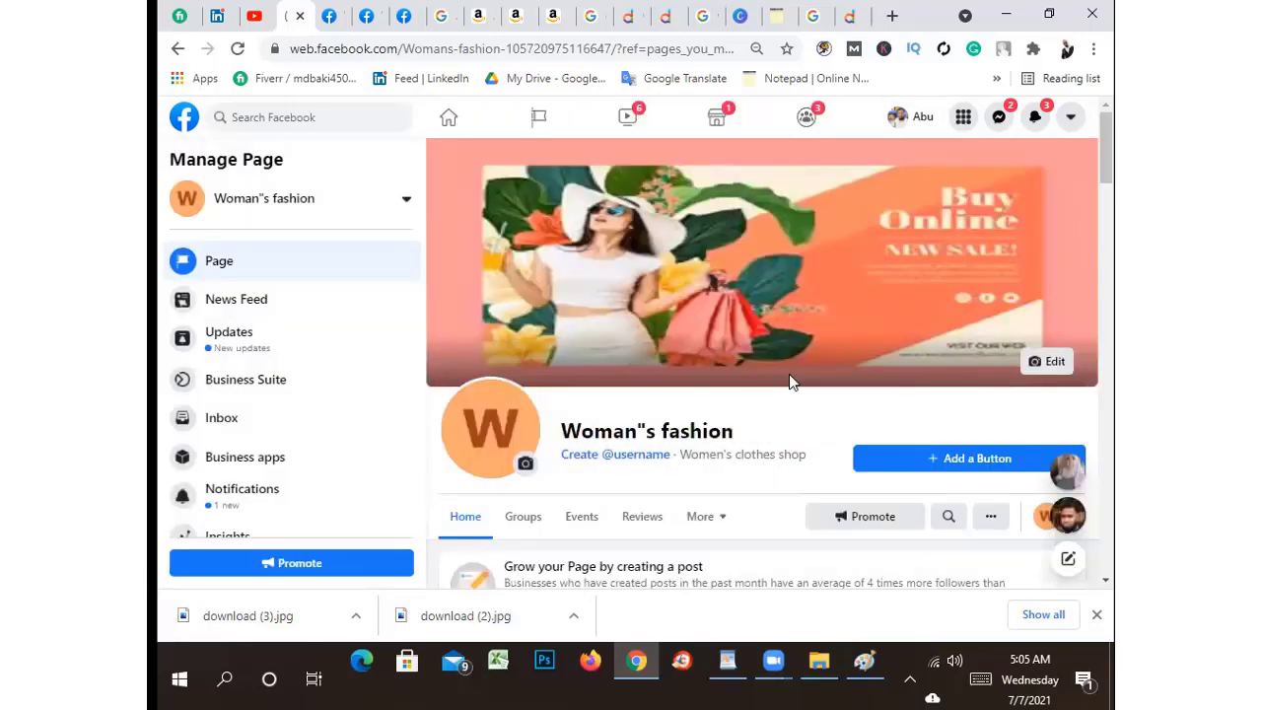
click(524, 467)
click(556, 394)
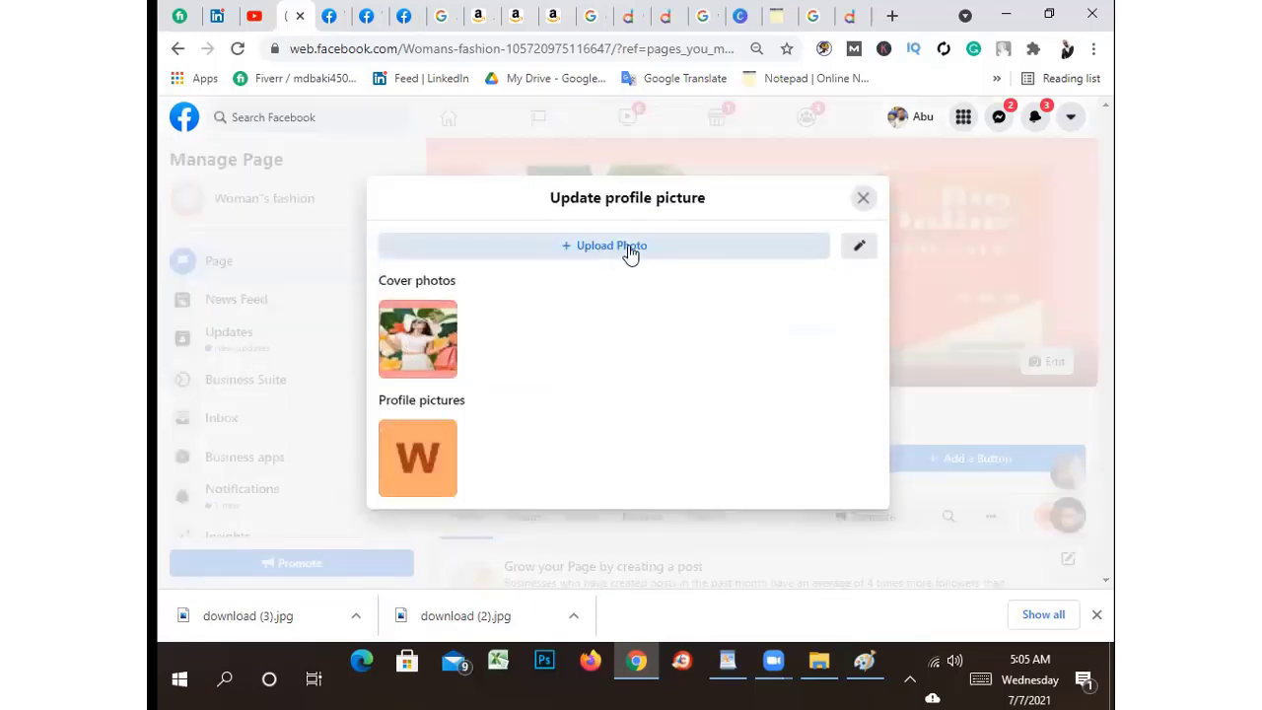
click(628, 244)
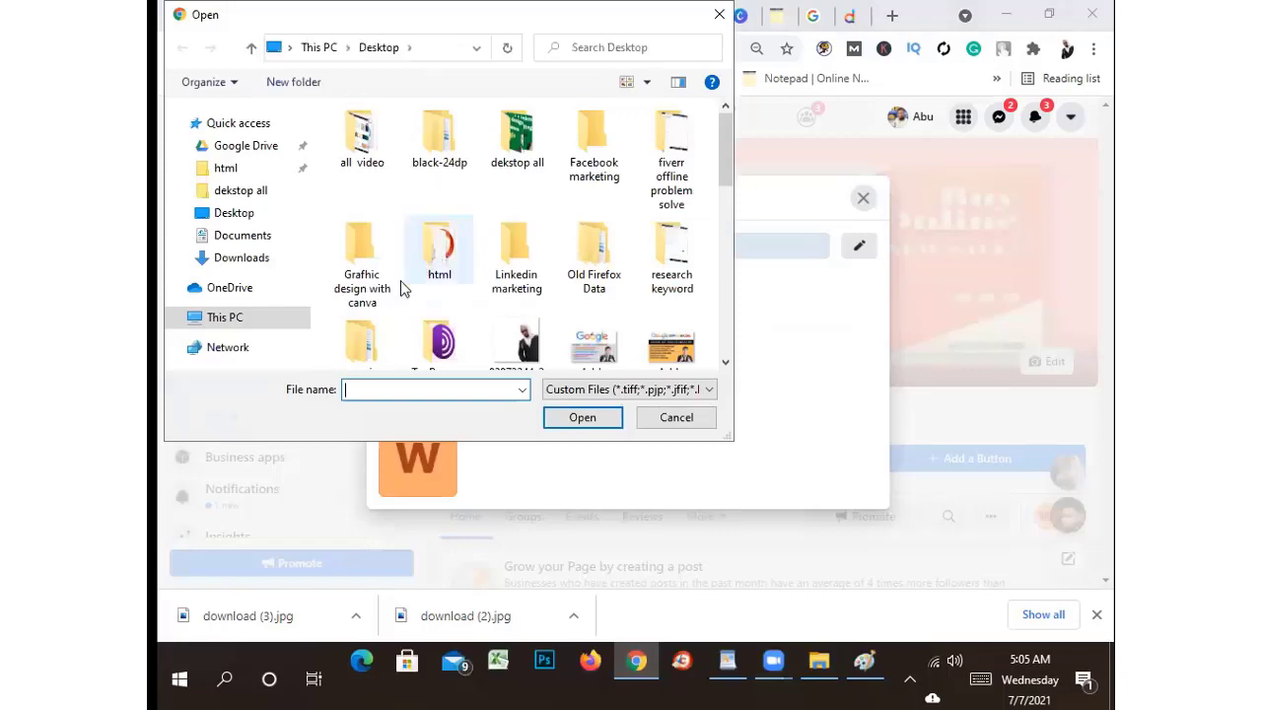
scroll(407, 316, down, 10)
scroll(424, 295, up, 10)
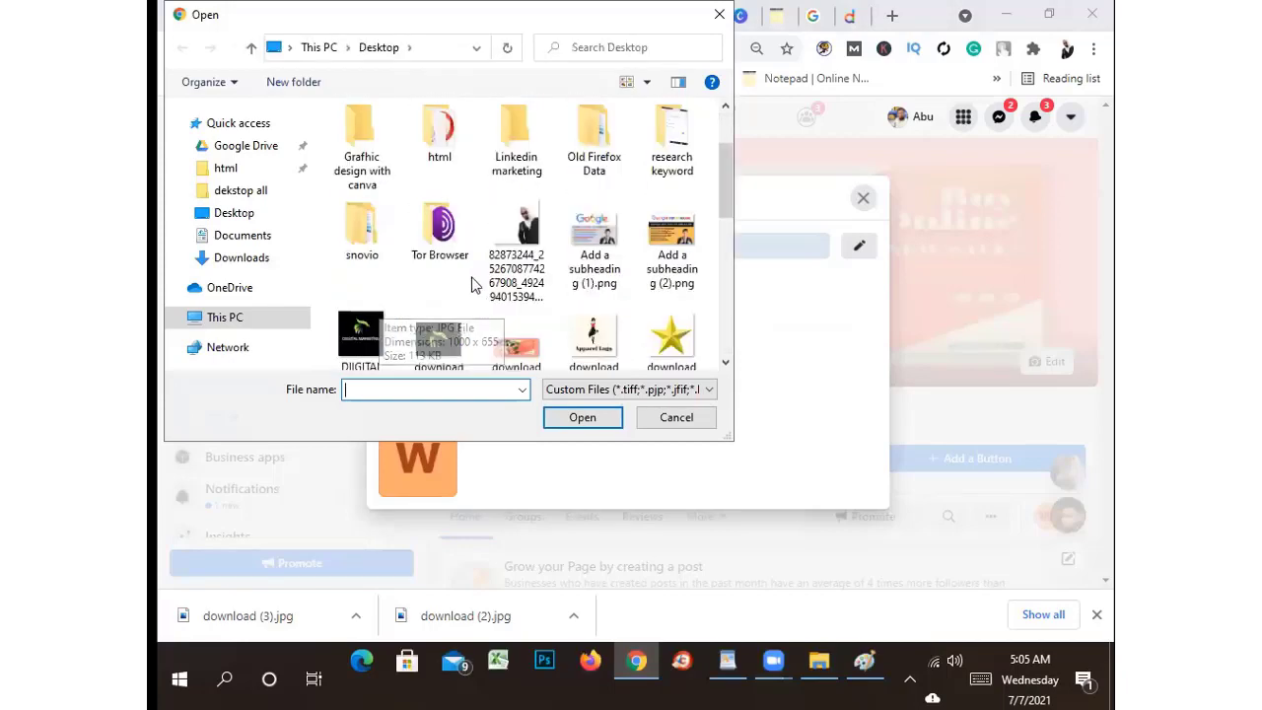
click(233, 213)
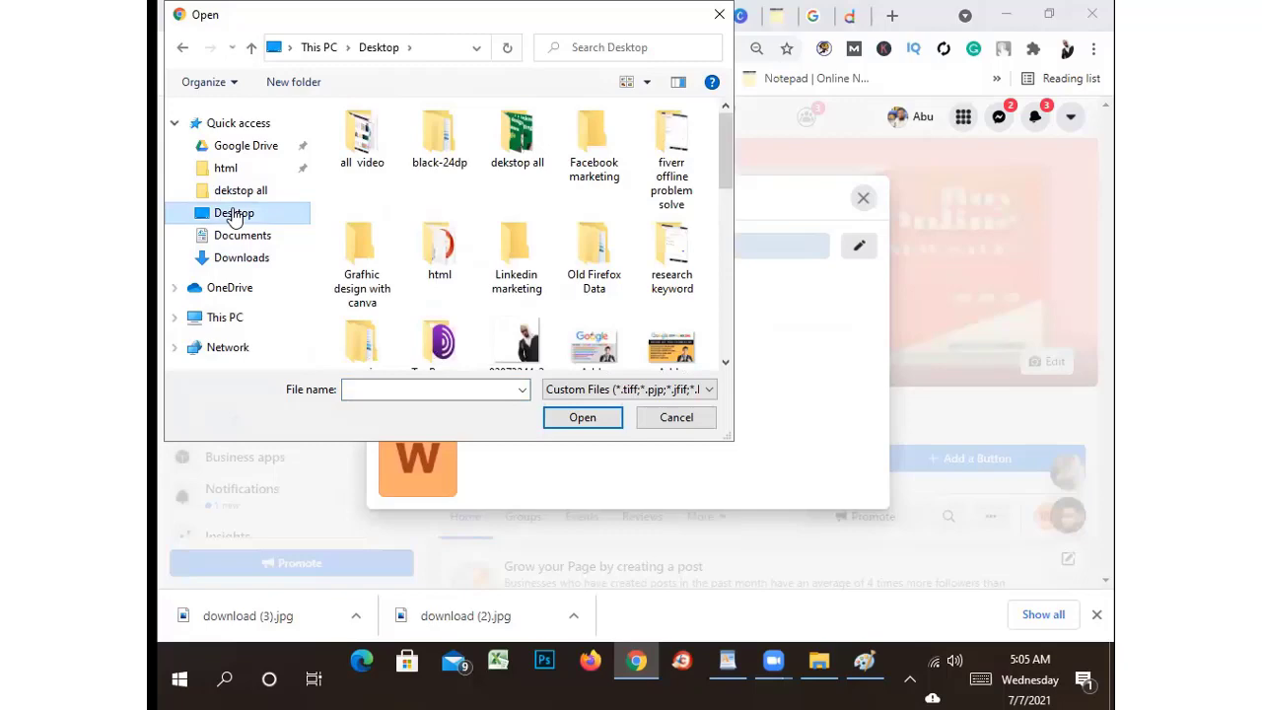
click(717, 18)
click(814, 16)
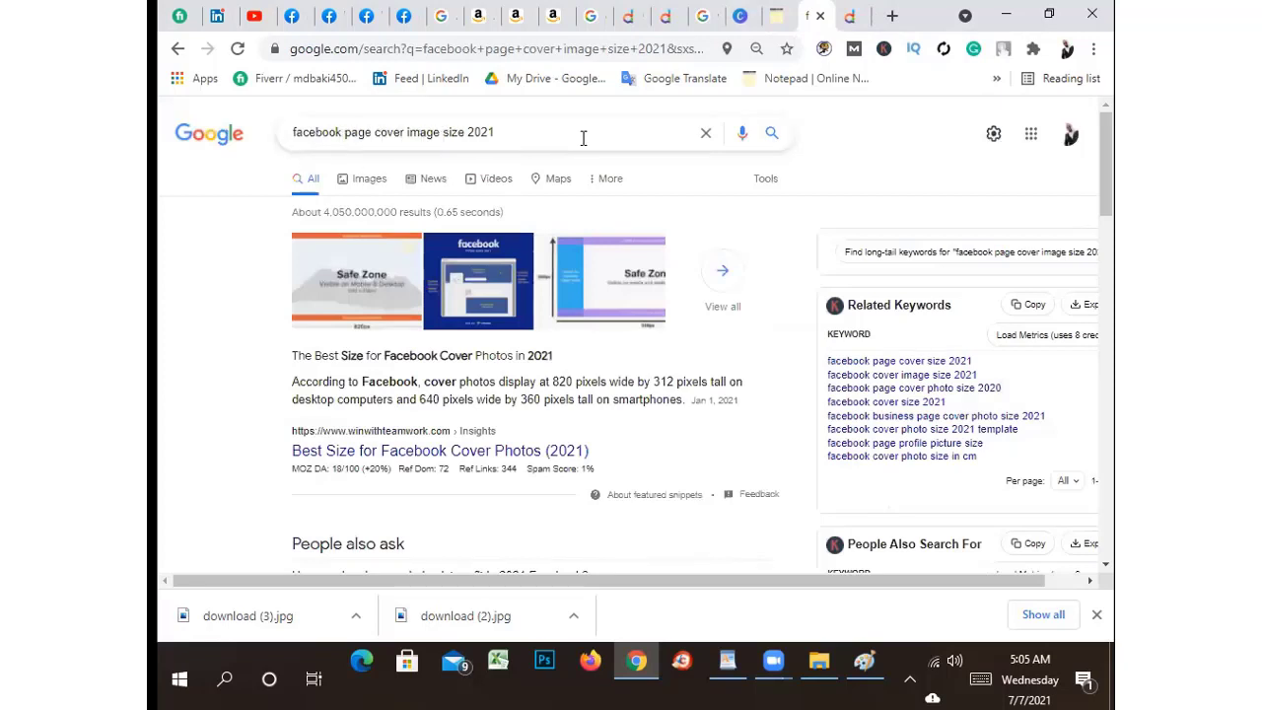
Replace 'cover image' with 'logo' to search 'facebook page logo size 2021' and scroll the results
click(404, 131)
drag(375, 131, 440, 132)
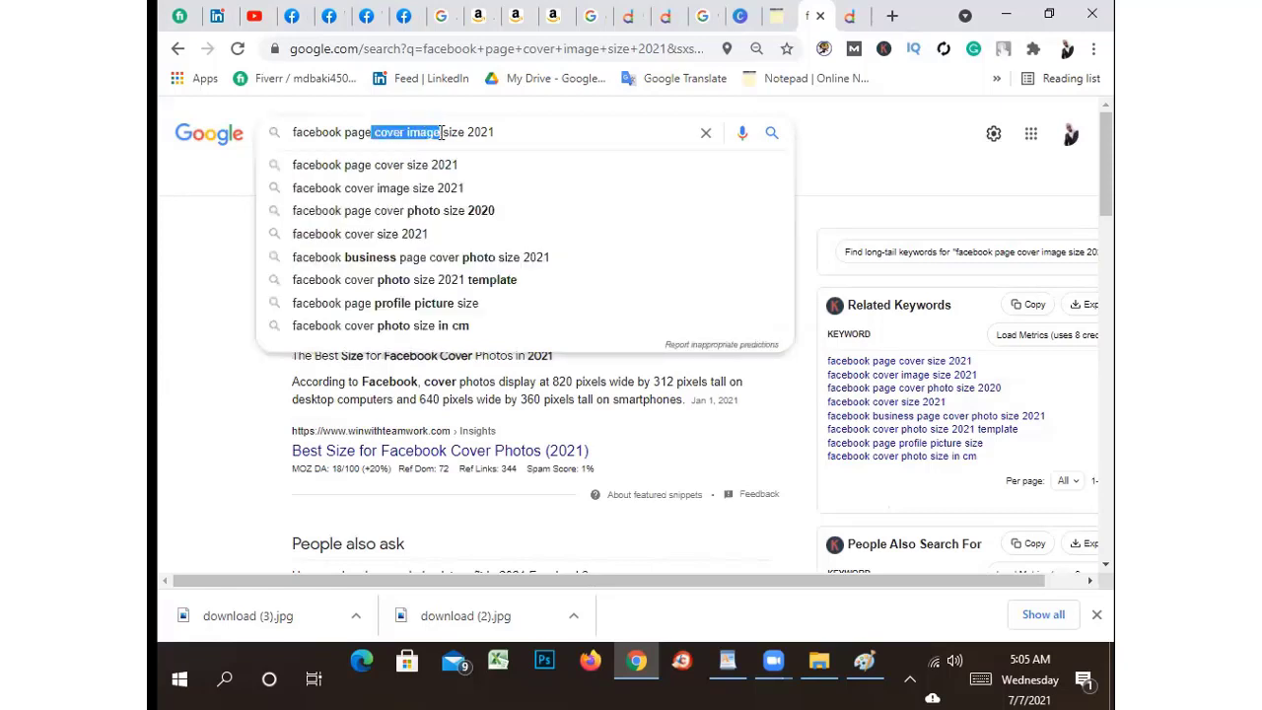
key(BackSpace)
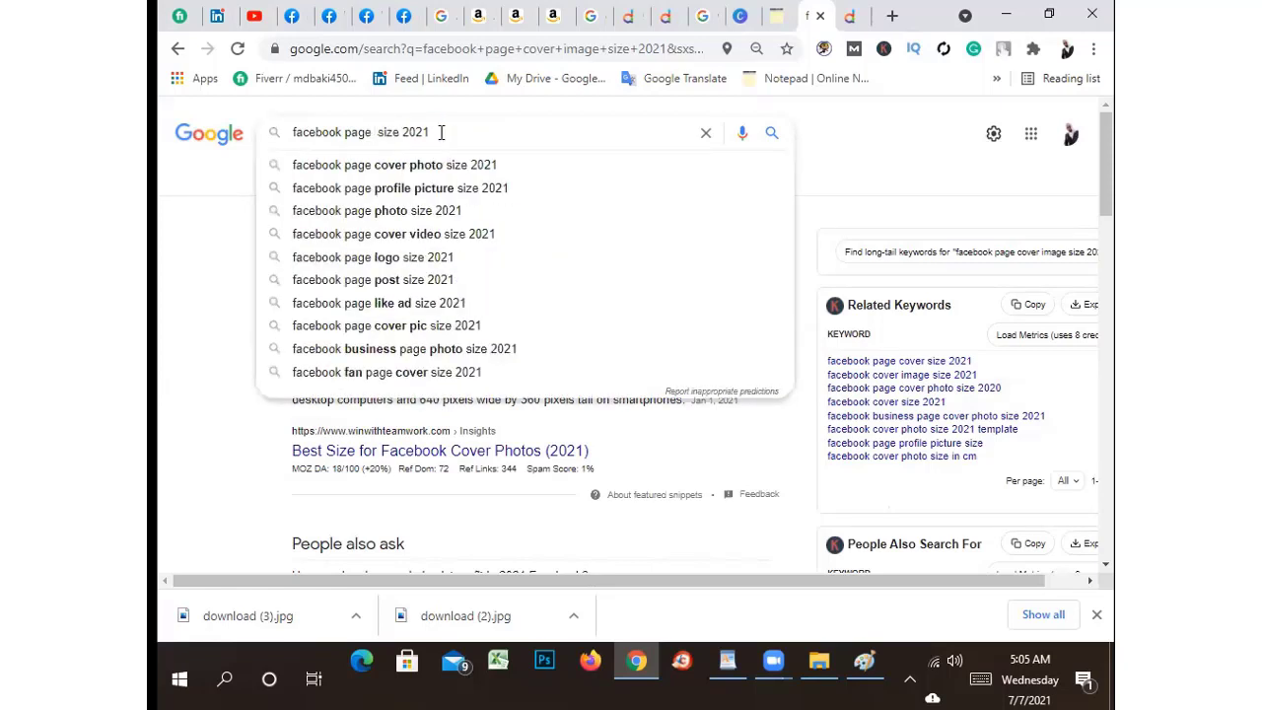
text(logo)
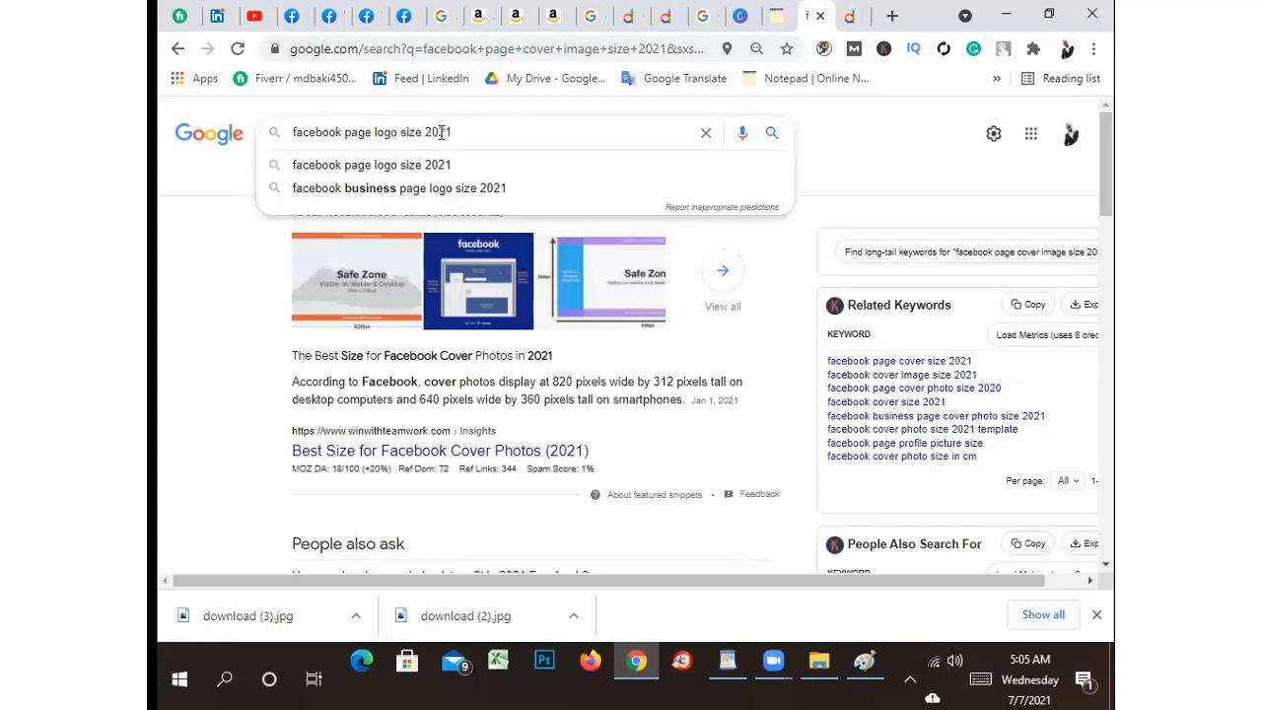
key(Return)
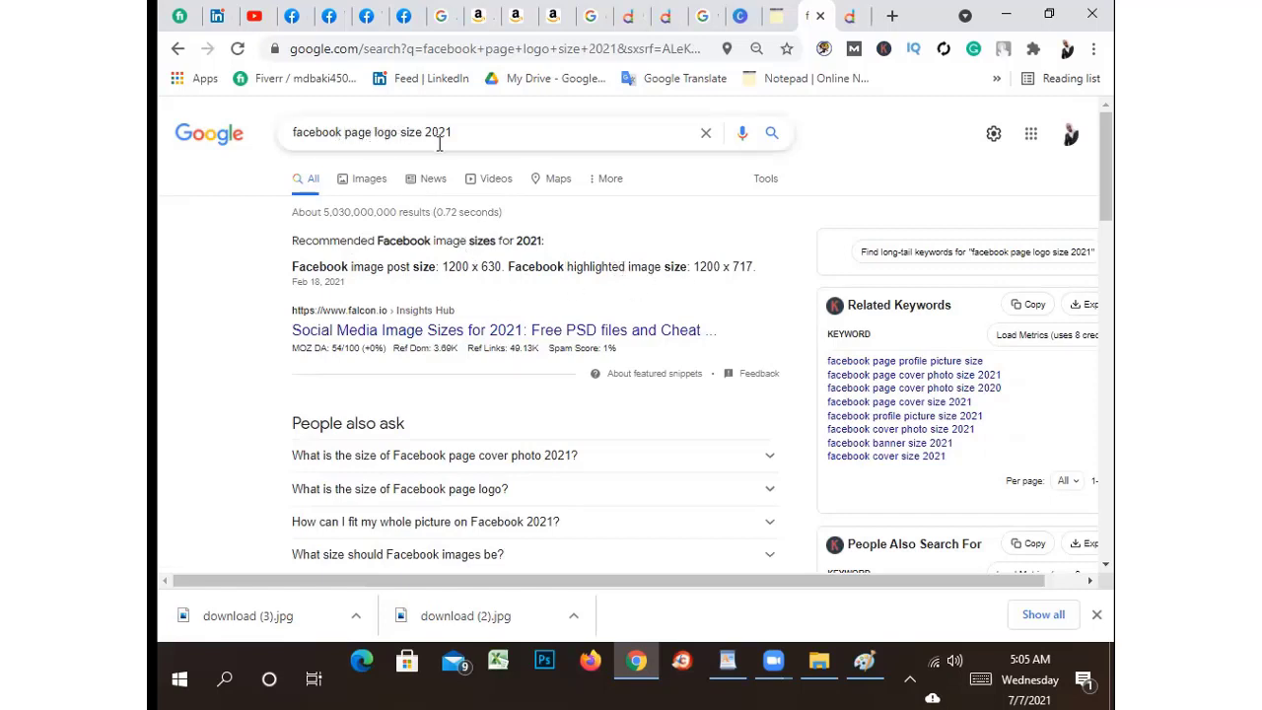
scroll(385, 394, down, 4)
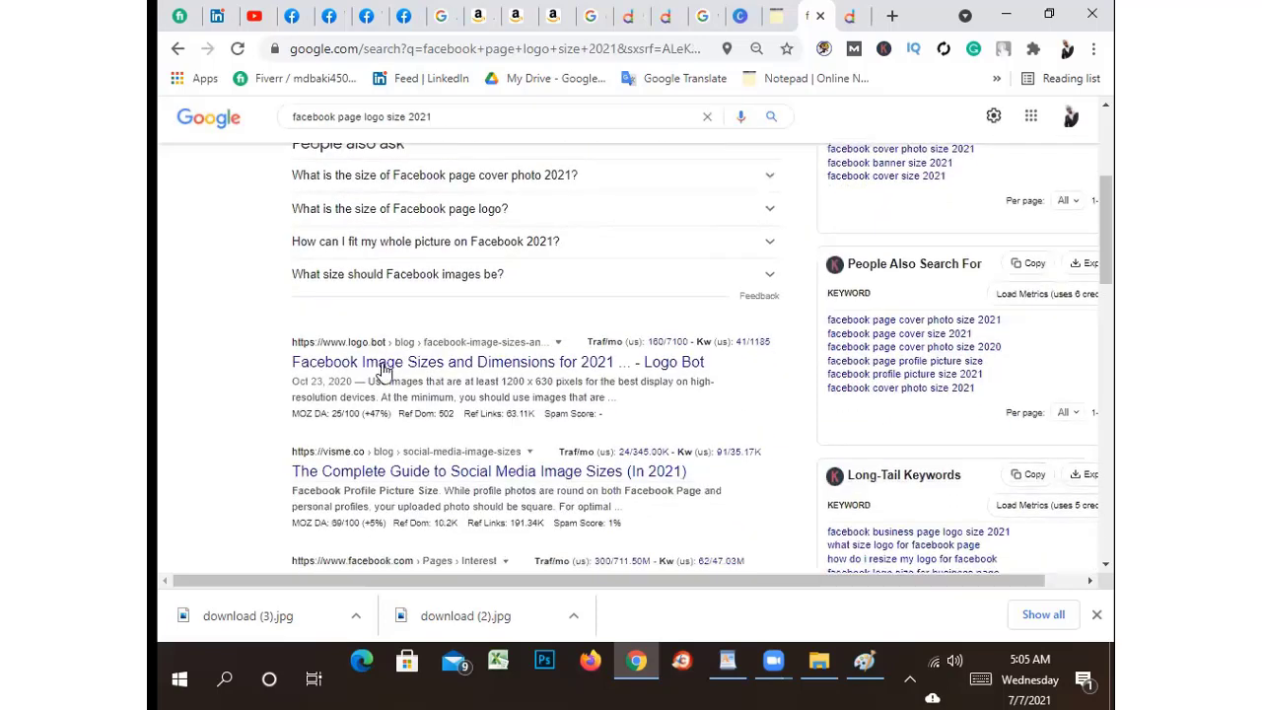